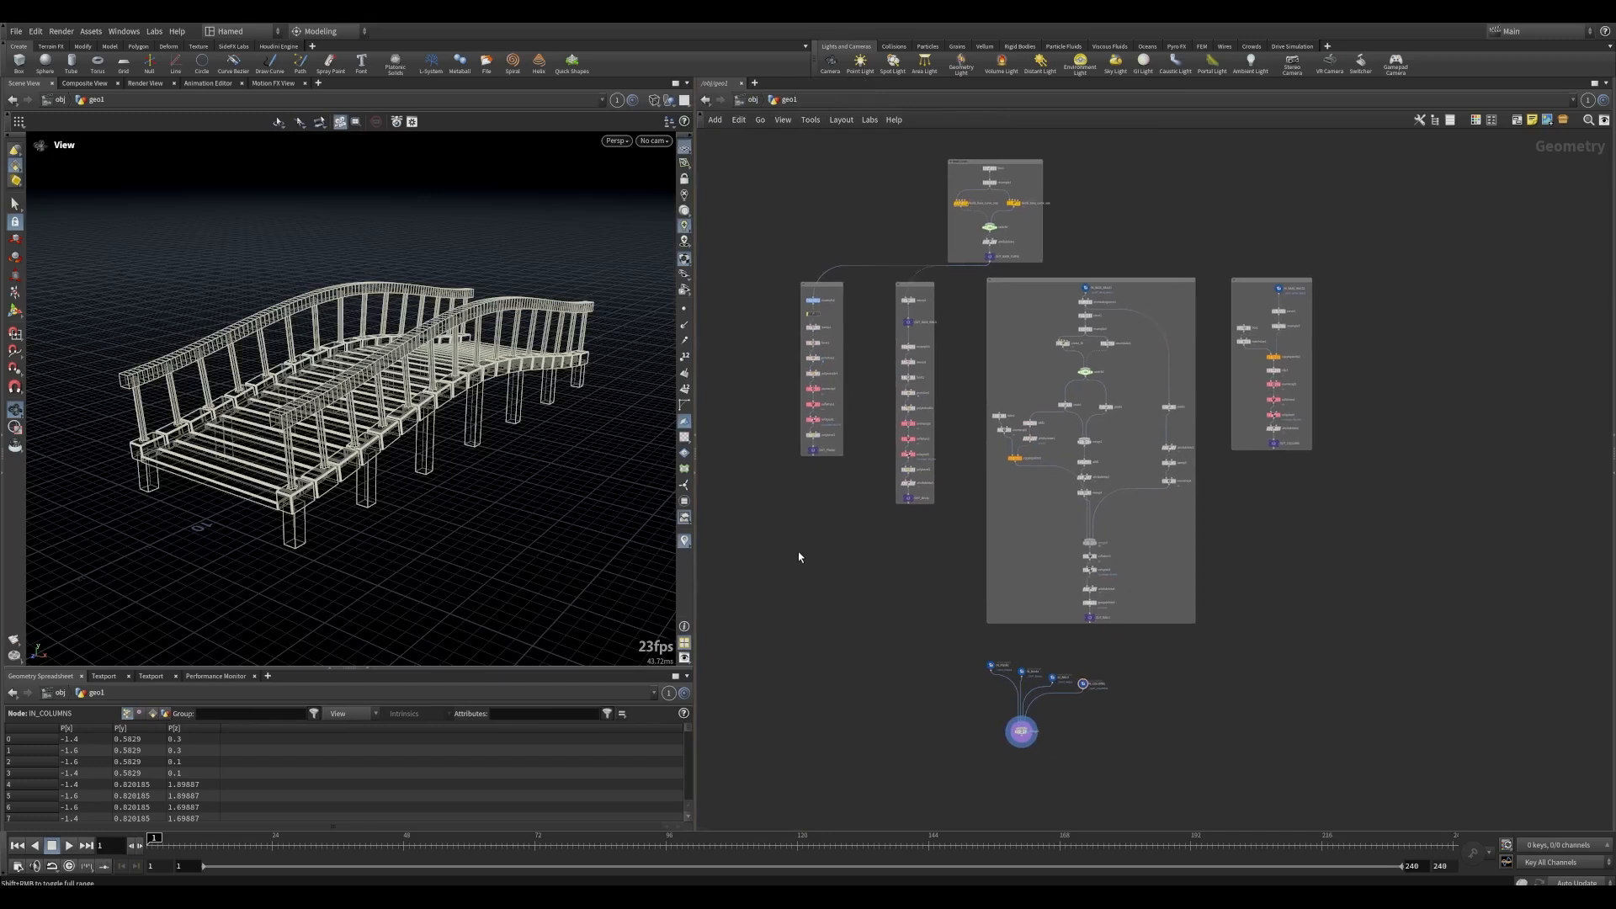
Collapse all the bridge nodes in the geo1 network into a single subnetwork and reposition the resulting node
drag(788, 141, 1355, 792)
click(779, 147)
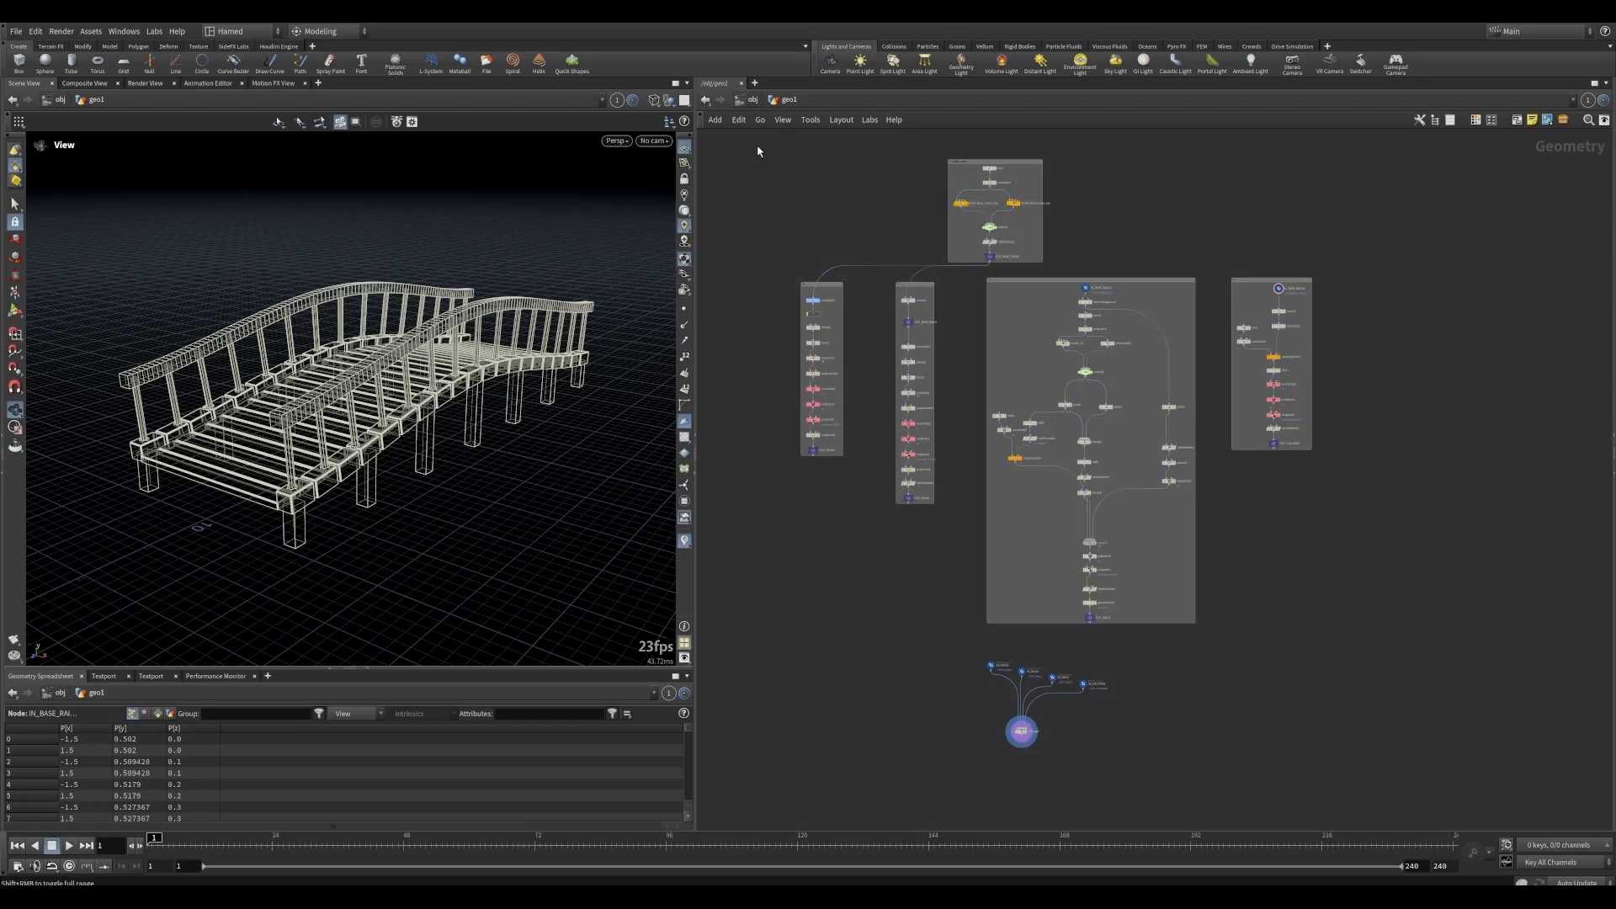
drag(758, 150, 1364, 763)
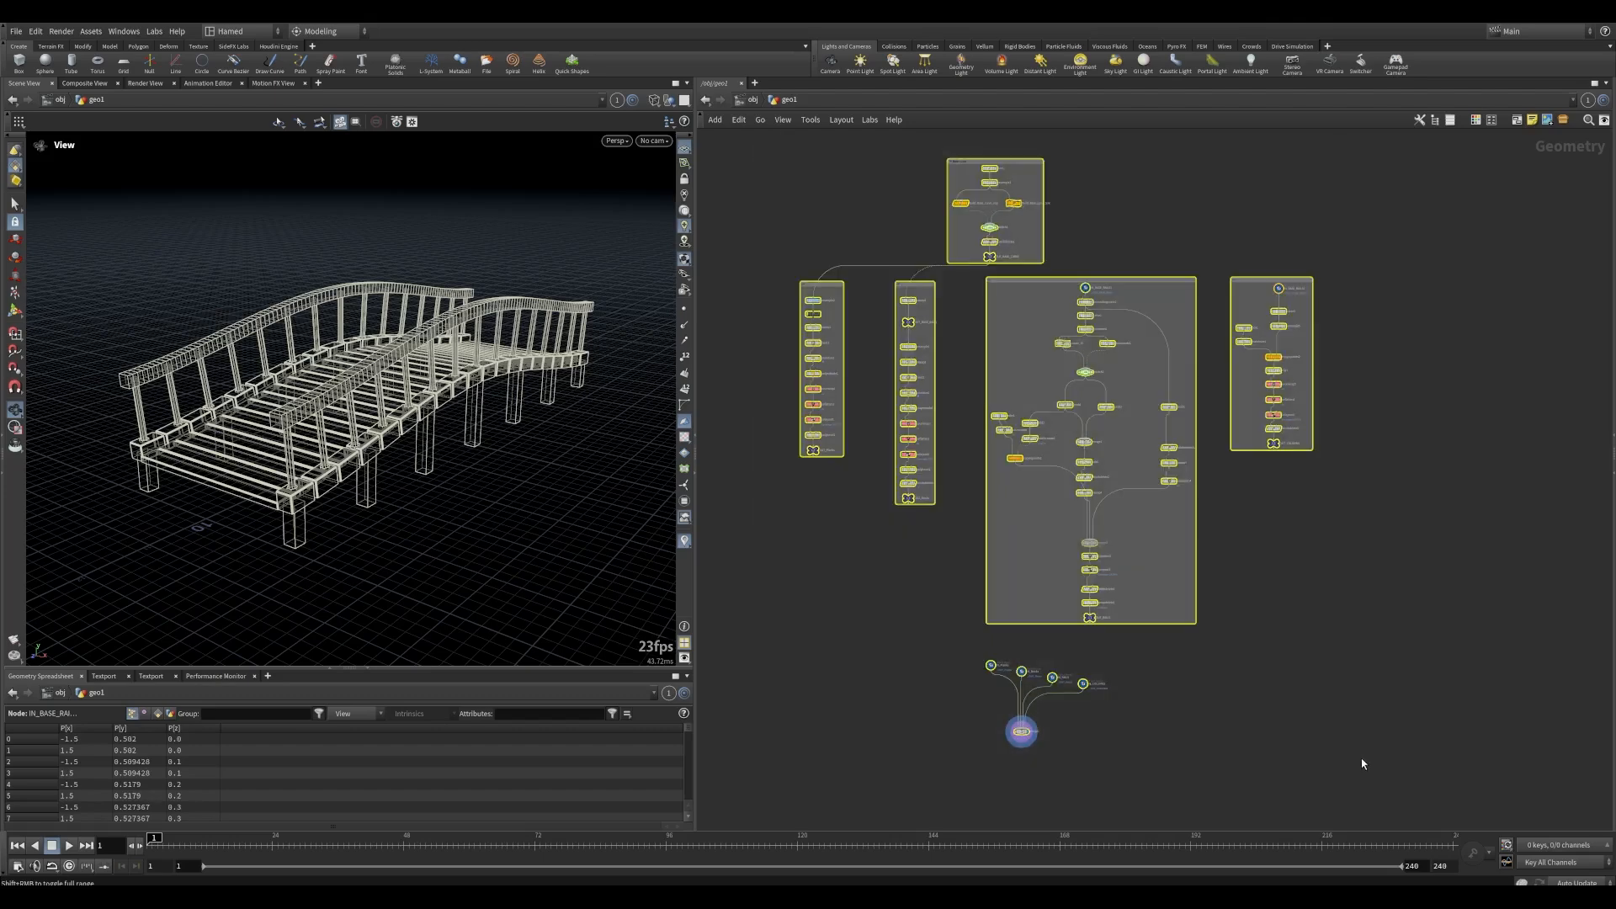
click(1564, 122)
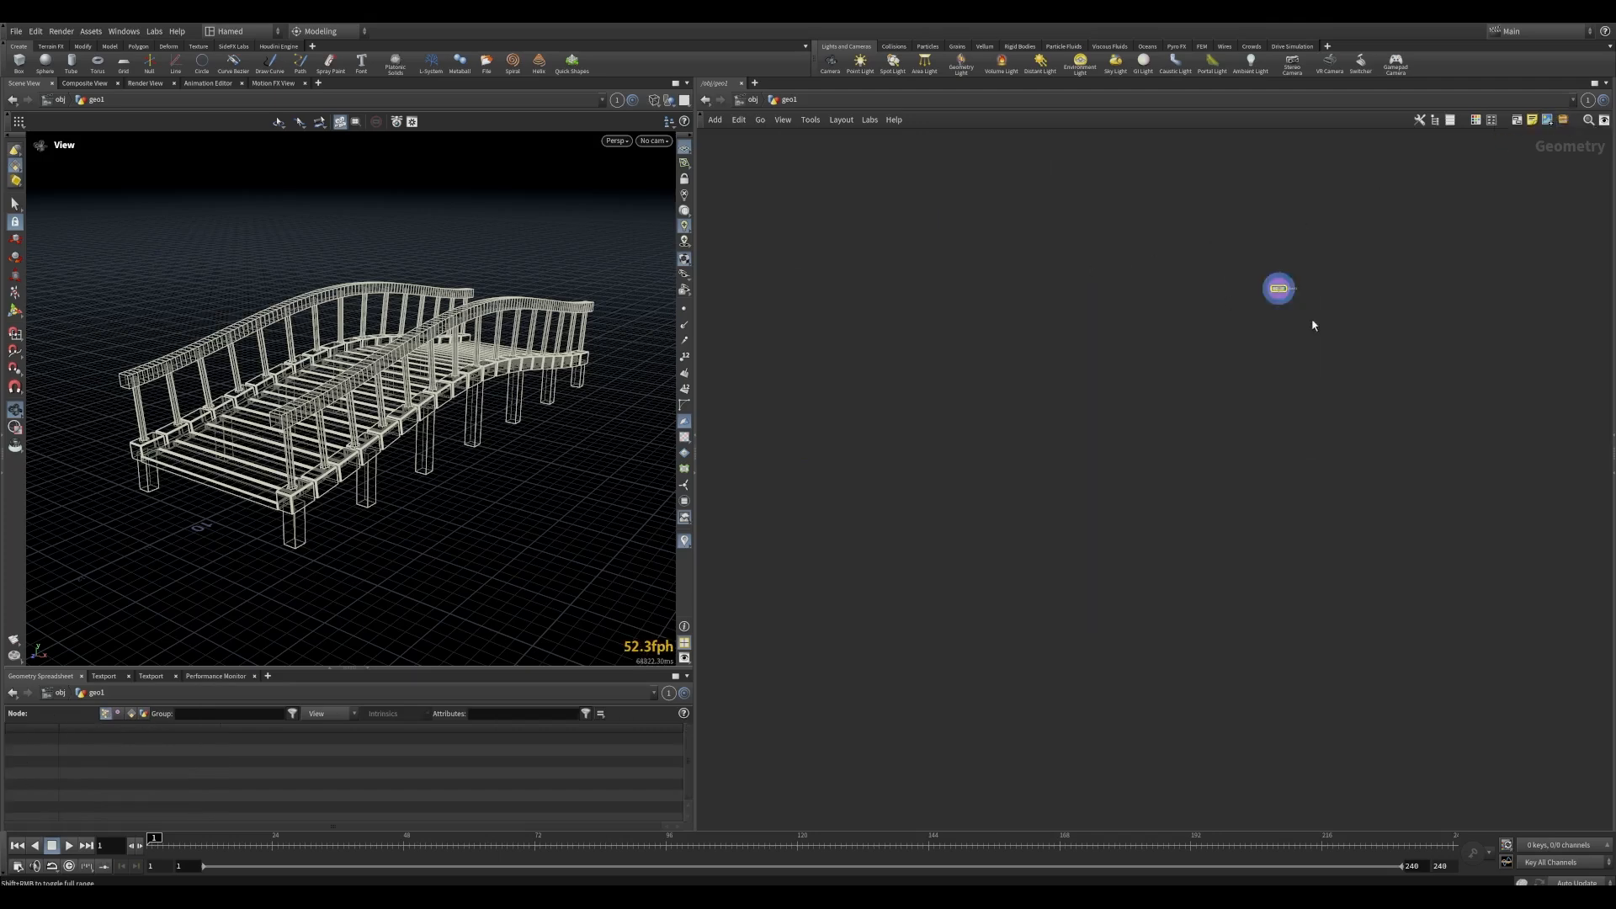
scroll(1116, 249, up, 3)
click(1128, 246)
click(947, 367)
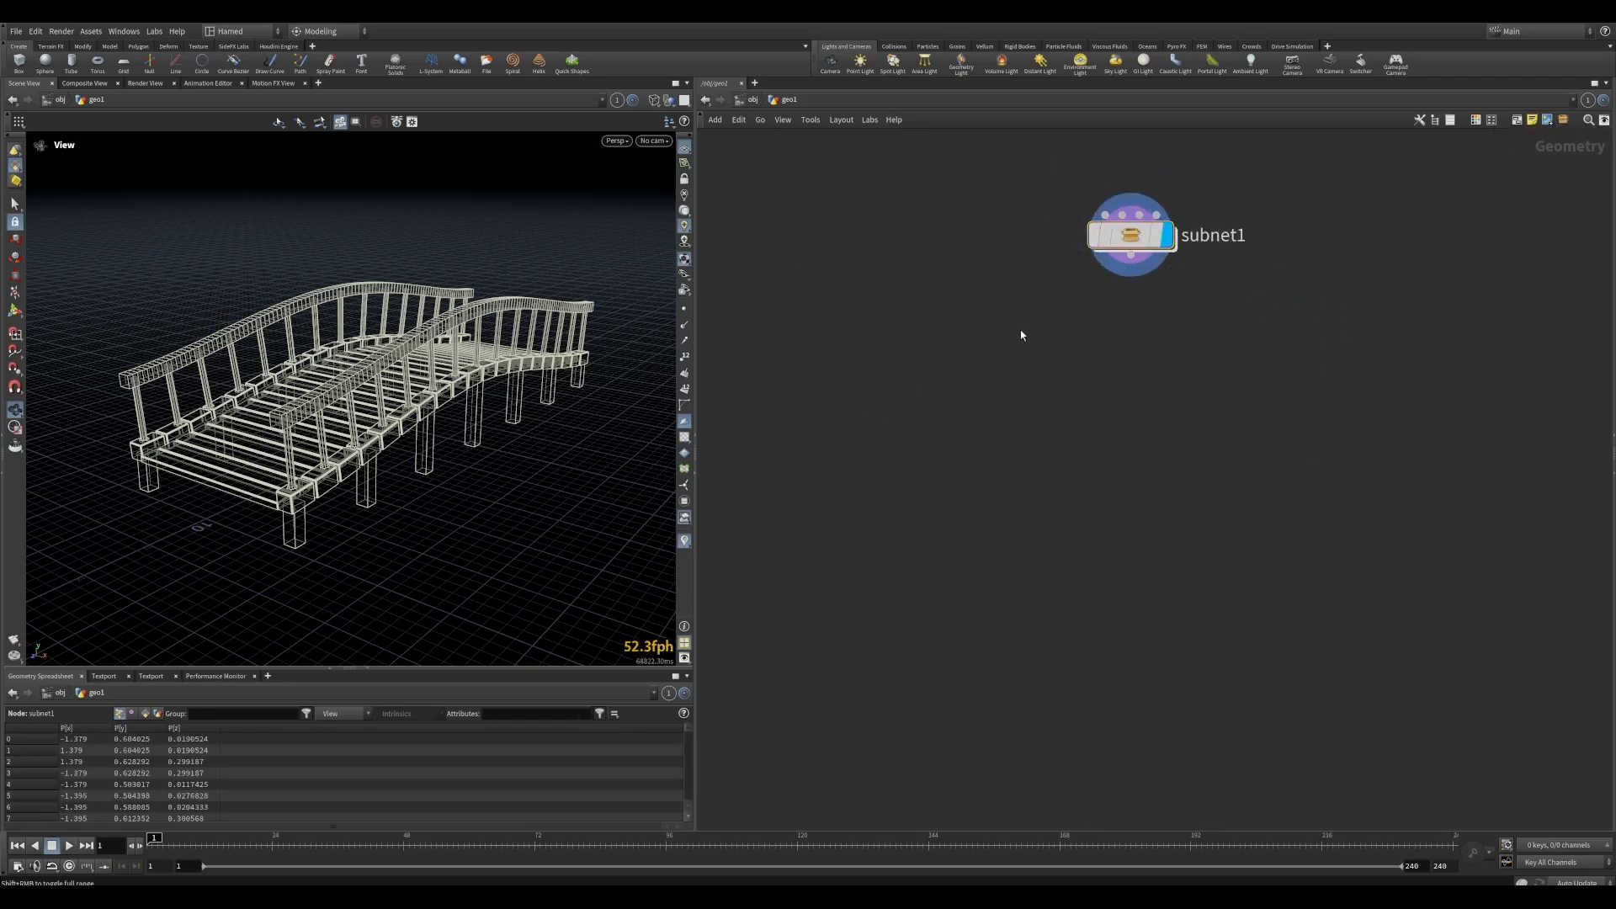
drag(1133, 238, 919, 352)
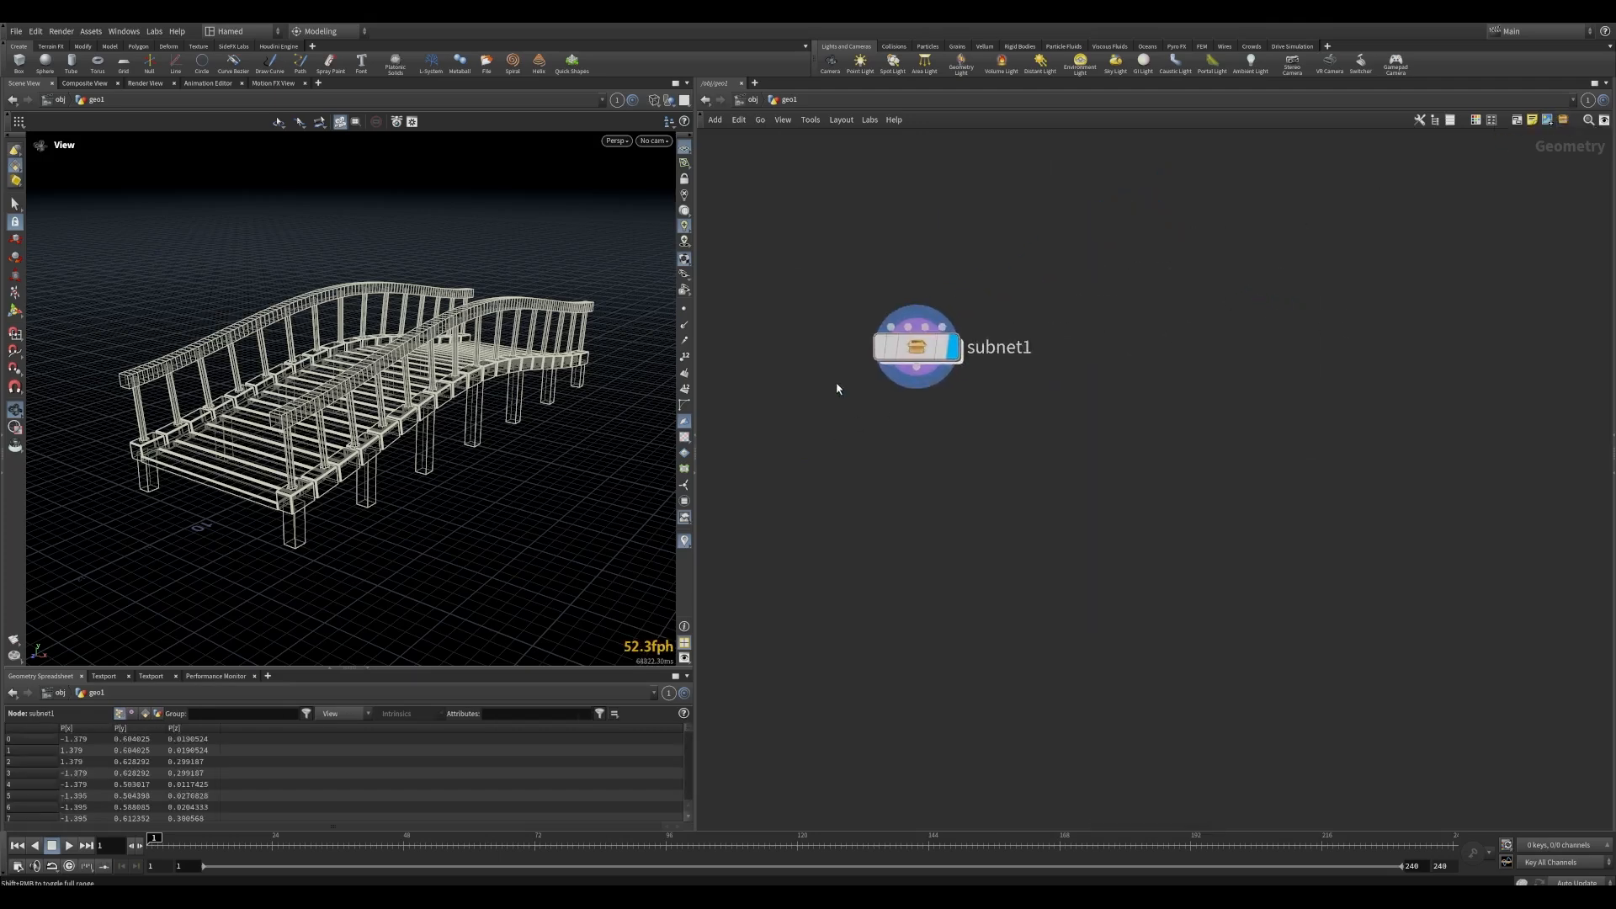
Inside subnet1, move the output0 node further below merge1 and select it
double_click(919, 351)
middle_drag(1039, 498, 927, 467)
key(shift+s)
middle_drag(993, 816, 998, 689)
scroll(1002, 674, up, 8)
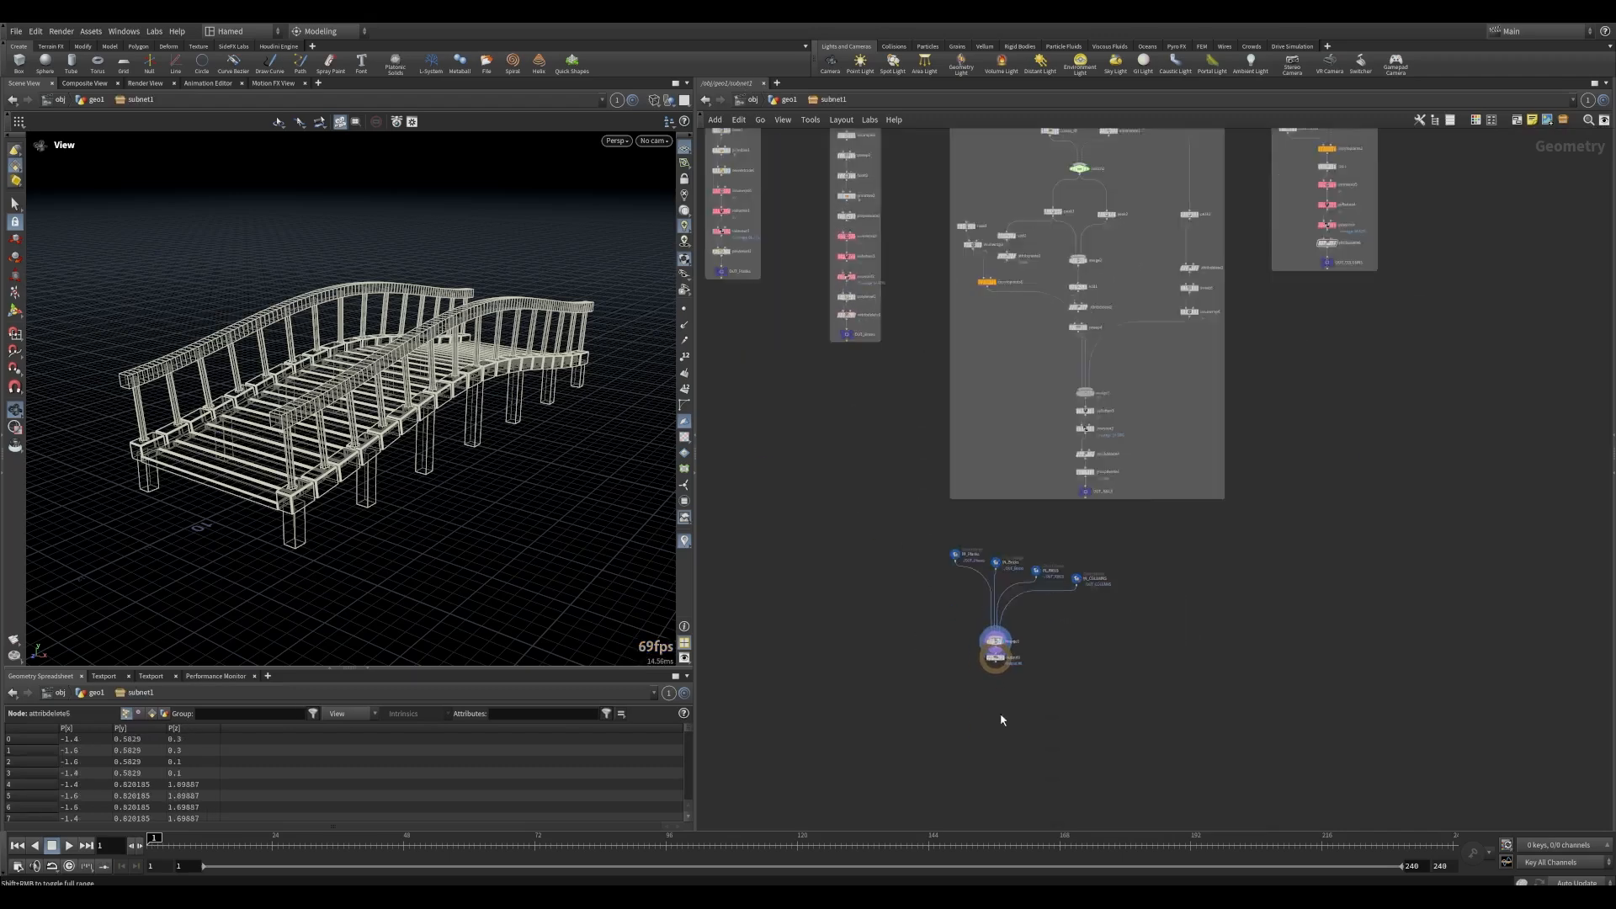
click(1008, 678)
drag(976, 678, 977, 713)
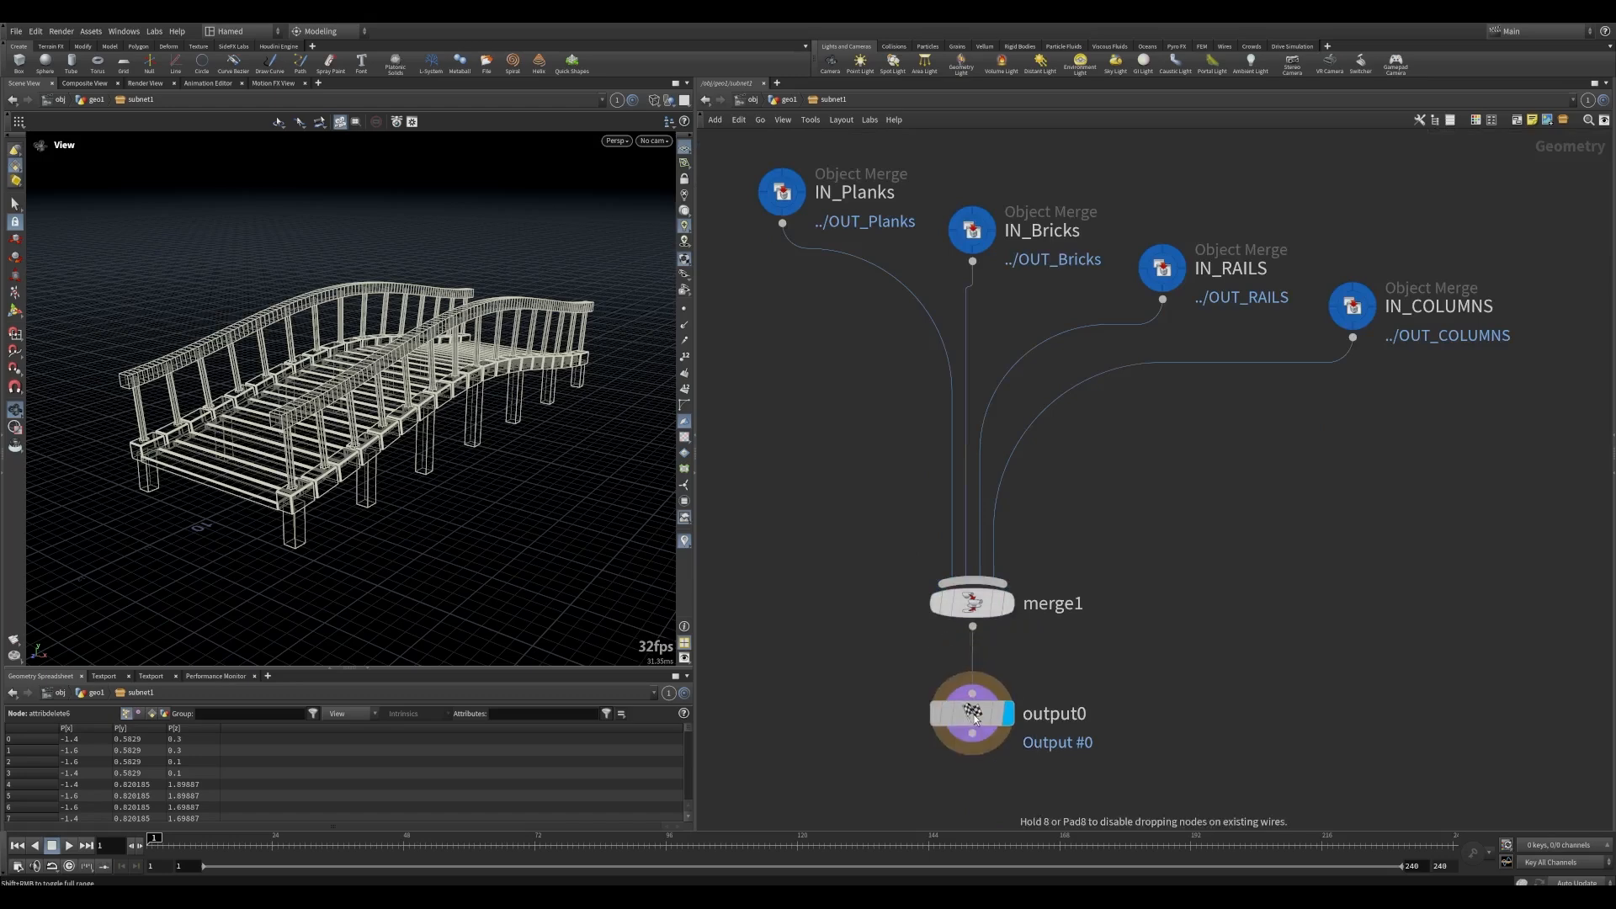
drag(877, 680, 1114, 787)
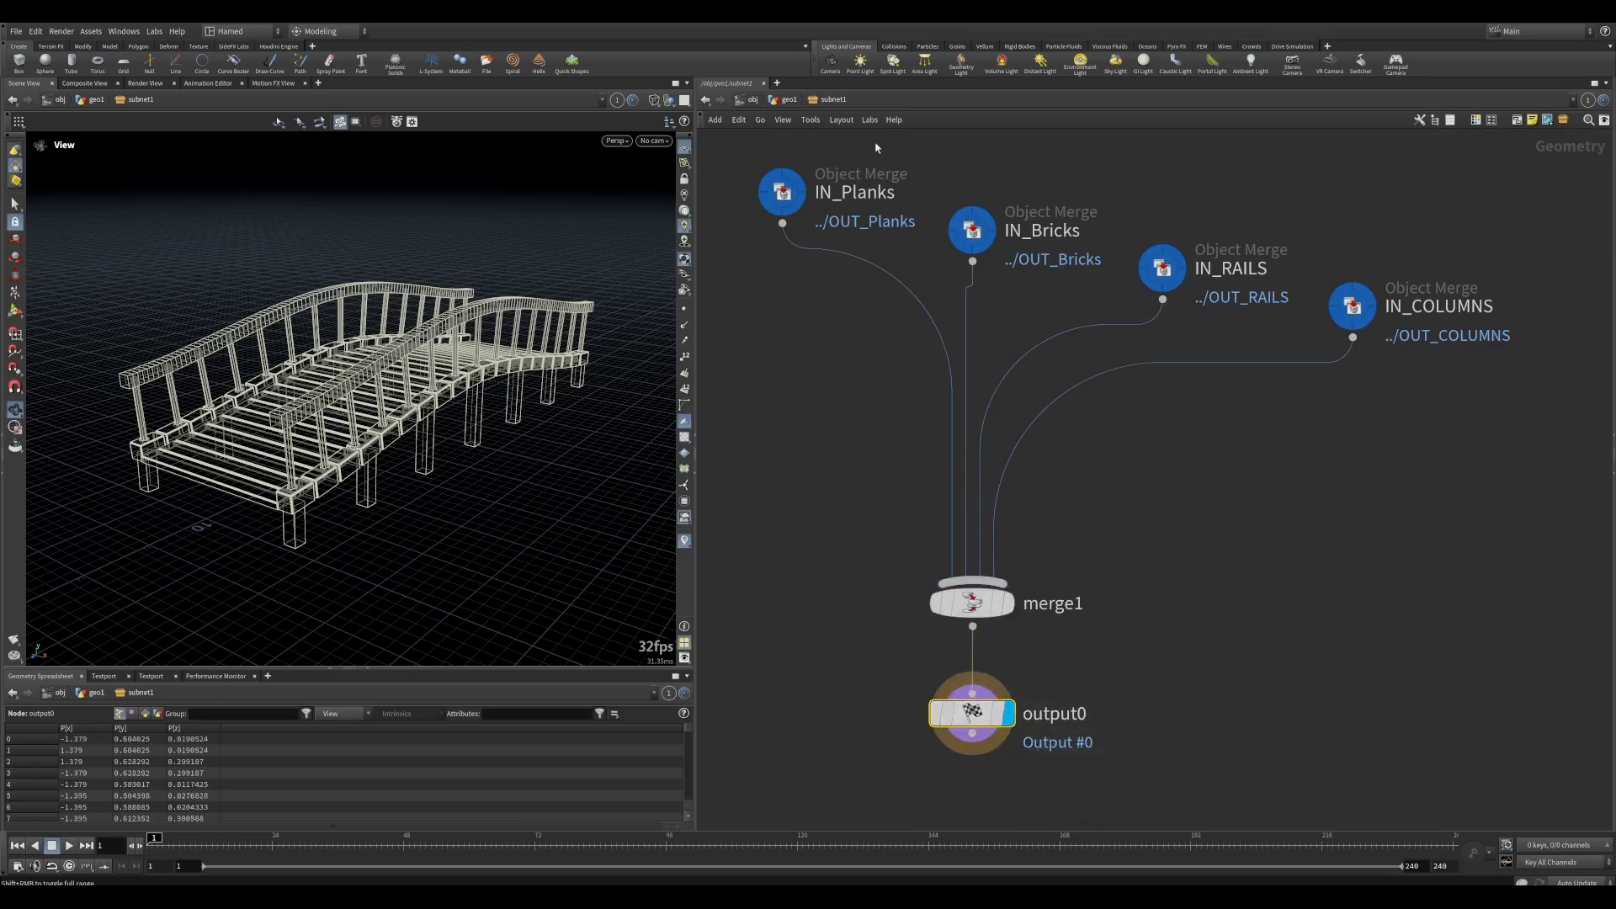
Return to the geo1 network, reposition subnet1 and show its parameters
click(792, 100)
drag(912, 355, 871, 300)
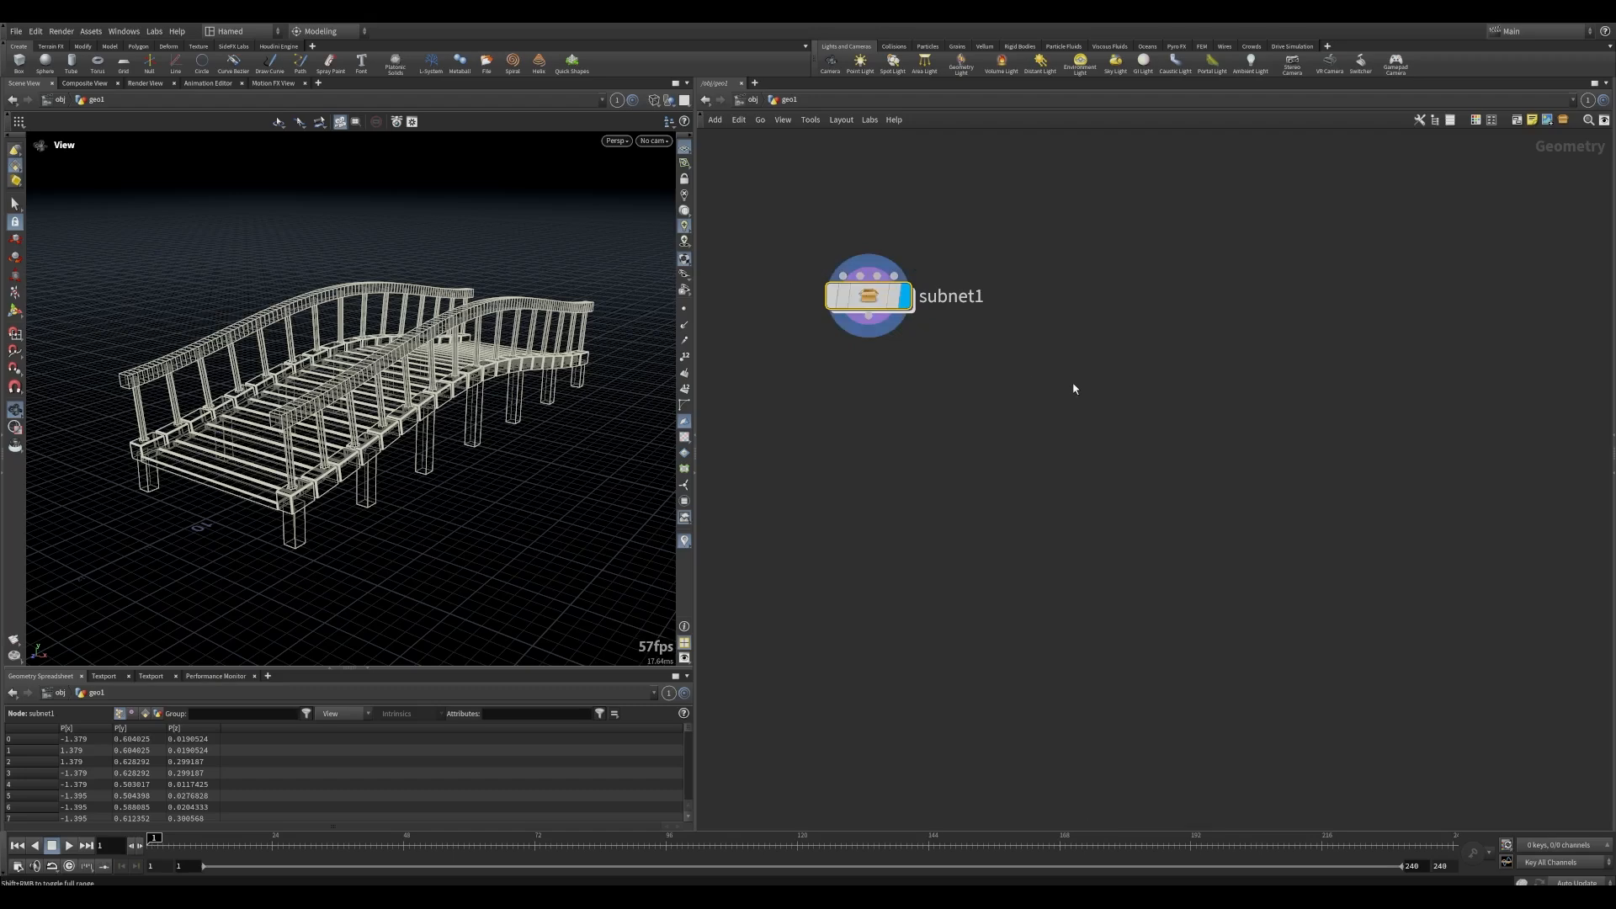
key(p)
drag(1343, 203, 1321, 248)
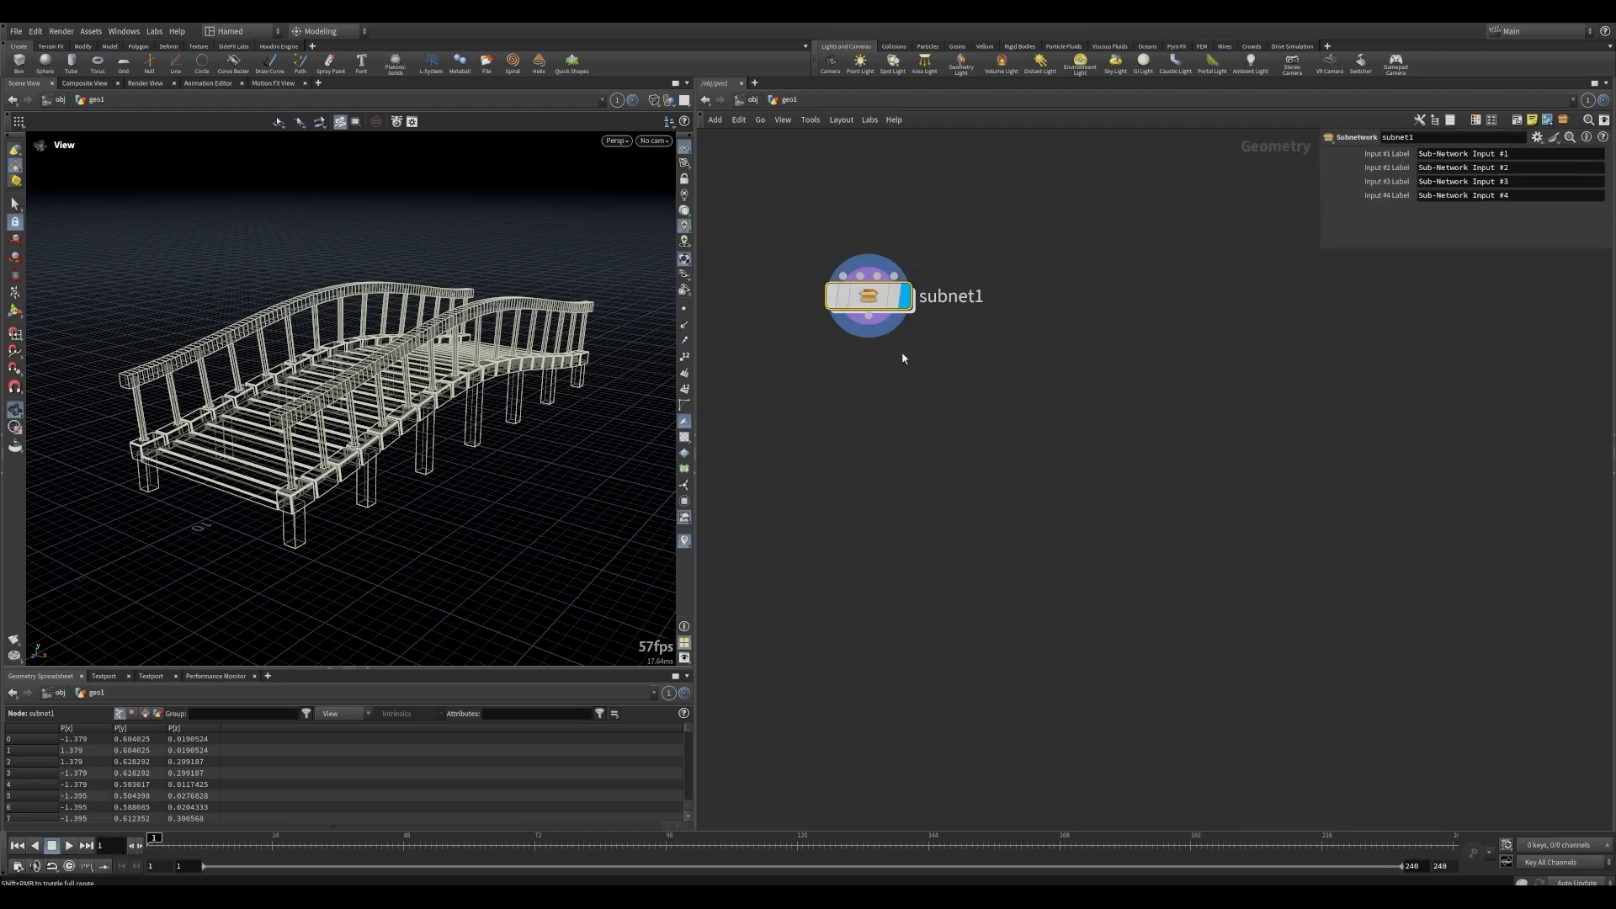
Start creating a digital asset from subnet1 and set its asset label to Bride
right_click(871, 301)
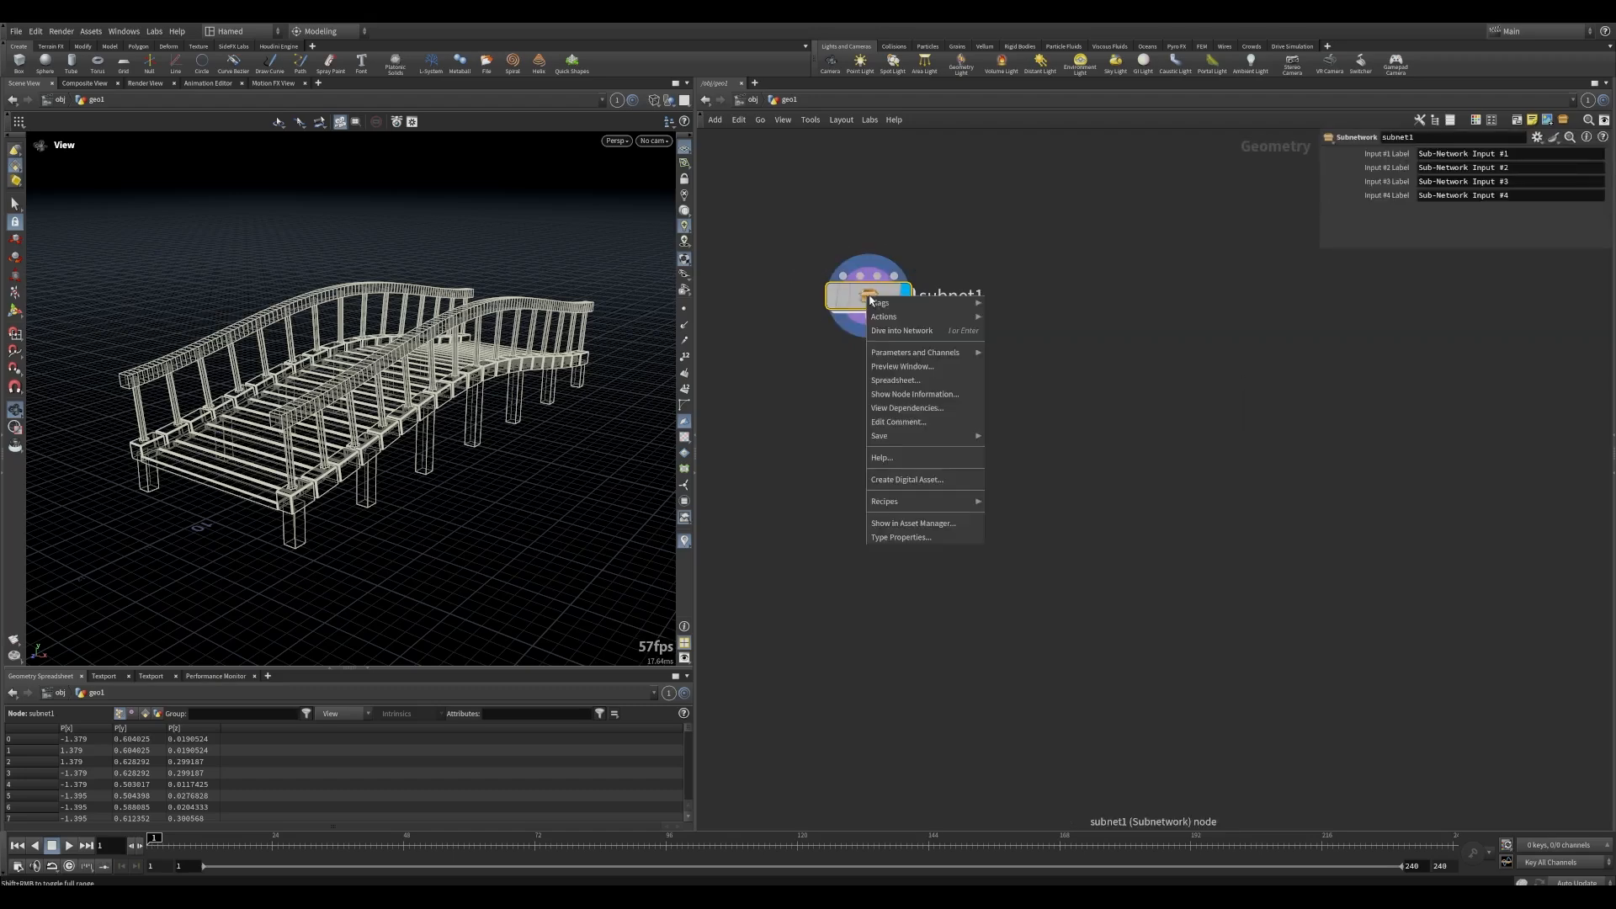
key(Escape)
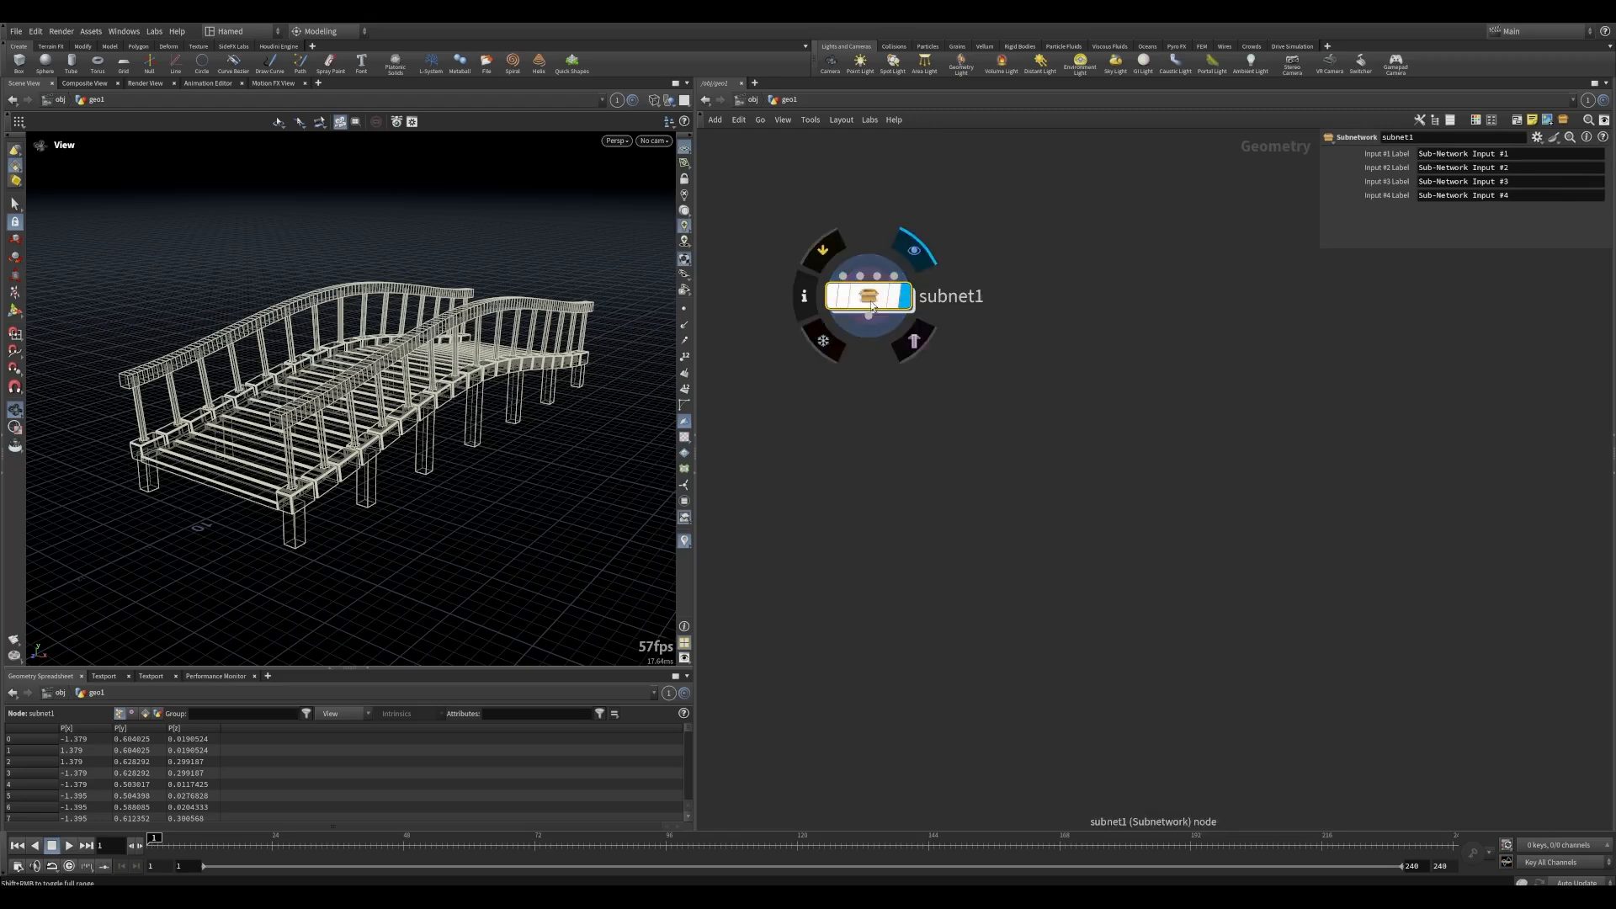
right_click(872, 305)
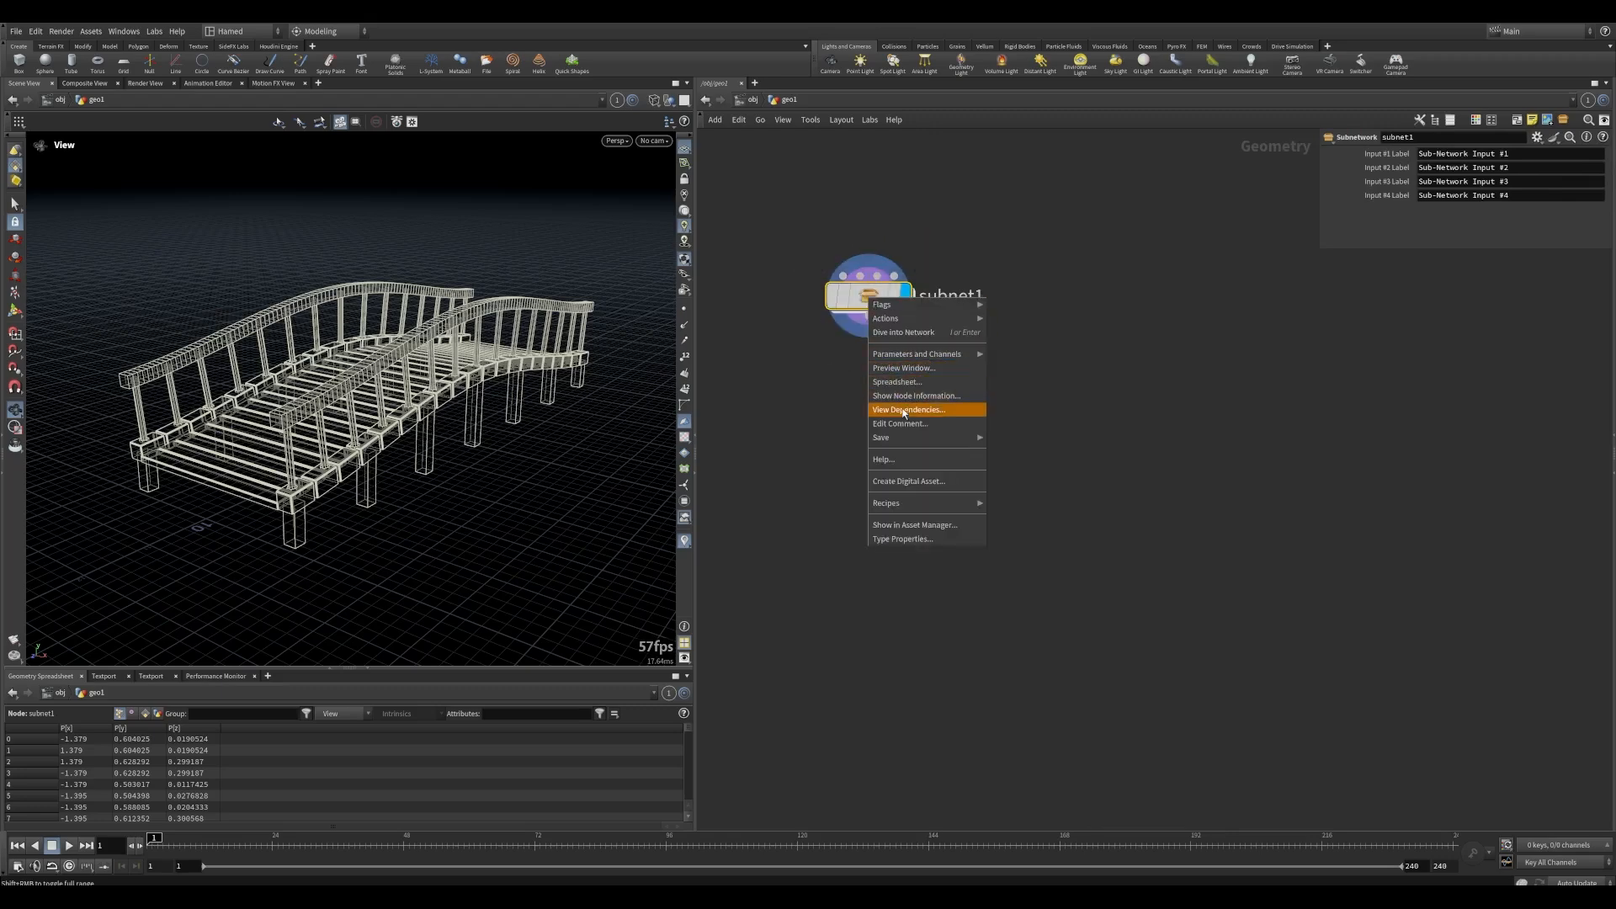
click(912, 484)
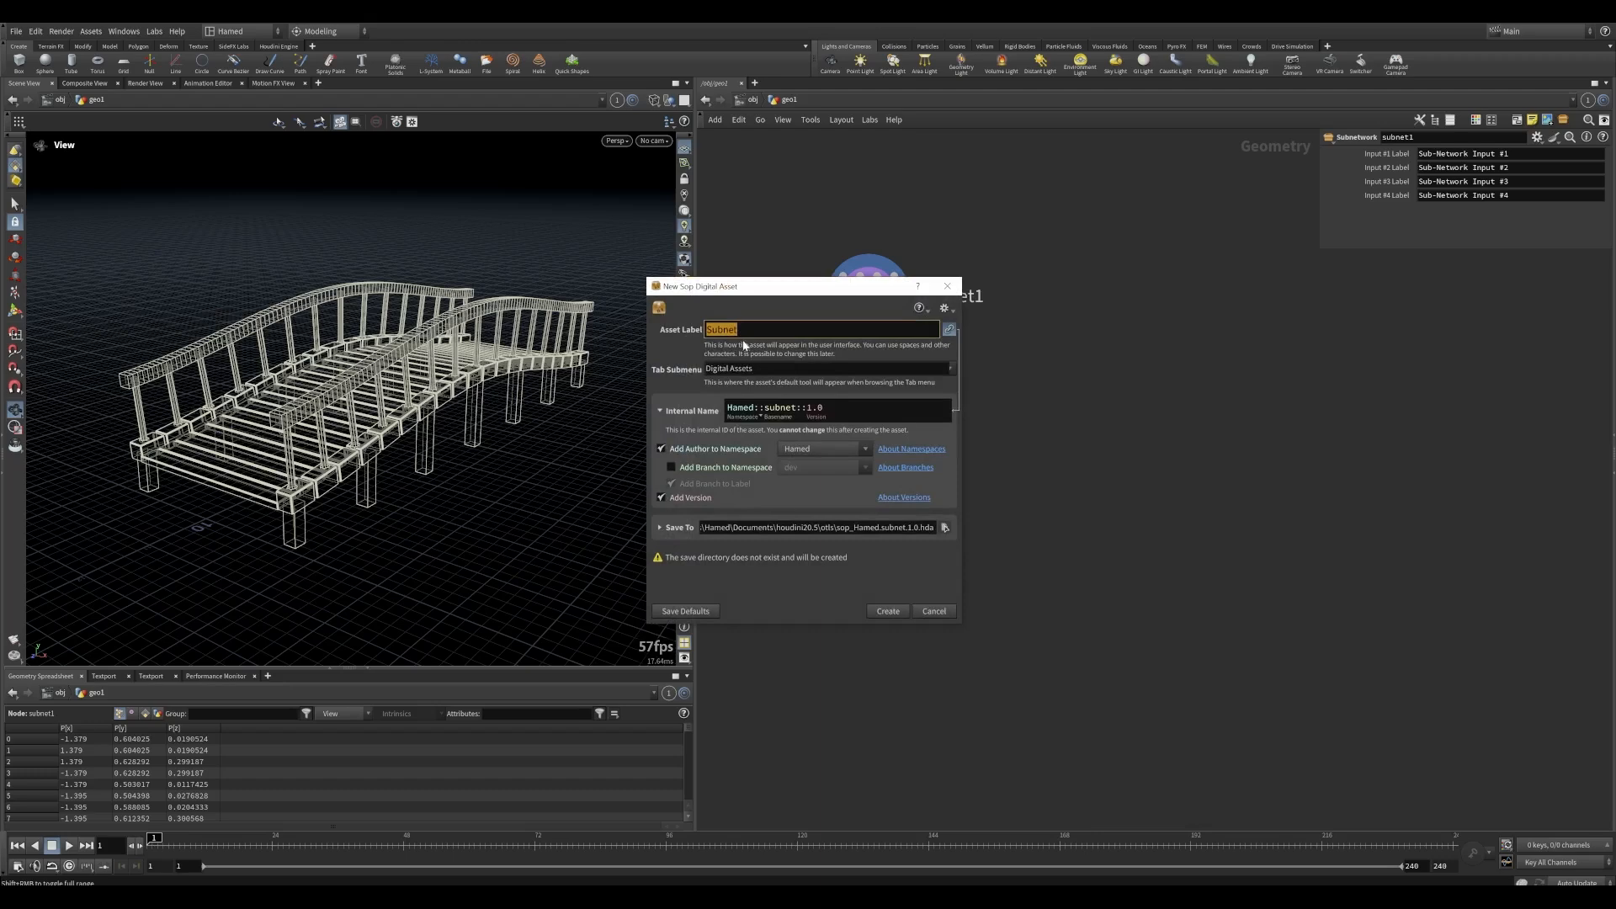
text(B)
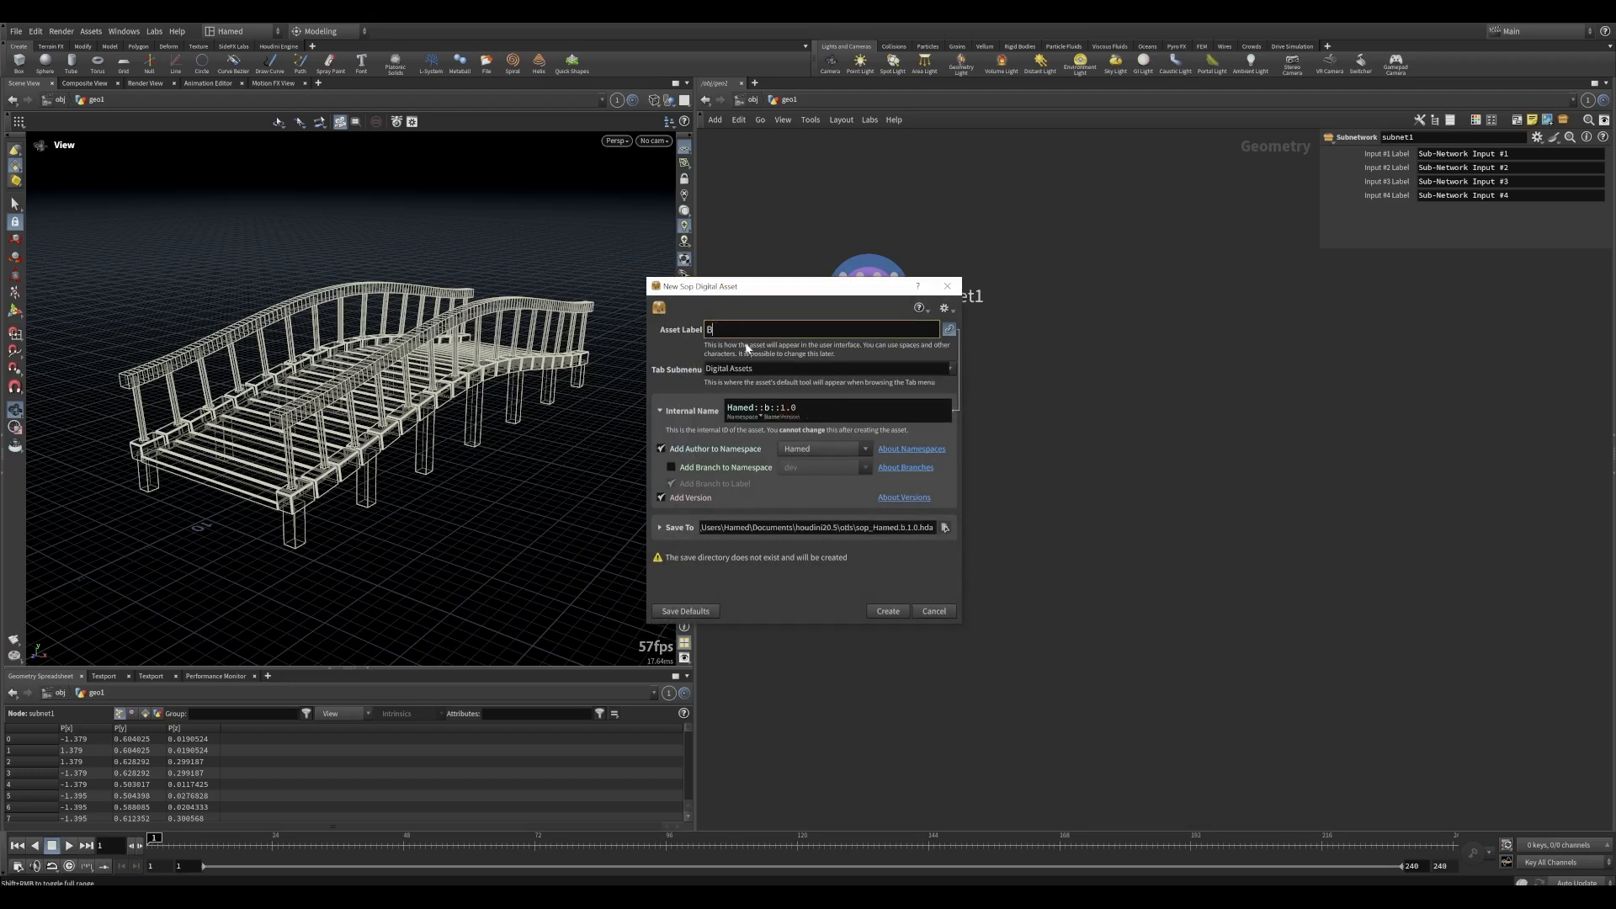
text(ride)
Examine how the node creation menu groups nodes, including the Dynamics and Character FX categories
click(1014, 382)
key(Tab)
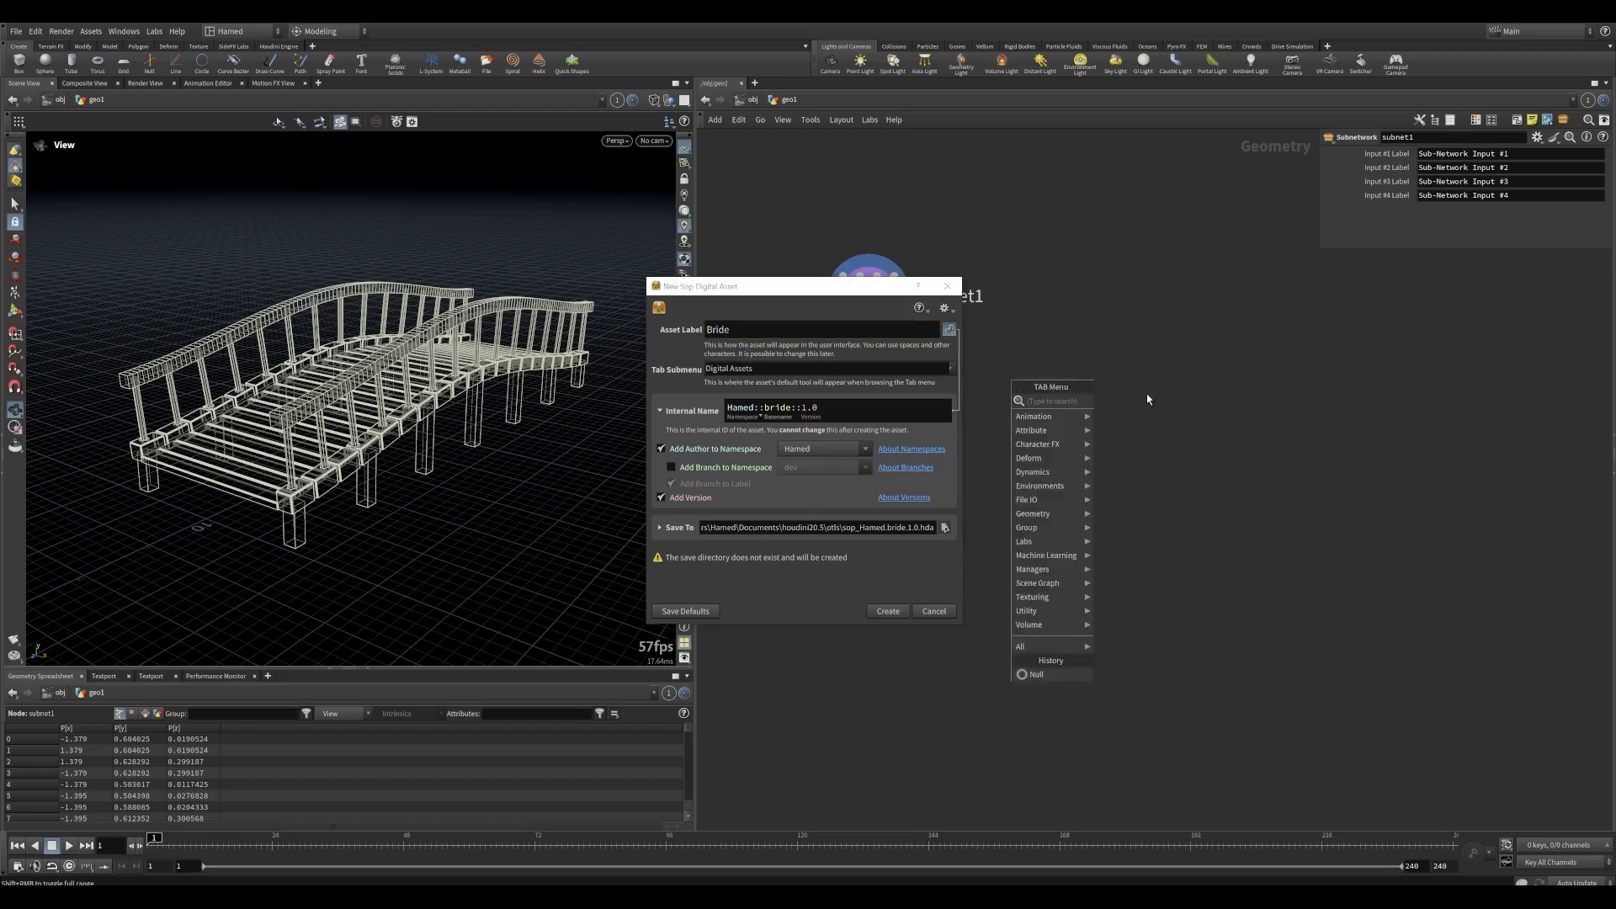
key(Tab)
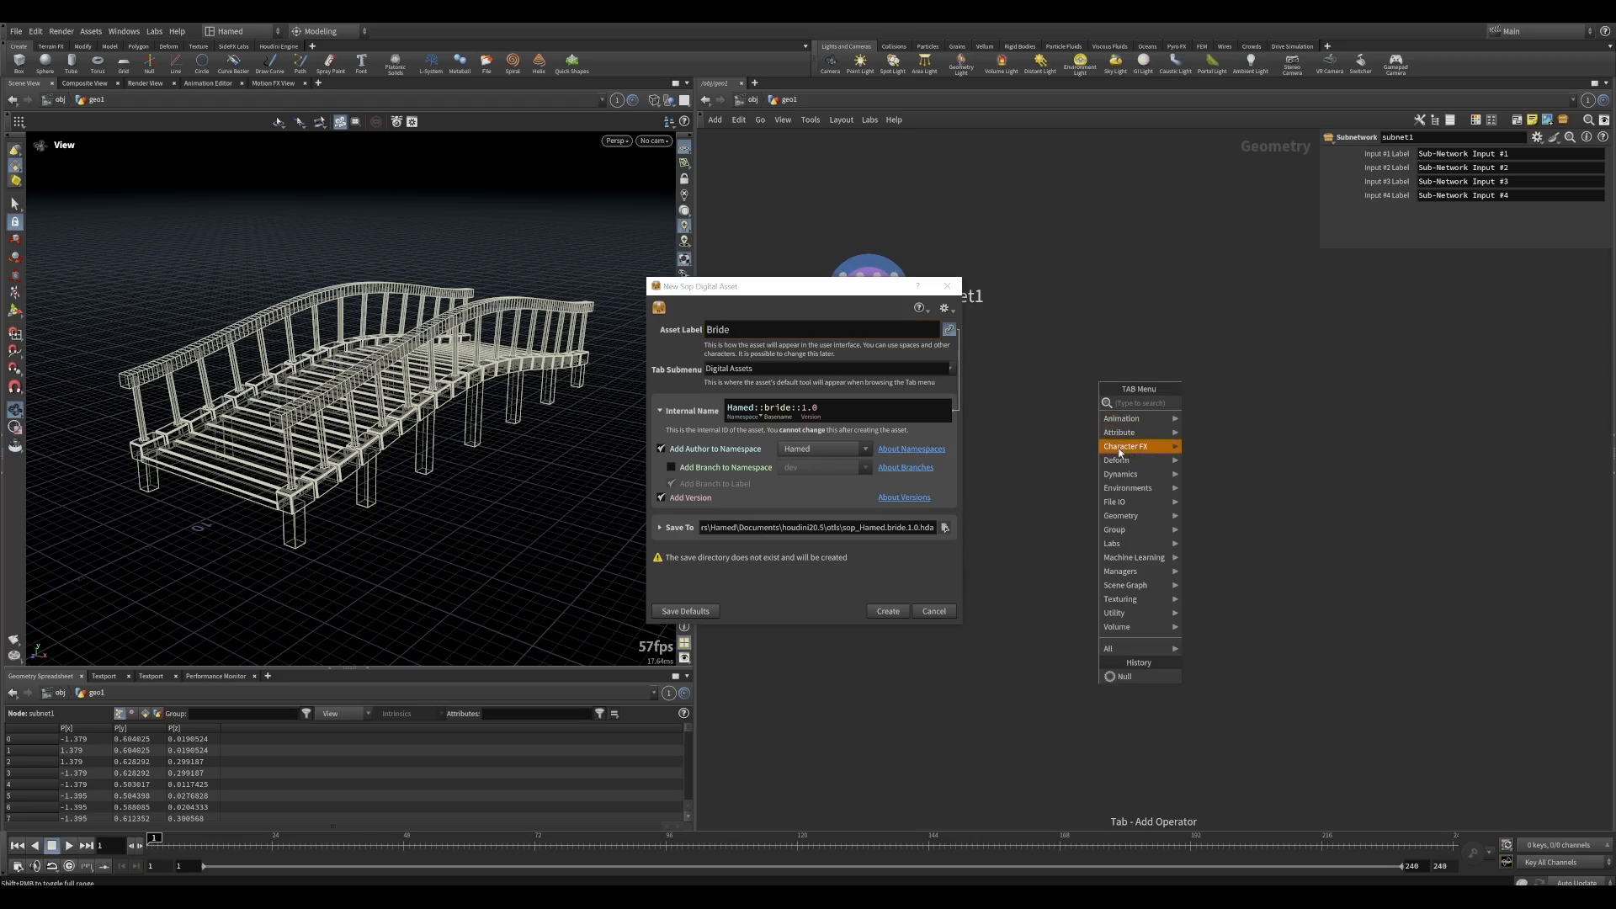
mouse_move(1136, 533)
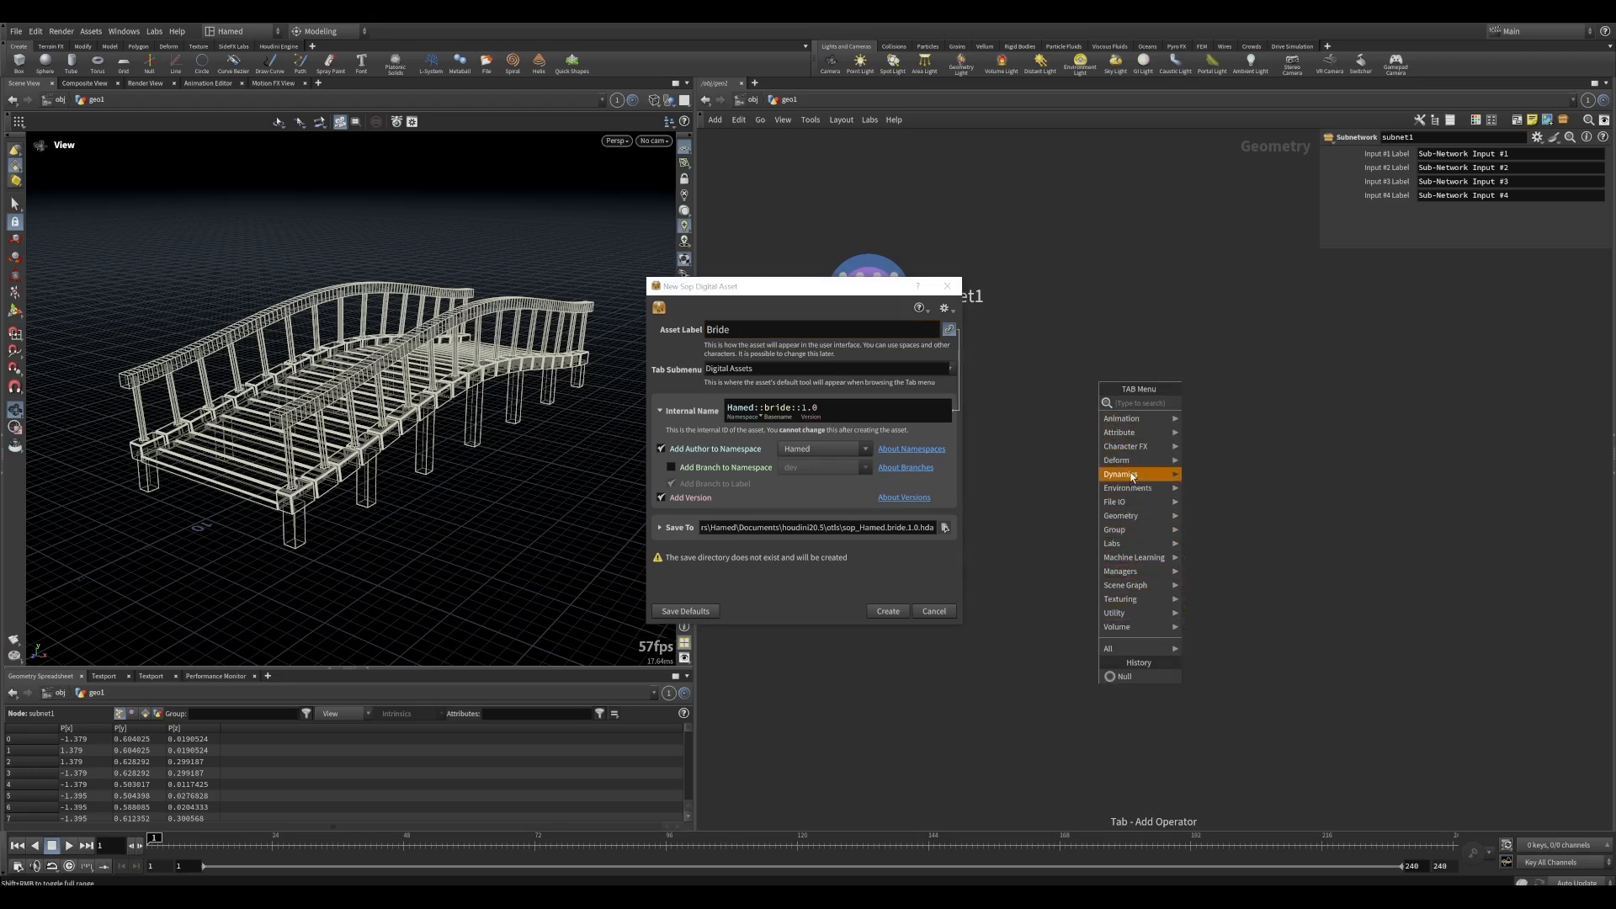
mouse_move(1145, 480)
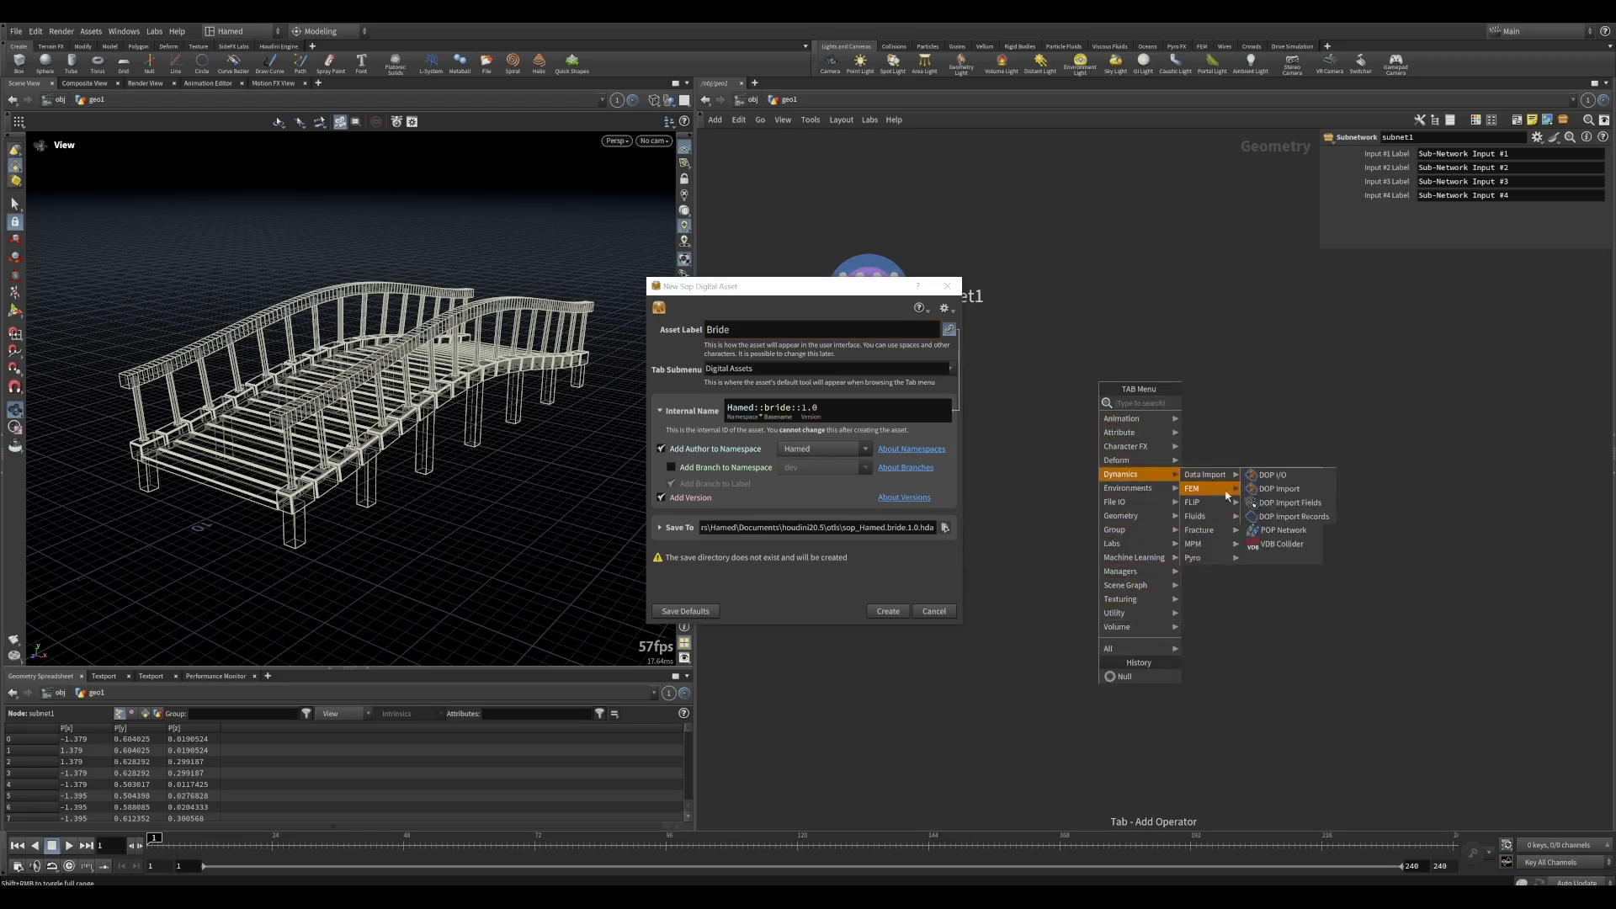
mouse_move(1145, 447)
mouse_move(1237, 447)
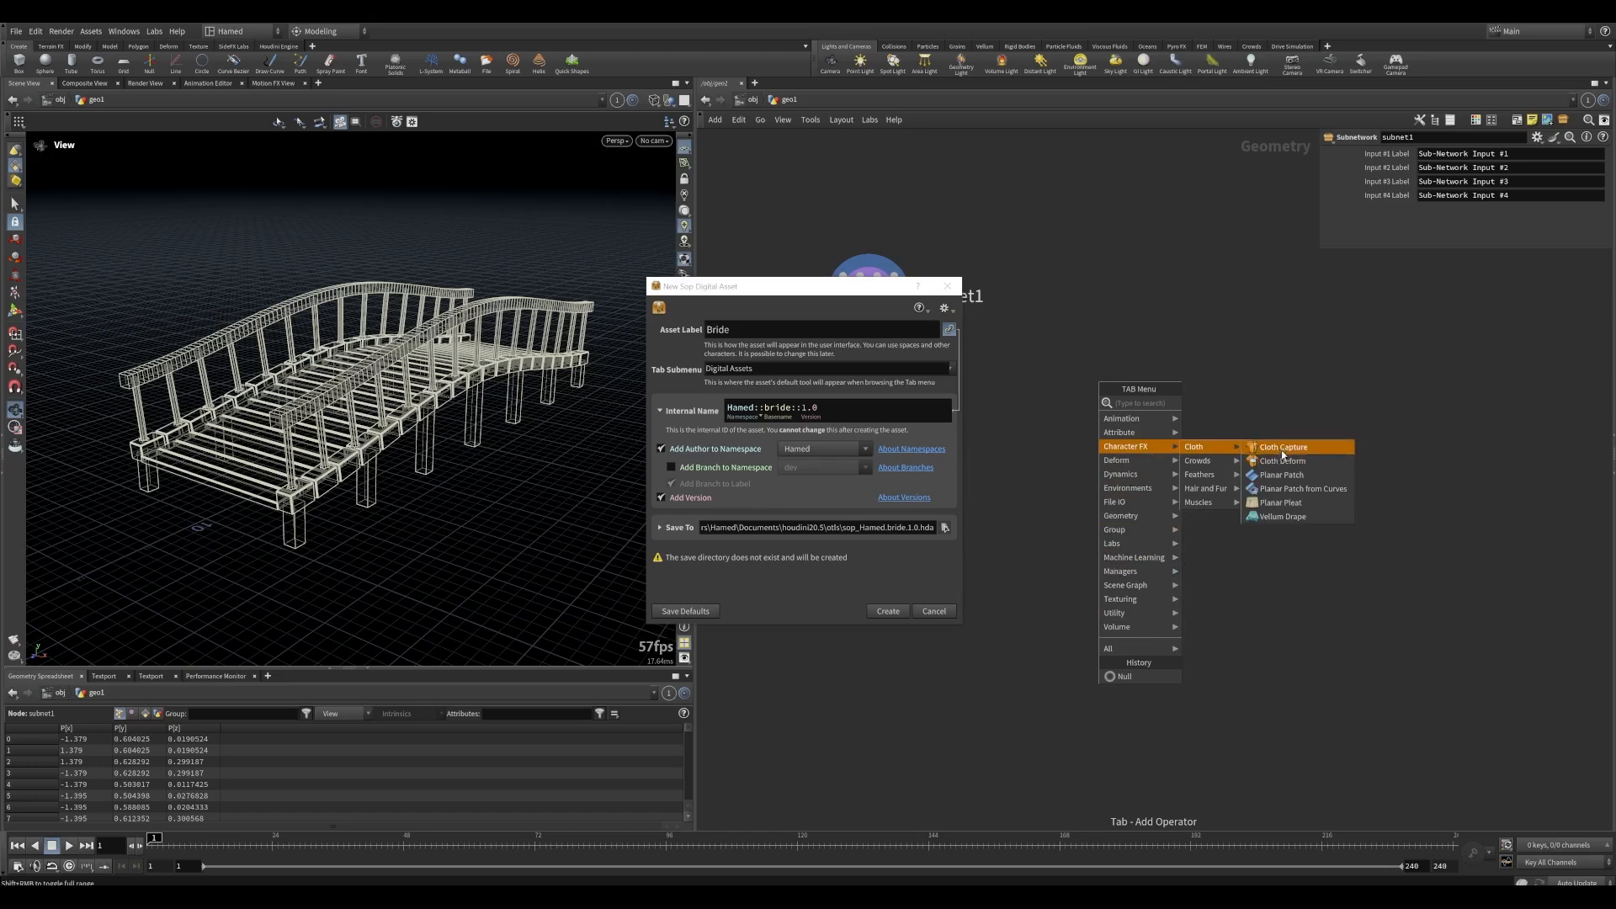
key(Escape)
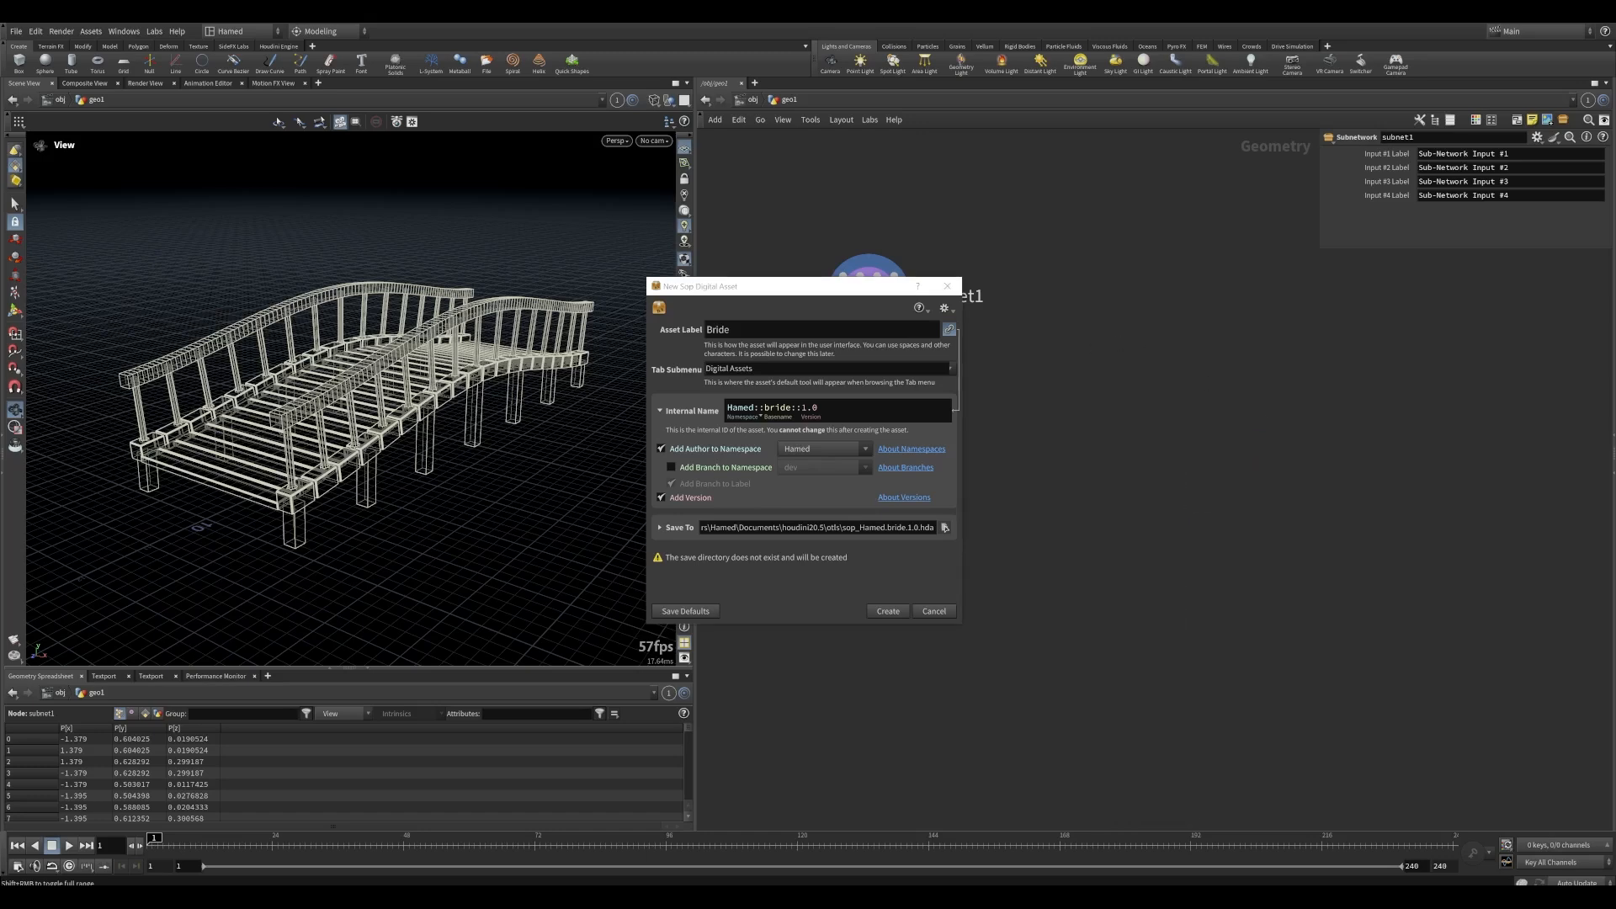
Set the tab submenu of the new digital asset to CPFX
click(704, 372)
key(ctrl+a)
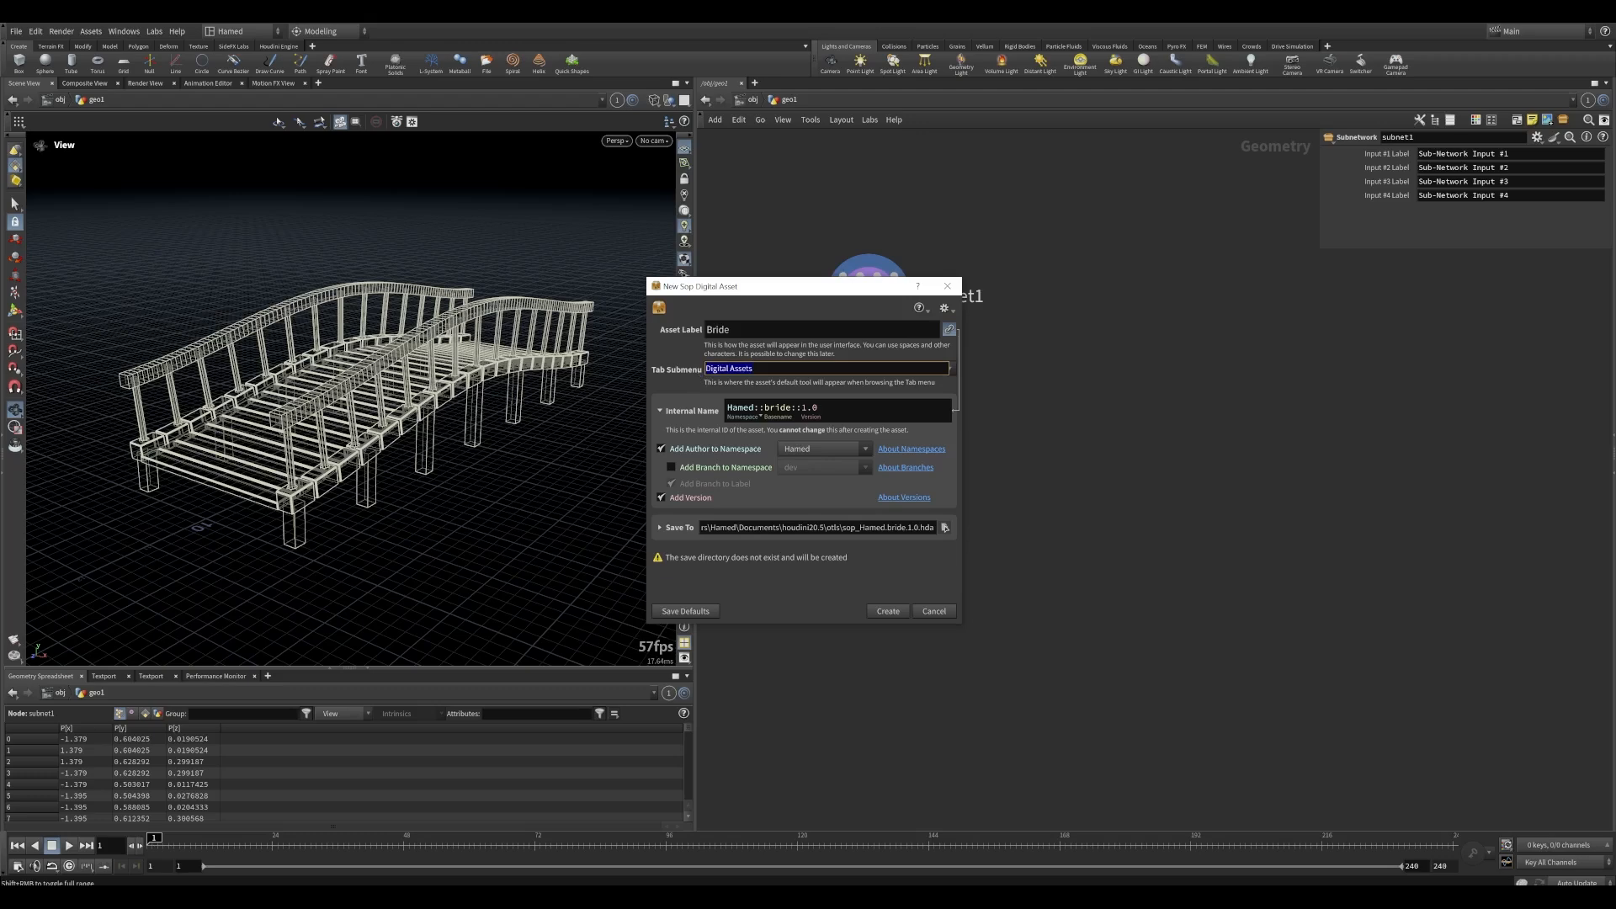
text(CPFX)
Replace the author namespace in the internal name with CPFX and create the digital asset with the existing save options
click(729, 408)
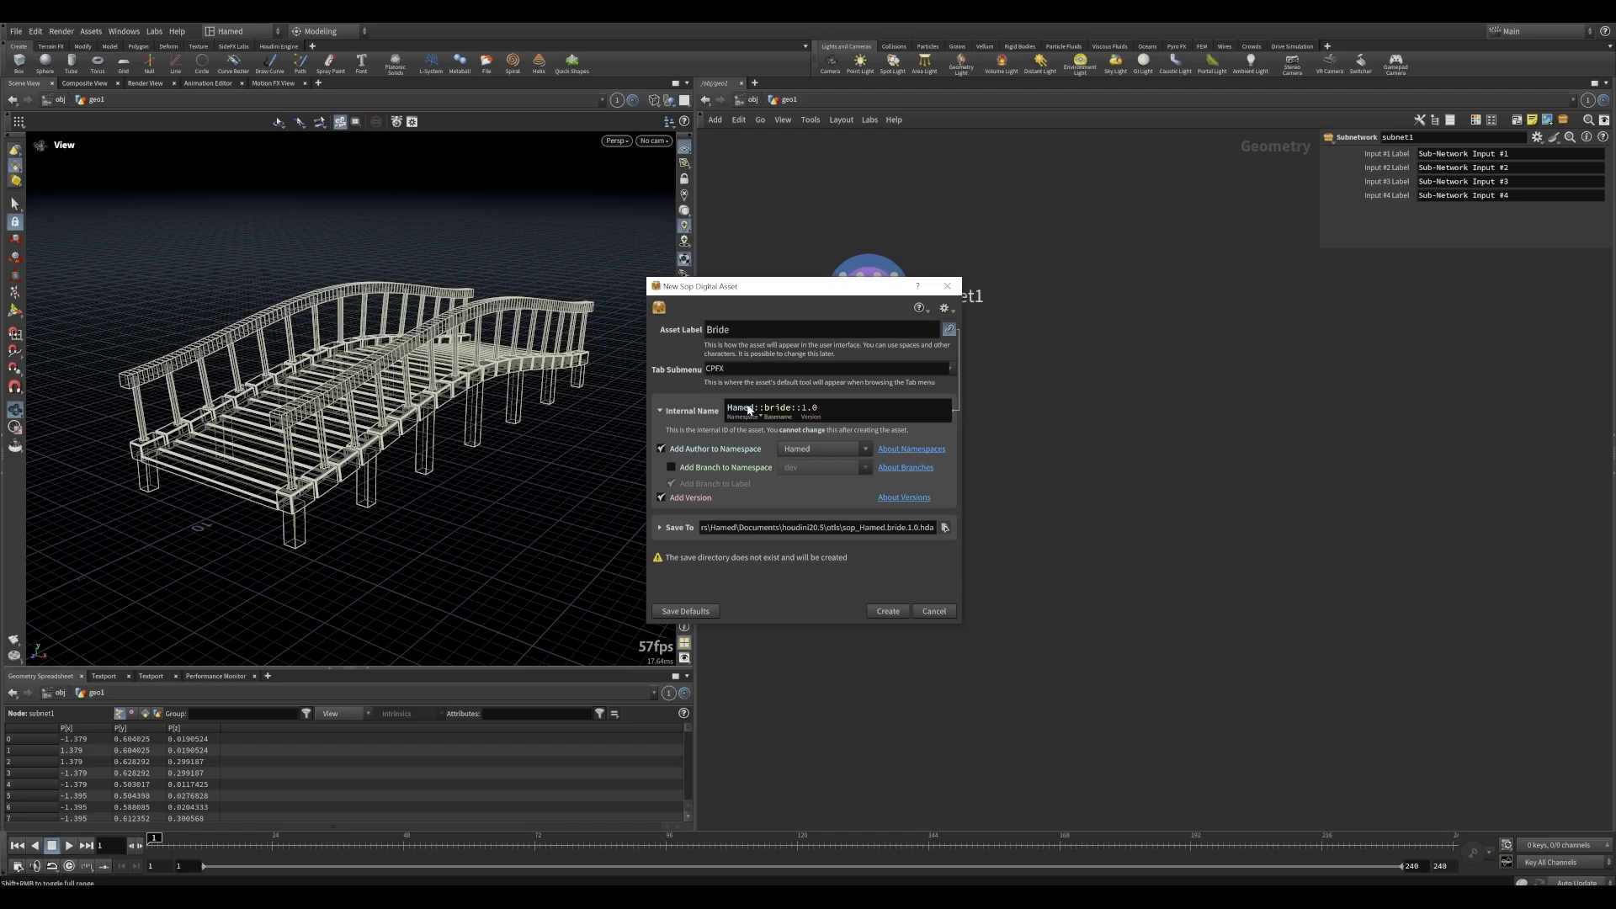
key(Delete)
key(Delete)
key(Delete)
key(Delete)
key(Delete)
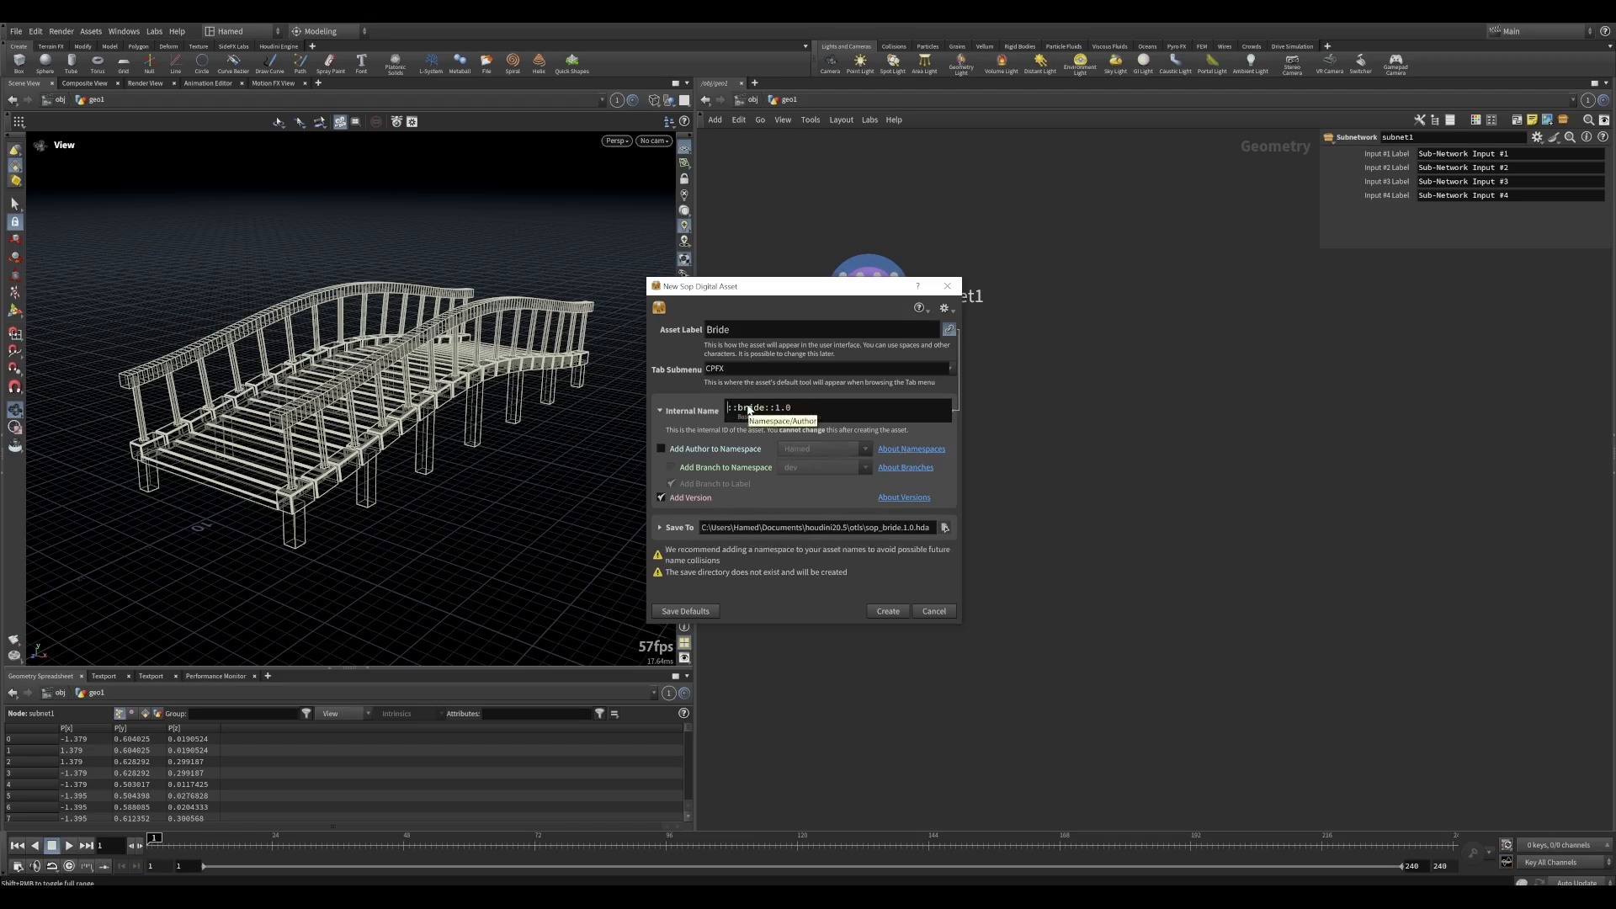
text(CPFX)
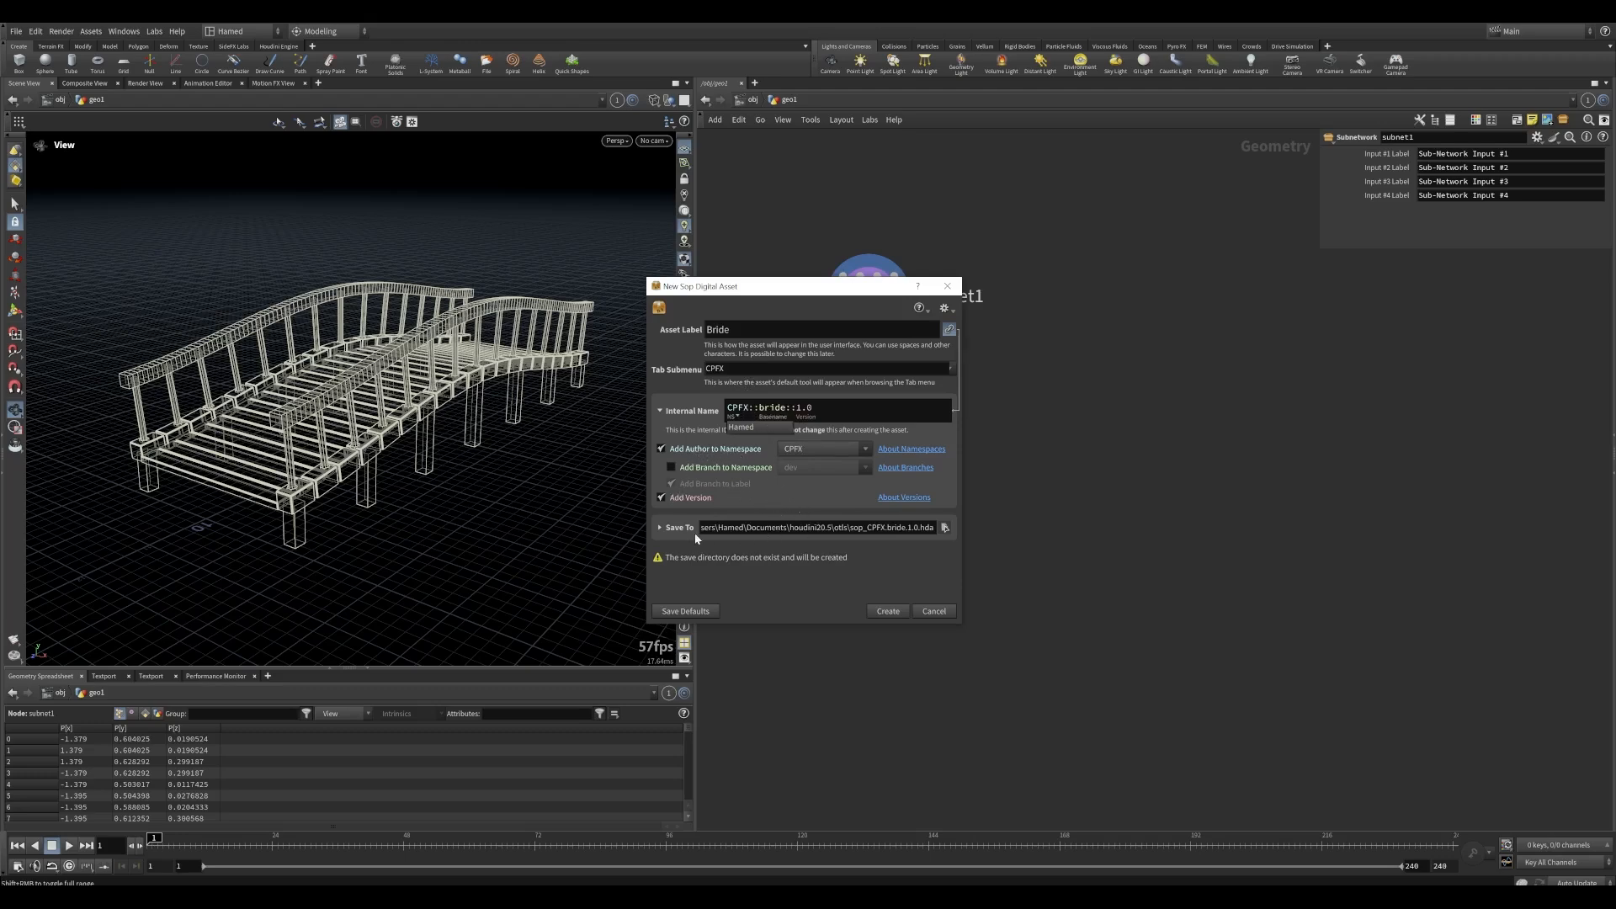
click(660, 528)
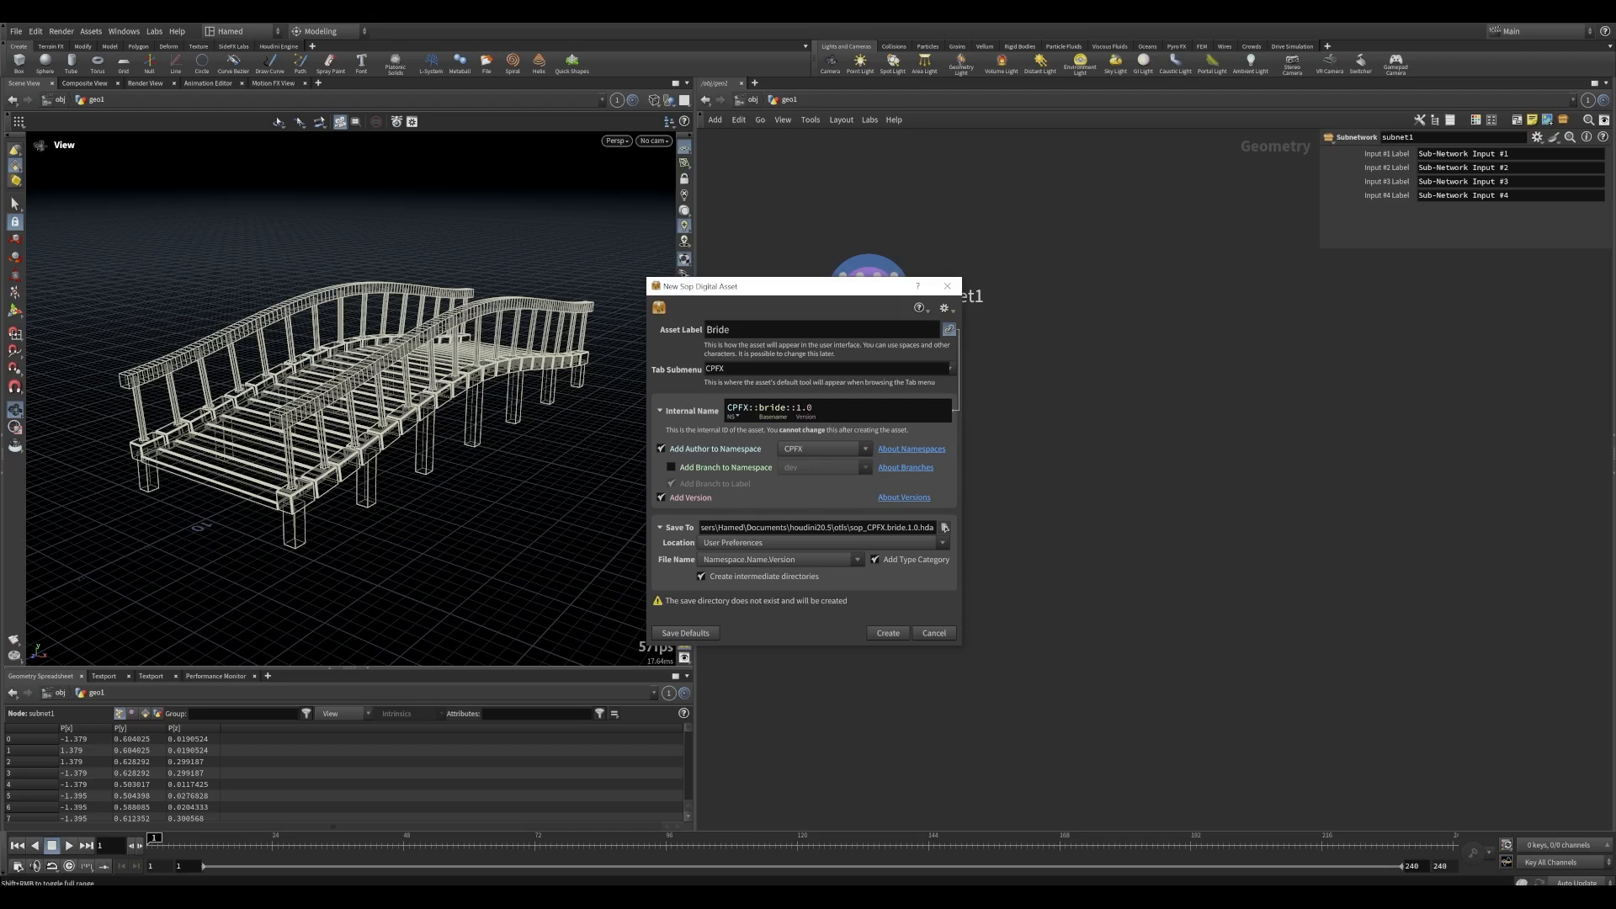
click(891, 634)
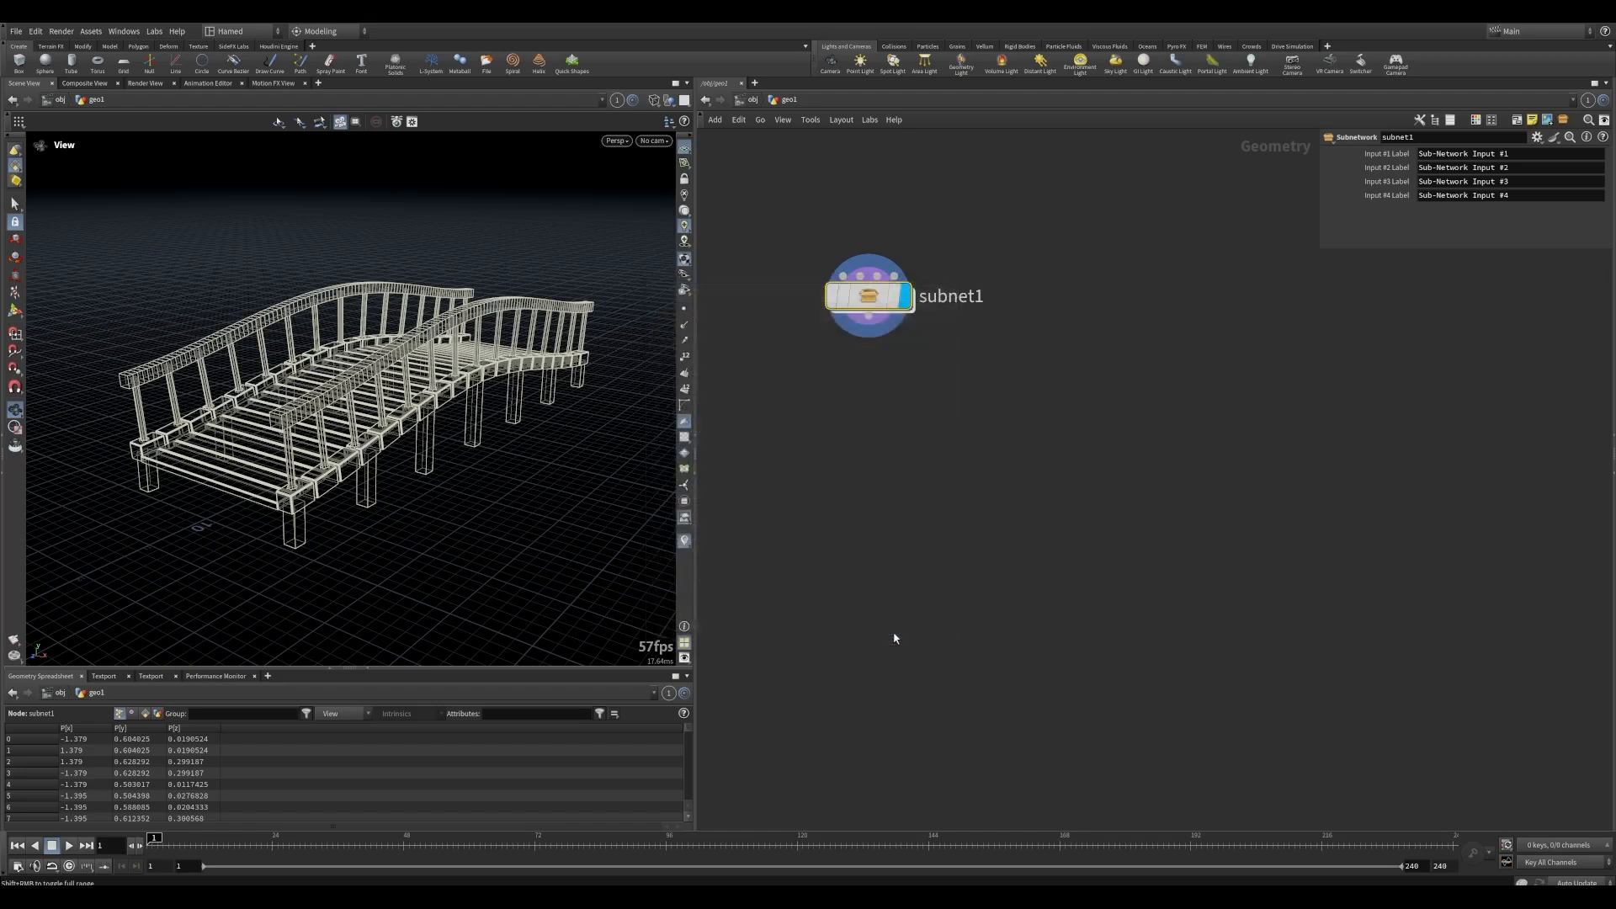
Set the maximum inputs of the bride asset to 0 and reposition its node in the network
drag(795, 404, 406, 345)
middle_drag(977, 359, 1081, 338)
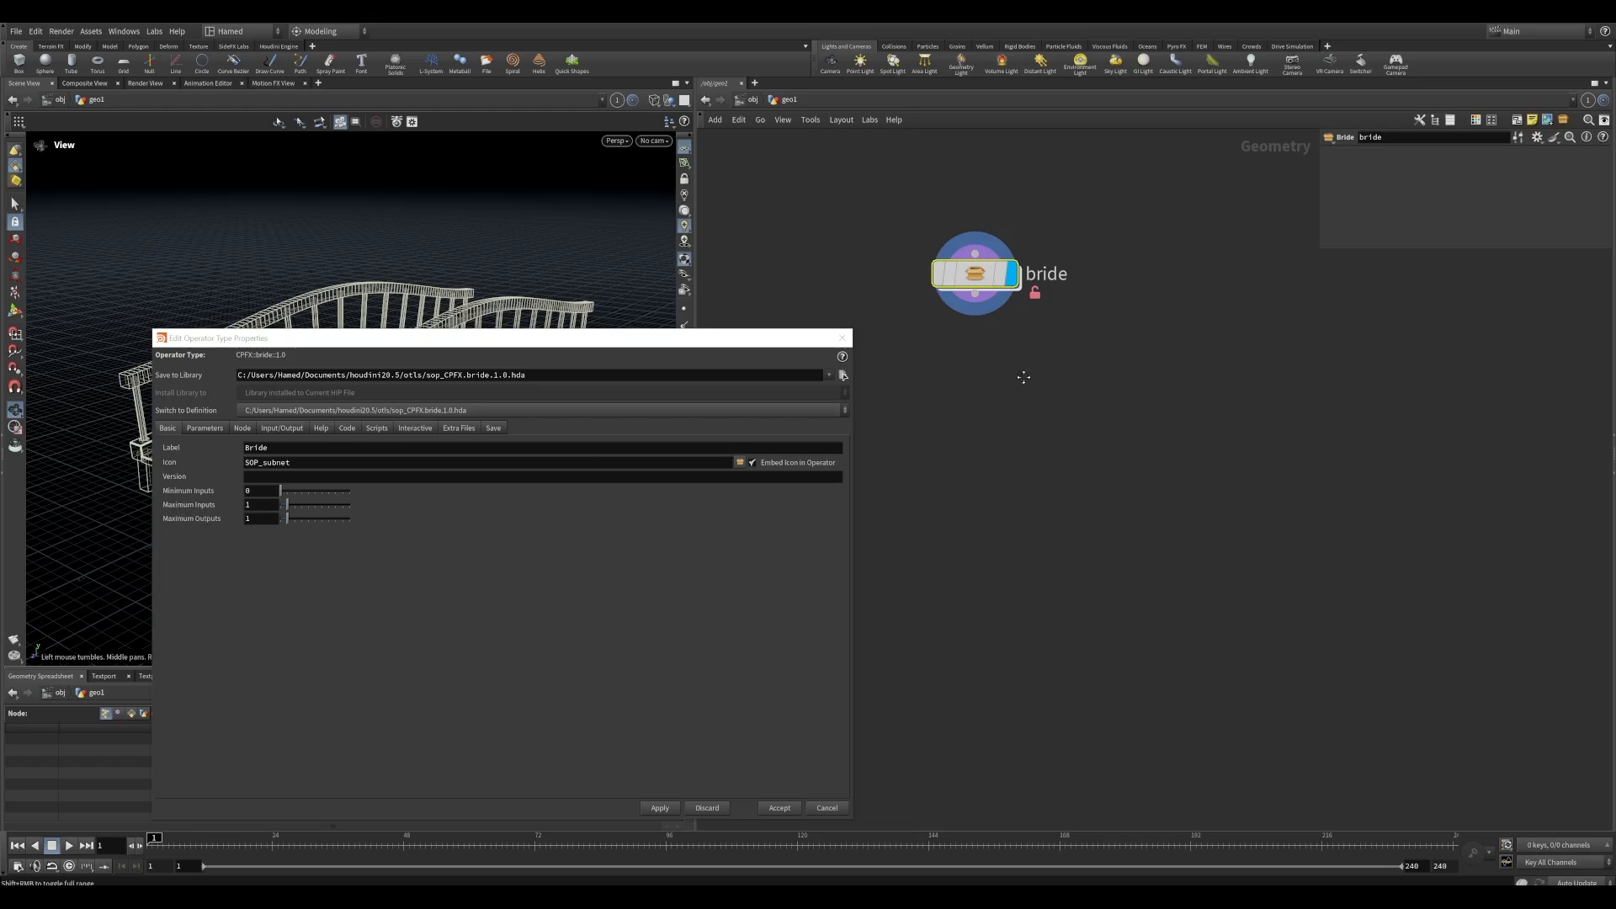
middle_drag(1023, 377, 1038, 414)
drag(932, 275, 1132, 408)
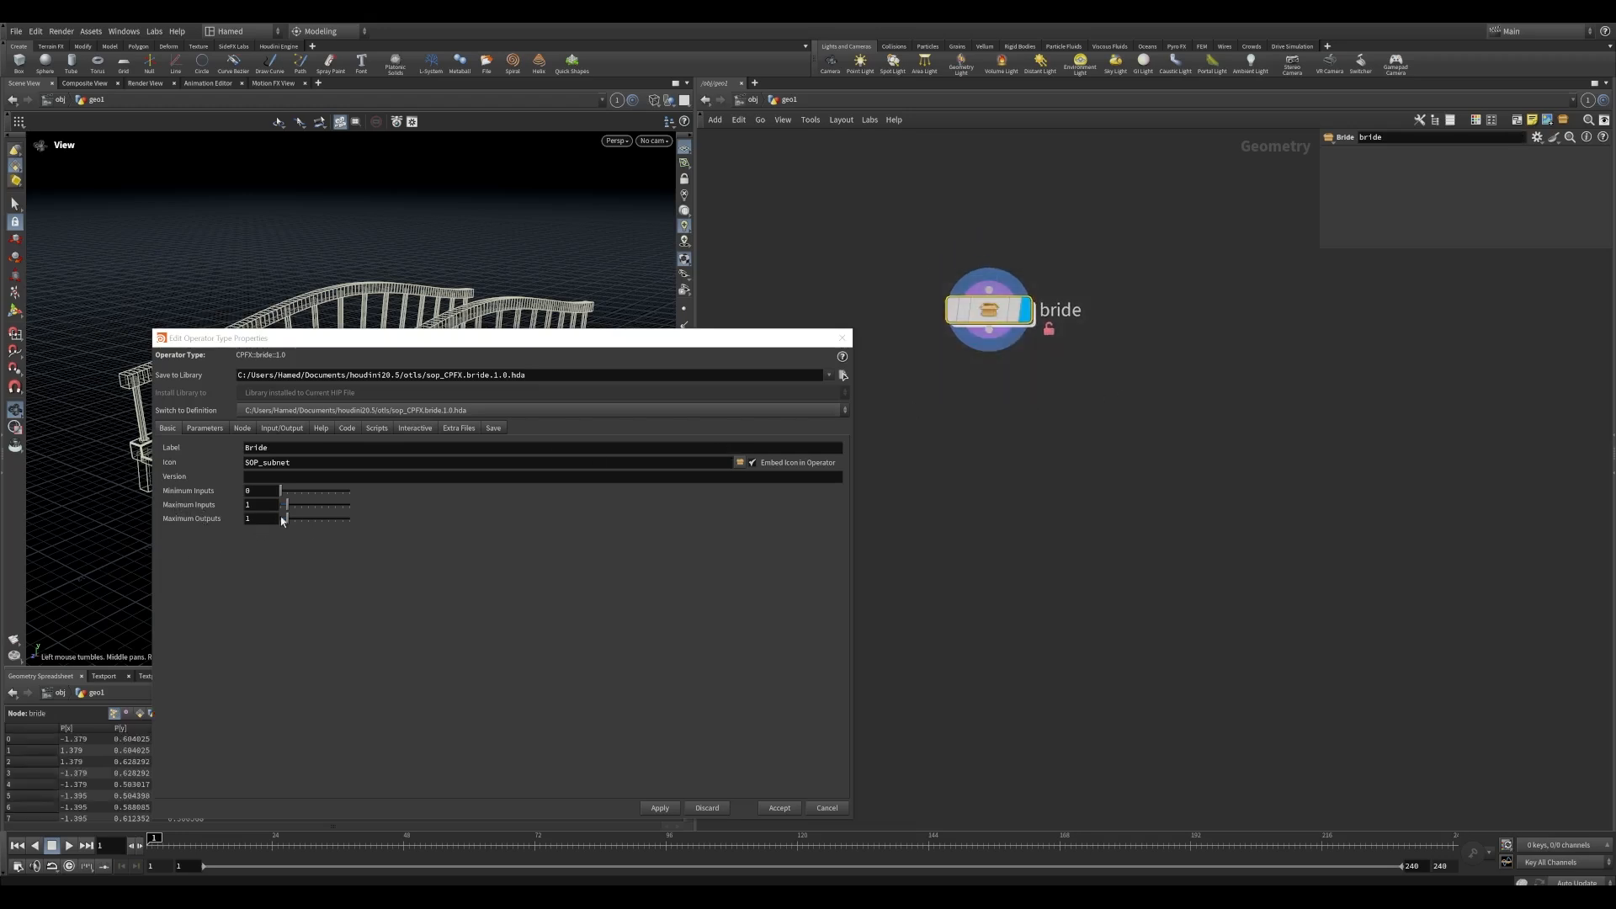
drag(287, 505, 279, 508)
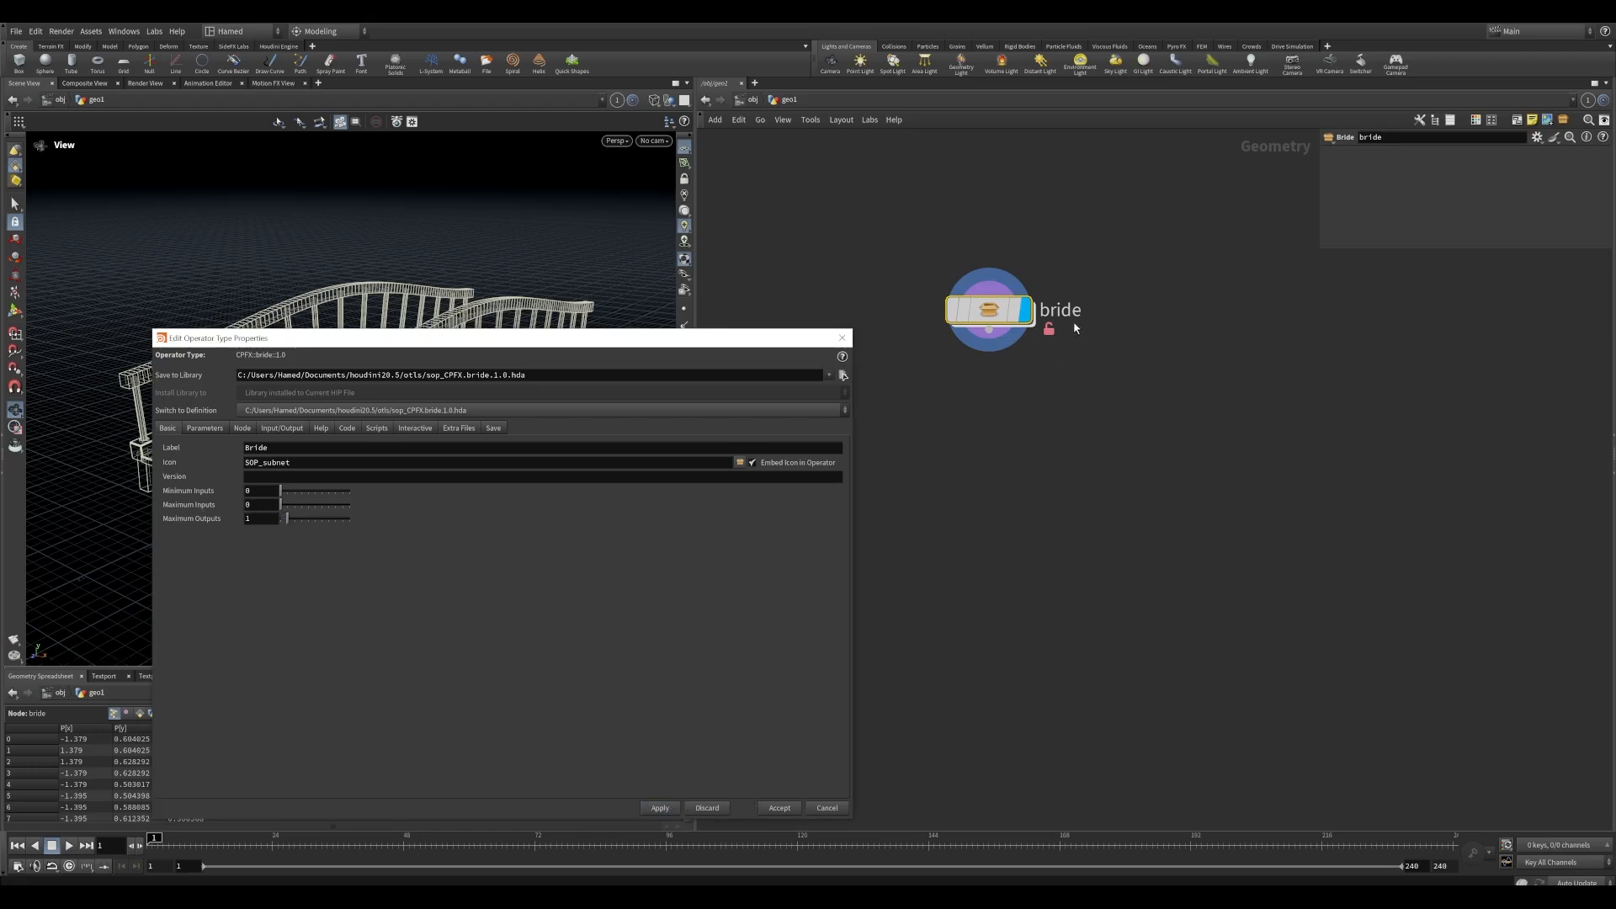
drag(988, 311, 1034, 302)
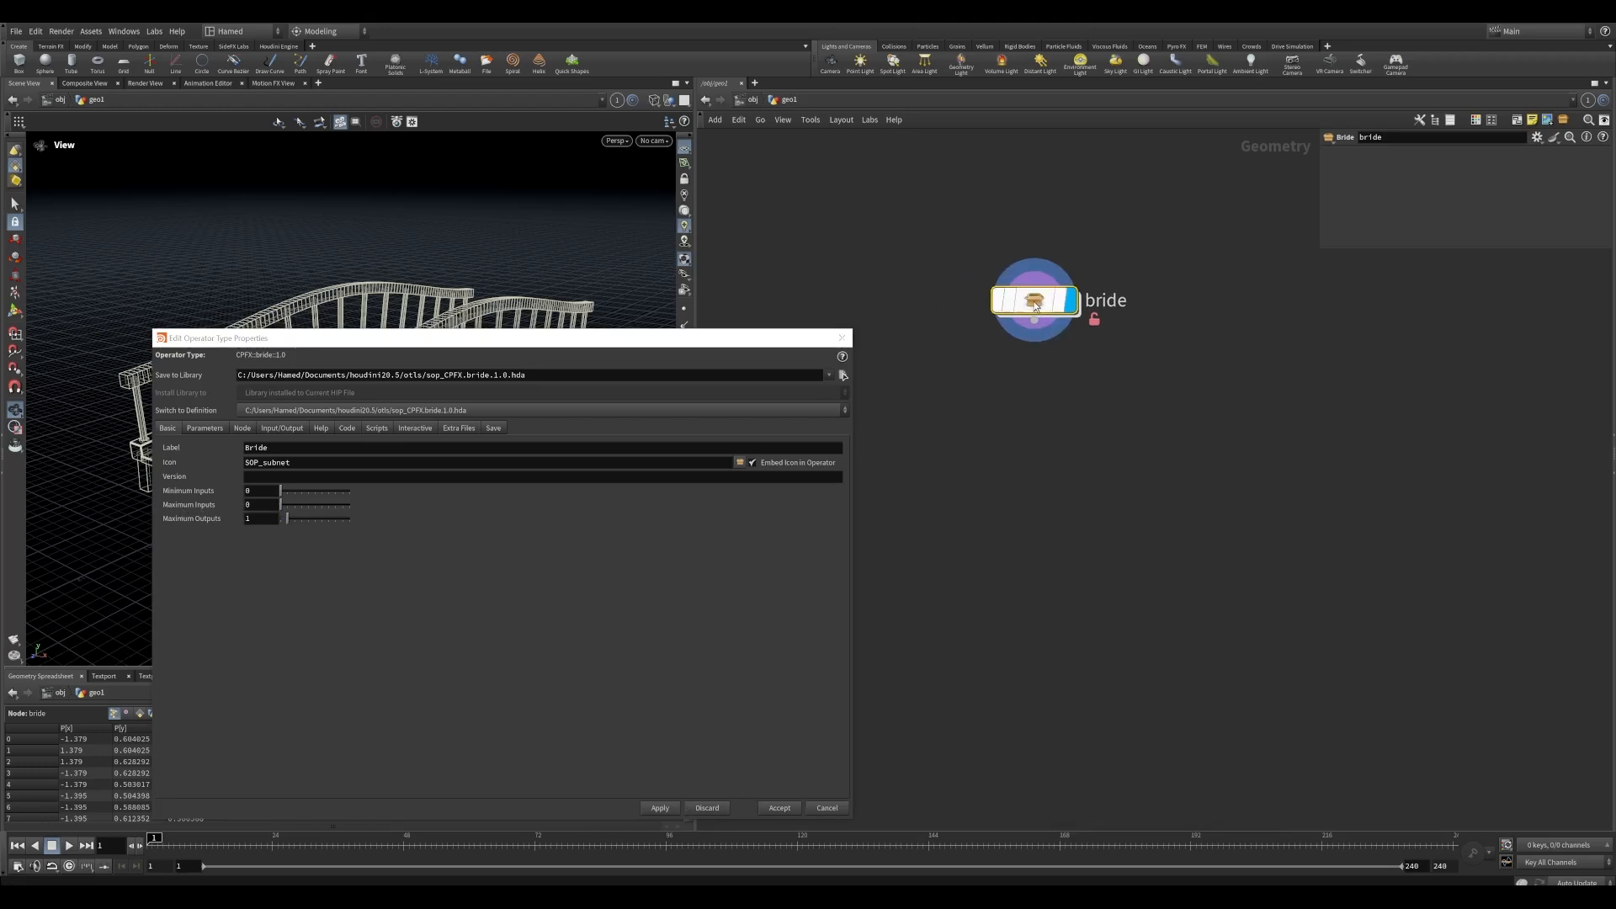
Show the parameter editing page of the bride asset's type properties and arrange the window so the bridge stays in view
click(207, 429)
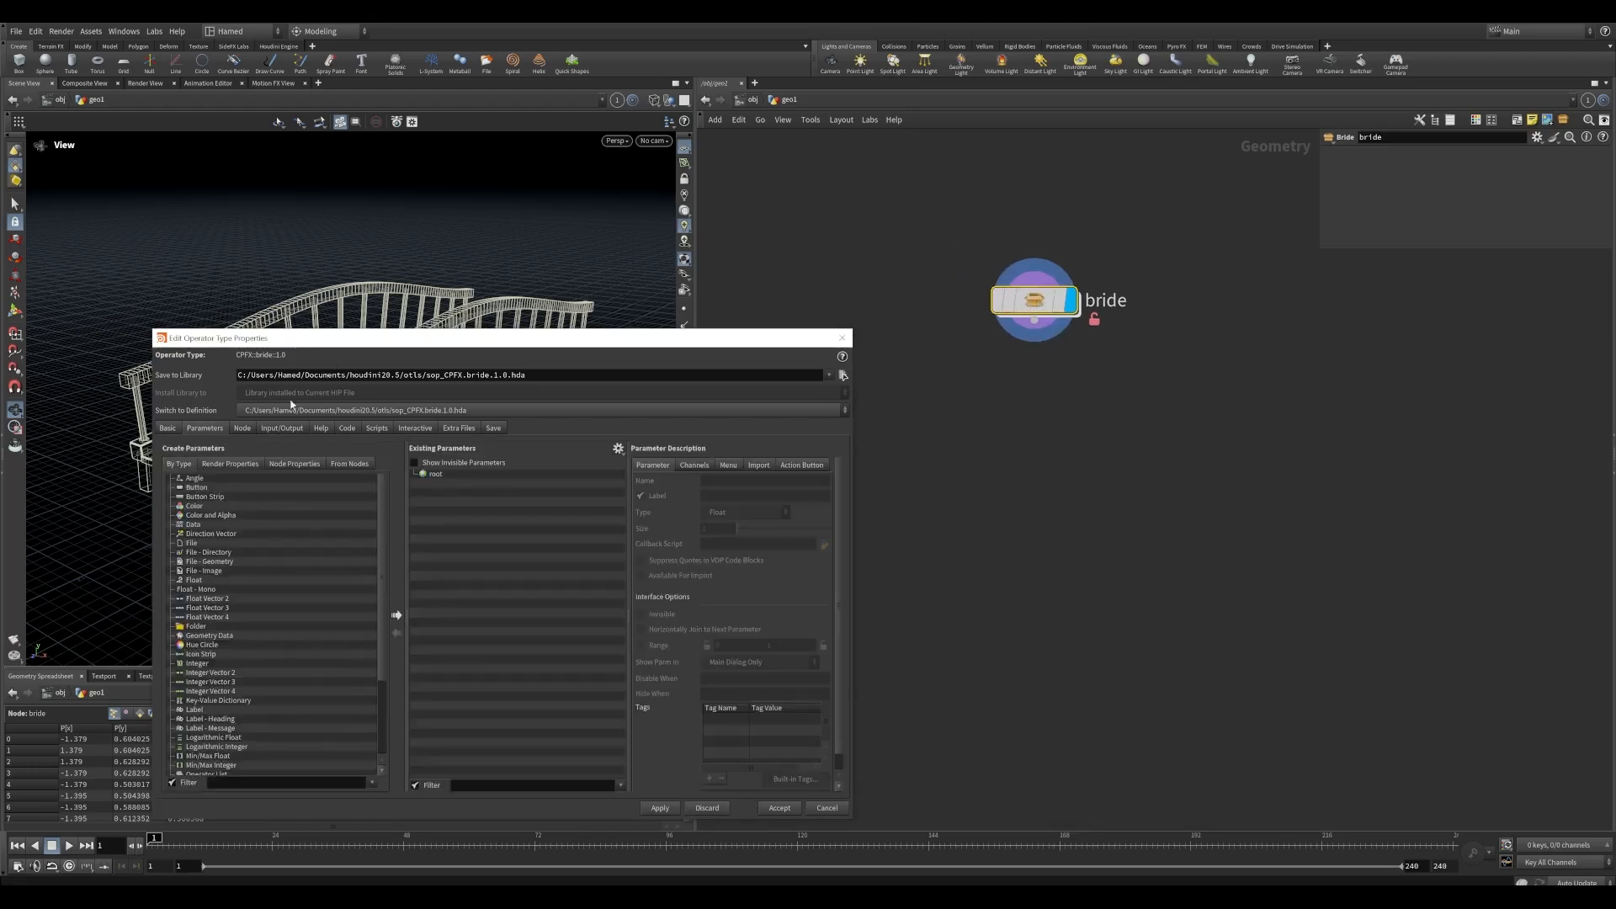
drag(359, 340, 231, 405)
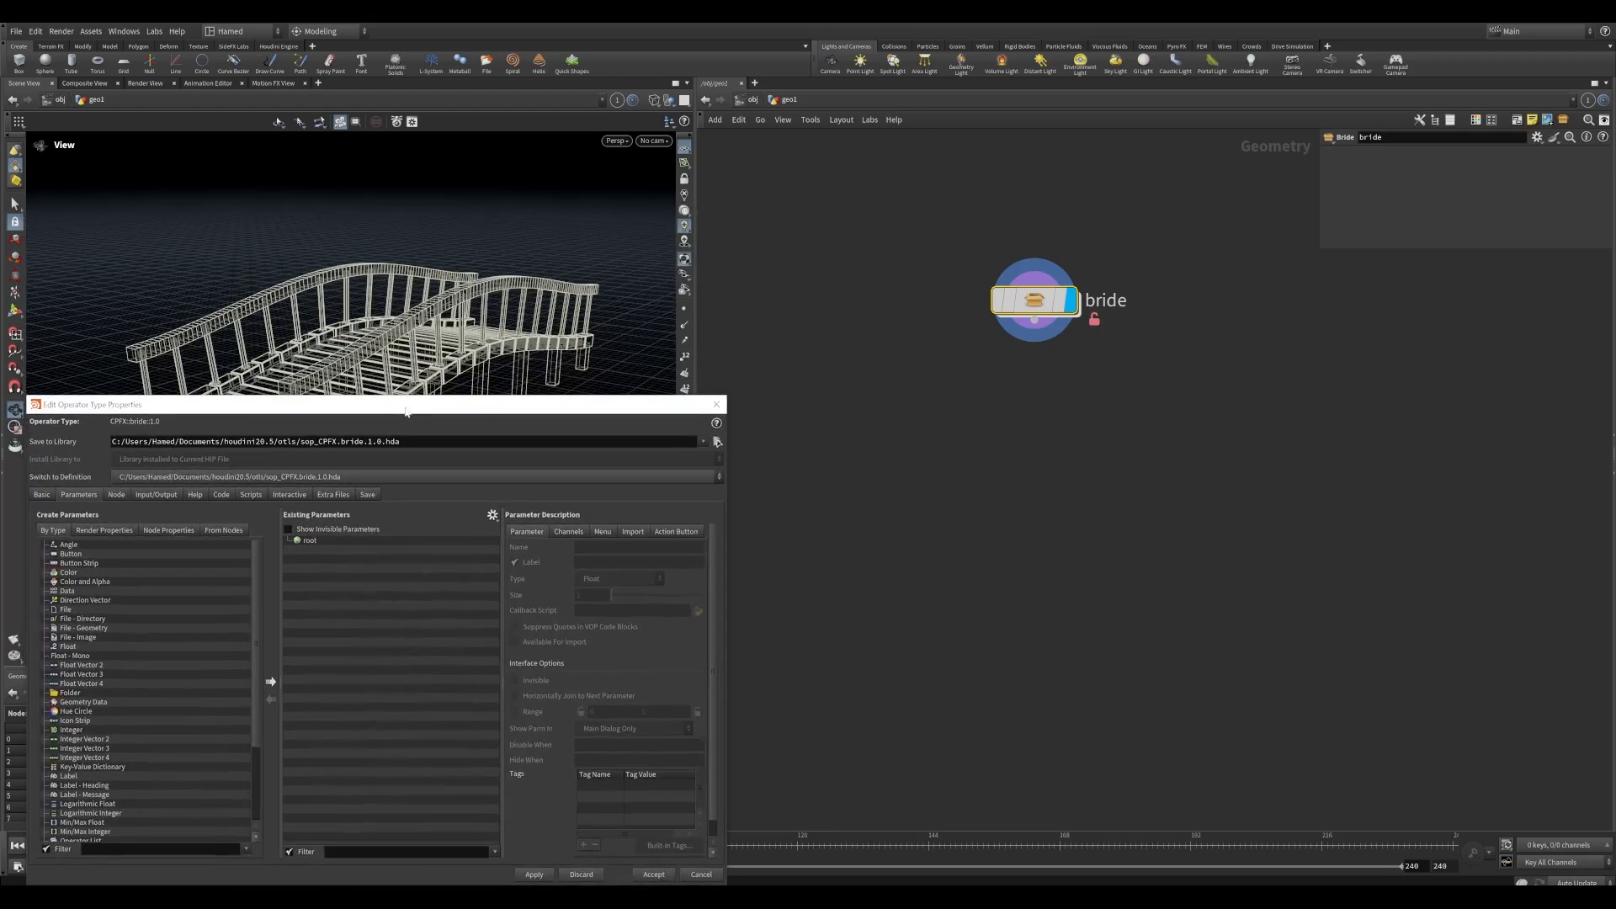
drag(406, 403, 433, 512)
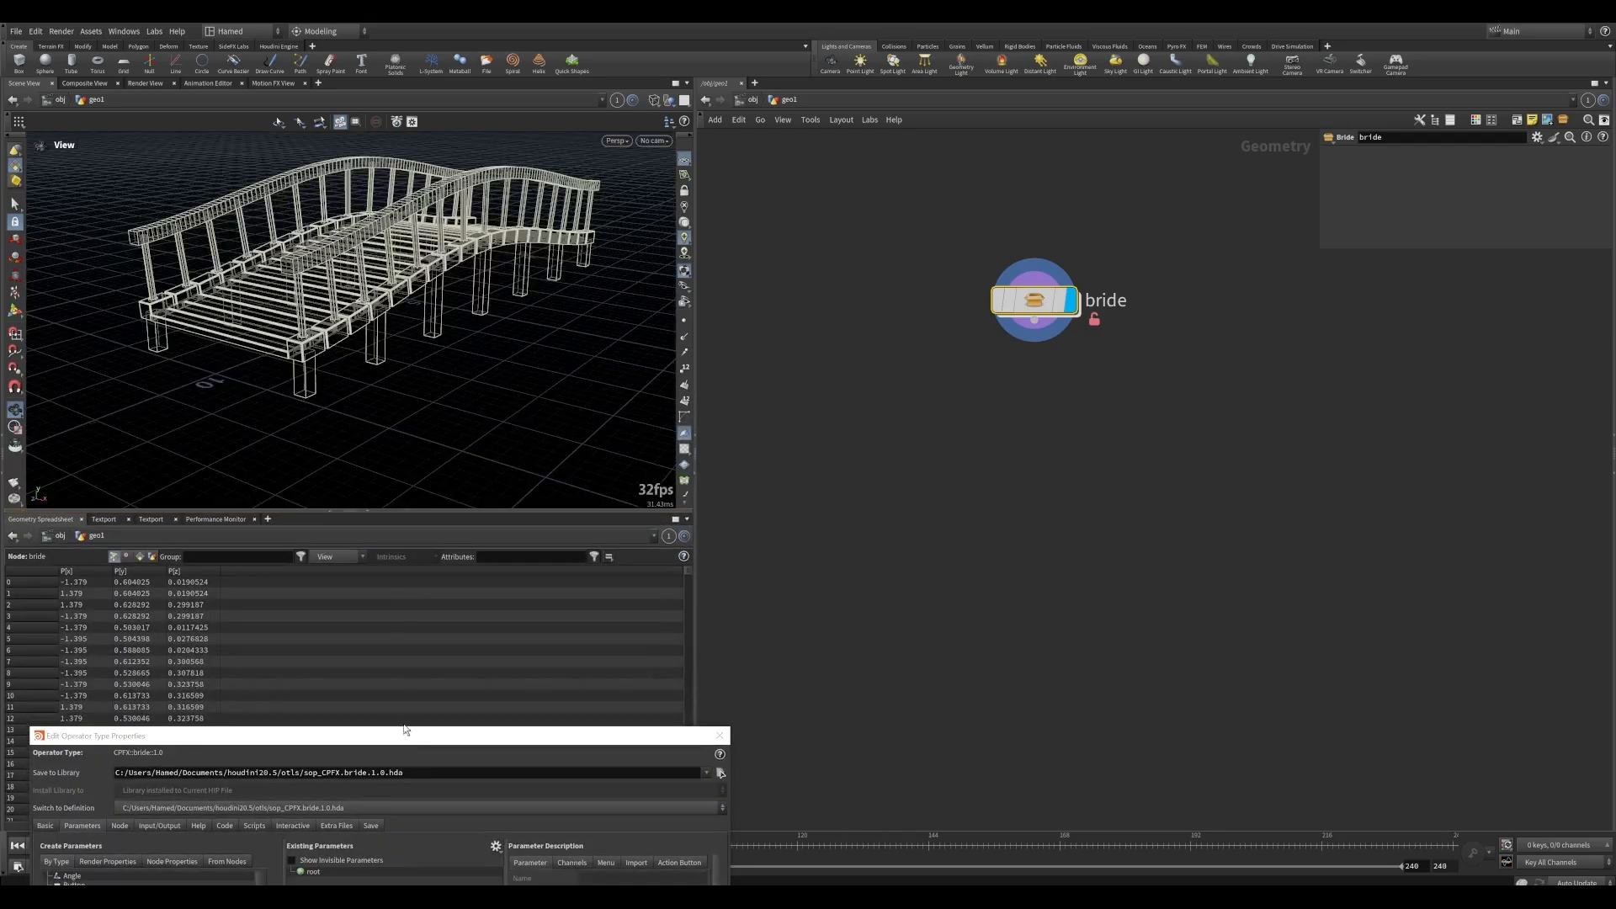
drag(407, 733, 381, 360)
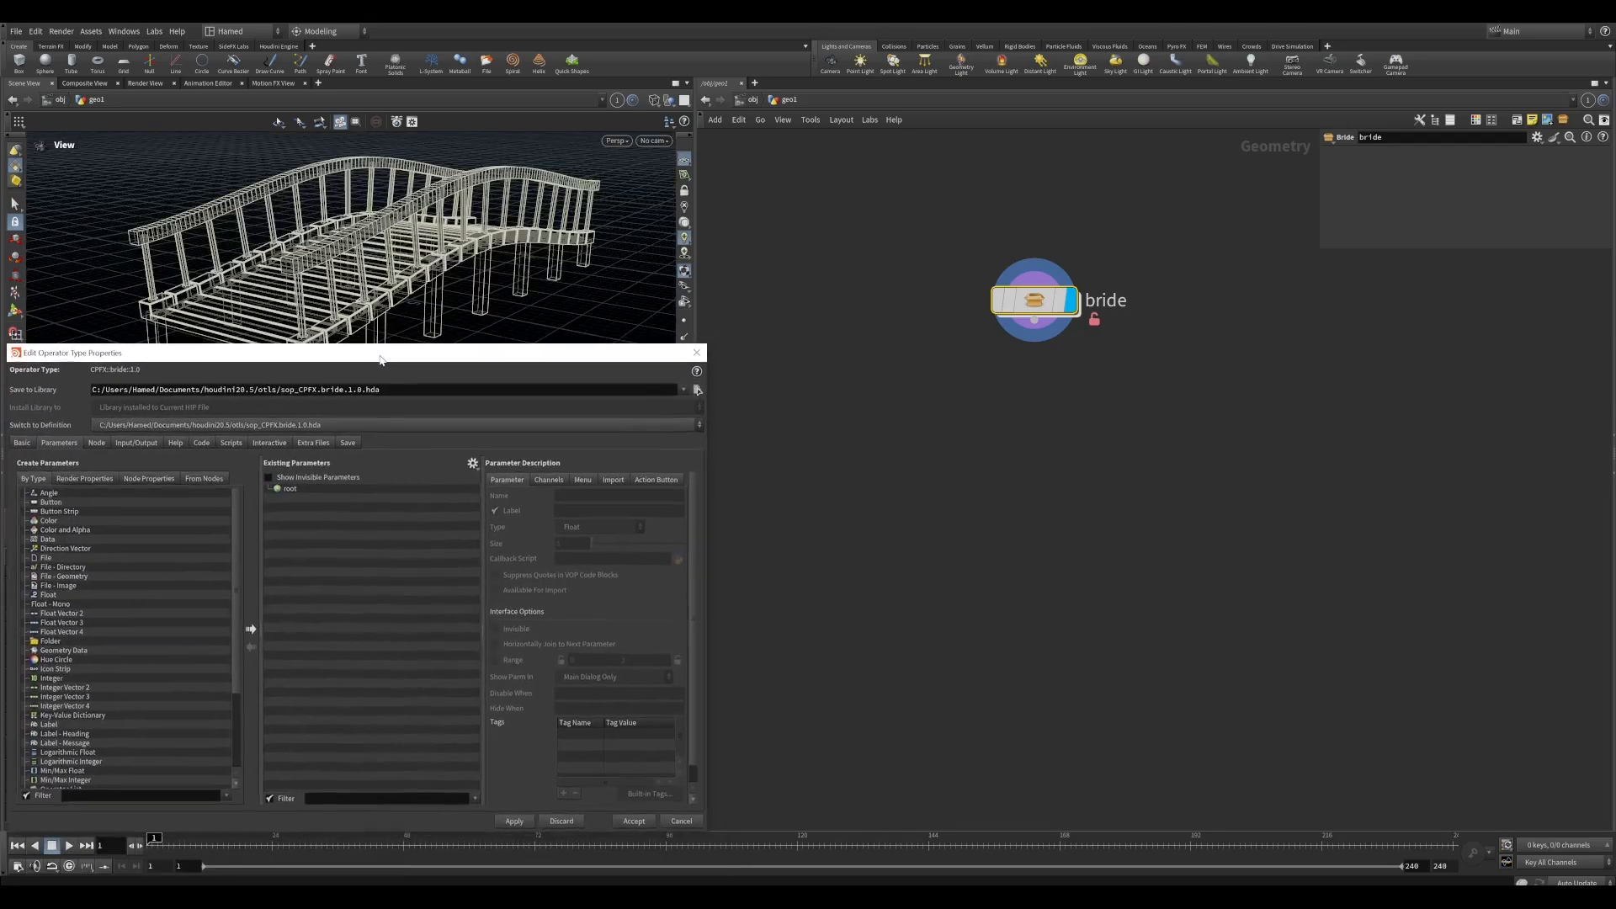
Reposition the type properties window below the bridge view and enter the network inside the bride asset
click(10, 55)
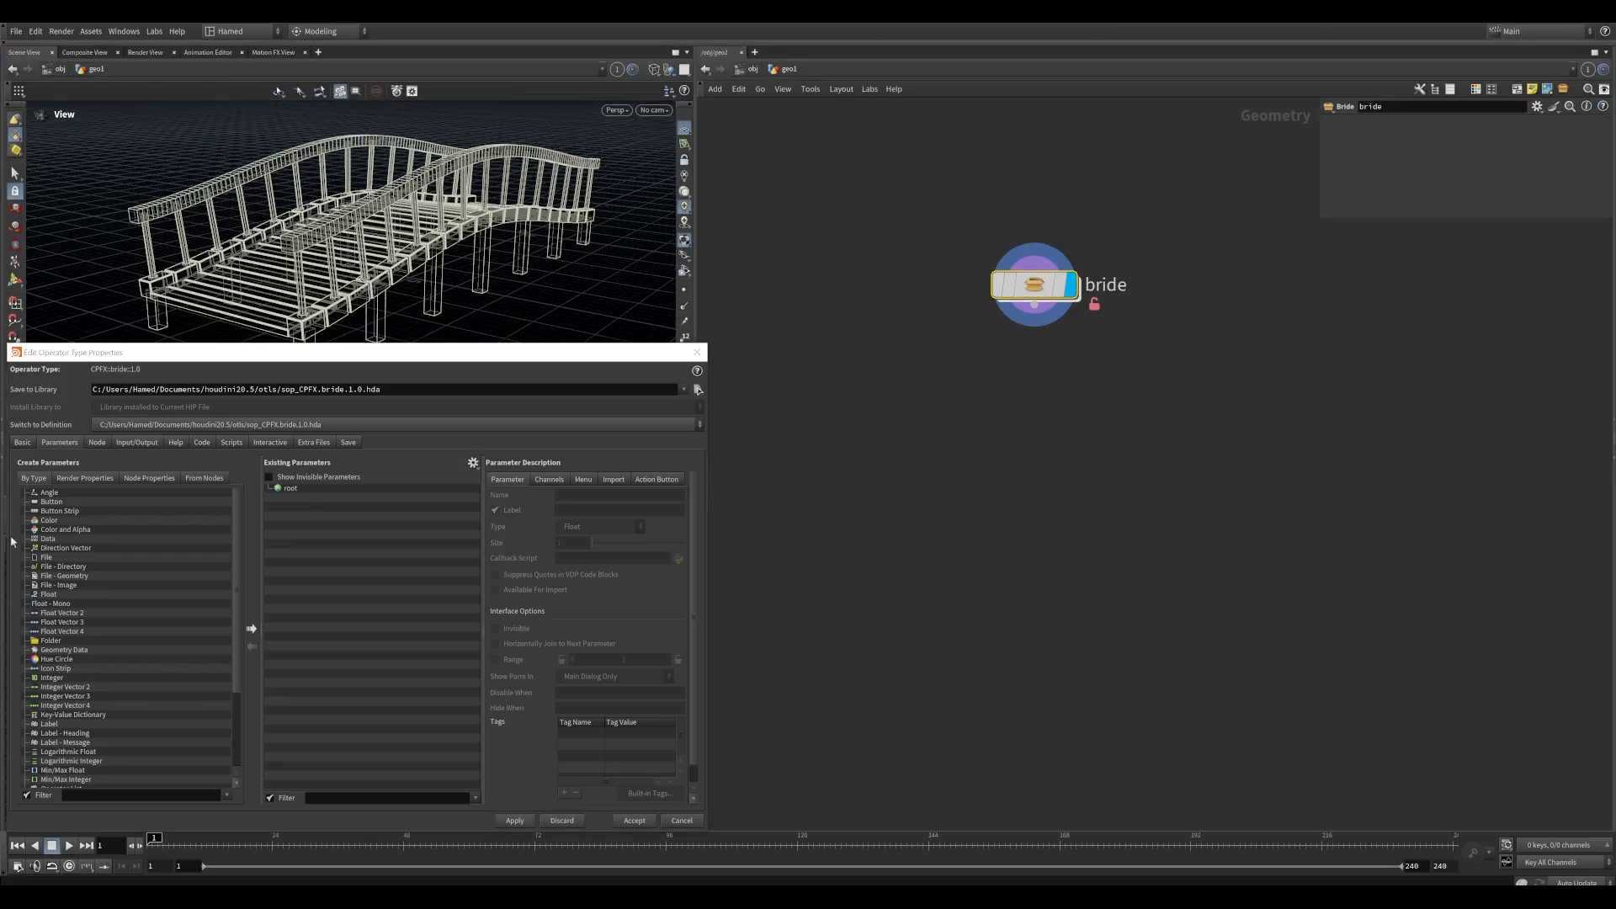
click(8, 854)
drag(323, 354, 326, 388)
middle_drag(1102, 372, 1065, 360)
double_click(1003, 303)
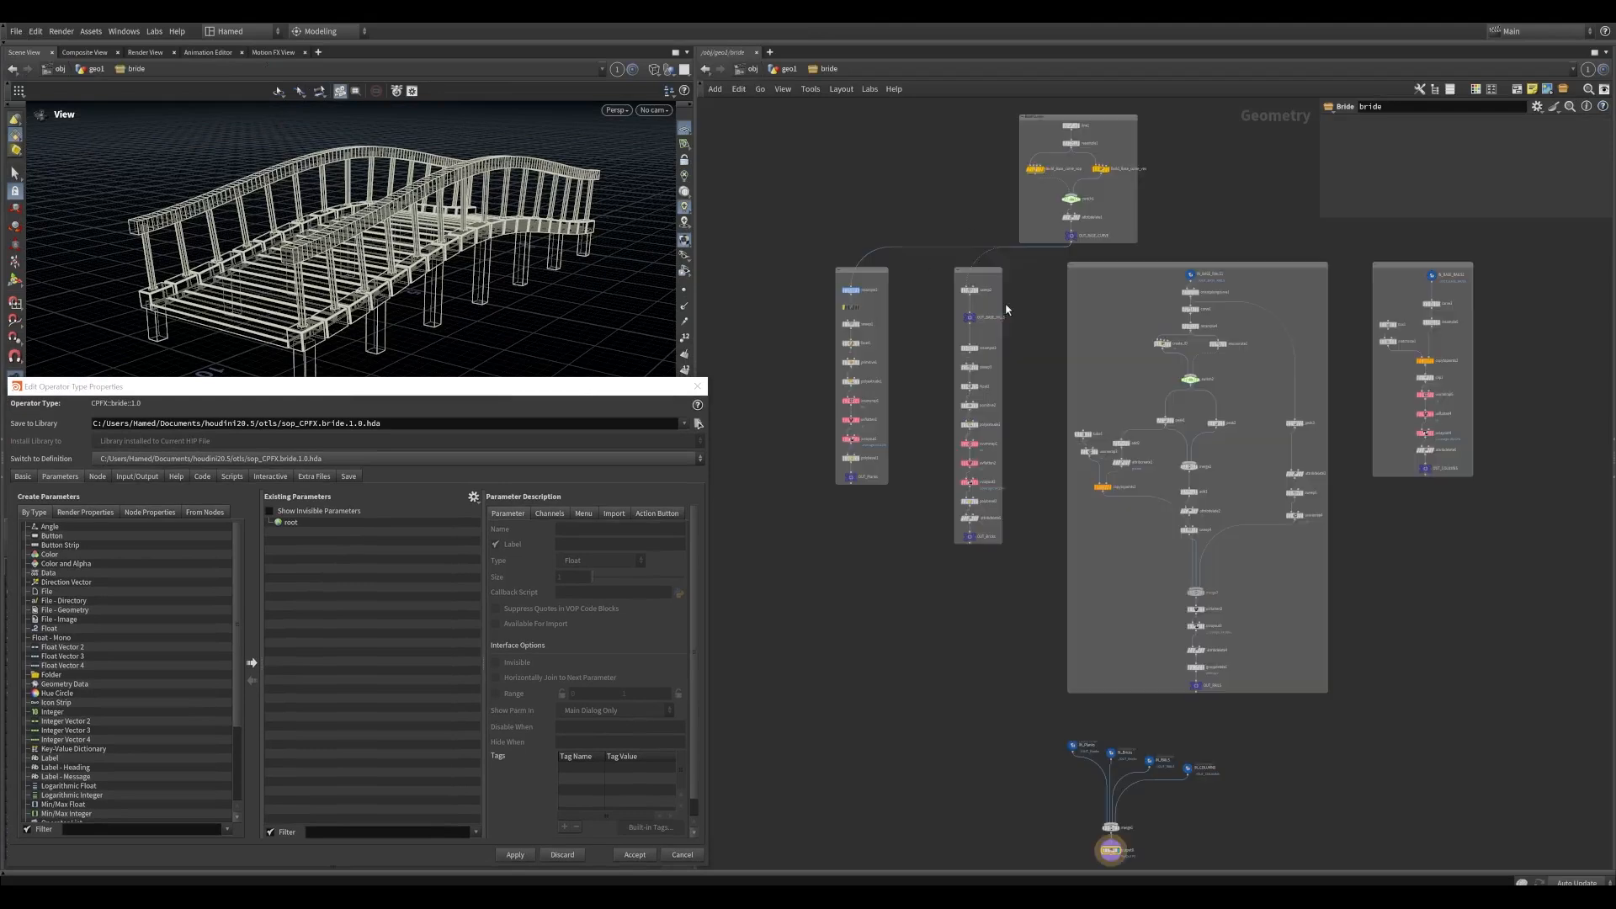
Select the line1 node in the Base Curve group and enlarge the parameter pane in the network view
middle_drag(1002, 138, 866, 447)
scroll(866, 447, up, 3)
scroll(944, 473, up, 4)
middle_drag(1150, 418, 1031, 500)
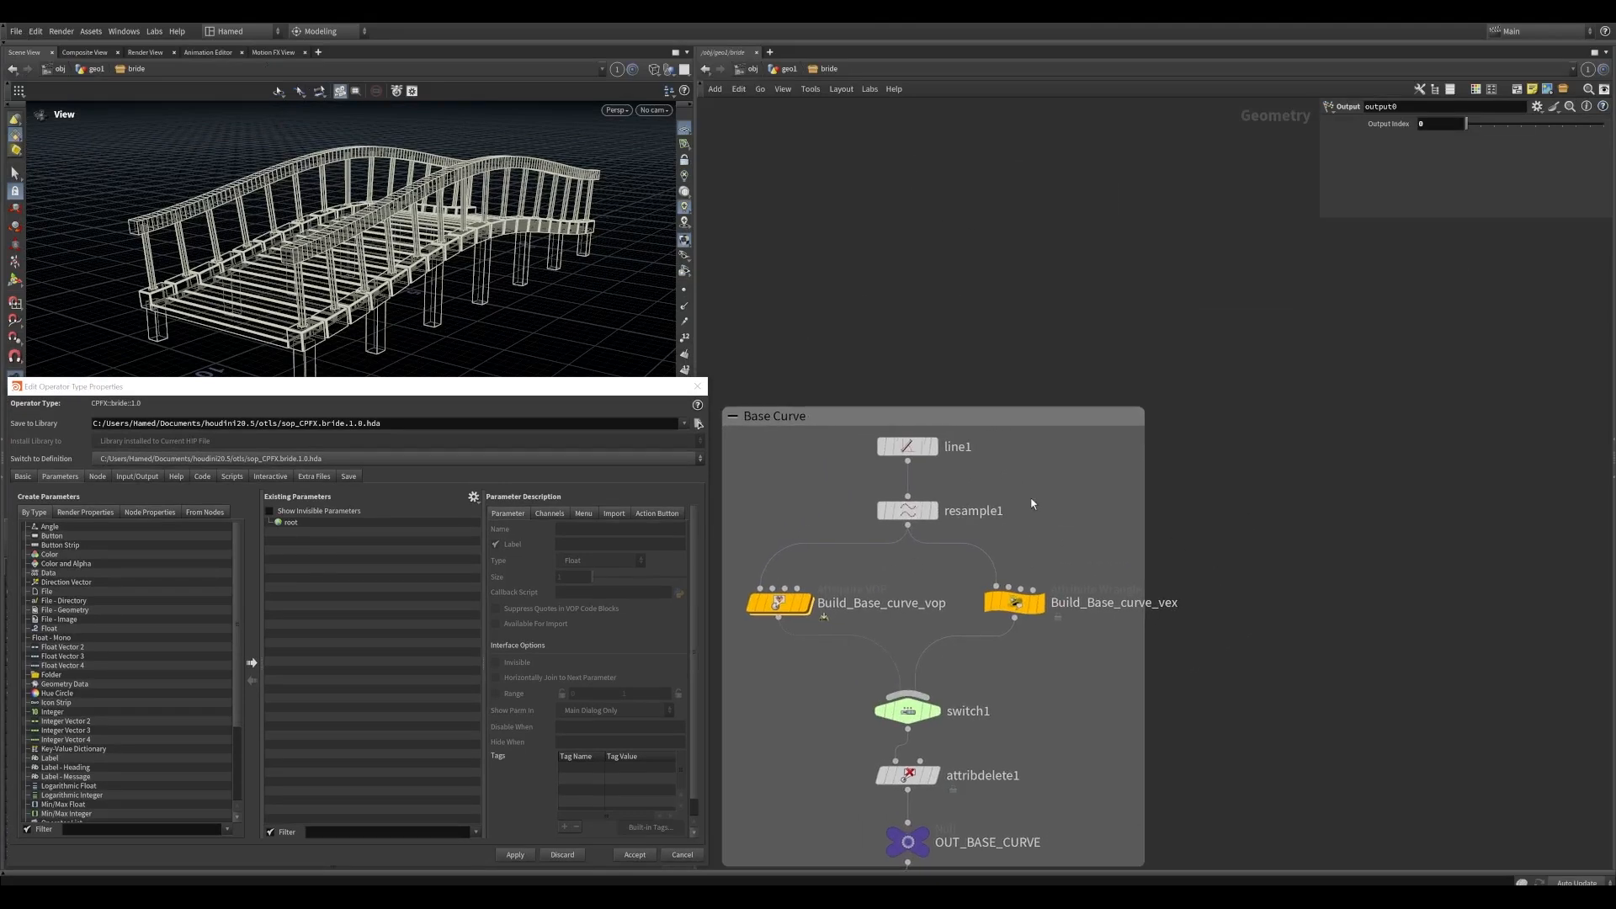
drag(989, 484, 843, 439)
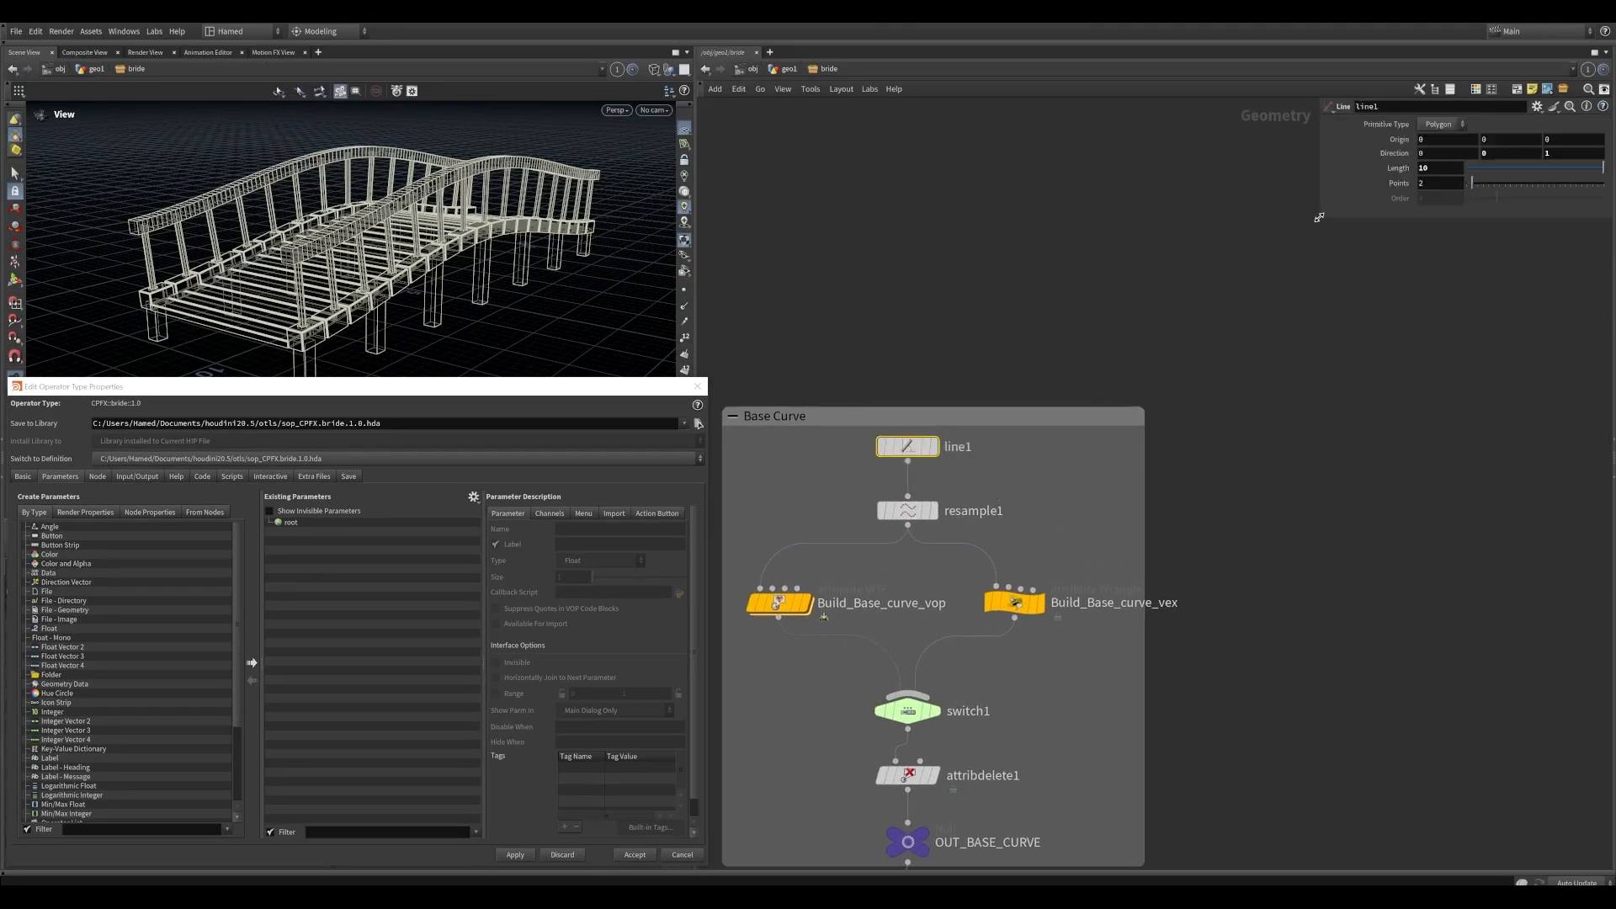
drag(1316, 220, 1224, 302)
Check the bride asset's parameter interface at the geo1 level and return inside its network
drag(203, 280, 466, 257)
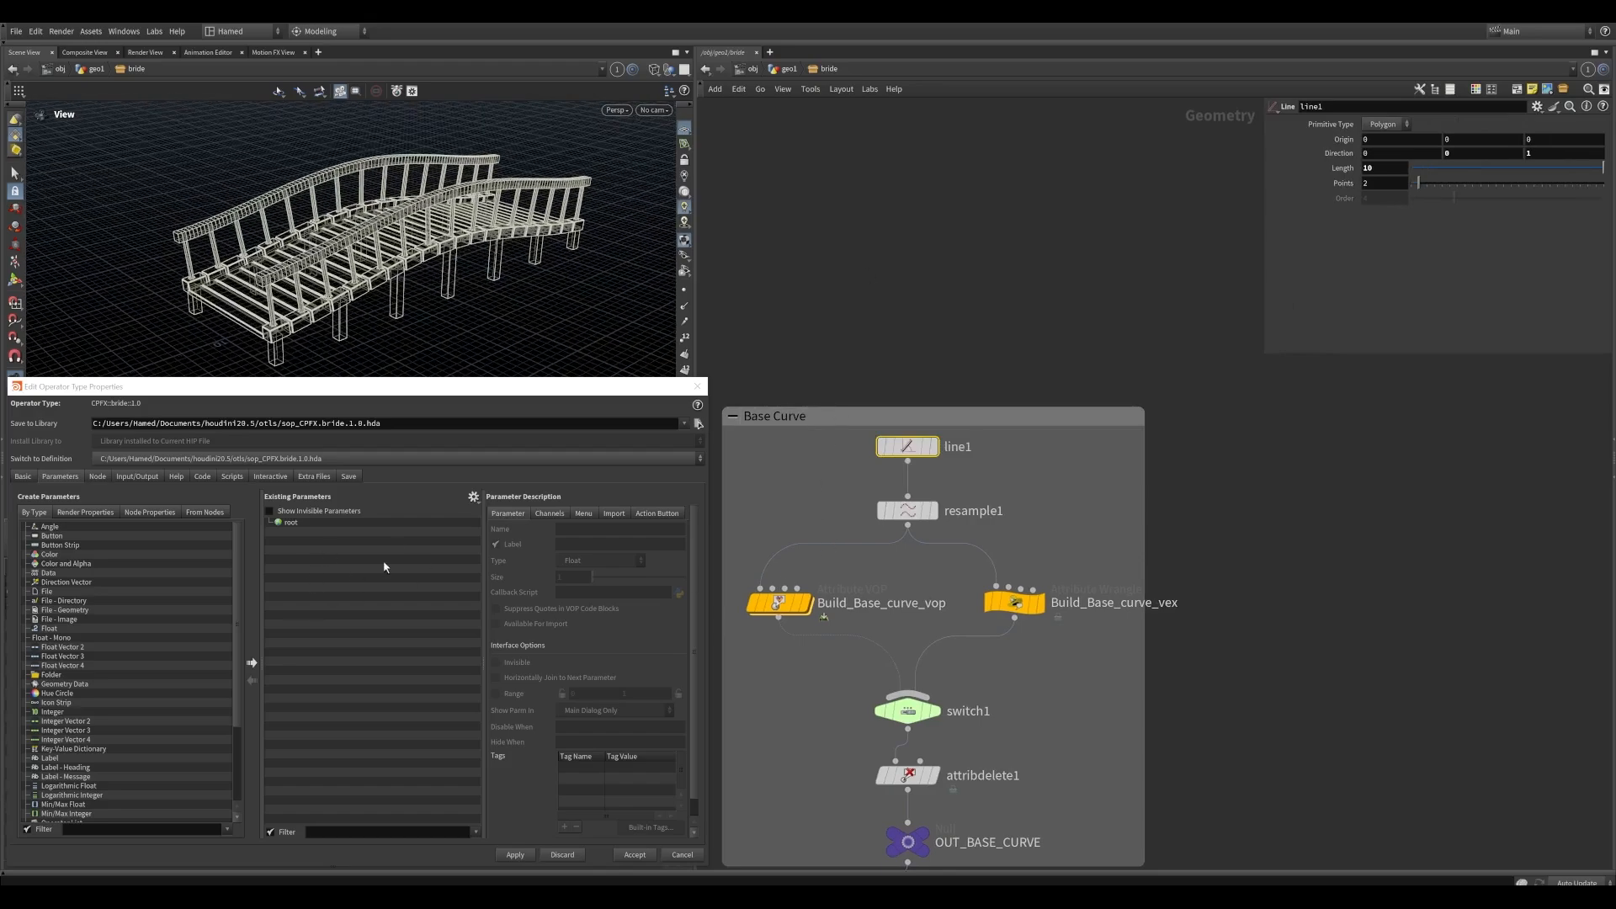
click(789, 69)
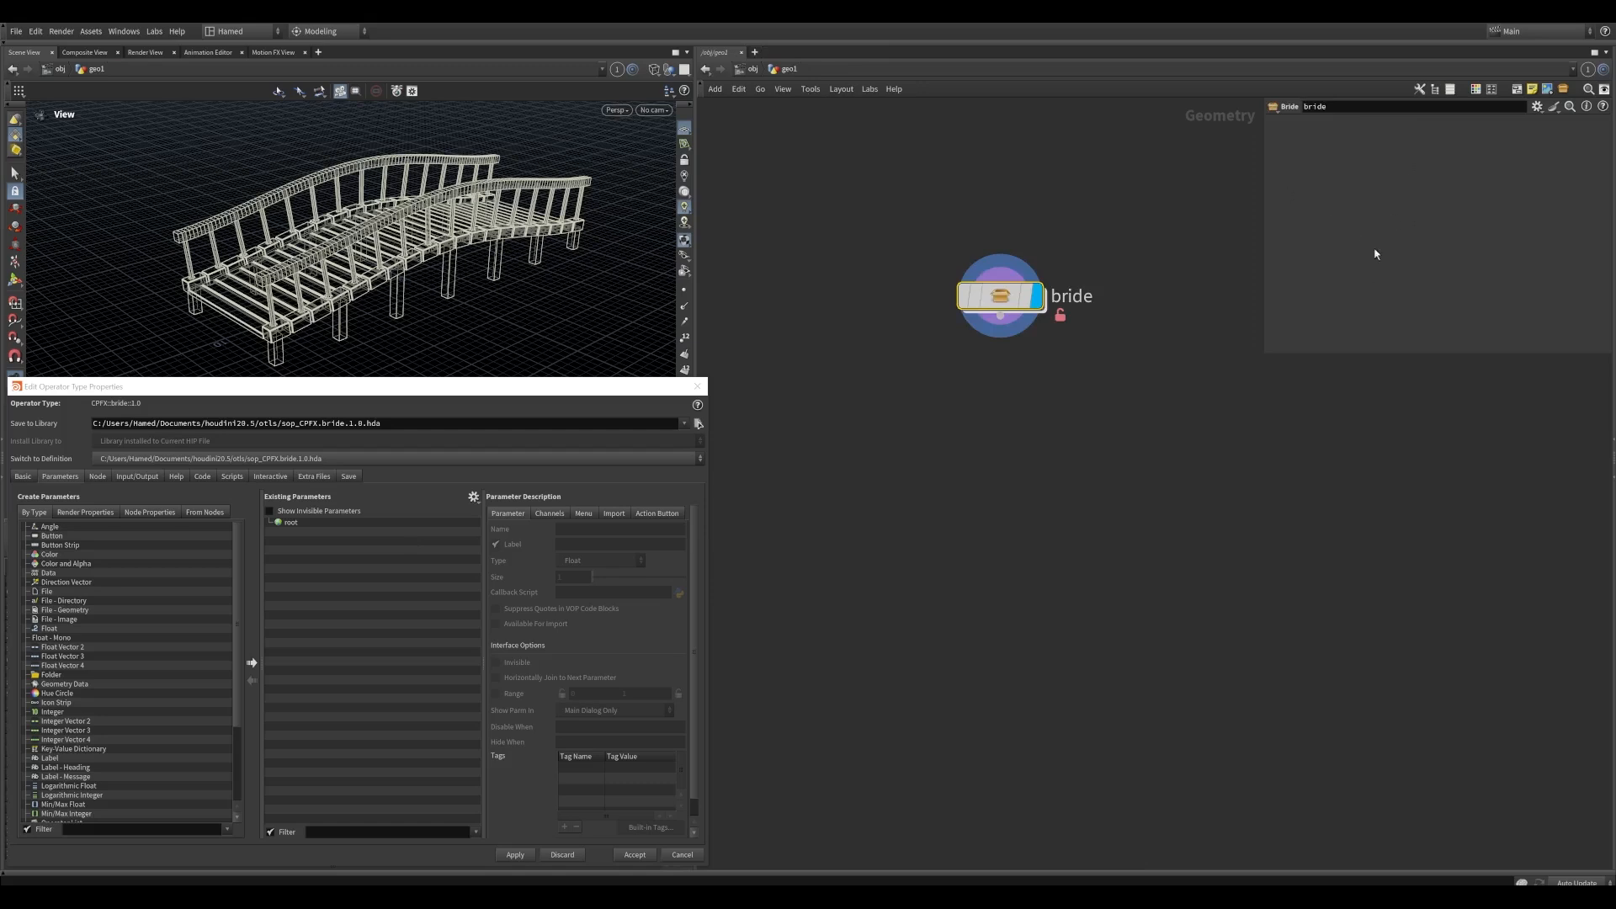
click(1007, 297)
double_click(1007, 297)
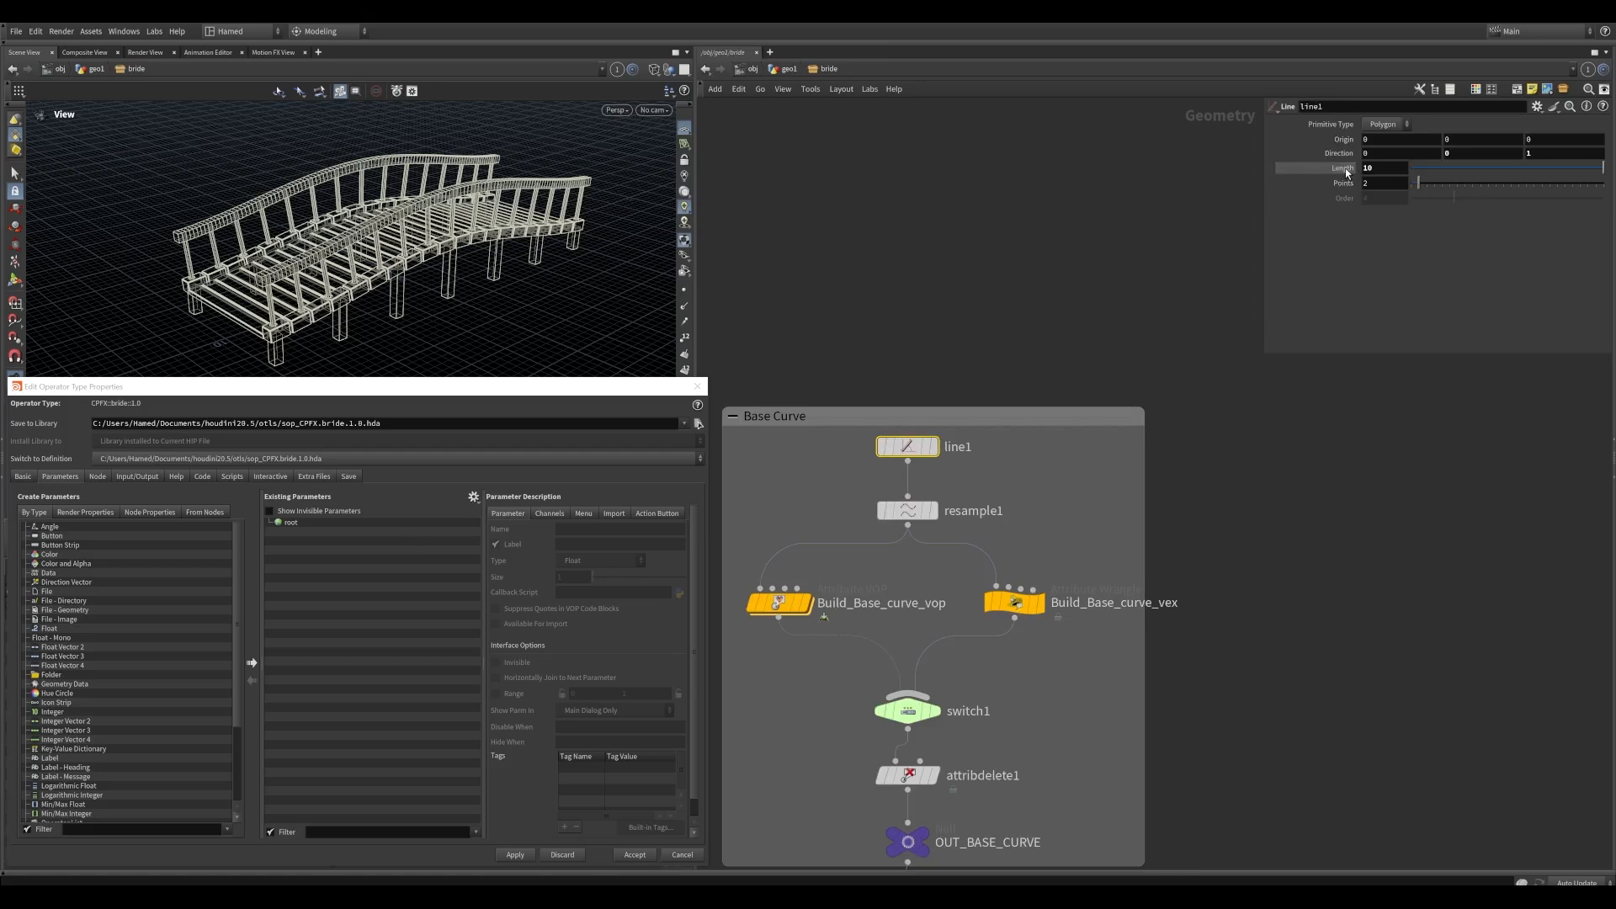
Promote line1's Length to the bride asset's interface with the name ln and a range maximum of 50, and apply
drag(638, 447, 291, 524)
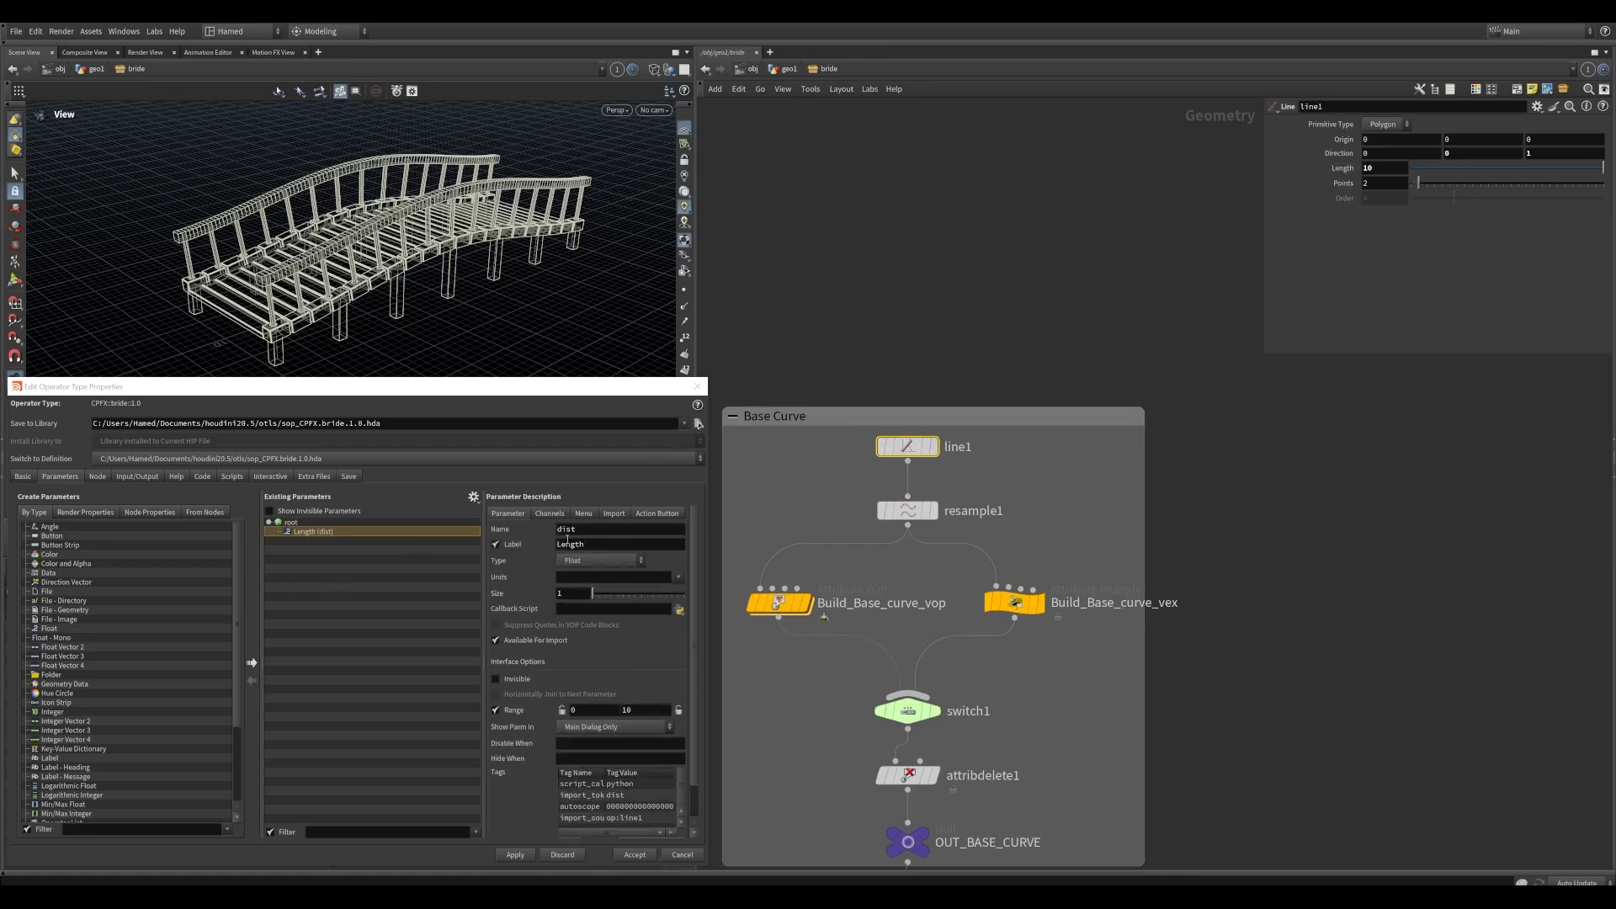
double_click(569, 530)
text(ln)
drag(636, 710, 600, 711)
click(515, 854)
Set the bride asset's Length to 12.5 at the geo1 level and bring the whole bridge into view
click(792, 71)
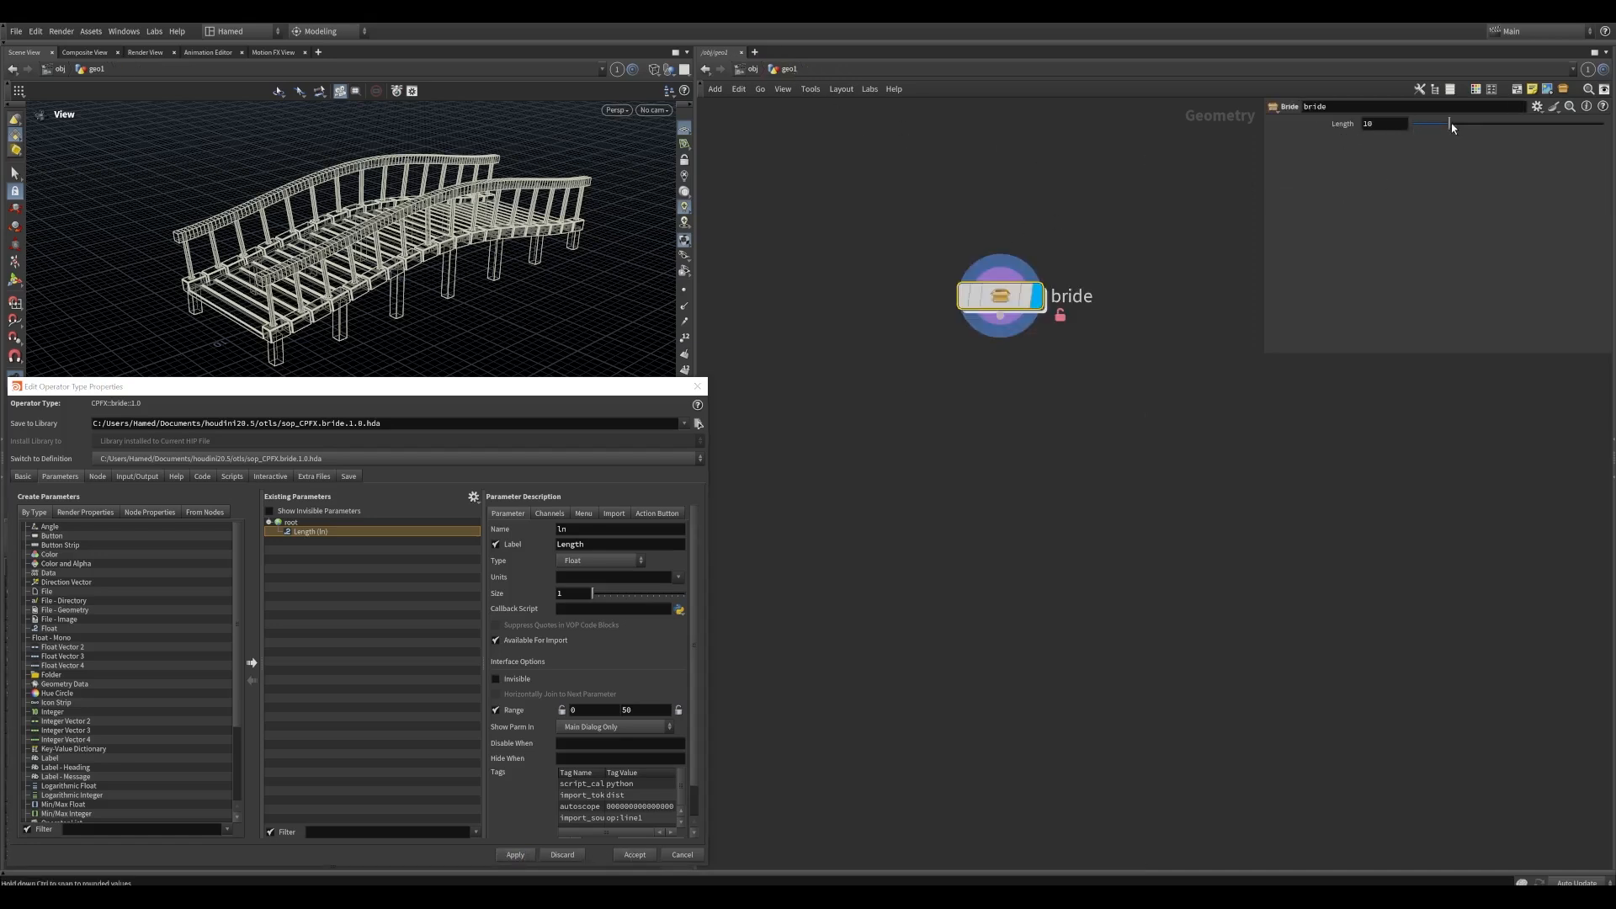
mouse_move(1470, 130)
mouse_down()
mouse_move(1487, 127)
mouse_move(1462, 127)
mouse_up()
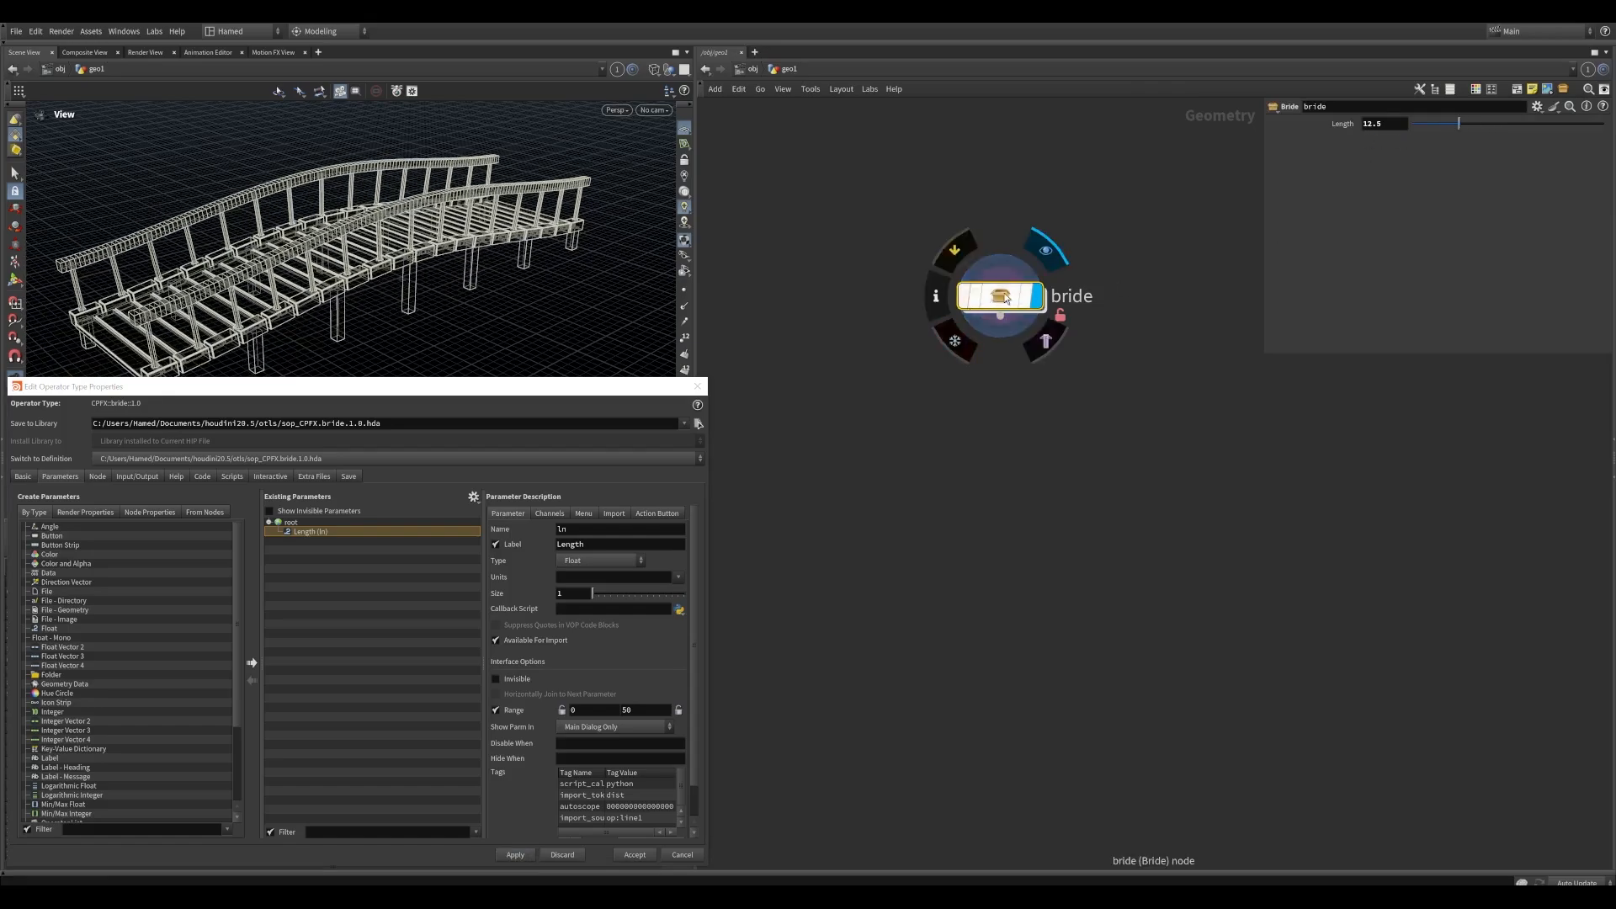
alt+drag(388, 253, 343, 239)
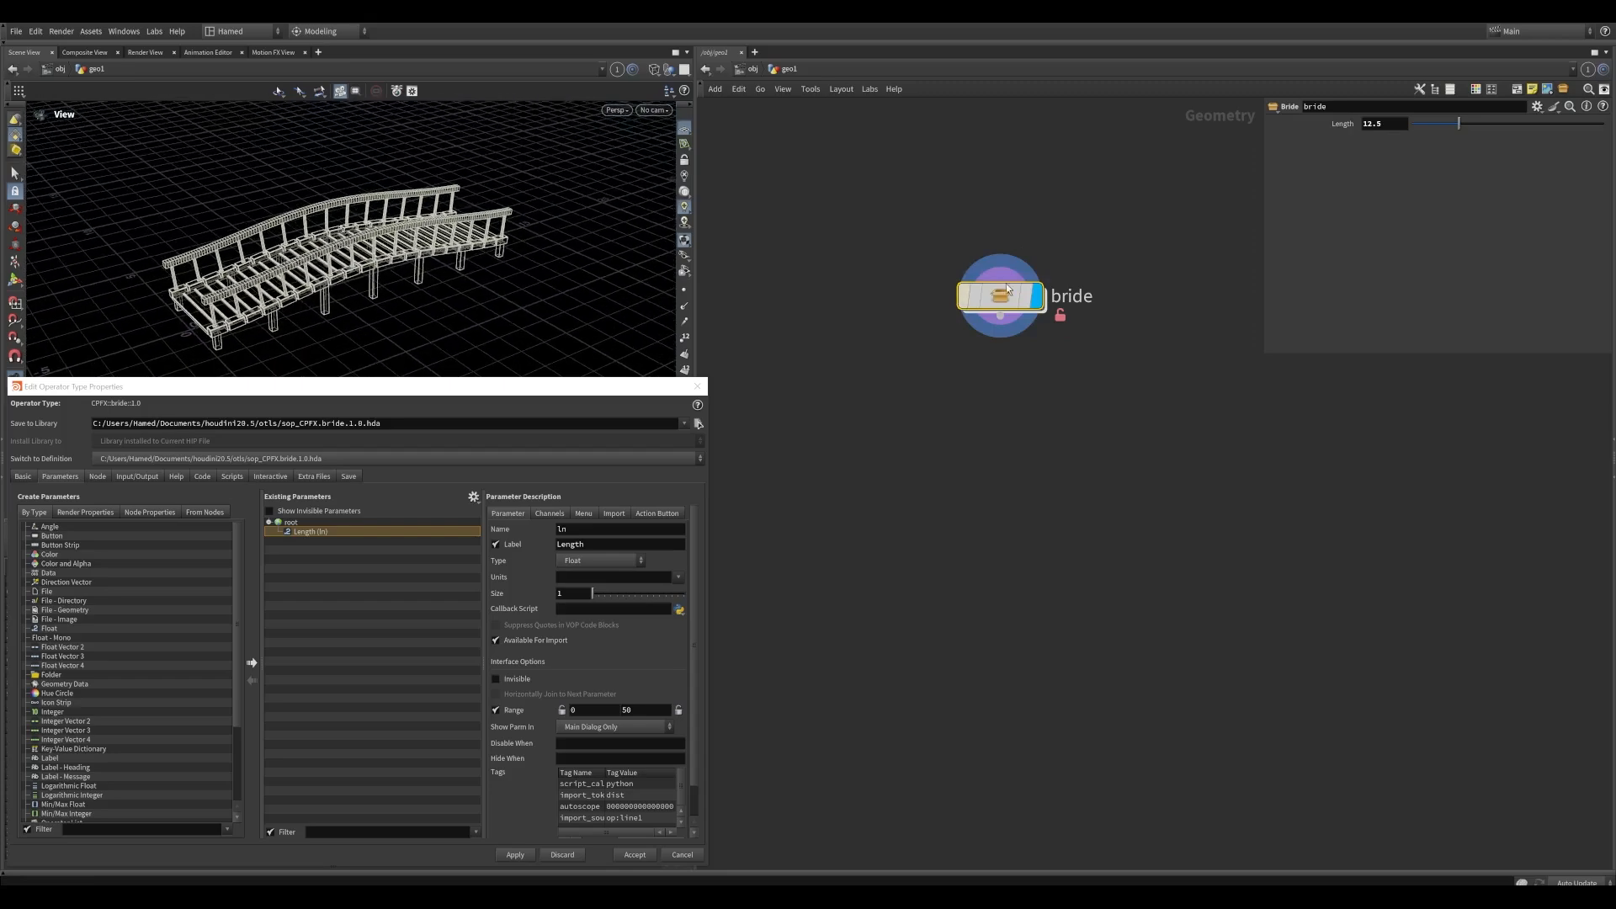
Return inside the bride network, review resample1's parameters and enlarge the parameter pane for the Build_Base_curve_vex code
double_click(1000, 305)
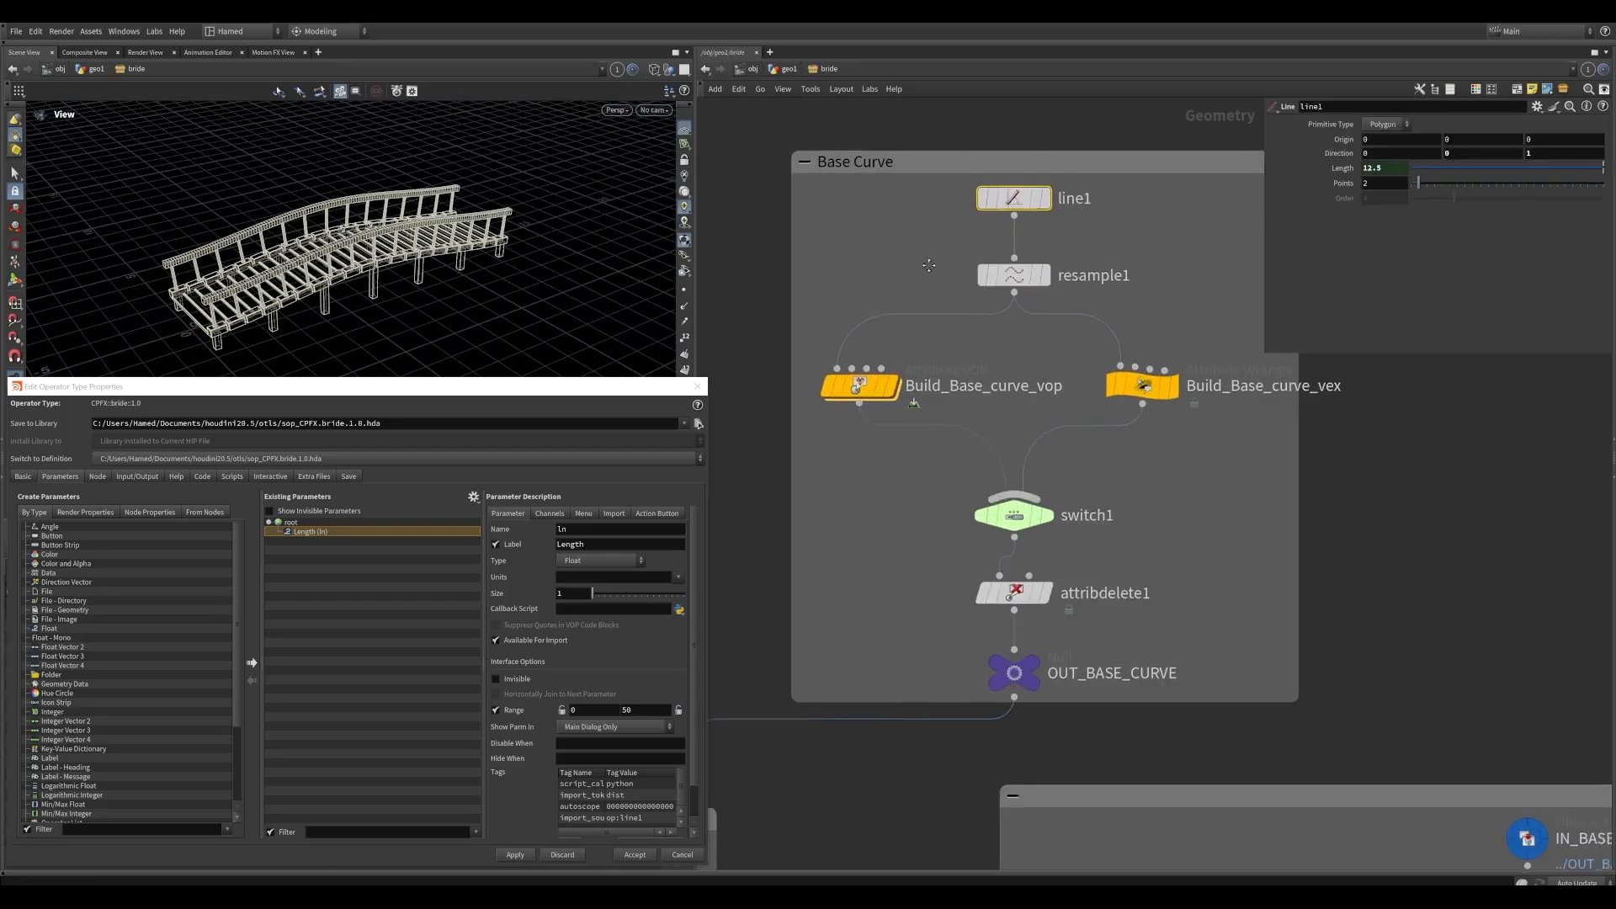
drag(1036, 326, 1036, 326)
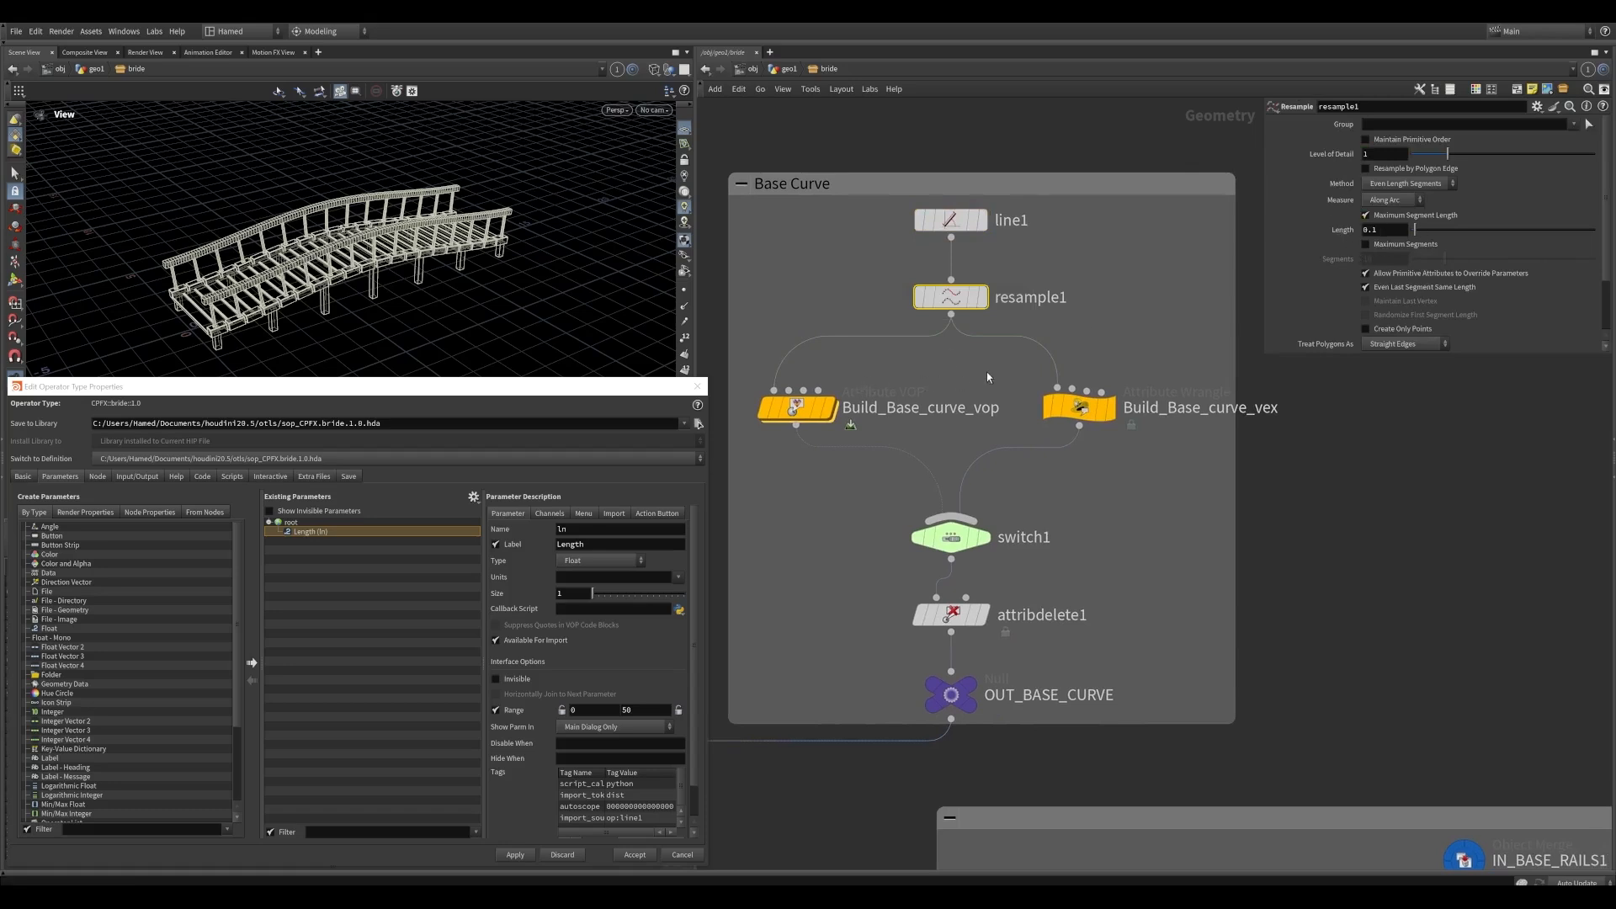
drag(1014, 377, 1170, 472)
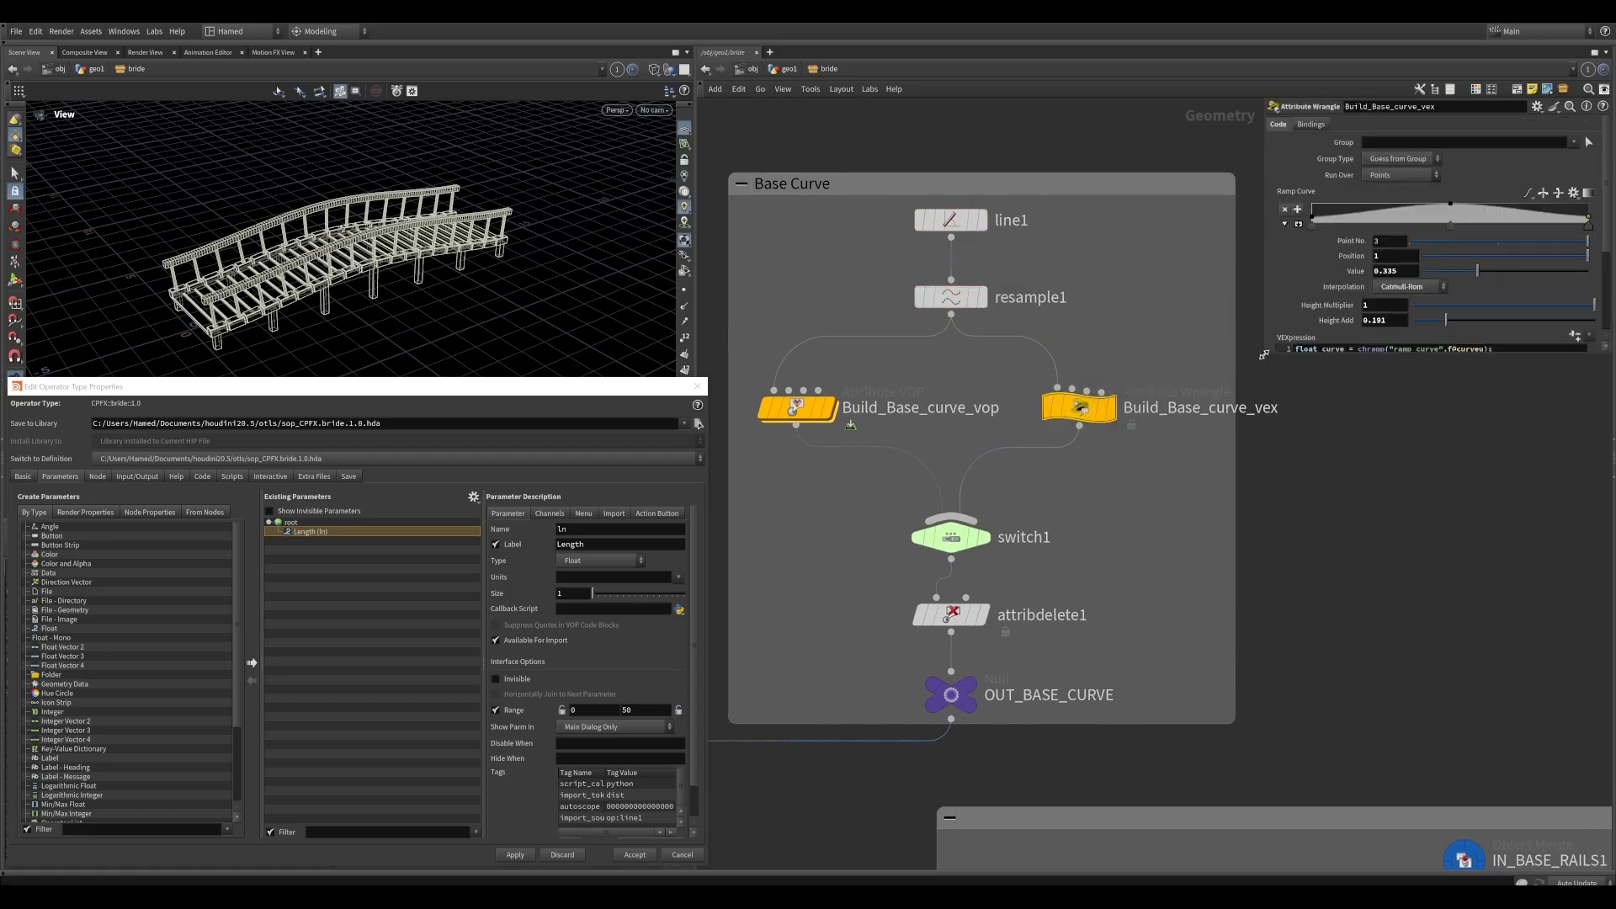
drag(1262, 353, 1253, 505)
middle_drag(1060, 493, 1044, 461)
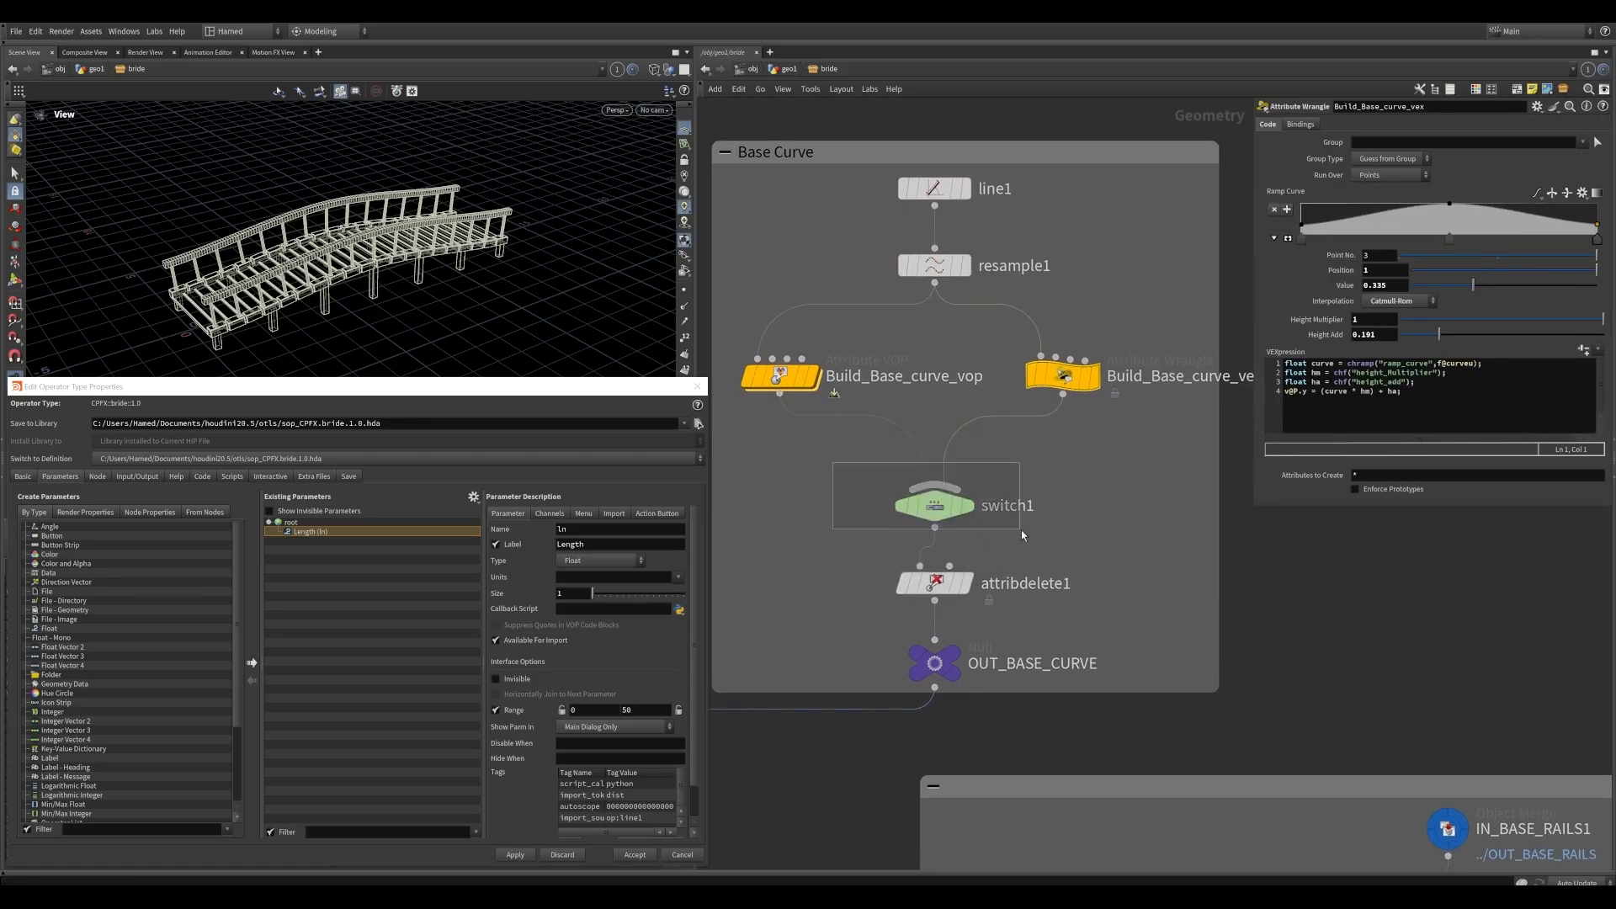
Examine switch1's selected input and compare the parameters of Build_Base_curve_vop and Build_Base_curve_vex
click(935, 505)
drag(1128, 421, 1010, 339)
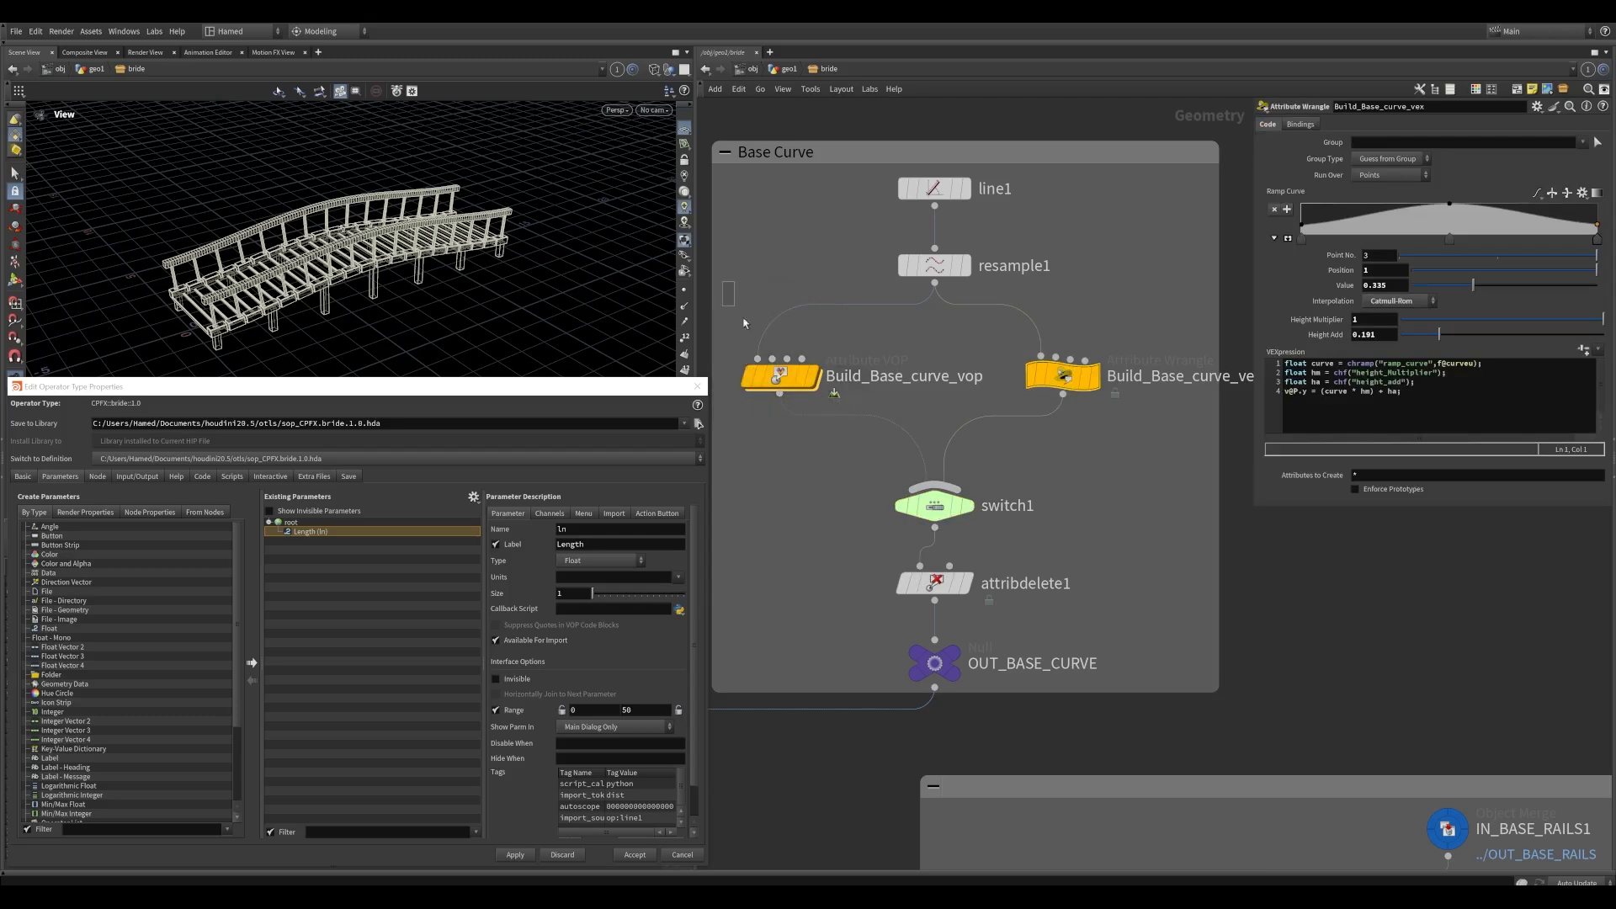
drag(726, 283, 866, 446)
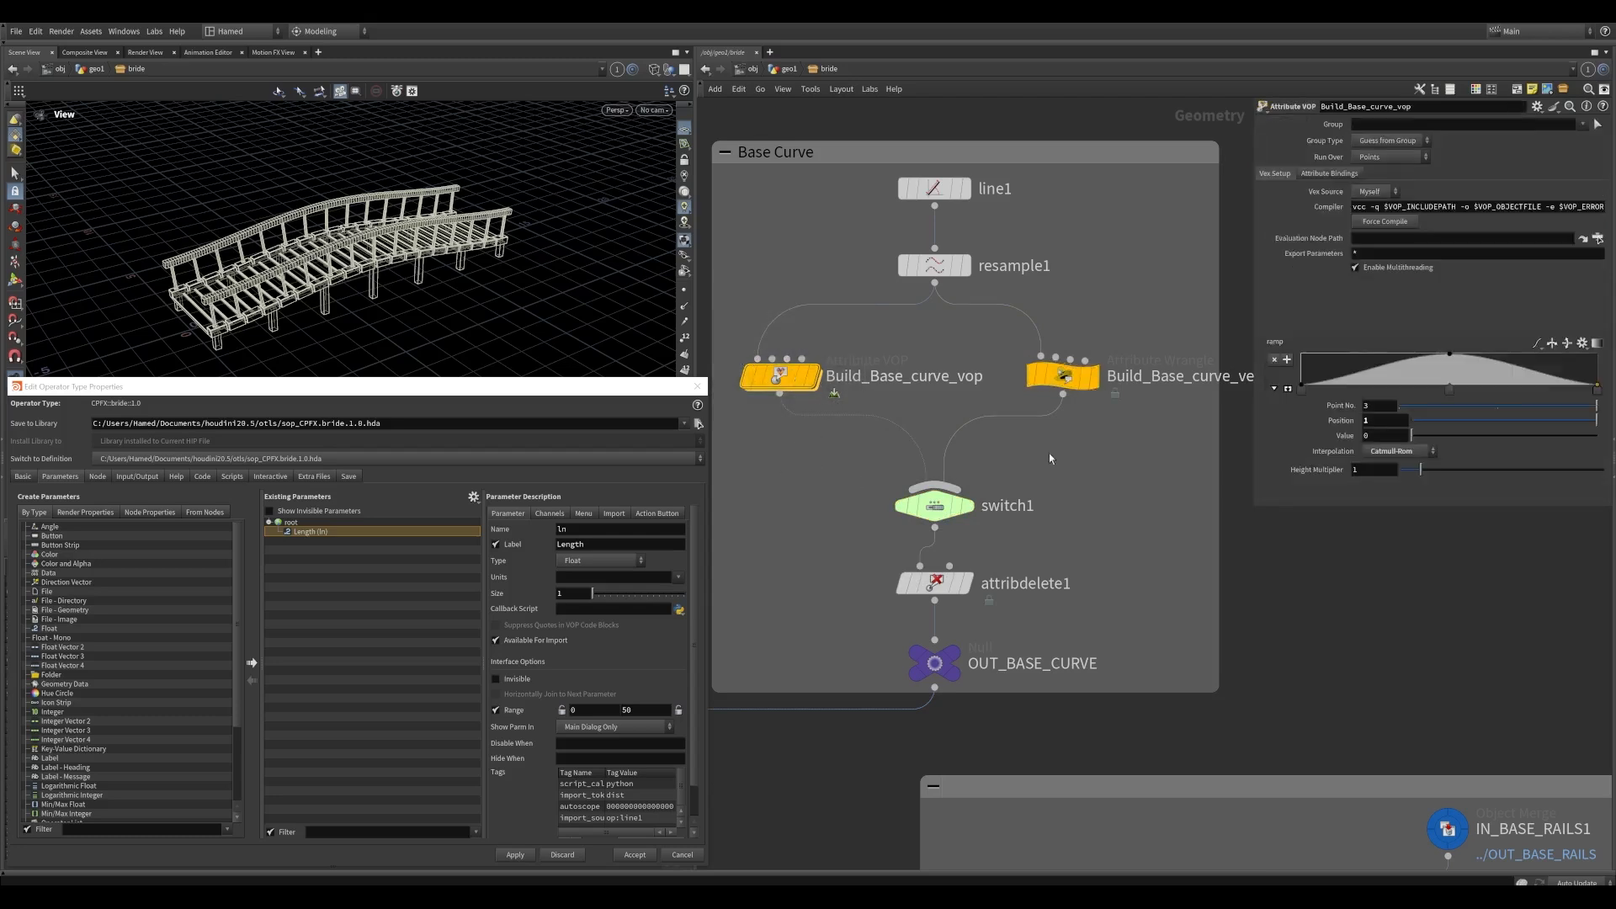
drag(1141, 438, 1018, 323)
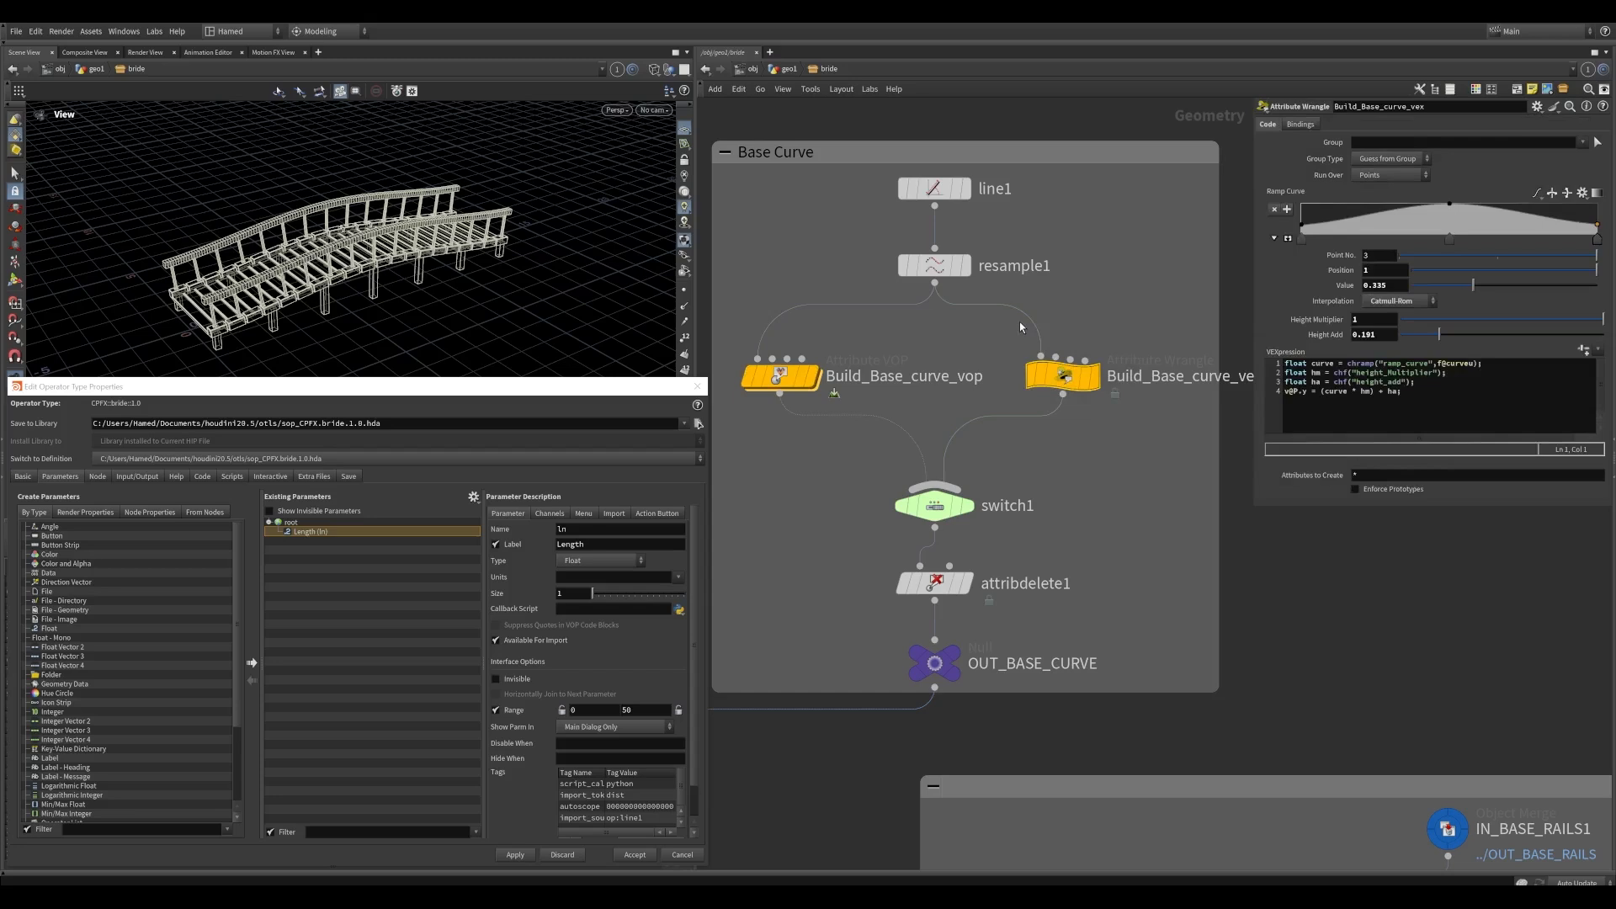
drag(828, 475, 1019, 538)
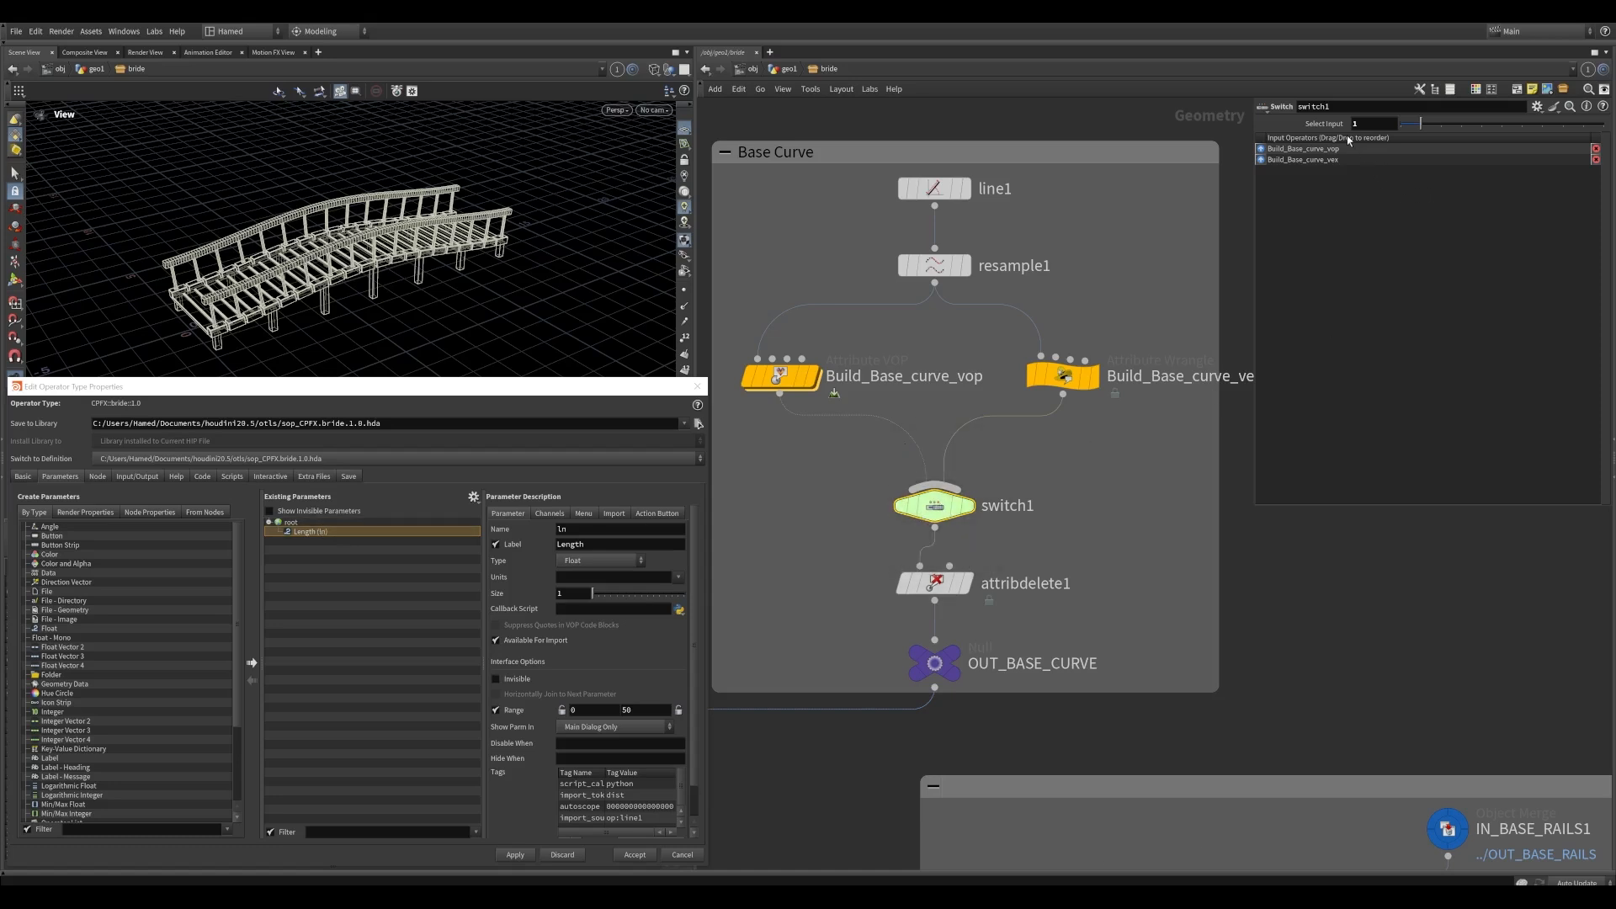
drag(1135, 473, 1017, 346)
drag(1051, 469, 832, 543)
drag(1144, 436, 1014, 325)
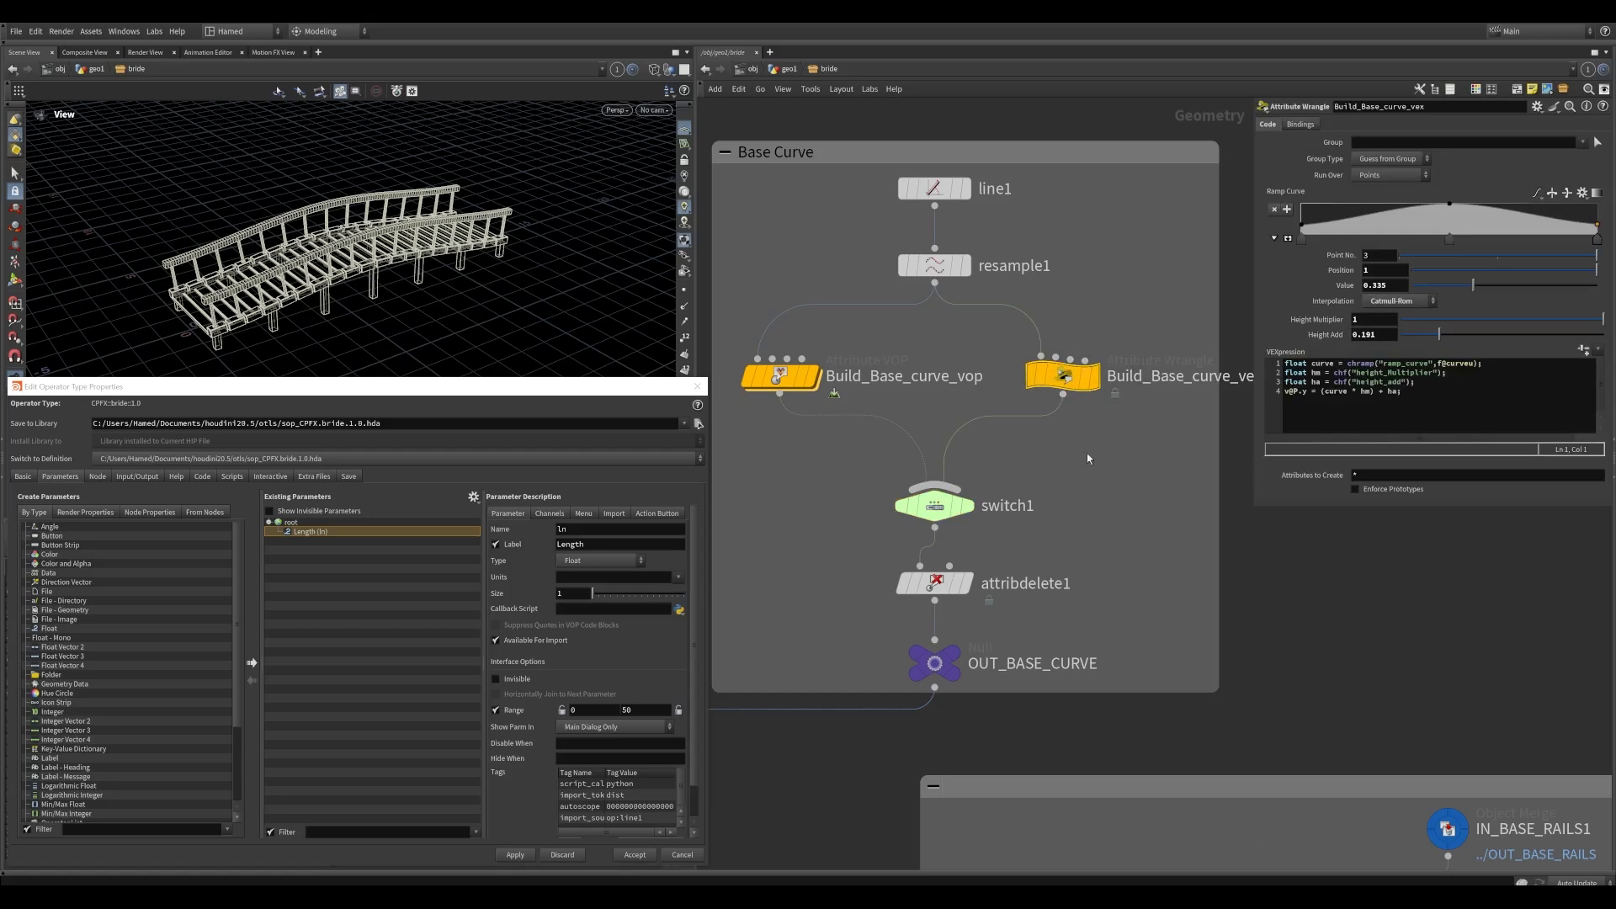
Promote Height Multiplier, Height Add and Ramp Curve from Build_Base_curve_vex to the asset, apply, and show the asset's parameters
drag(1108, 456, 1022, 335)
drag(1324, 326, 303, 536)
drag(1331, 337, 310, 529)
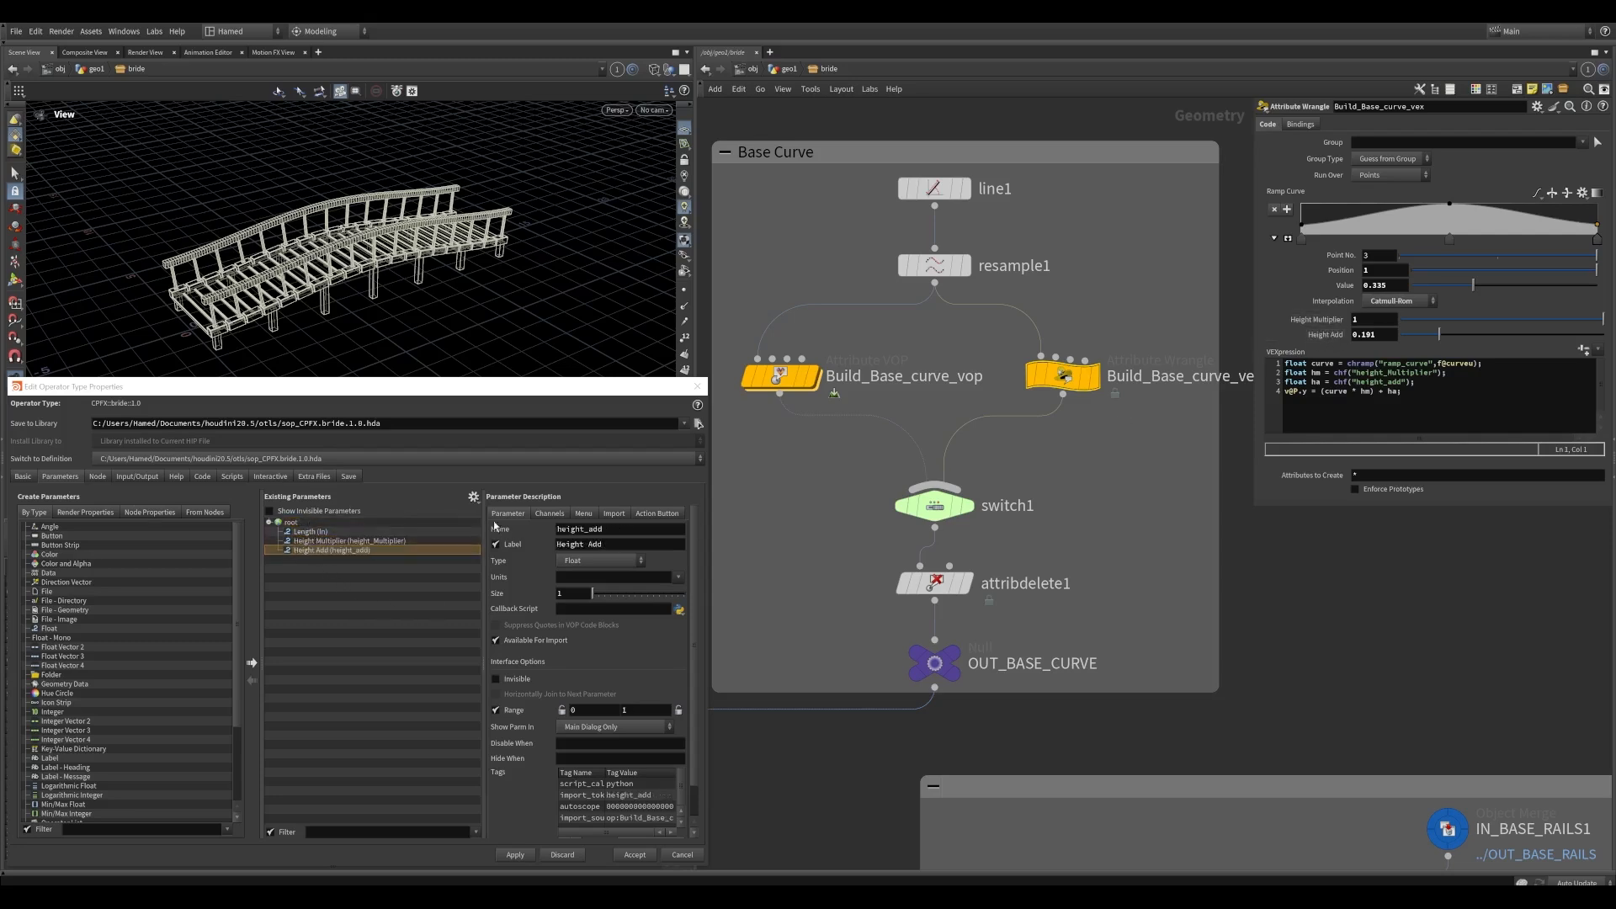
drag(1287, 192, 310, 532)
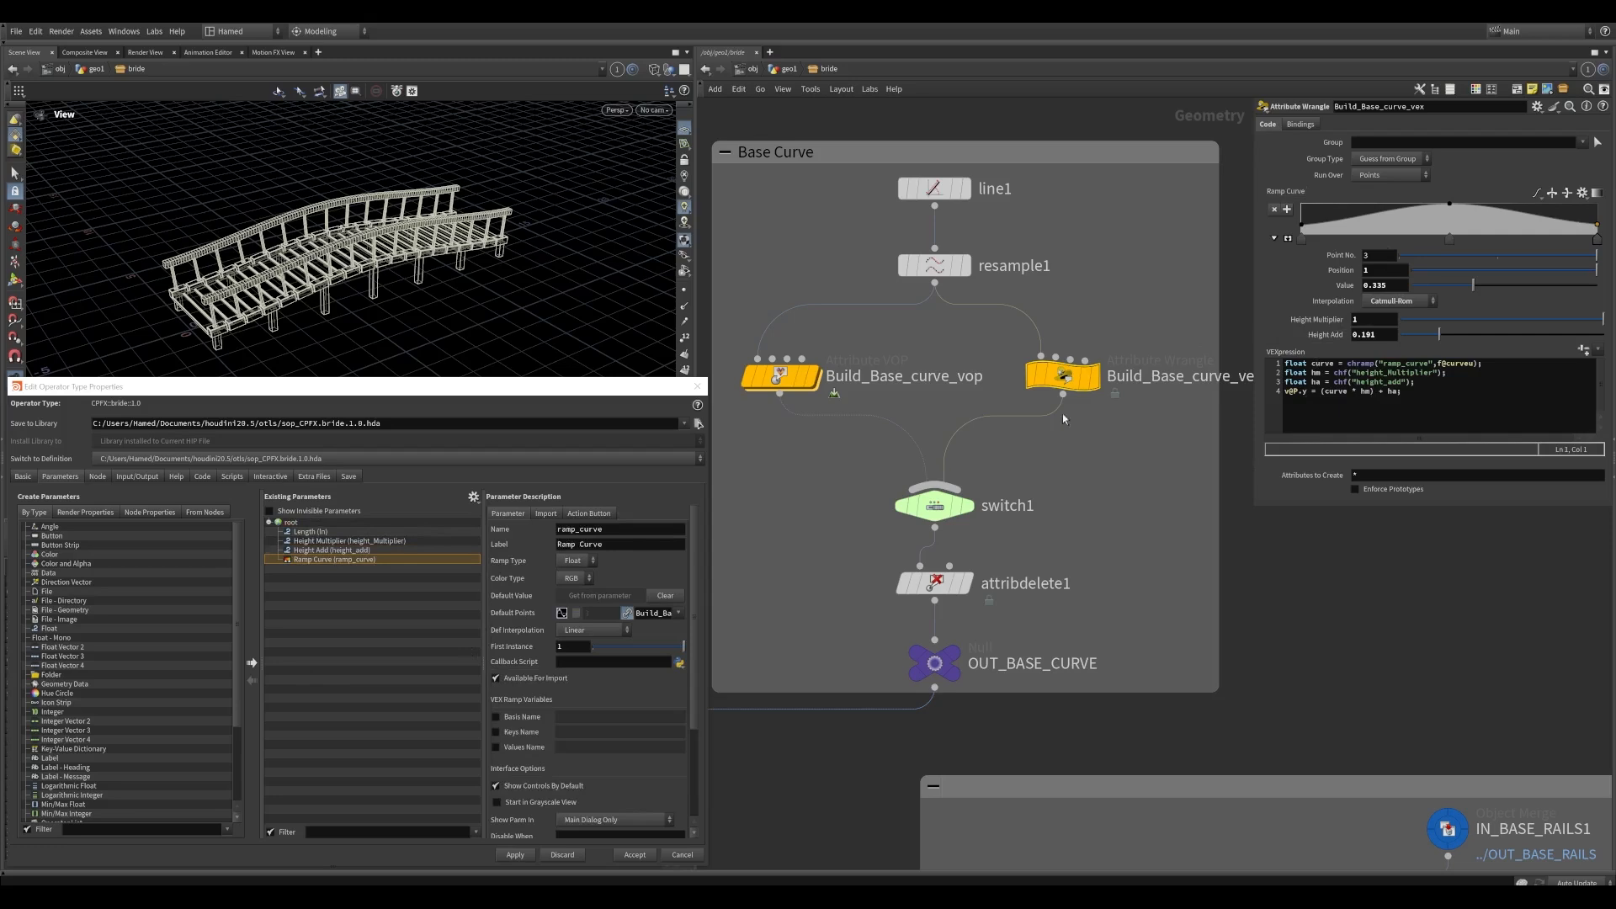
click(515, 855)
click(795, 72)
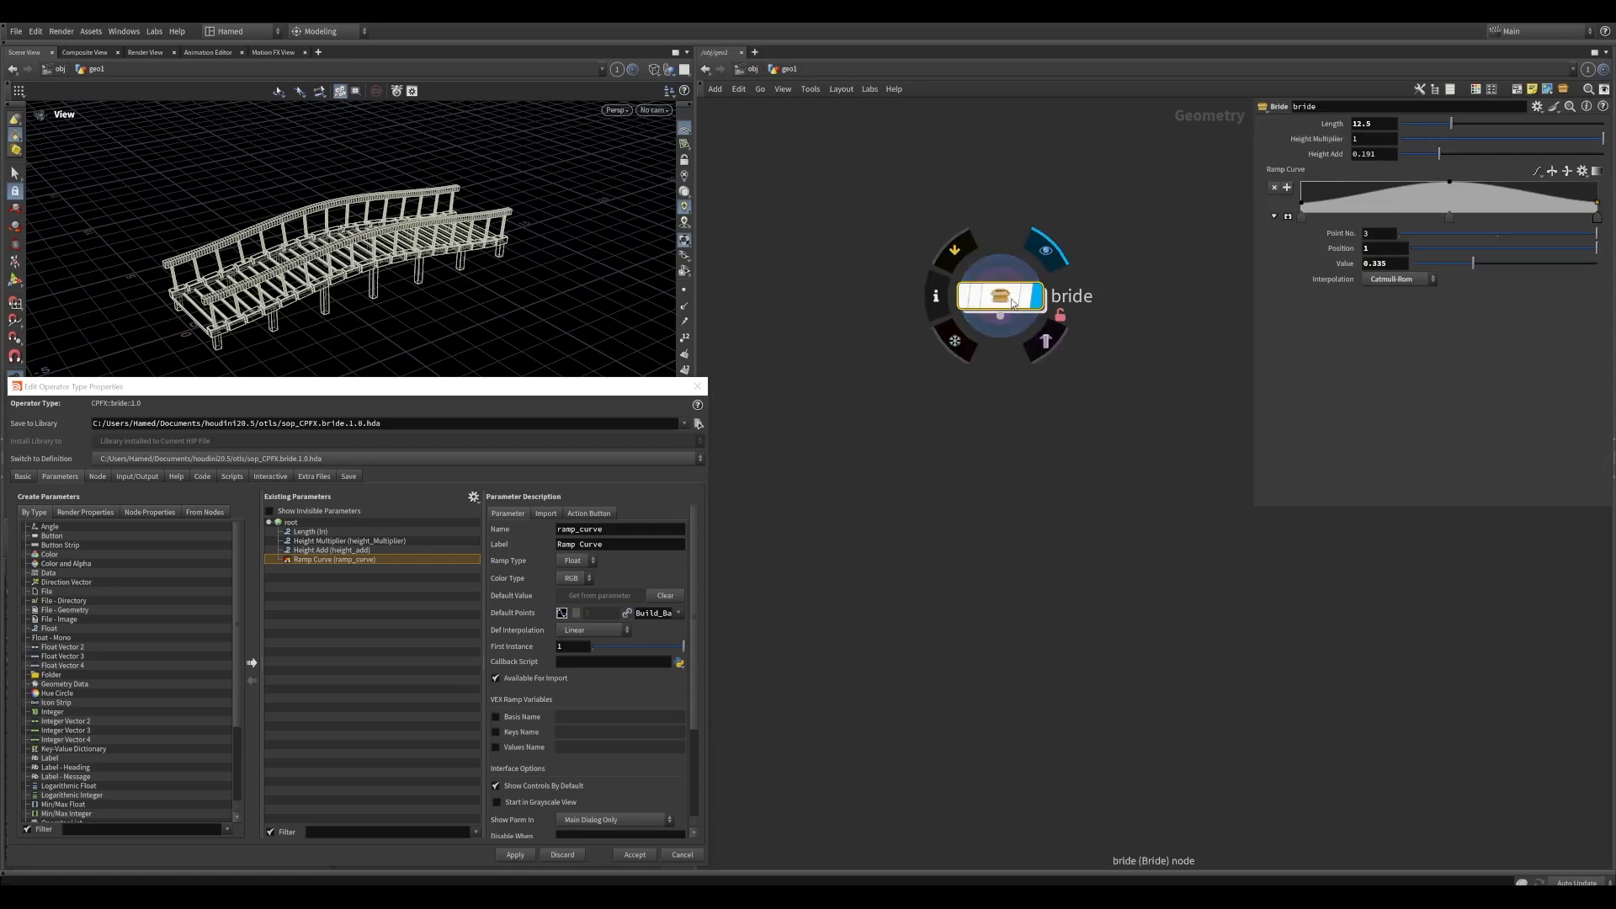
Re-enter the bride network and locate the planks branch that runs from resample2 to OUT_Planks
double_click(962, 268)
click(993, 478)
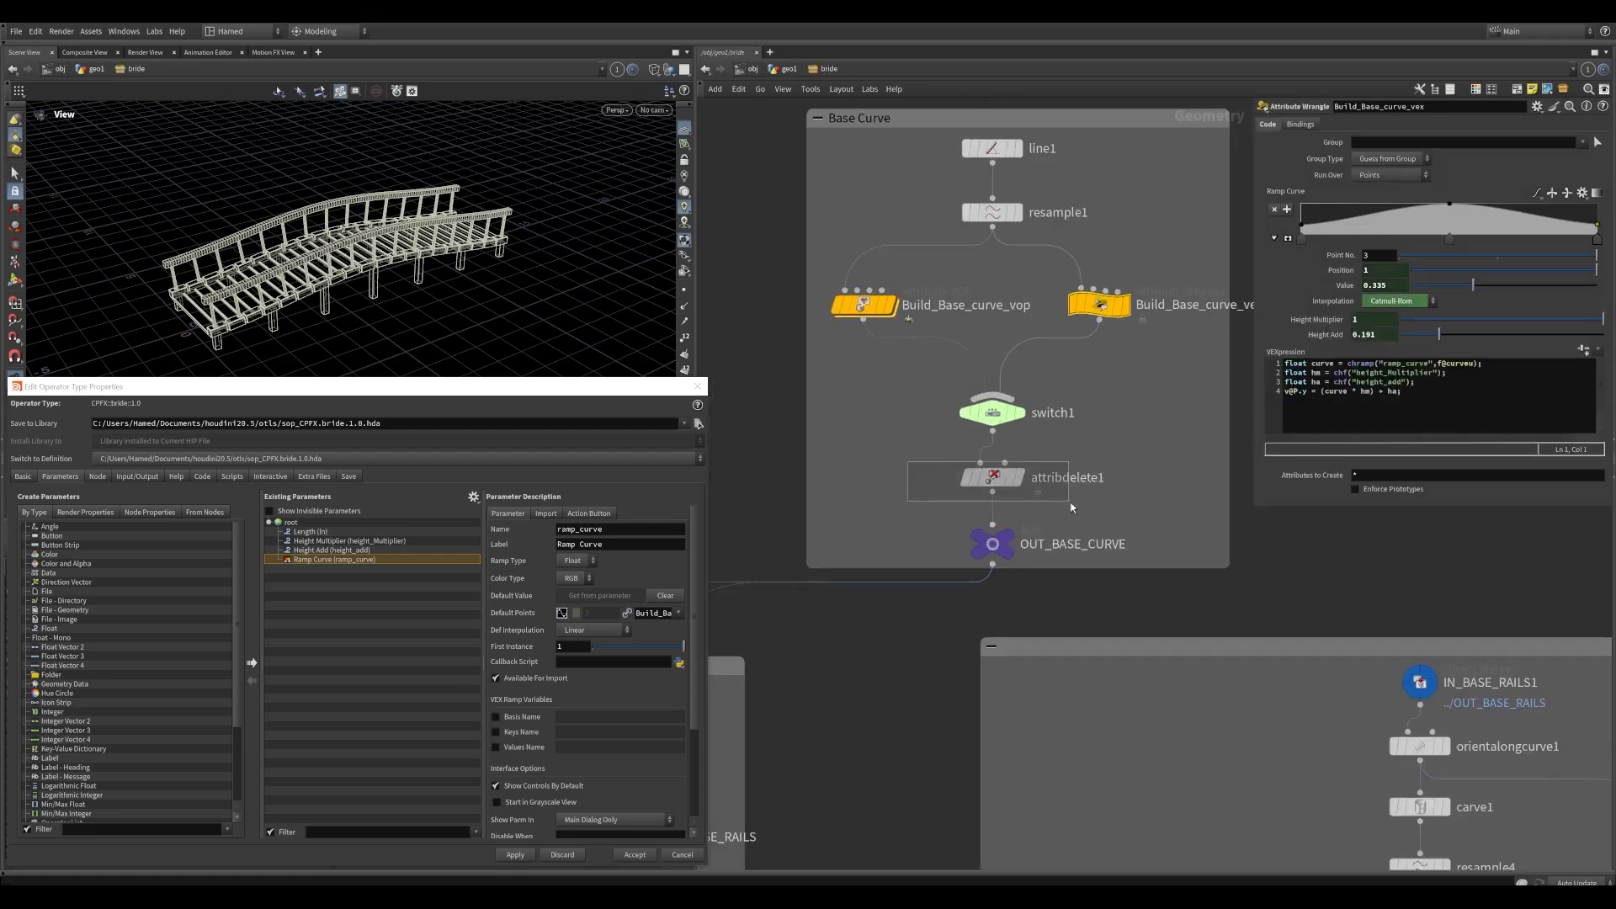
scroll(928, 421, down, 6)
click(954, 444)
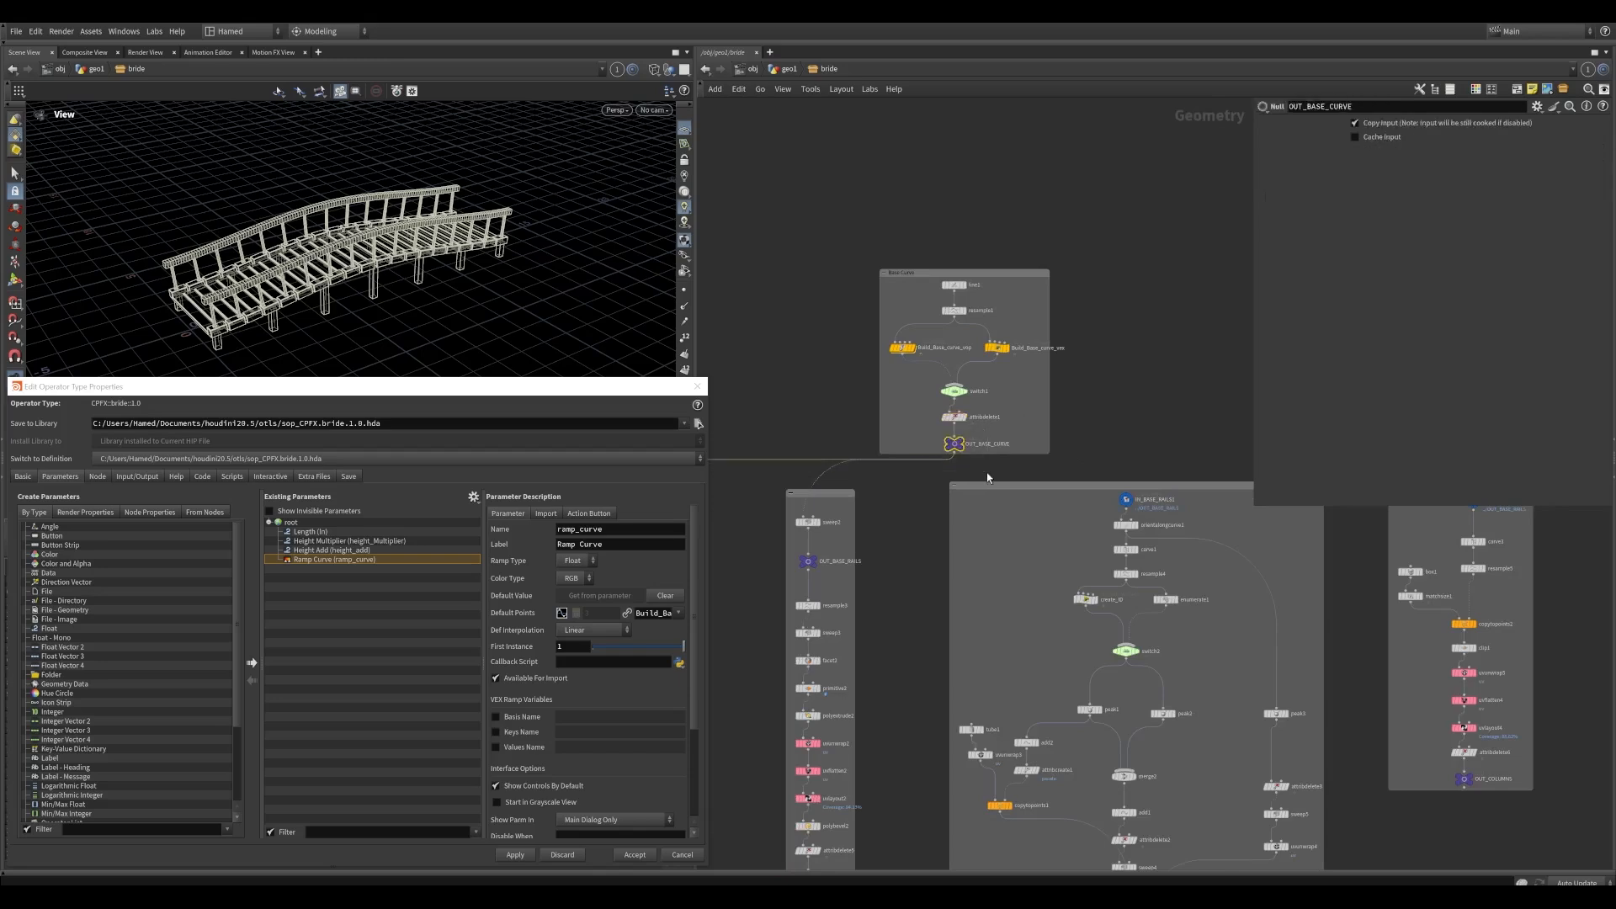
middle_drag(895, 553, 1187, 463)
middle_drag(980, 631, 1023, 591)
scroll(1022, 620, up, 3)
scroll(1023, 594, up, 1)
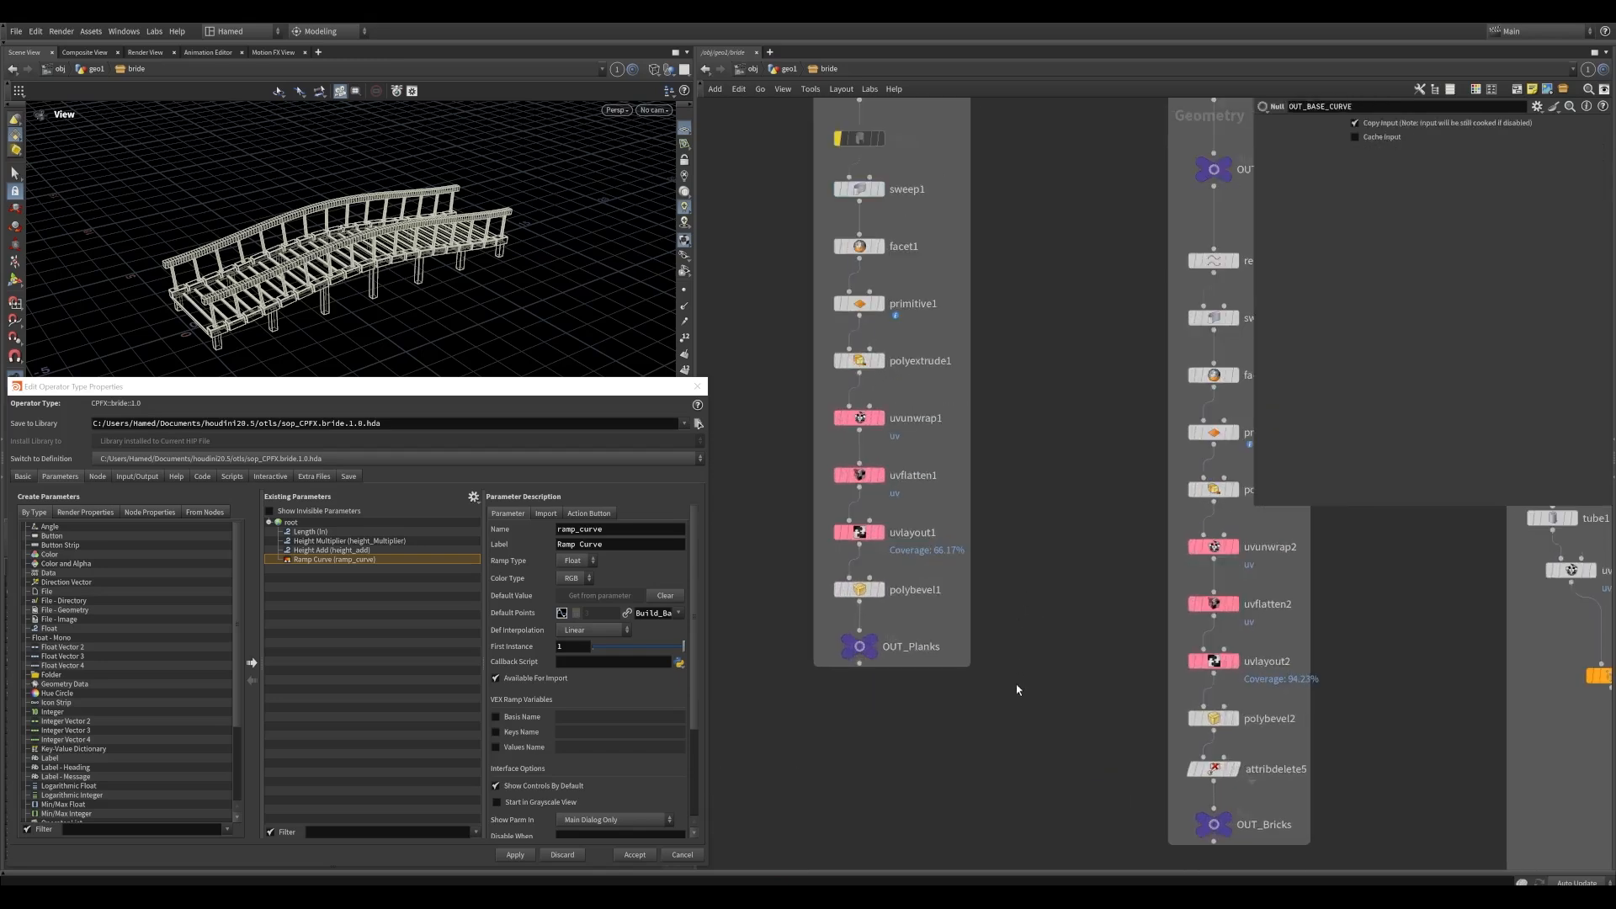
middle_drag(1016, 669, 994, 761)
scroll(996, 757, down, 1)
Add a folder below Ramp Curve in the asset's parameters, name it Planks, set its type to Simple, and apply
drag(50, 675, 360, 534)
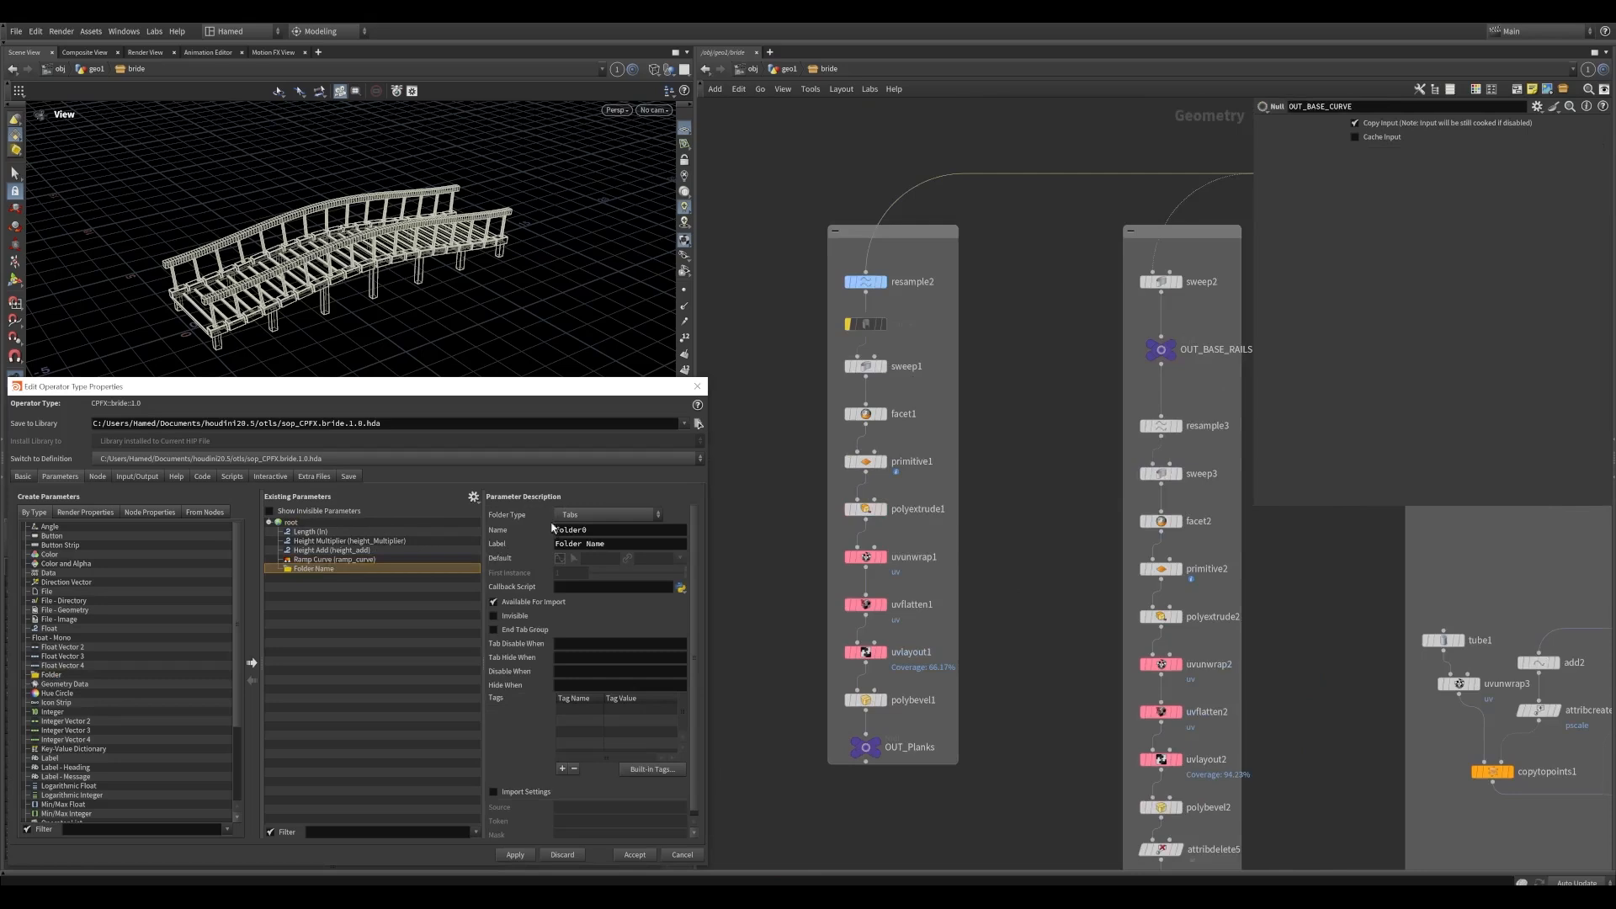
double_click(601, 532)
text(Planks)
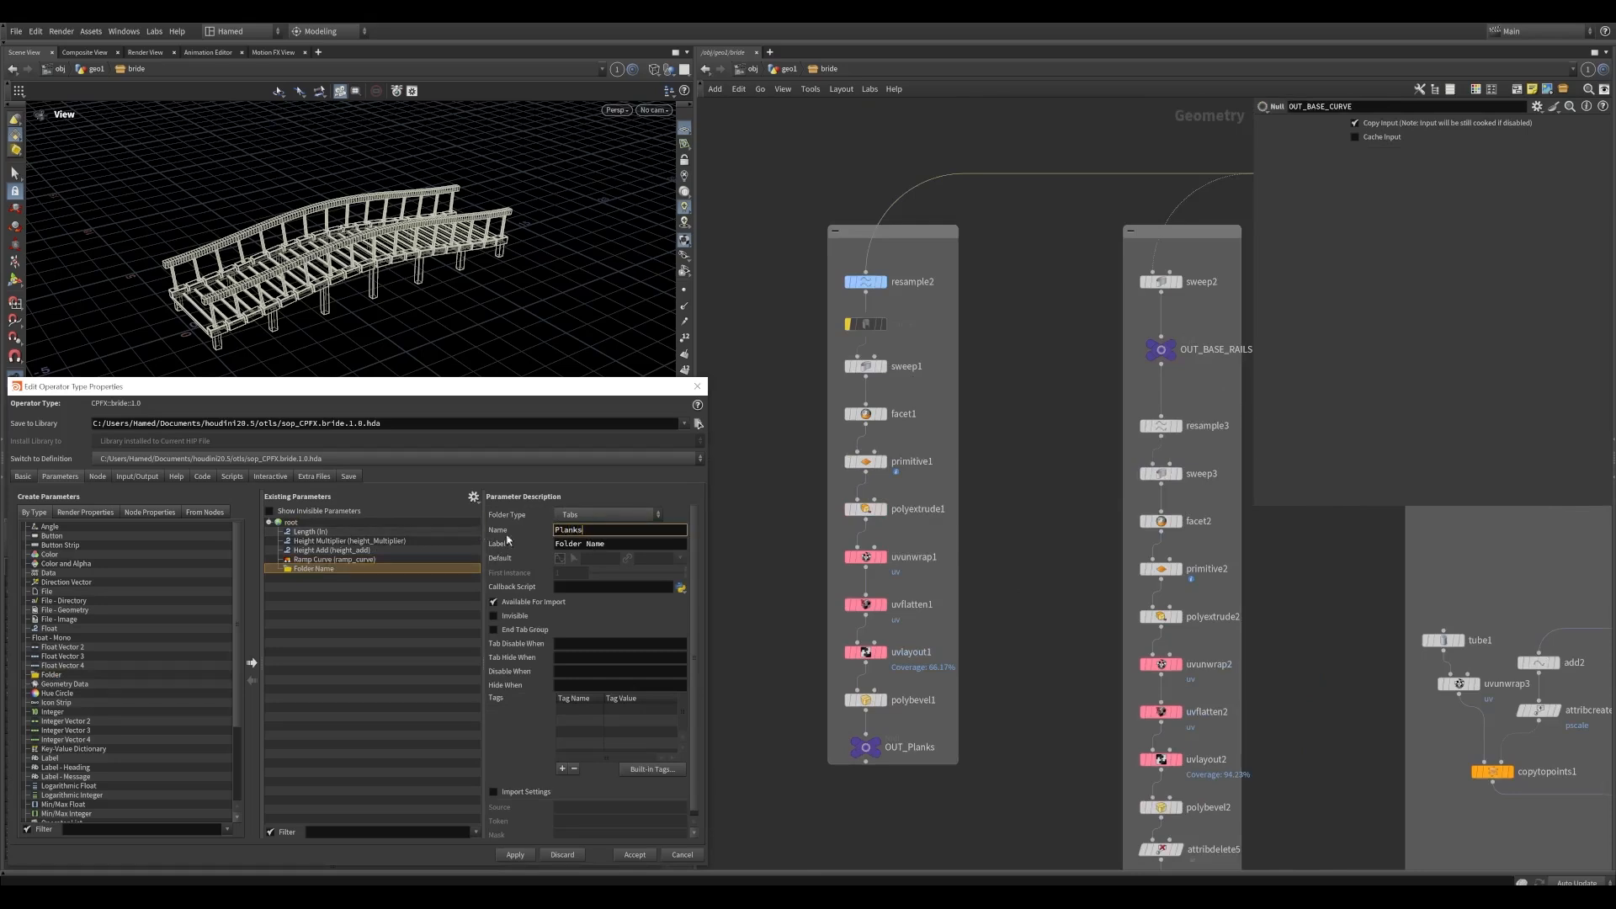
click(606, 514)
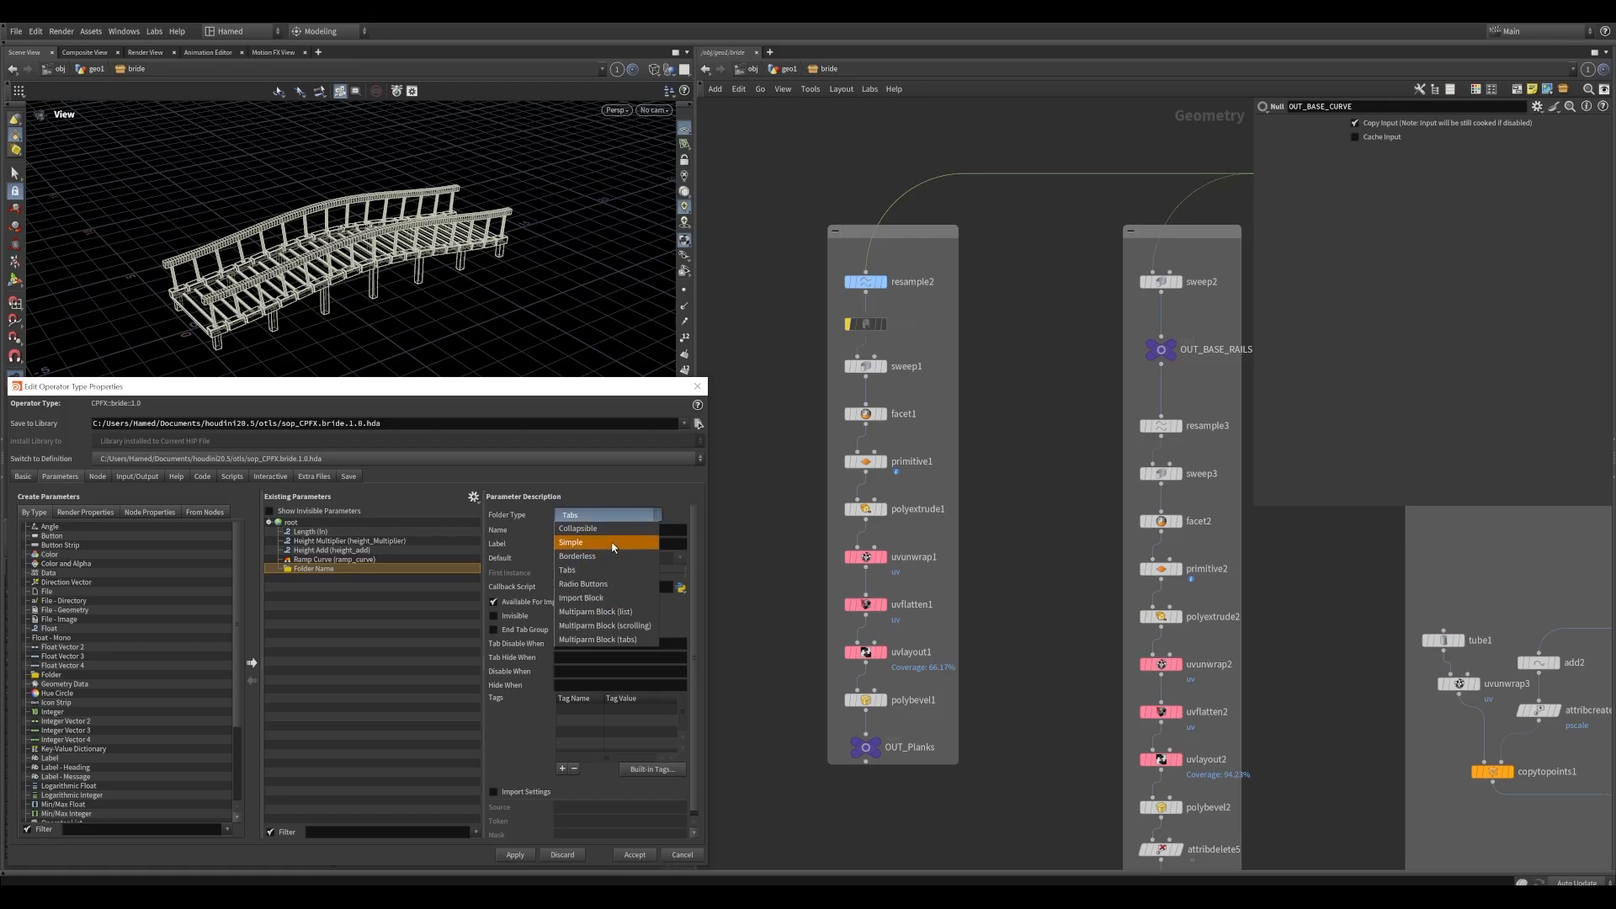
click(581, 542)
click(508, 857)
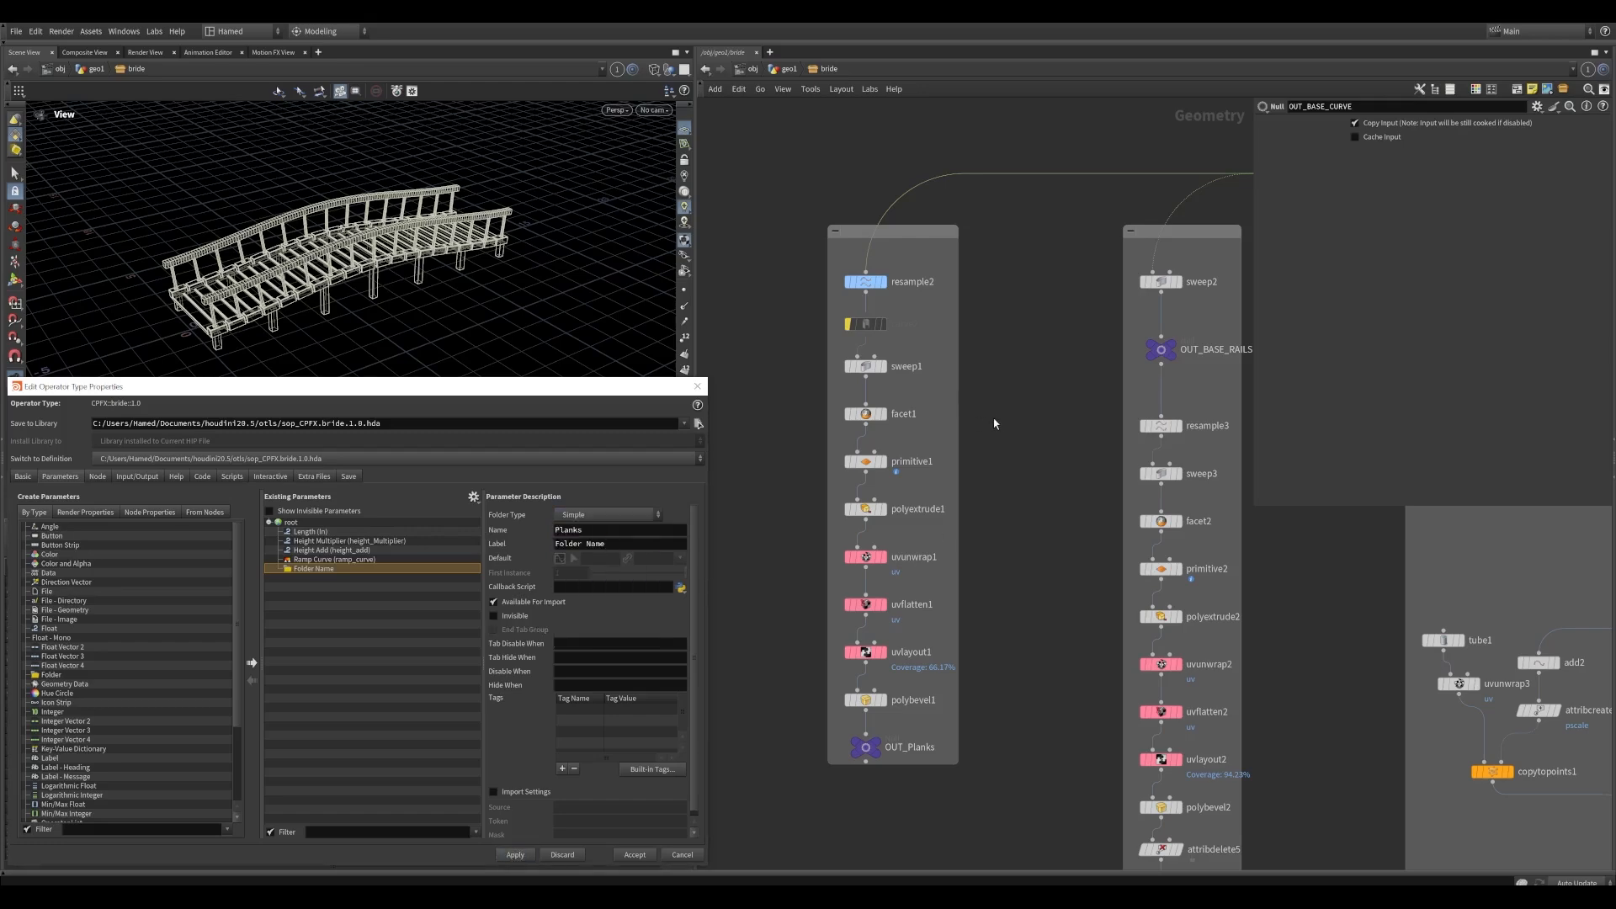
Promote resample2's Segments into the new folder and give it the name numplanks and the label Planks
middle_drag(996, 424, 913, 473)
click(783, 331)
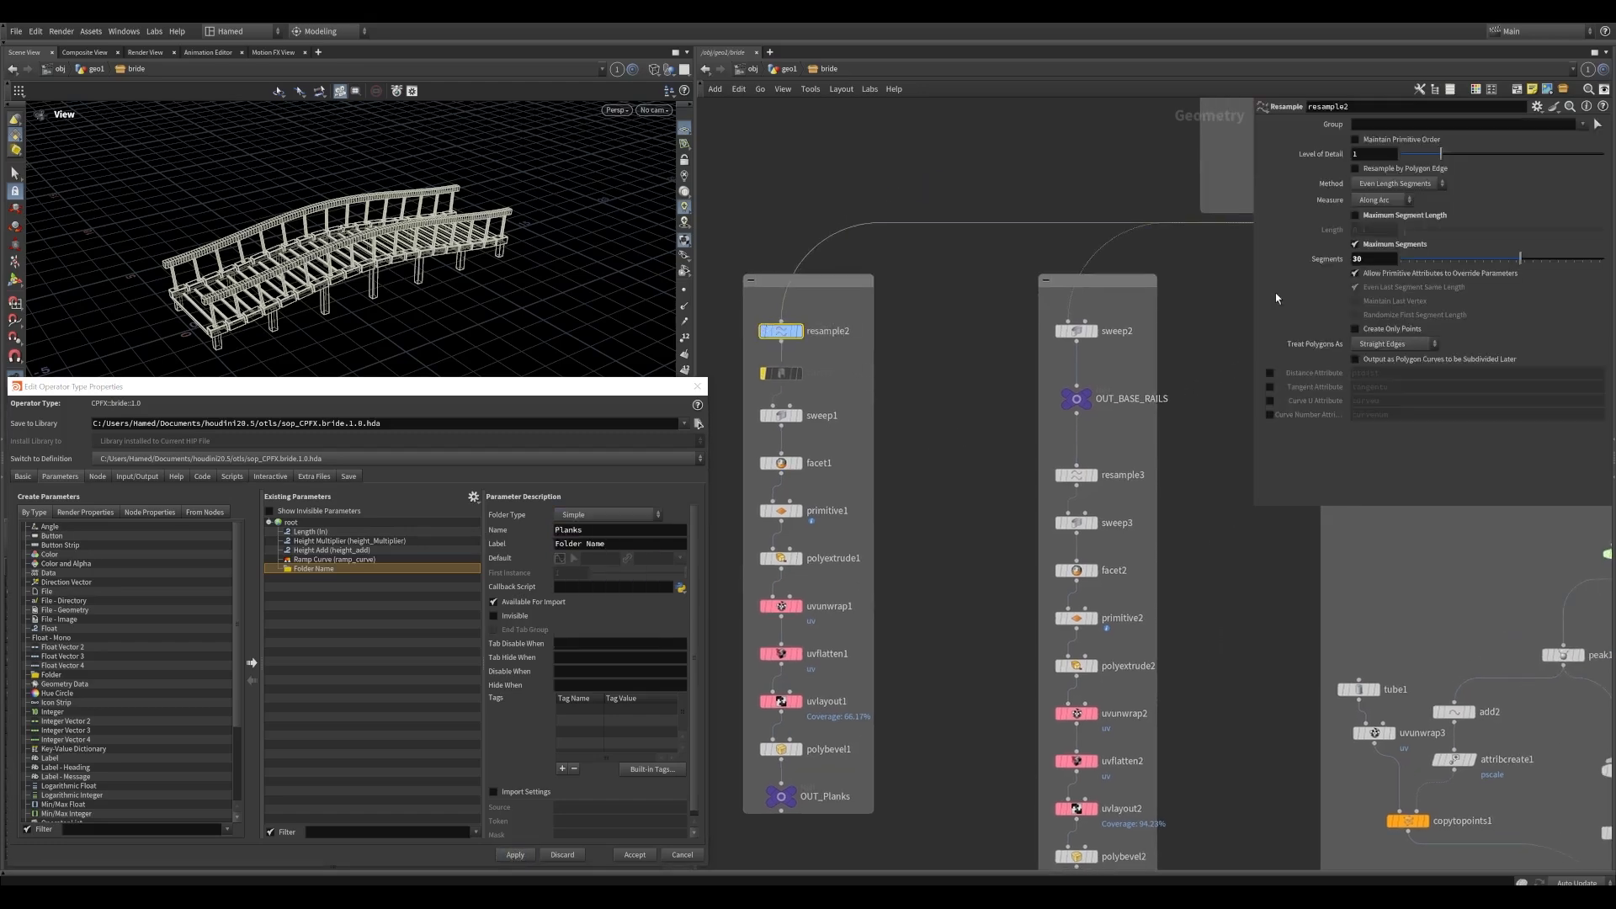
drag(333, 266, 346, 222)
scroll(363, 253, up, 4)
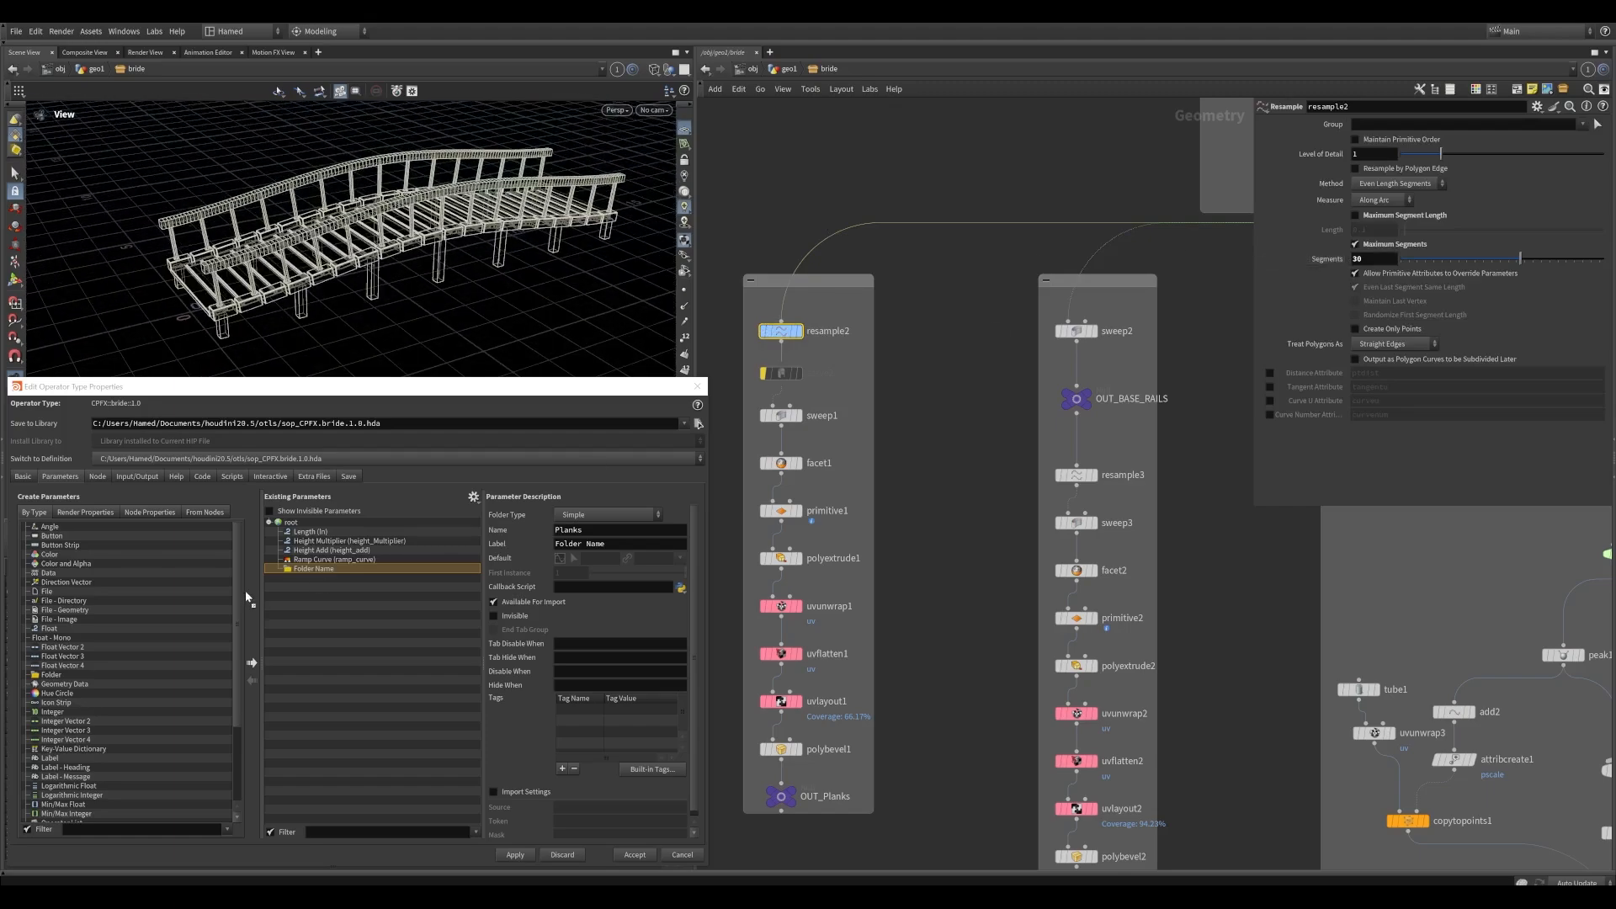
drag(312, 573, 313, 575)
double_click(592, 533)
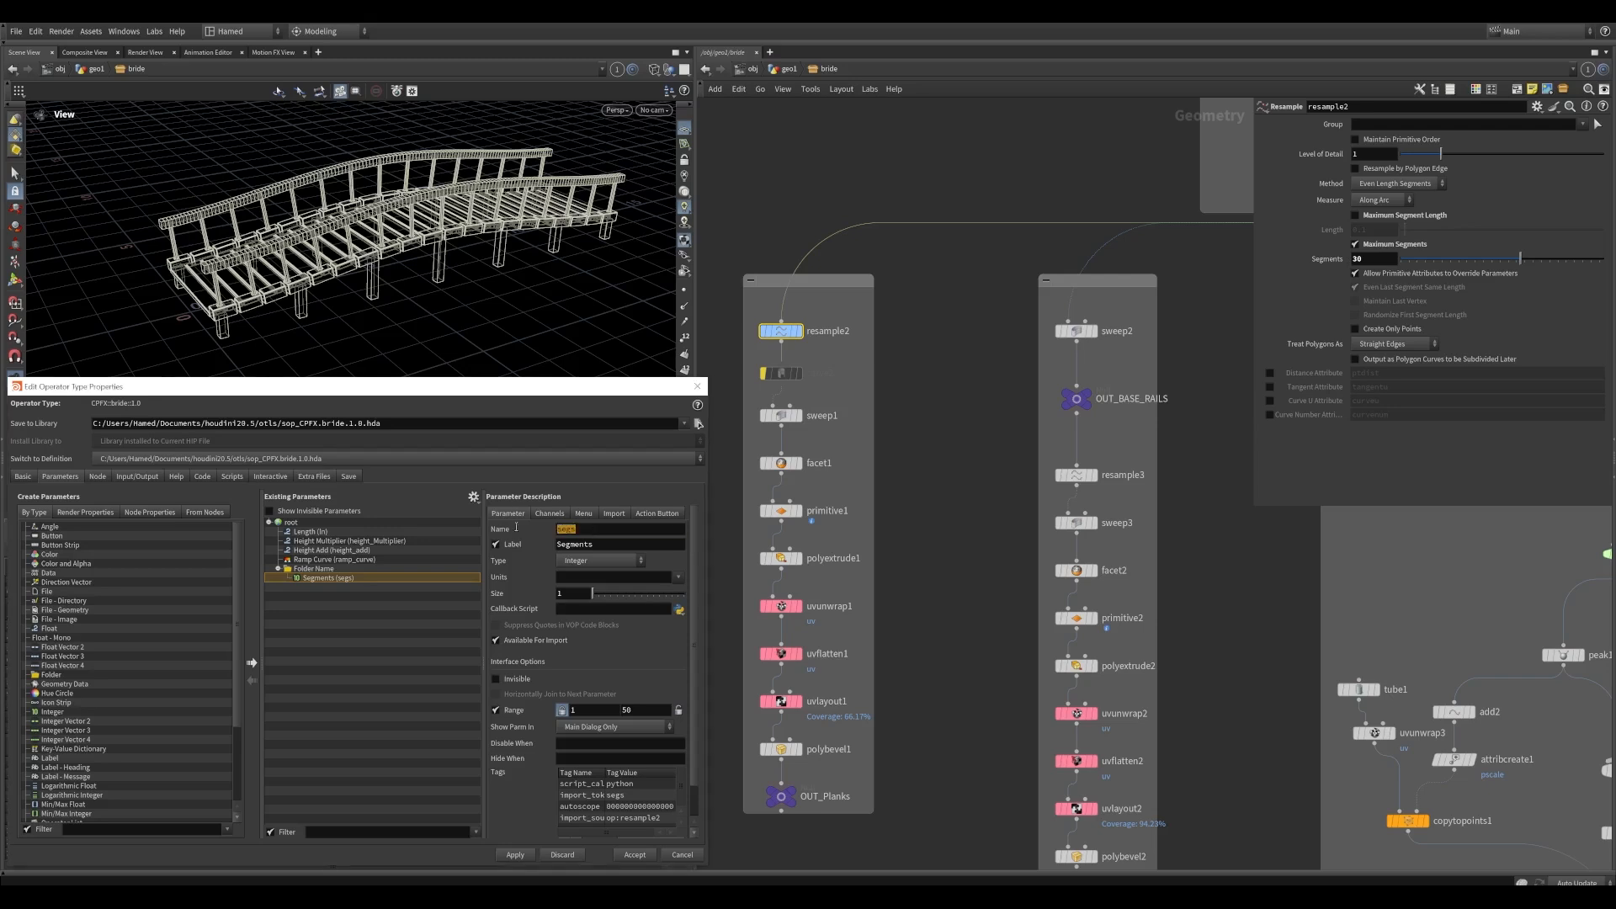
text(numplanks)
key(Tab)
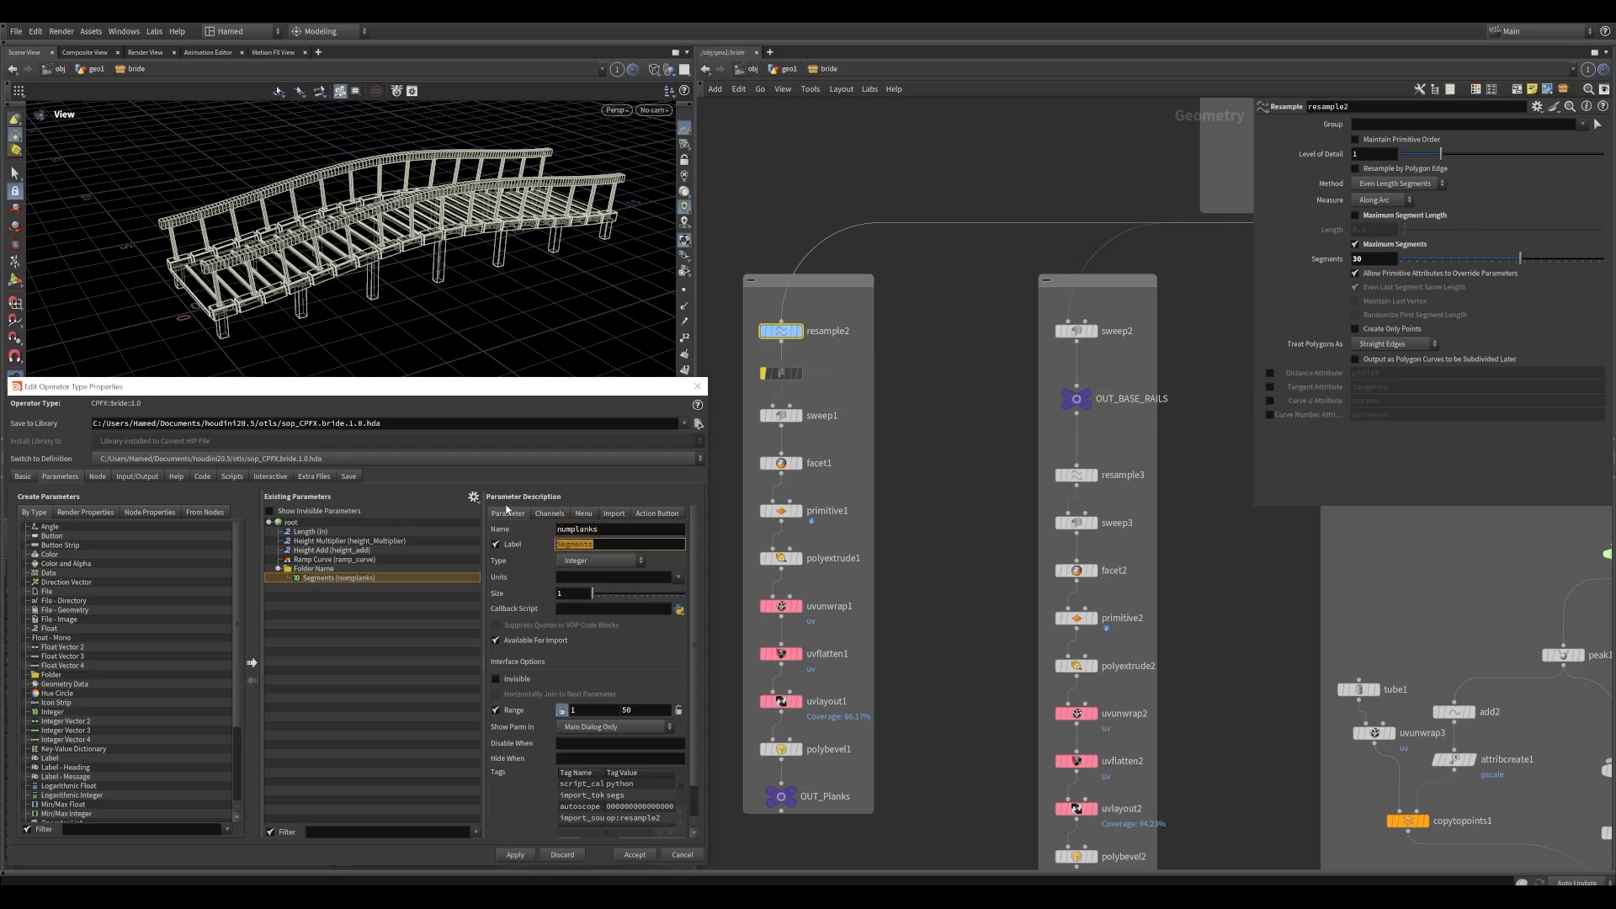
text(Planks)
middle_drag(815, 423, 874, 382)
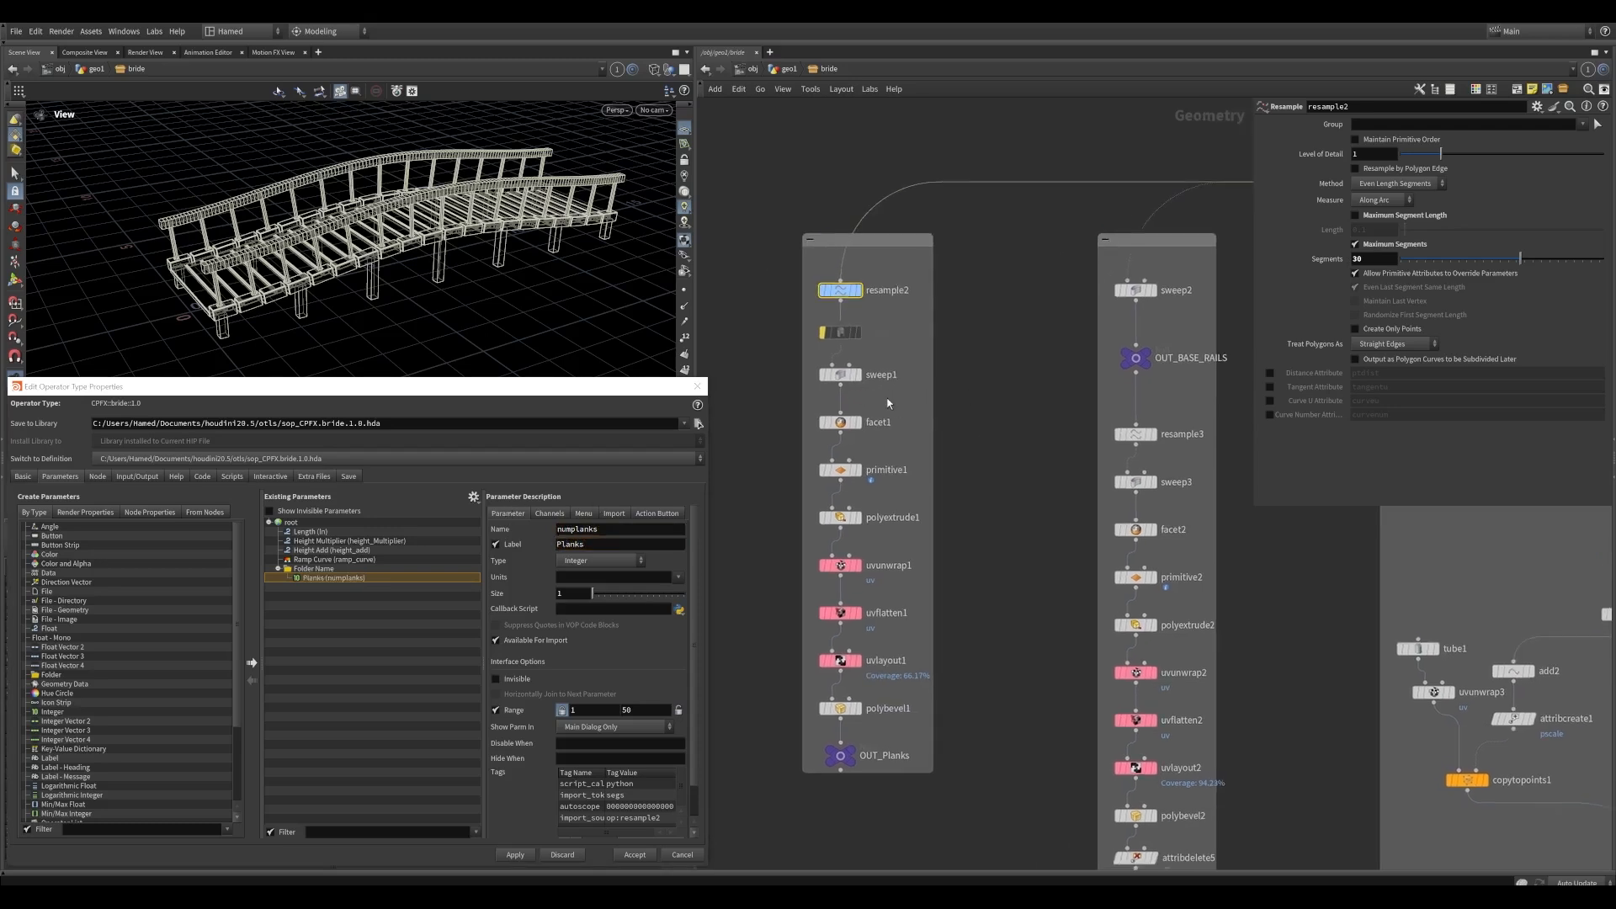
Promote sweep1's Width to the asset above the planks folder, with the label Bridge Width and the name bridge_width
click(874, 382)
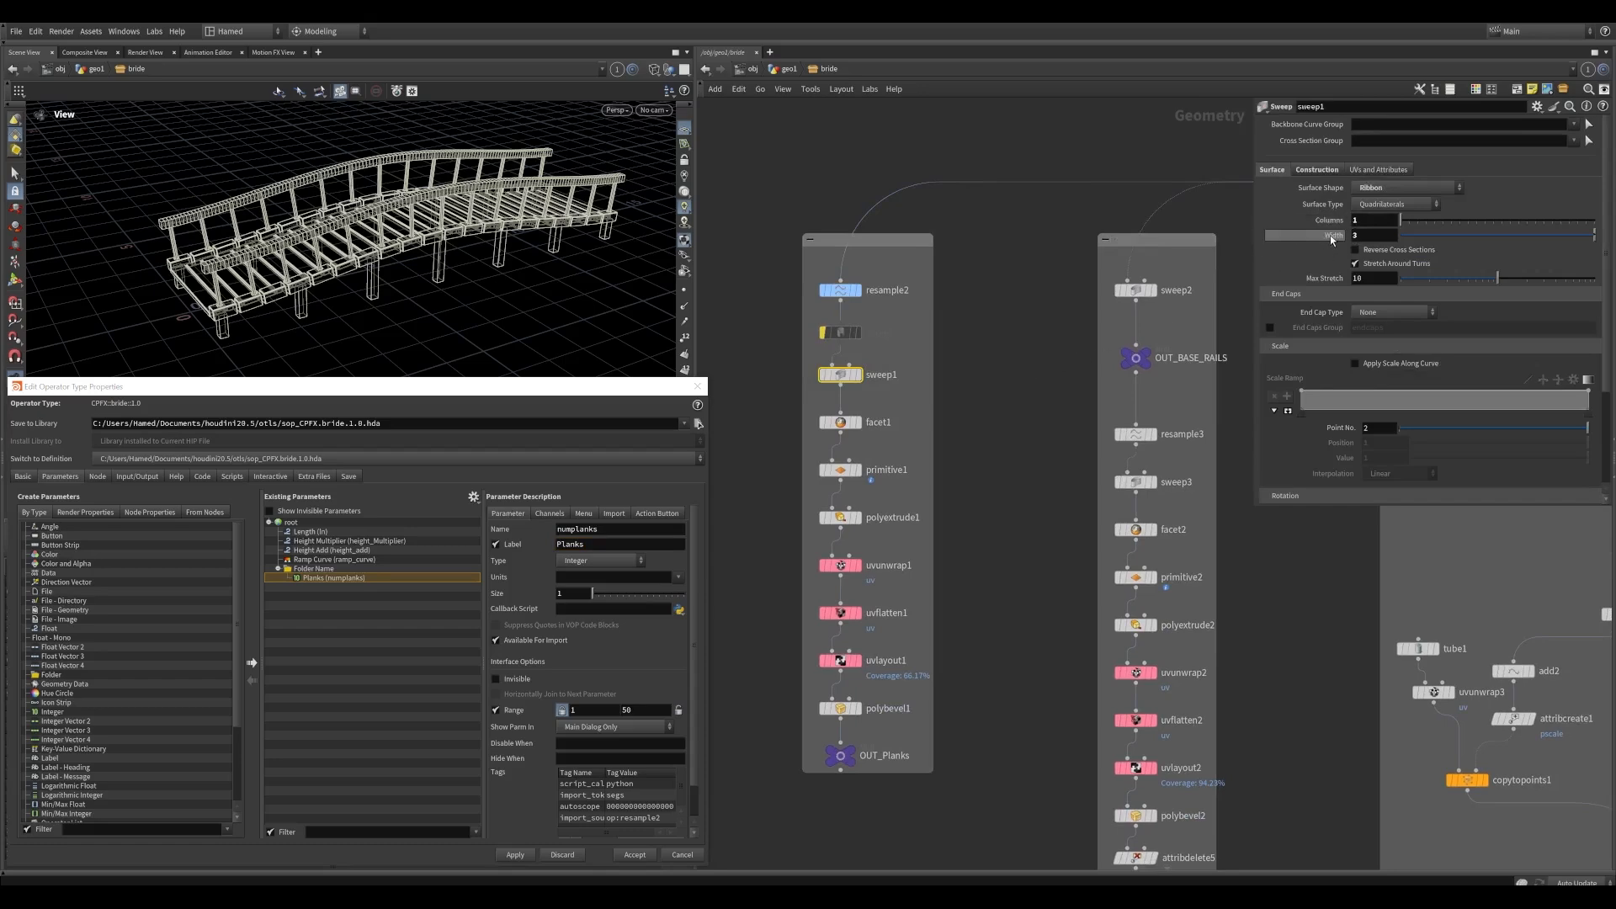
mouse_move(348, 248)
mouse_down()
mouse_move(409, 244)
mouse_move(342, 236)
mouse_up()
drag(1333, 236, 295, 529)
drag(303, 588, 300, 566)
click(609, 544)
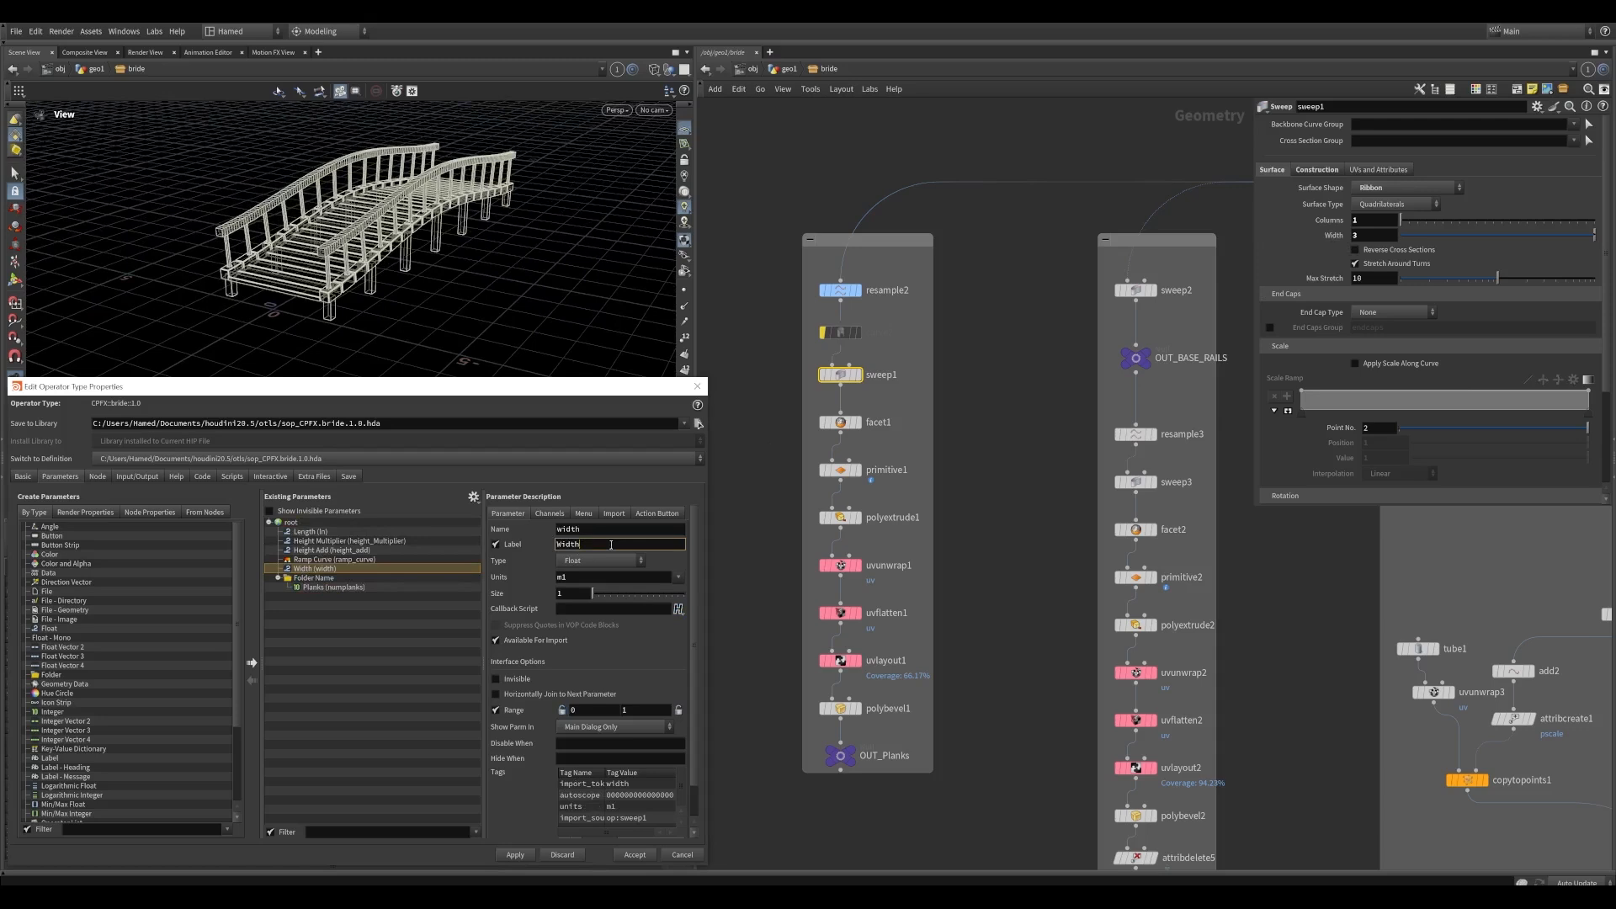
text(Bridge)
click(605, 530)
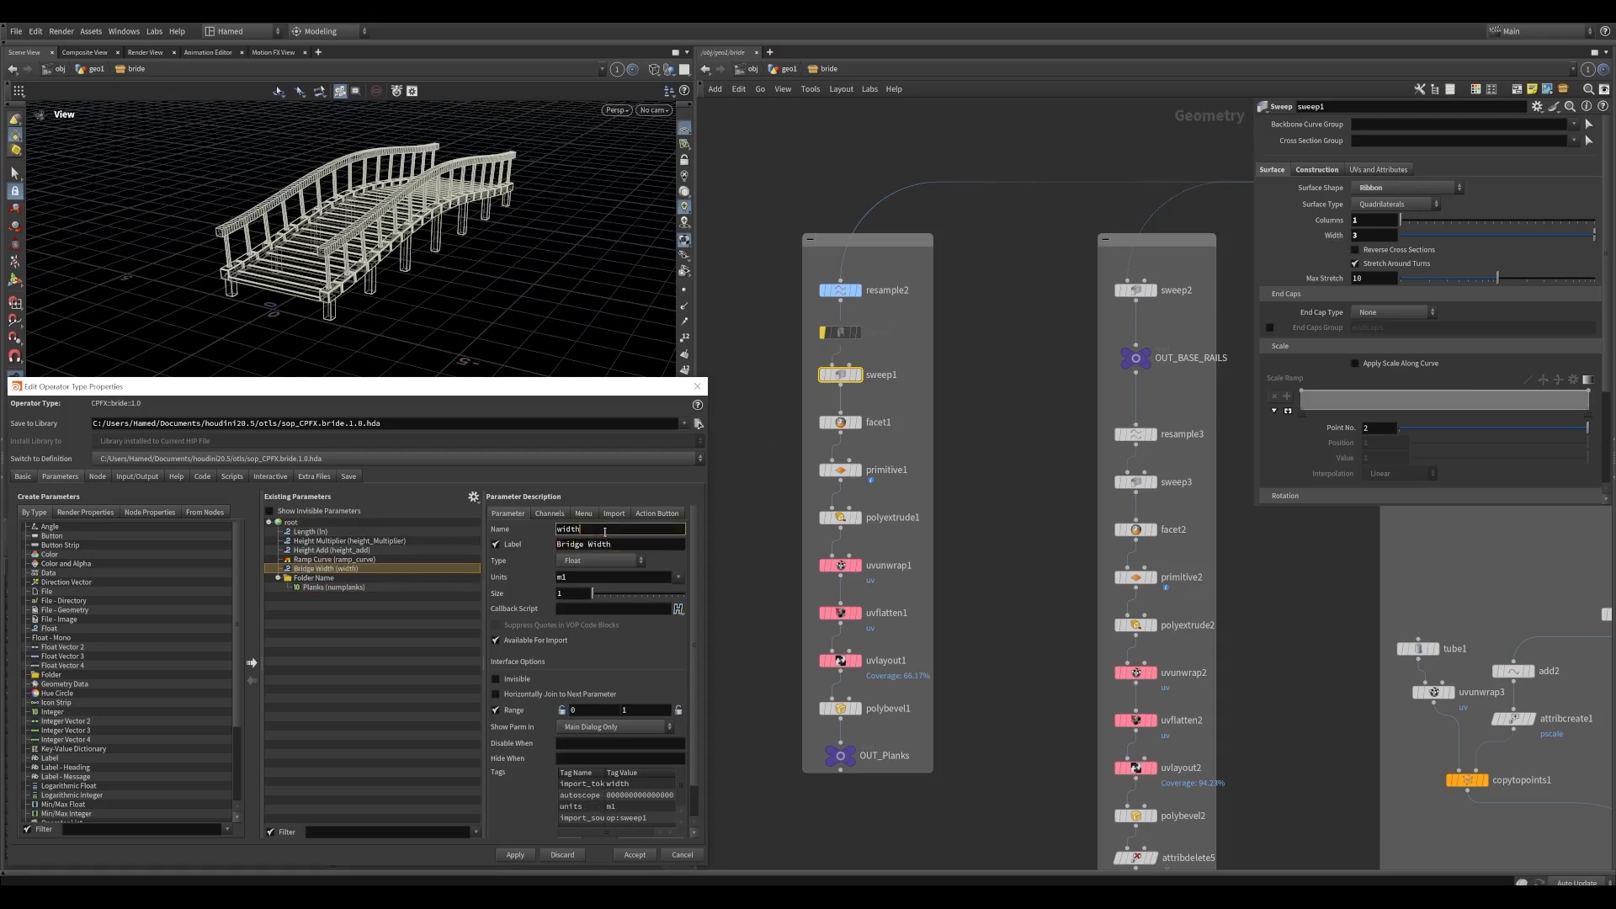
text(bridge_)
Set the Bridge Width parameter's range to 0–5 and apply the change
click(624, 544)
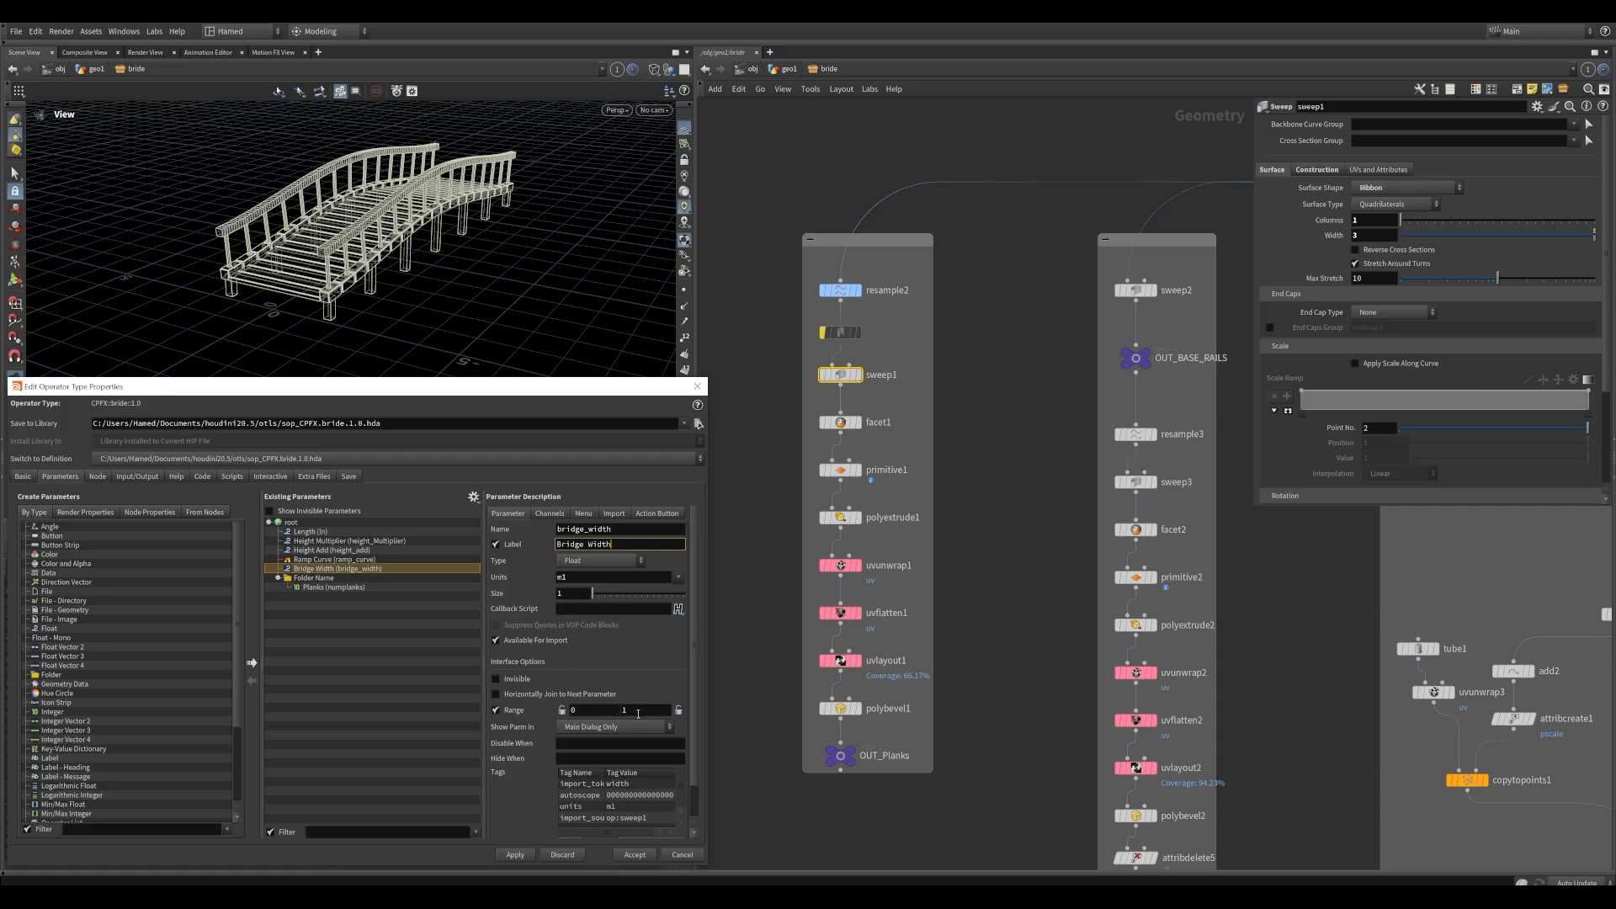
double_click(638, 713)
drag(593, 712, 558, 716)
click(520, 855)
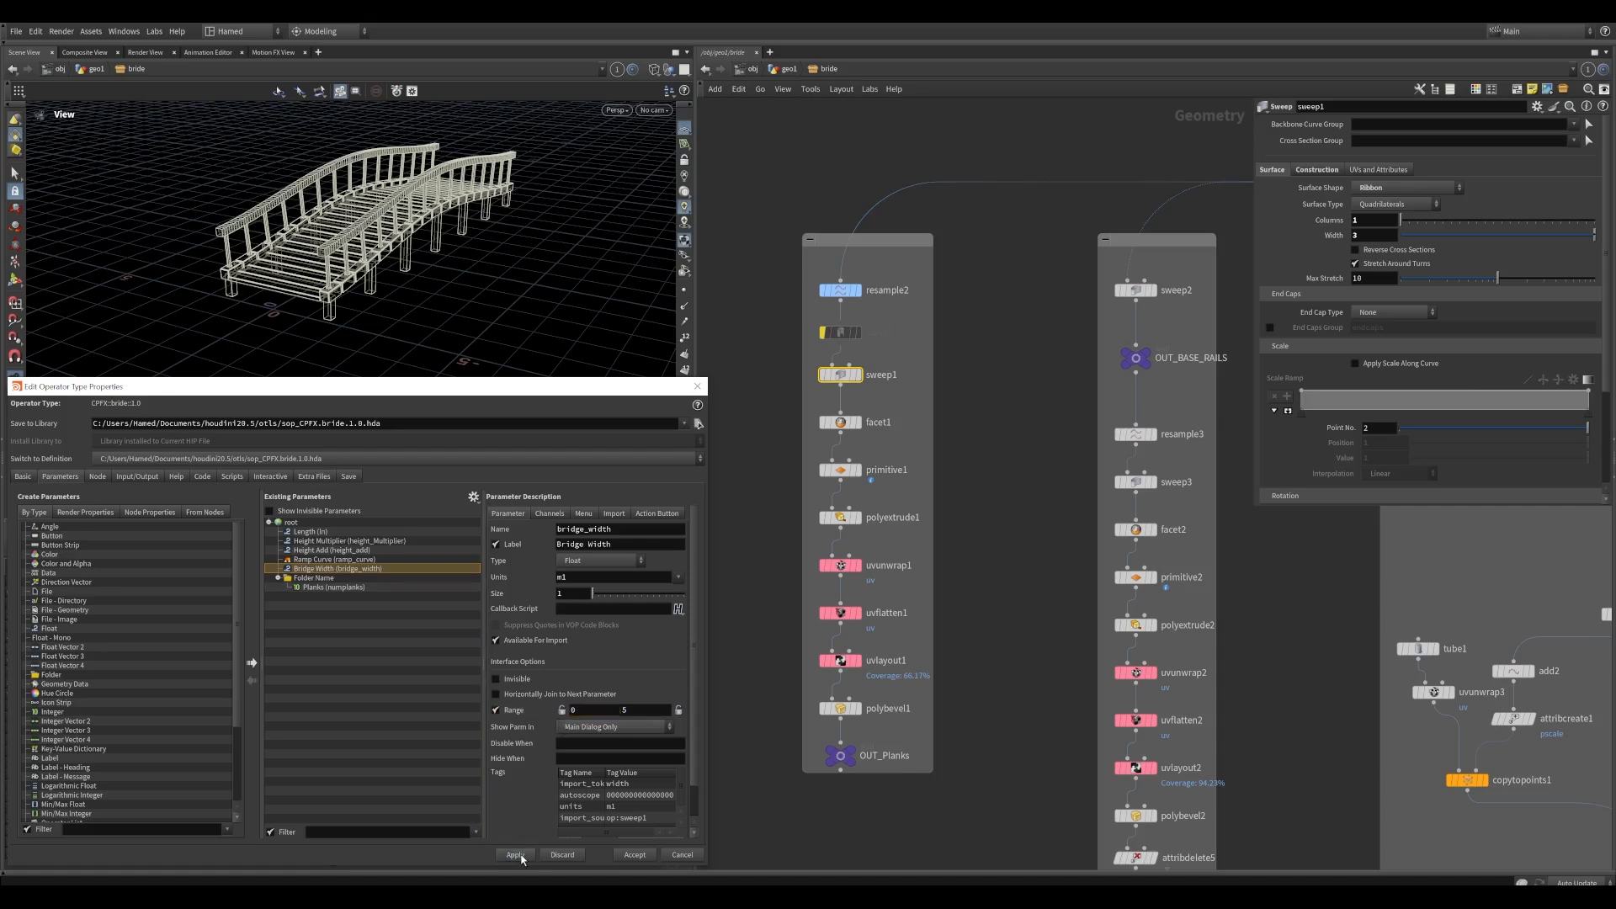
Examine the settings of sweep1 and primitive1 and the spacing between the planks for further controls to expose
click(320, 587)
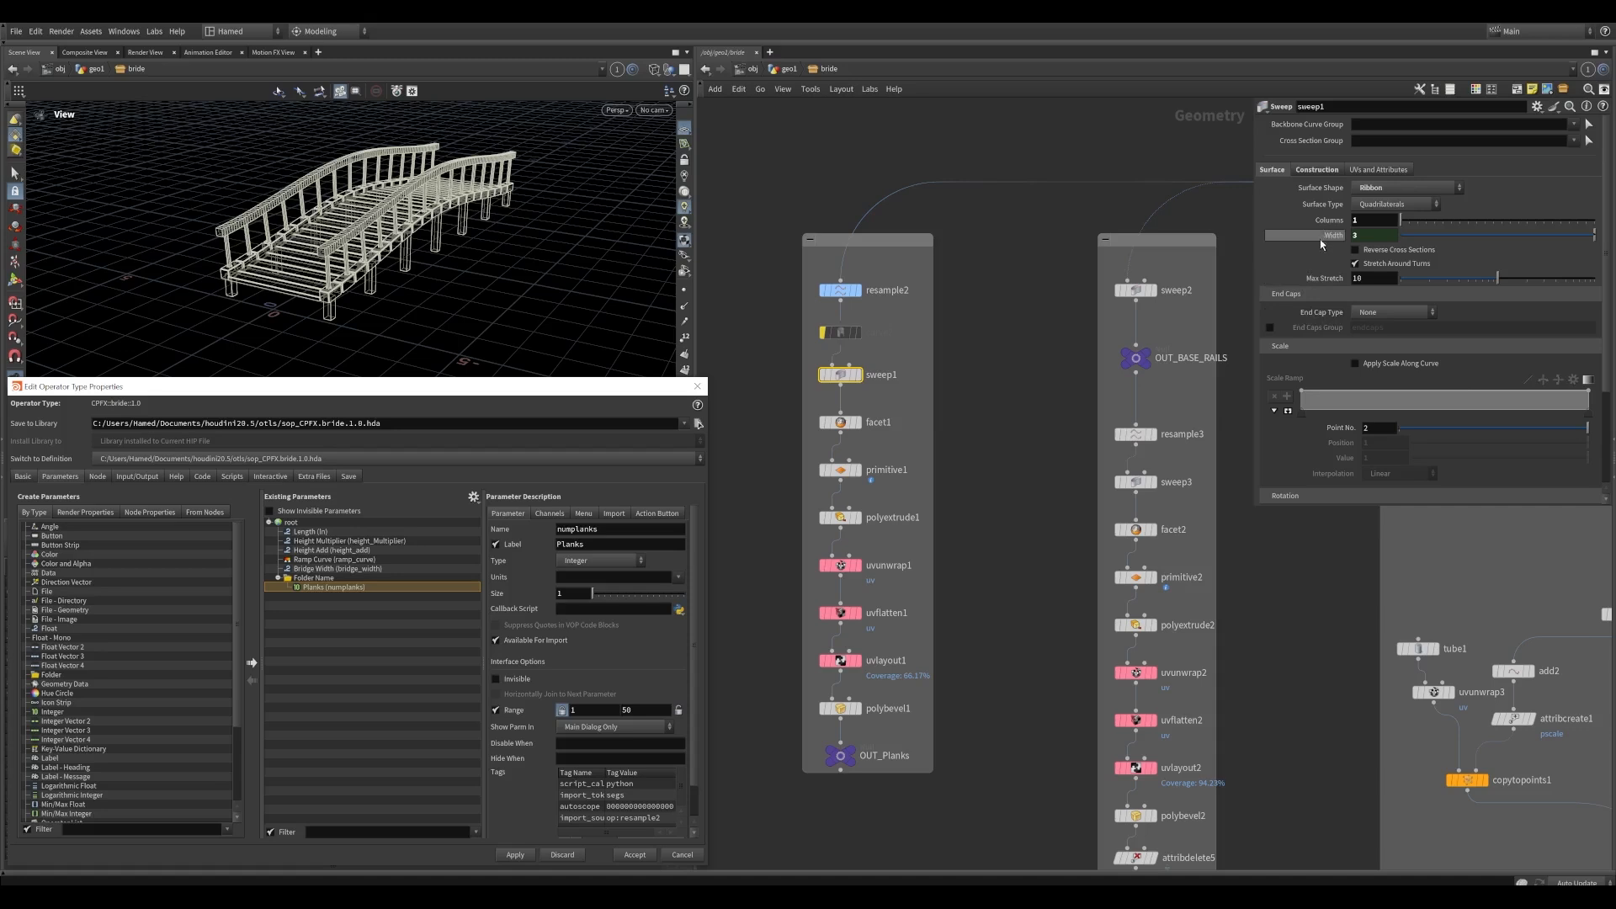
scroll(1324, 252, down, 3)
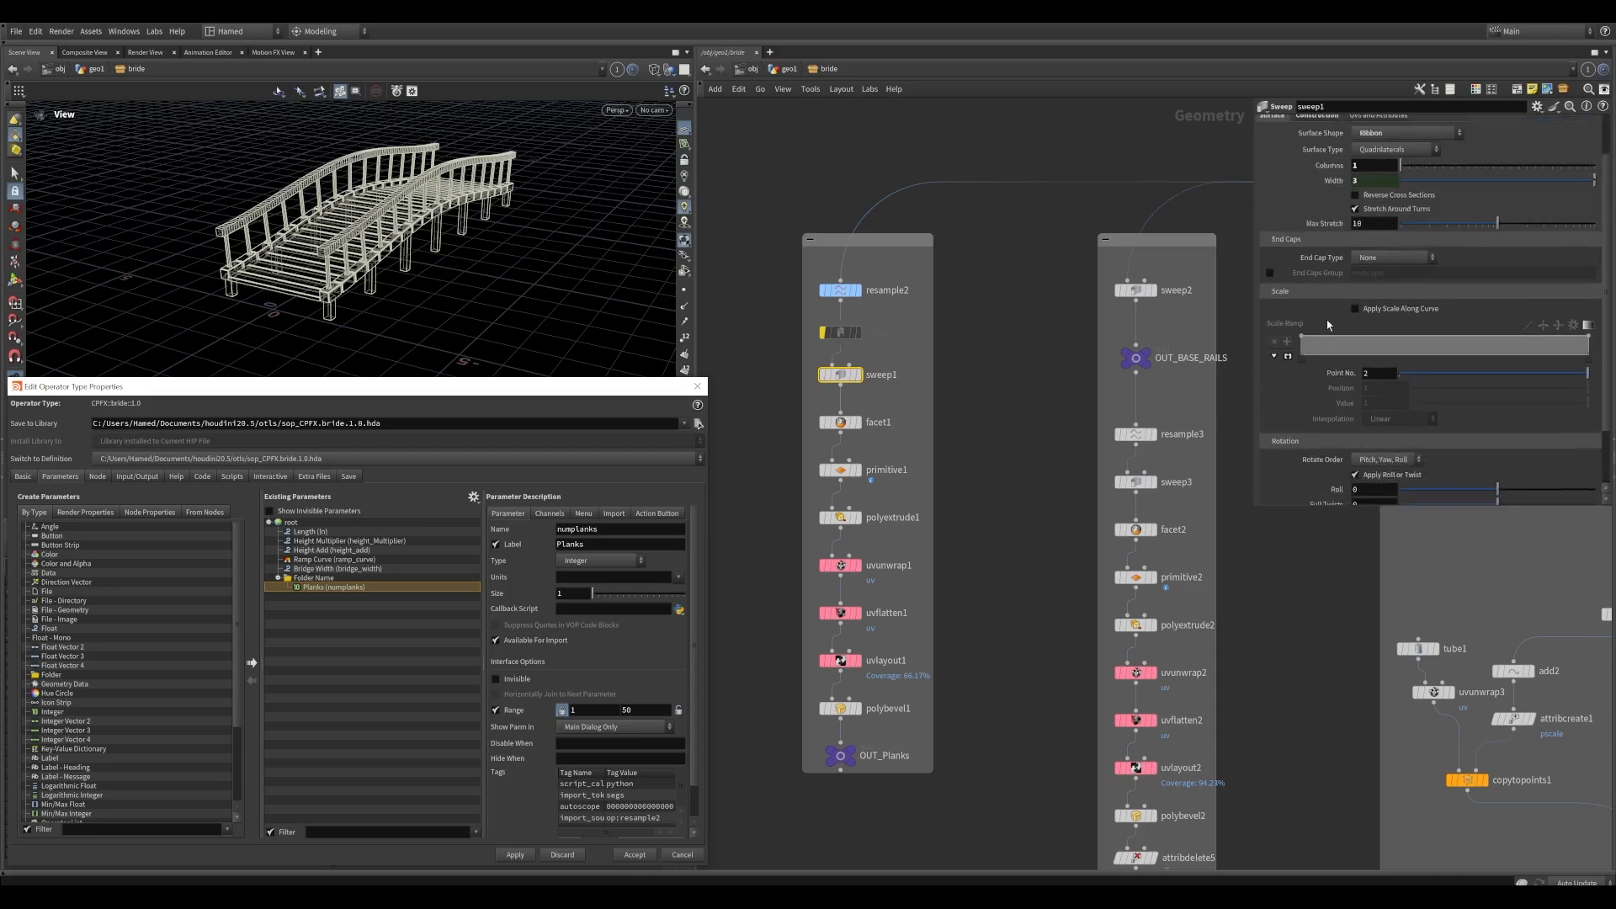
scroll(1328, 324, up, 3)
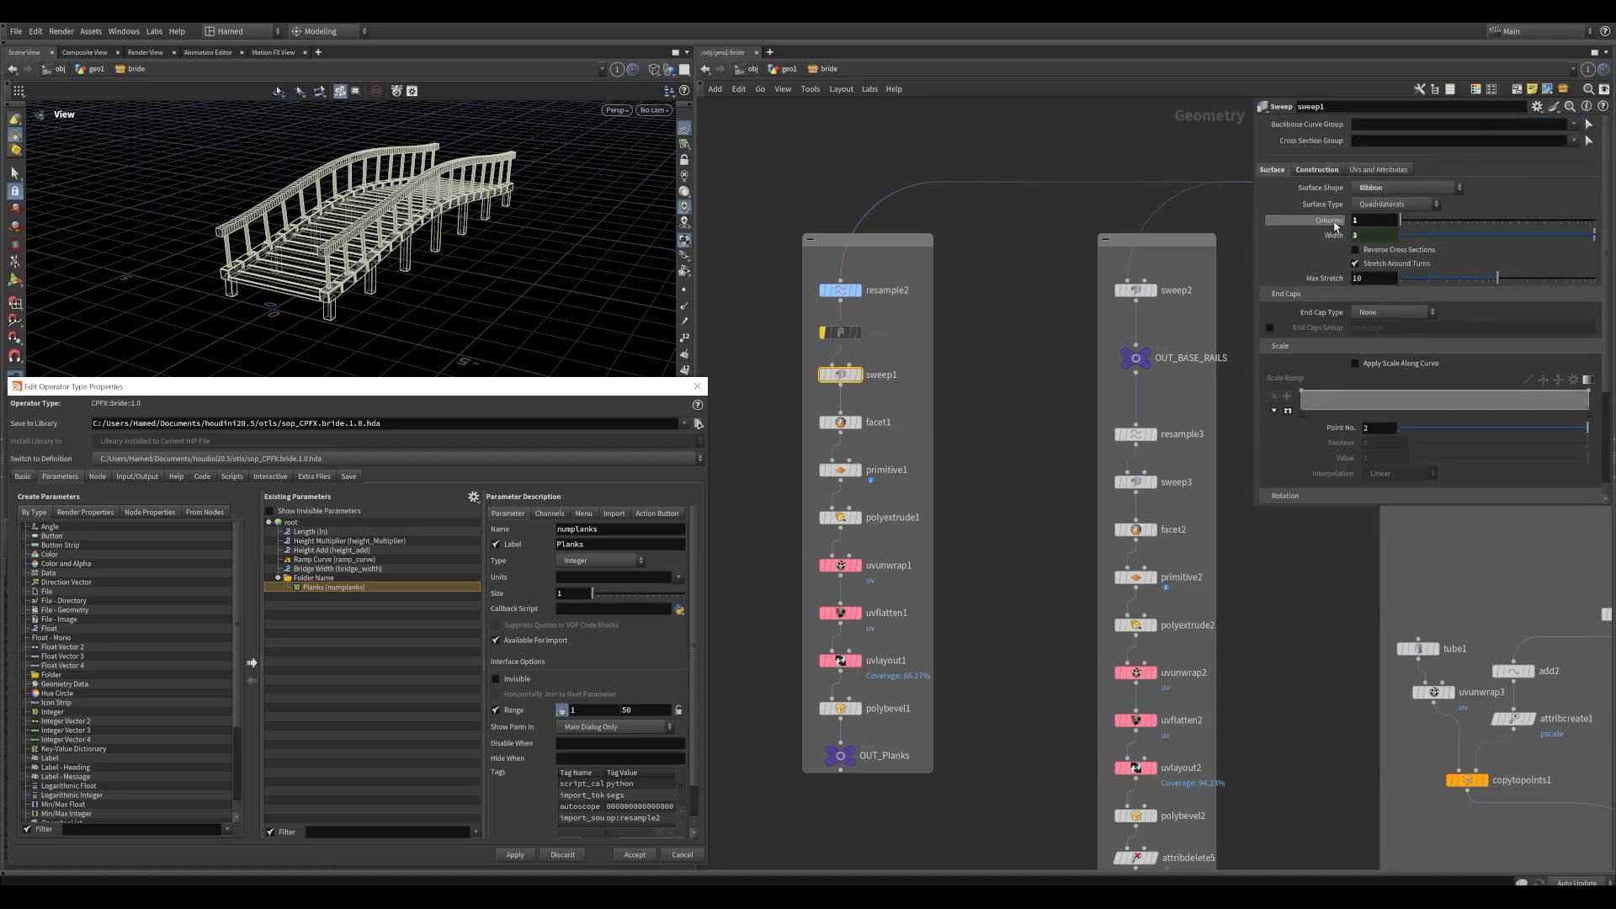
middle_drag(902, 353, 883, 352)
click(832, 293)
drag(897, 407, 775, 450)
middle_drag(938, 512, 941, 461)
drag(872, 438, 752, 409)
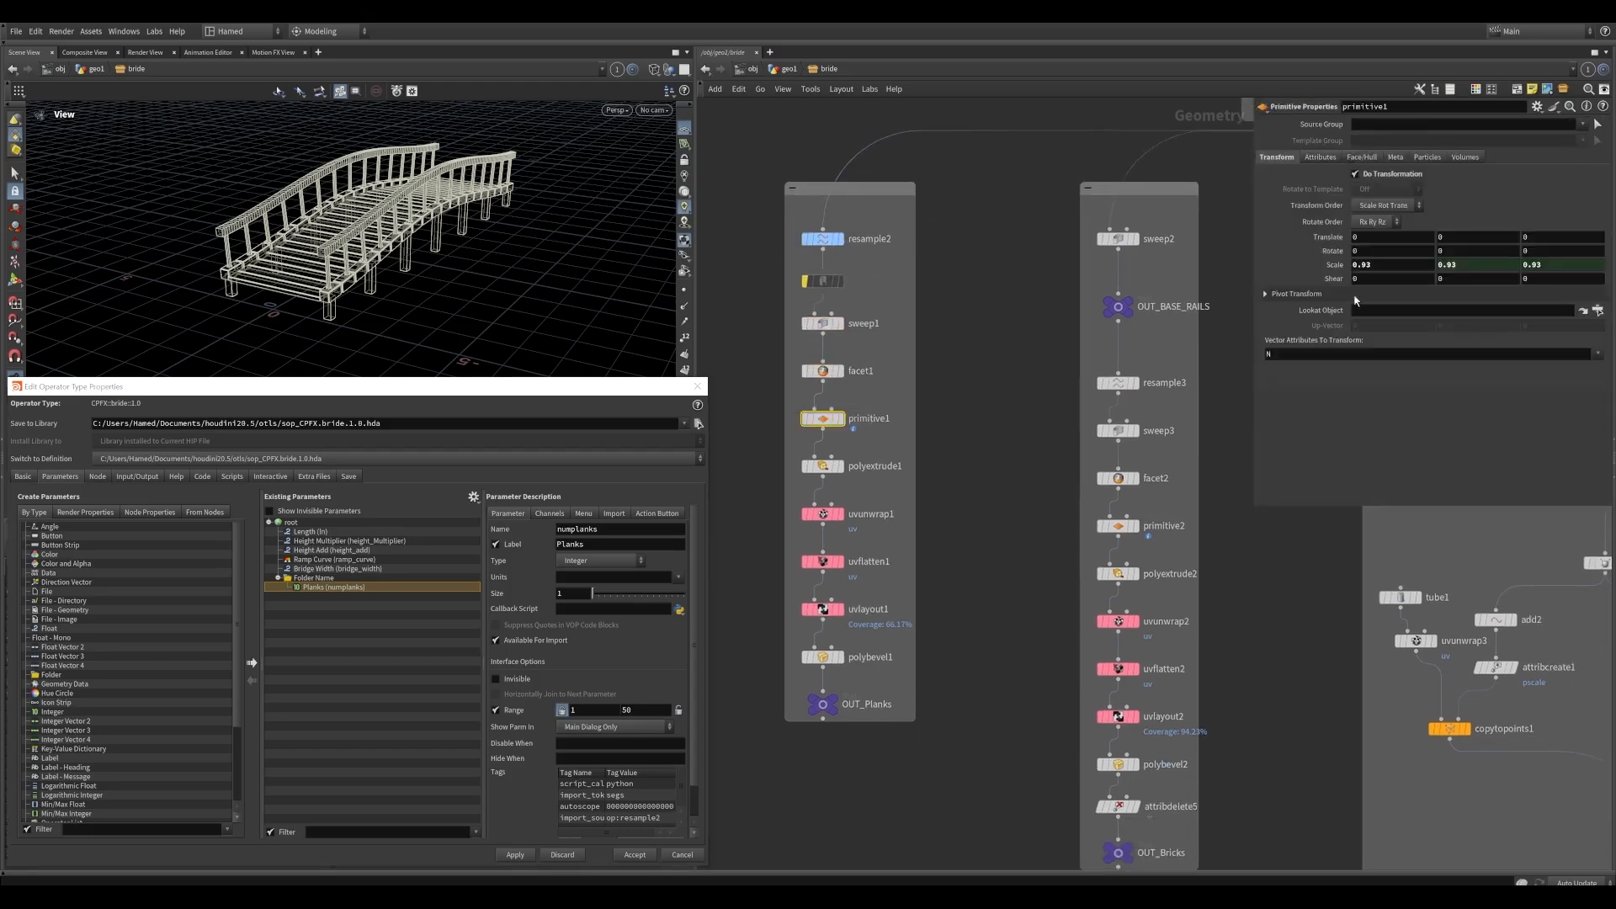
alt+drag(534, 260, 505, 278)
scroll(496, 287, up, 6)
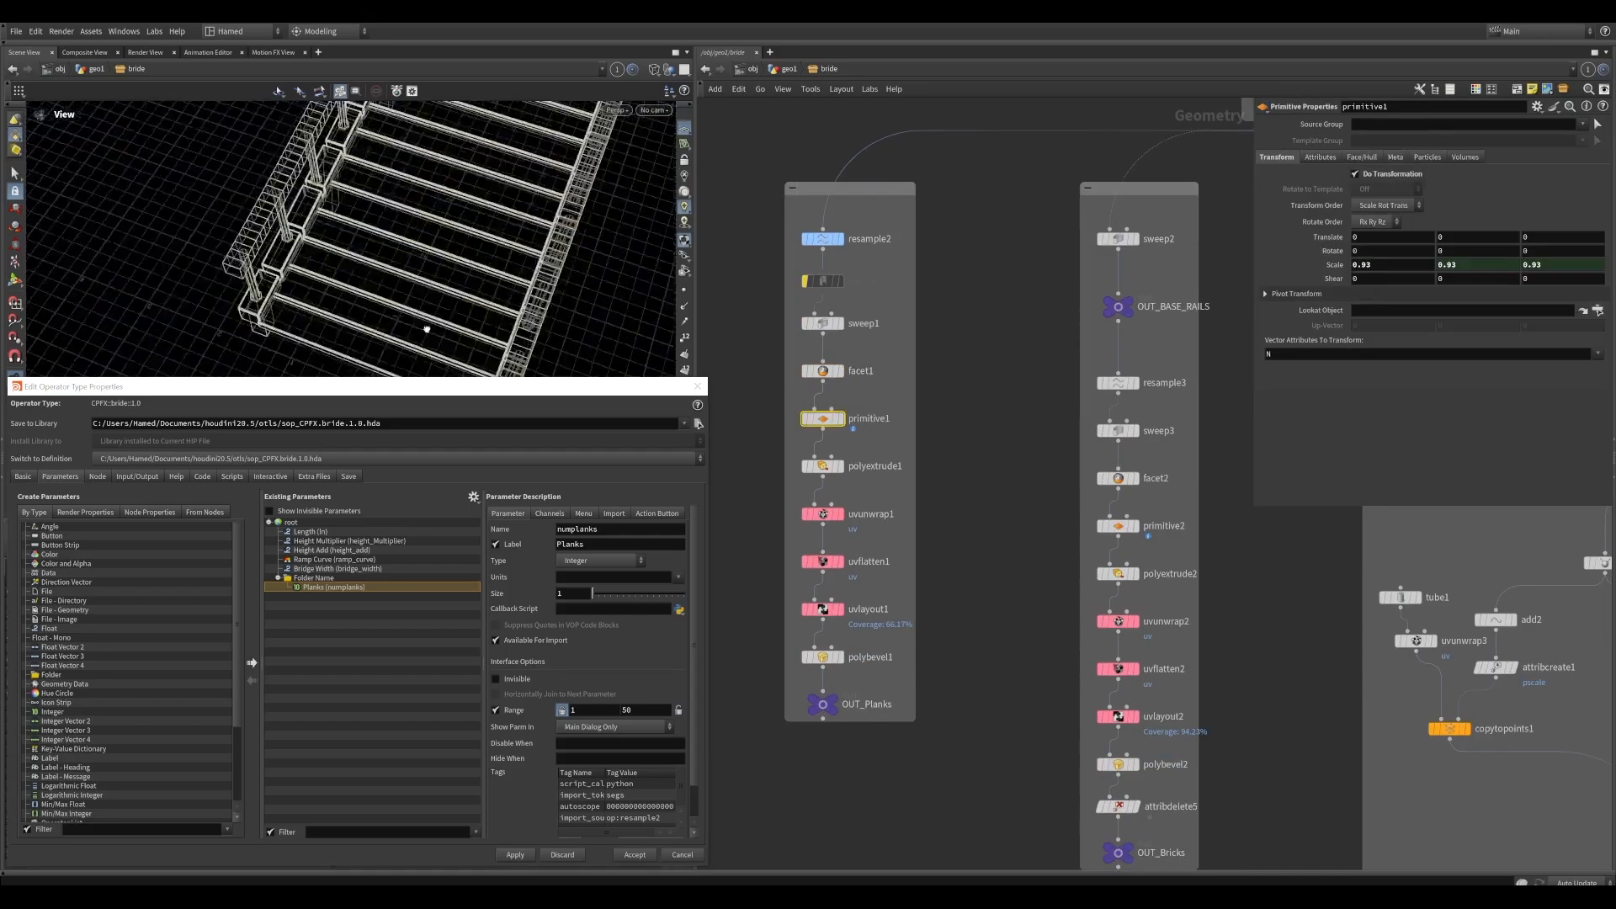
scroll(490, 294, up, 3)
scroll(360, 217, up, 2)
alt+drag(360, 216, 452, 259)
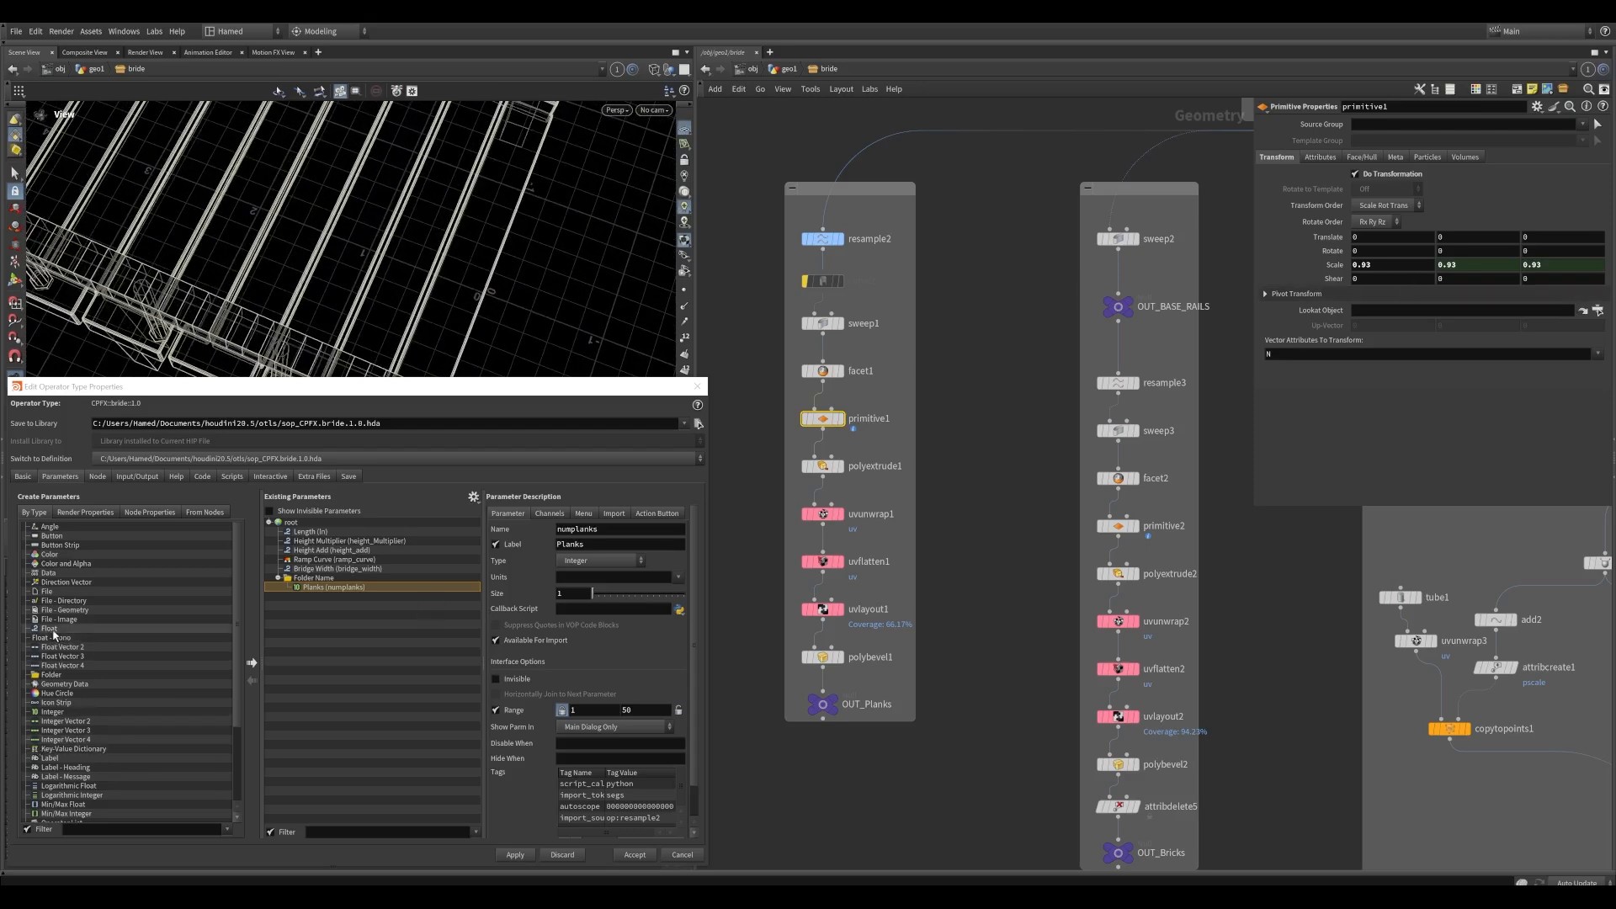
Add a Float parameter below Planks inside the planks folder, with the name planksgap and the label Gap
drag(48, 629, 290, 525)
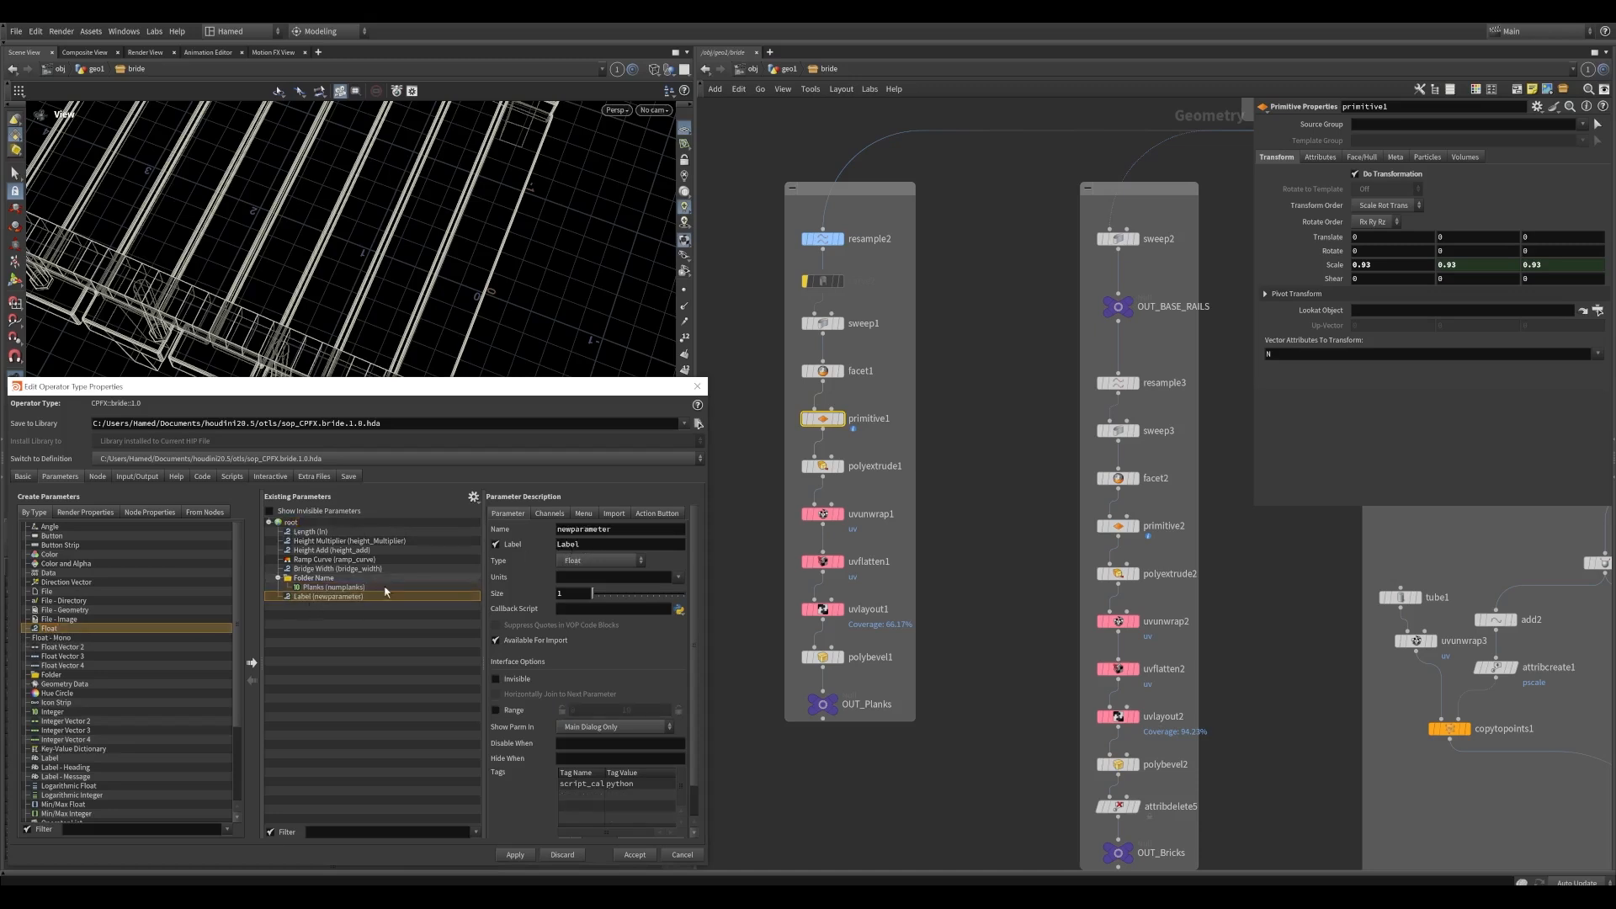
drag(308, 597, 311, 583)
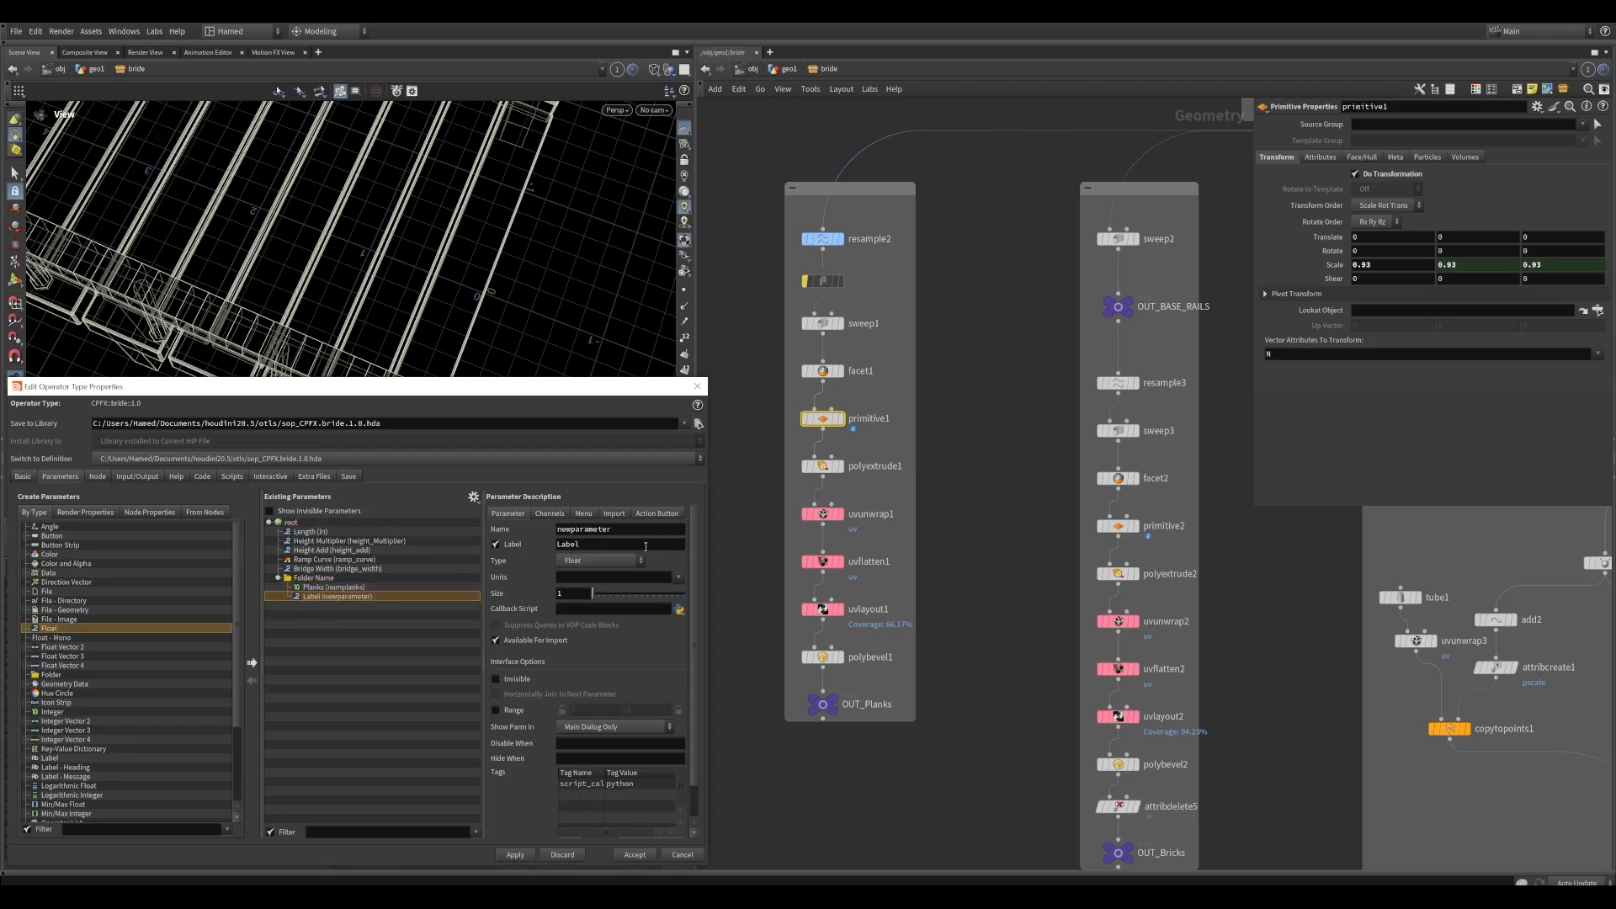
drag(637, 532, 512, 528)
text(pnal)
key(BackSpace)
key(BackSpace)
key(BackSpace)
key(Tab)
text(Gap)
key(Return)
Enable a range of 0 to 0.1 for the Gap parameter and accept the asset changes
click(495, 710)
click(625, 712)
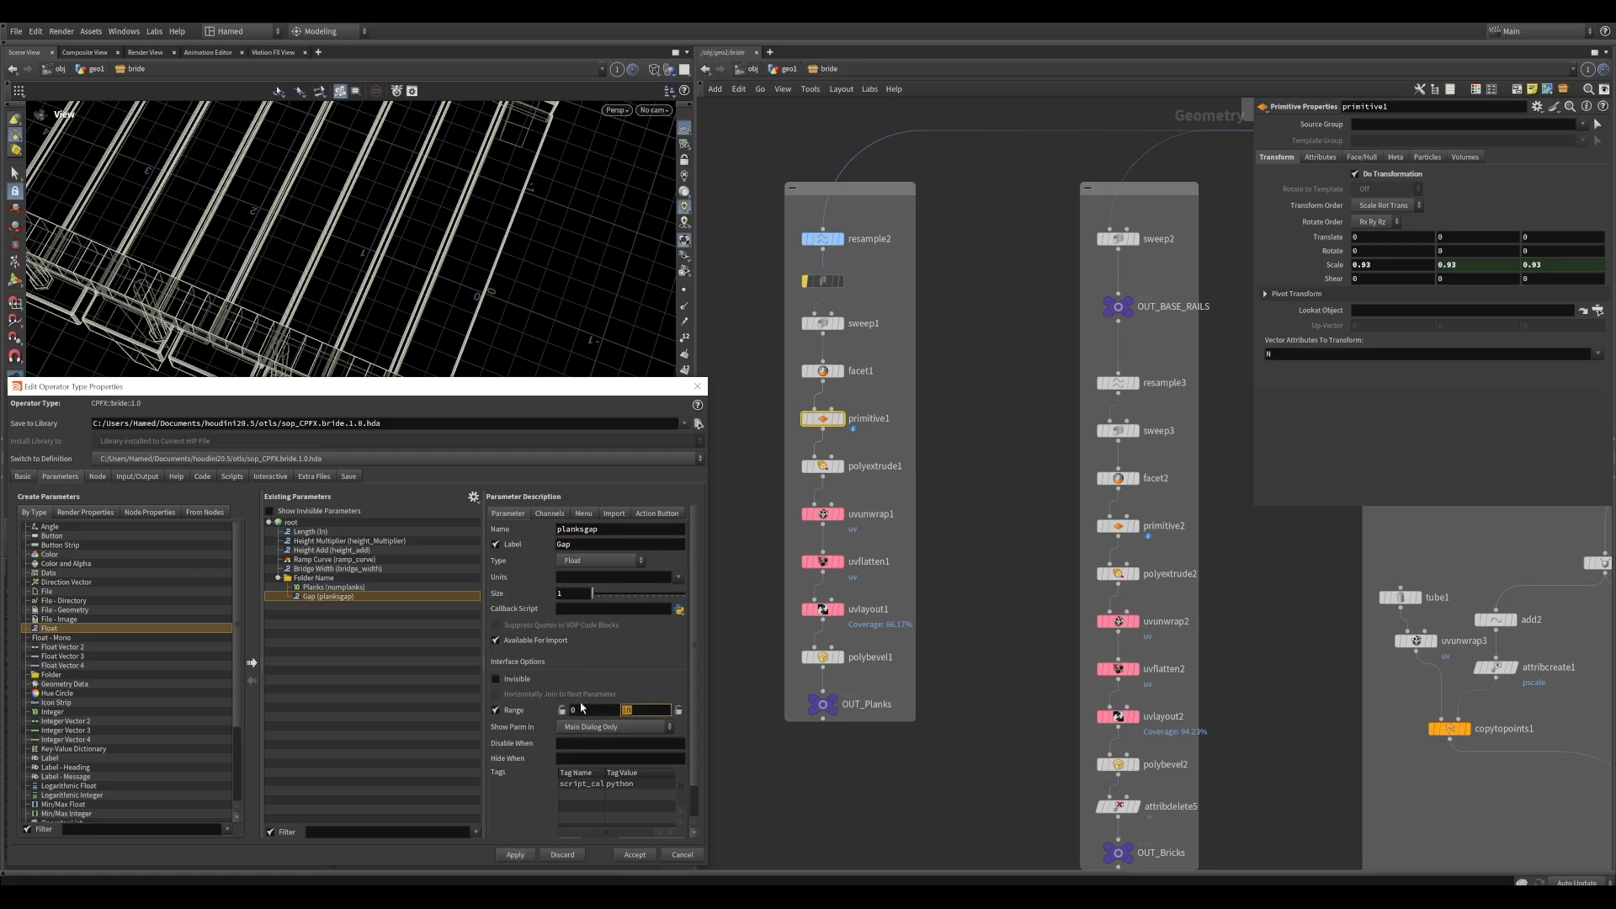
text(0.5)
key(Return)
click(515, 854)
double_click(632, 710)
key(Return)
click(544, 514)
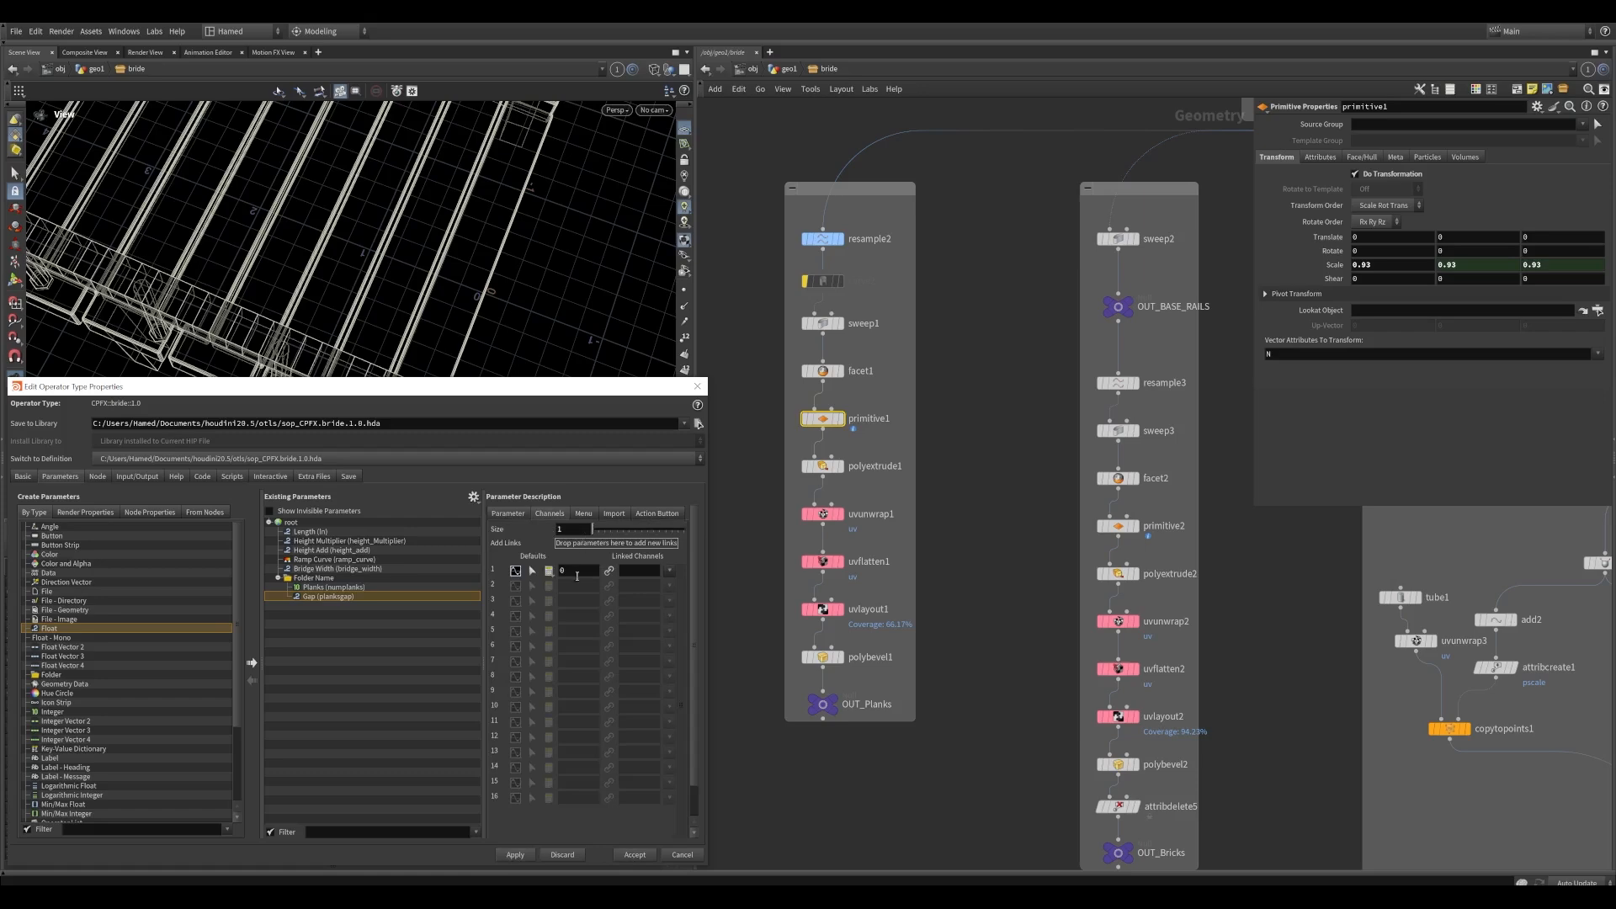
click(507, 514)
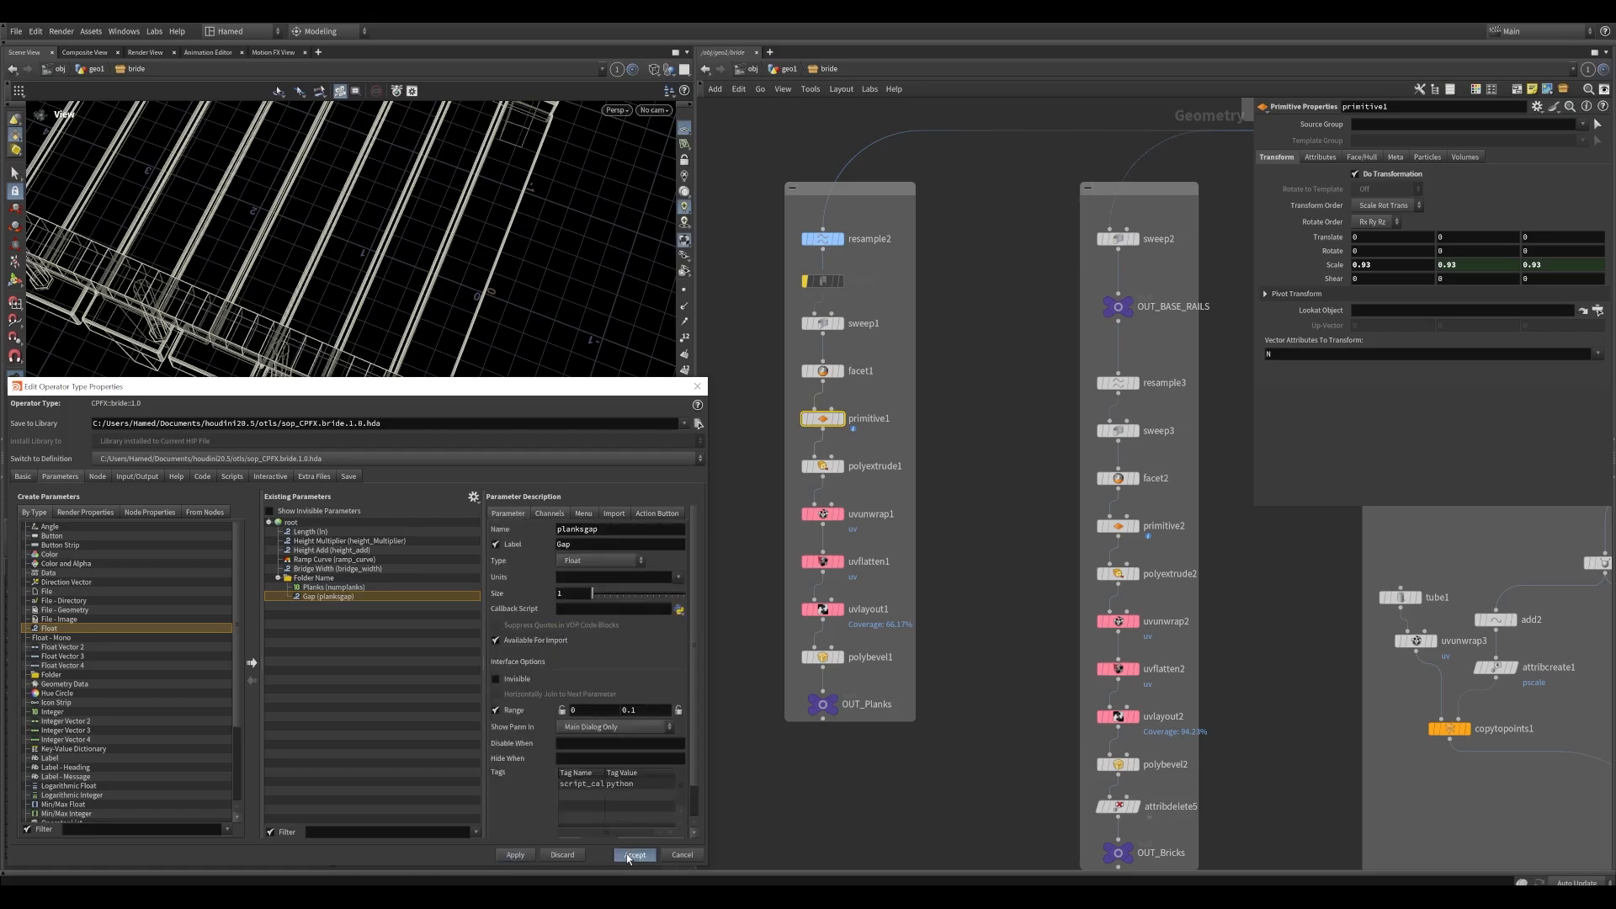
Copy the asset's Gap parameter and set primitive1's first Scale value to the expression 1 - ch("../planksgap")
click(794, 72)
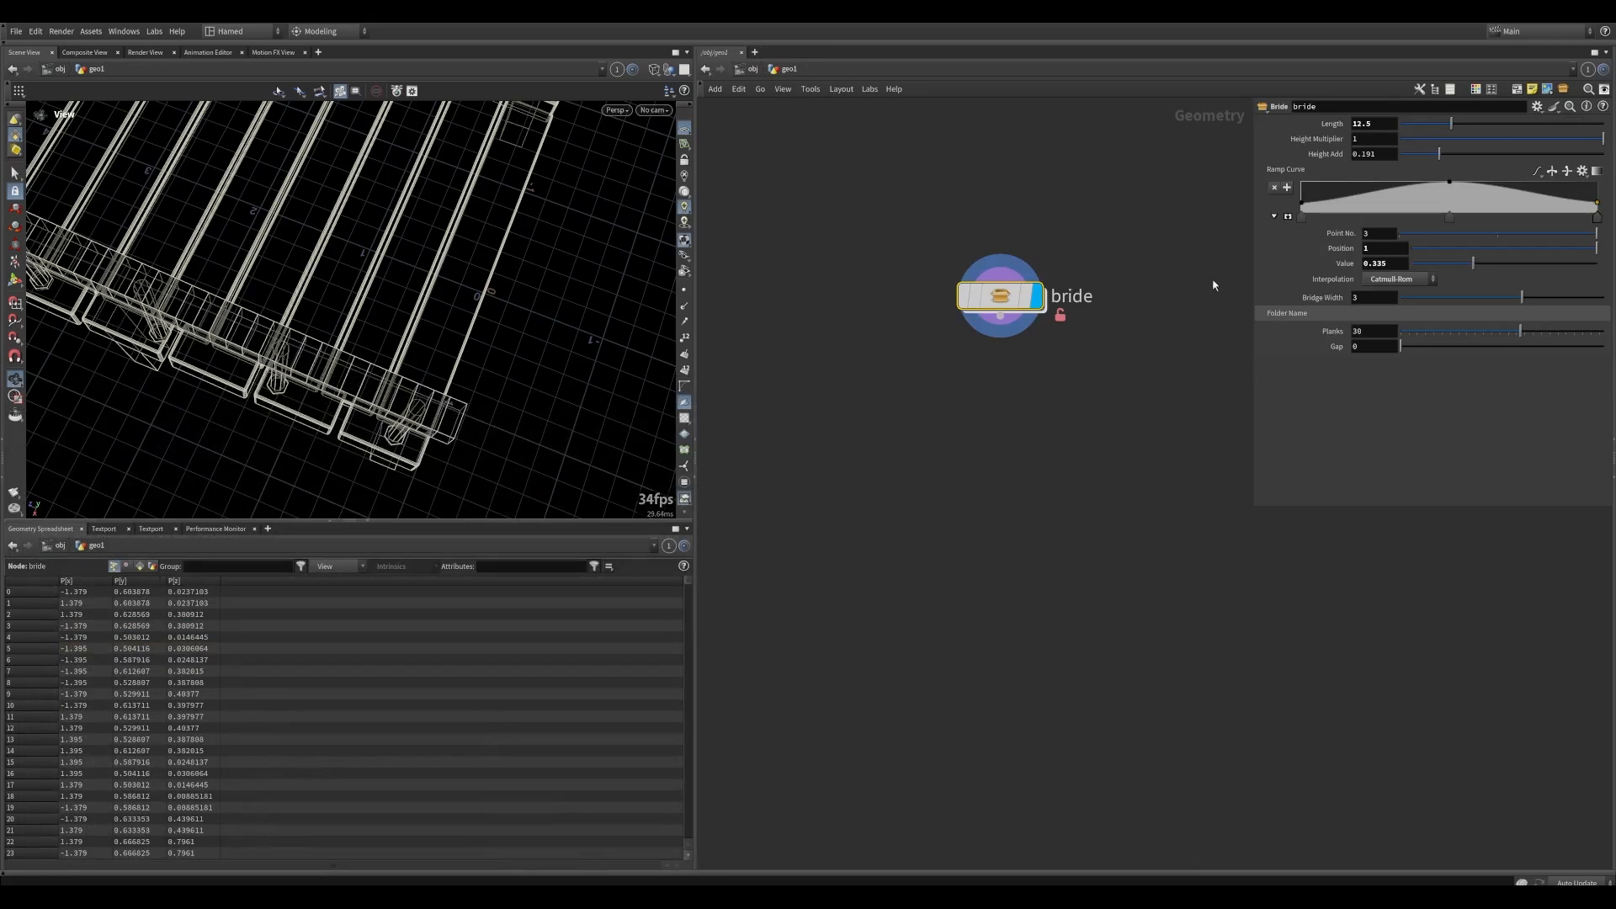
right_click(1330, 347)
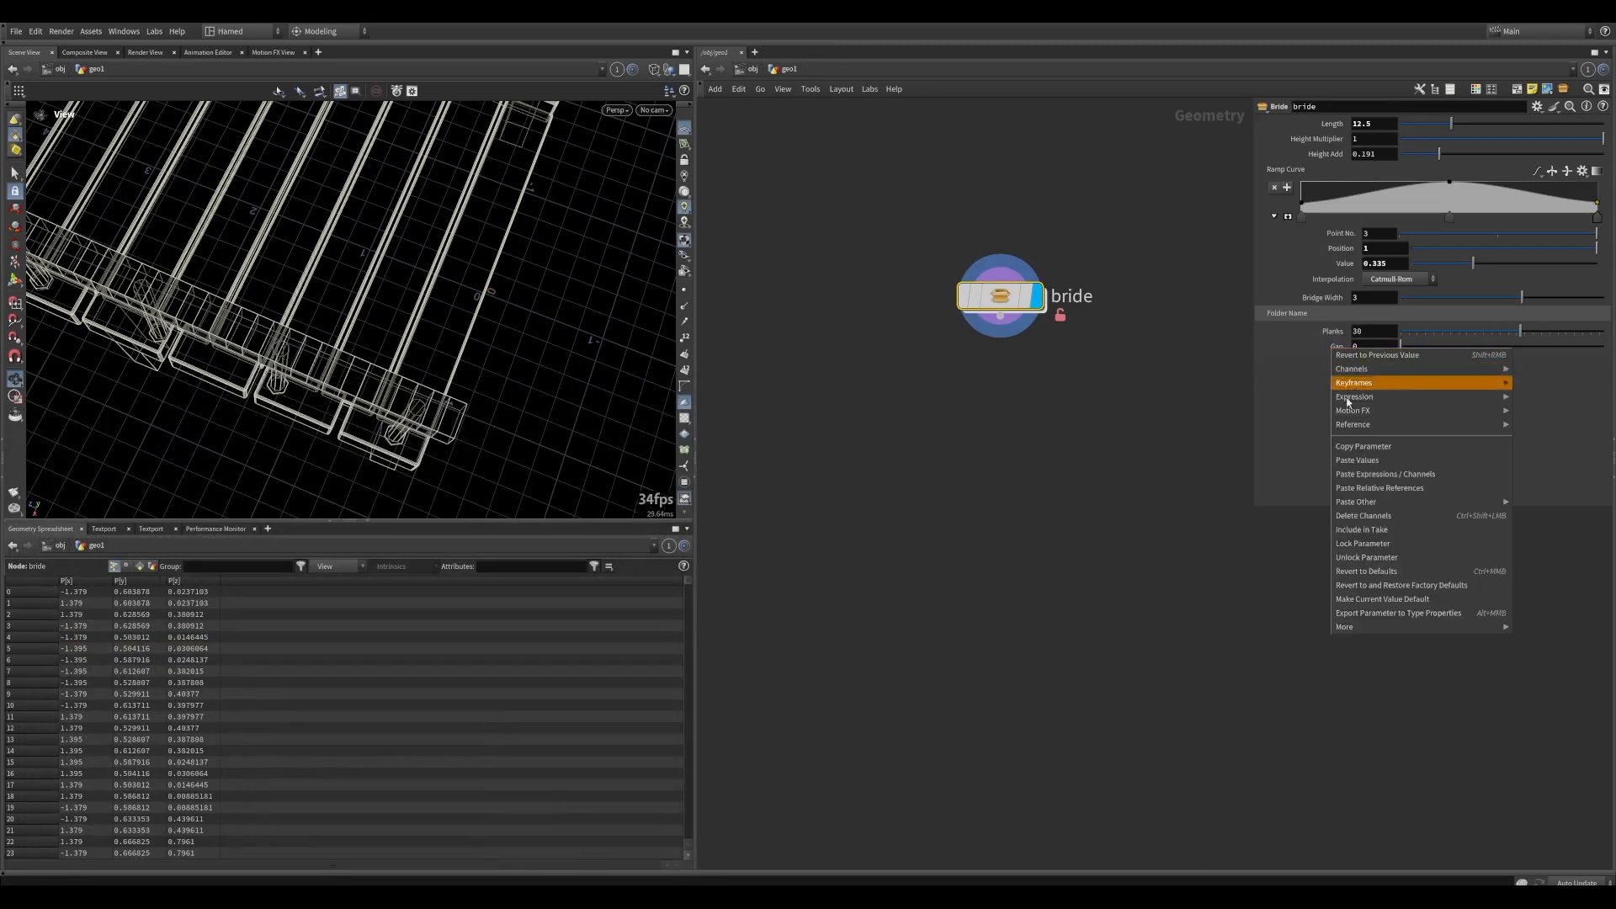
click(1380, 445)
double_click(989, 303)
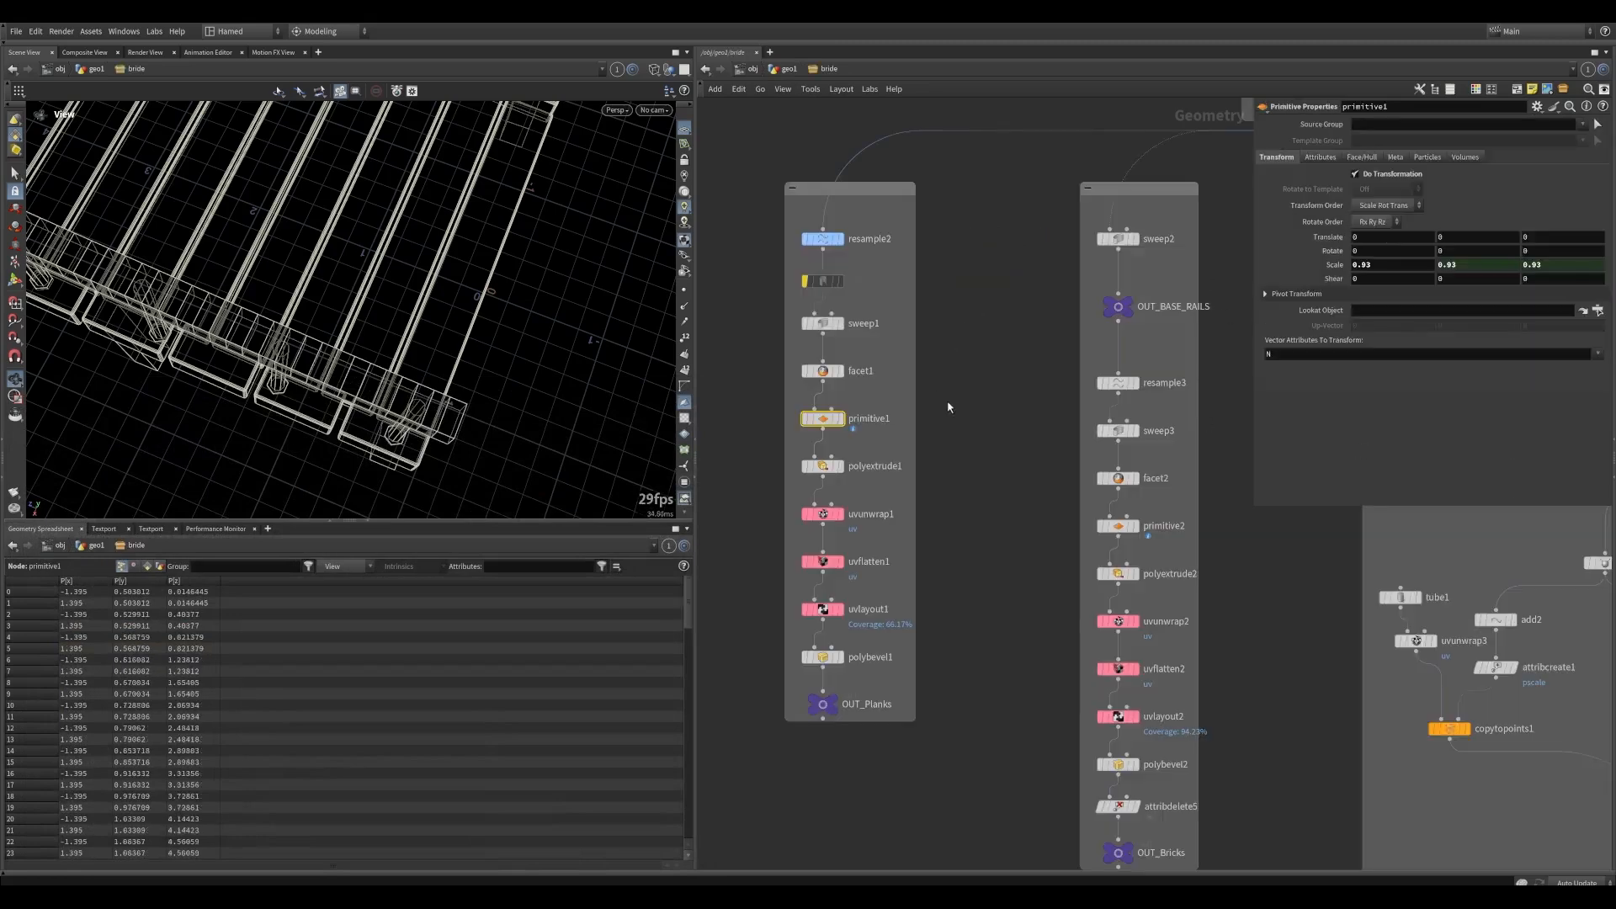
double_click(1389, 264)
text(1)
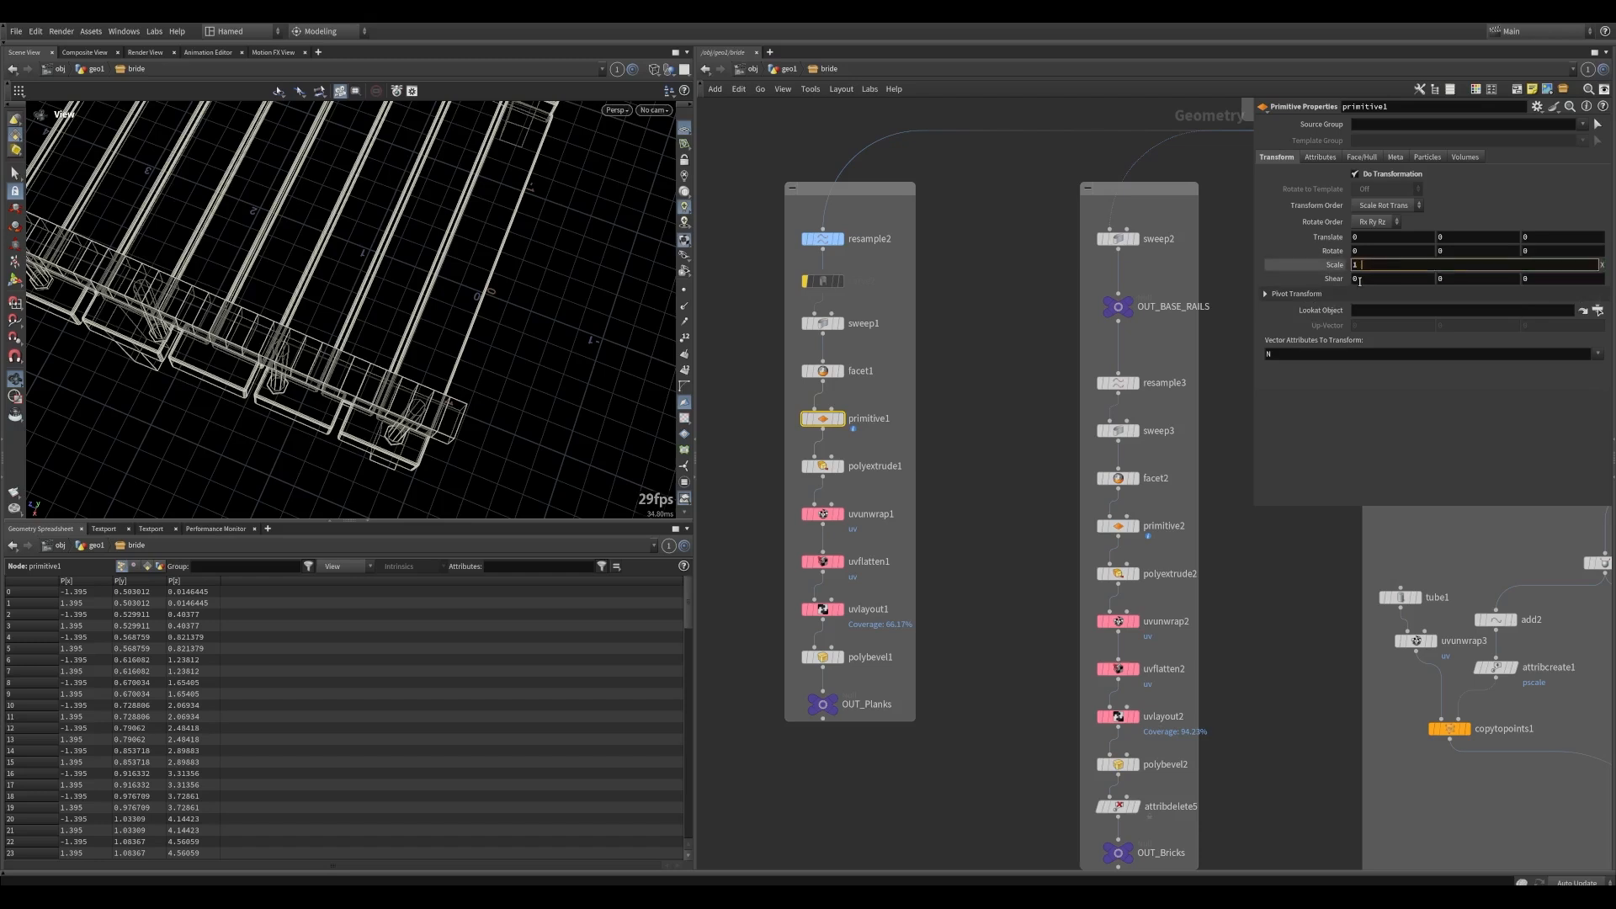
text( -)
right_click(1392, 266)
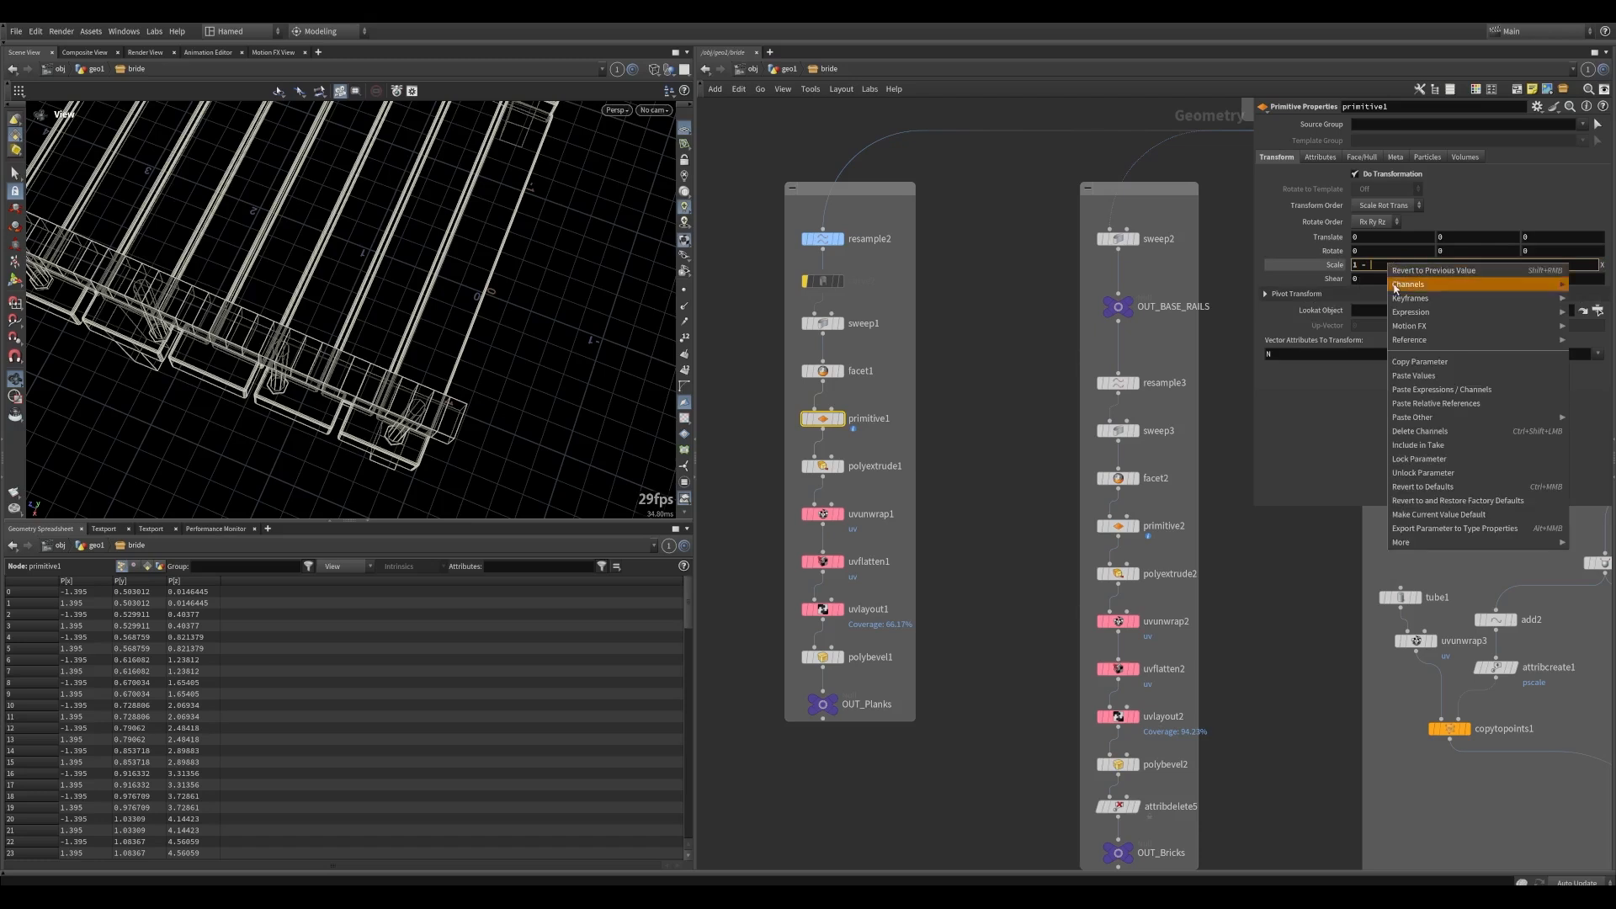
click(1431, 404)
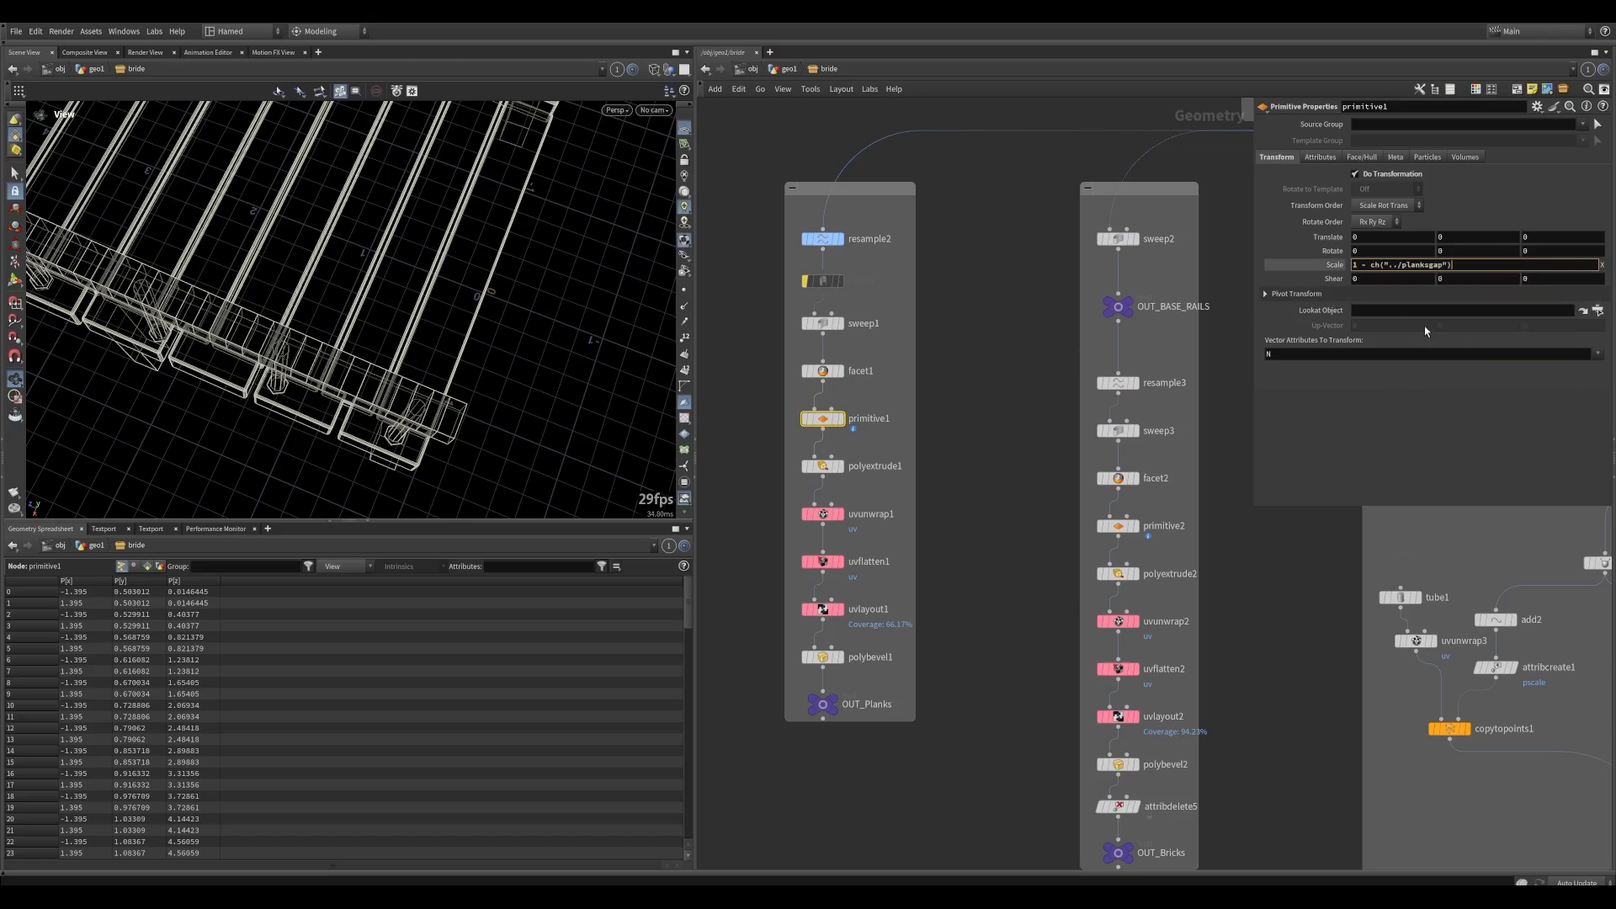
key(Return)
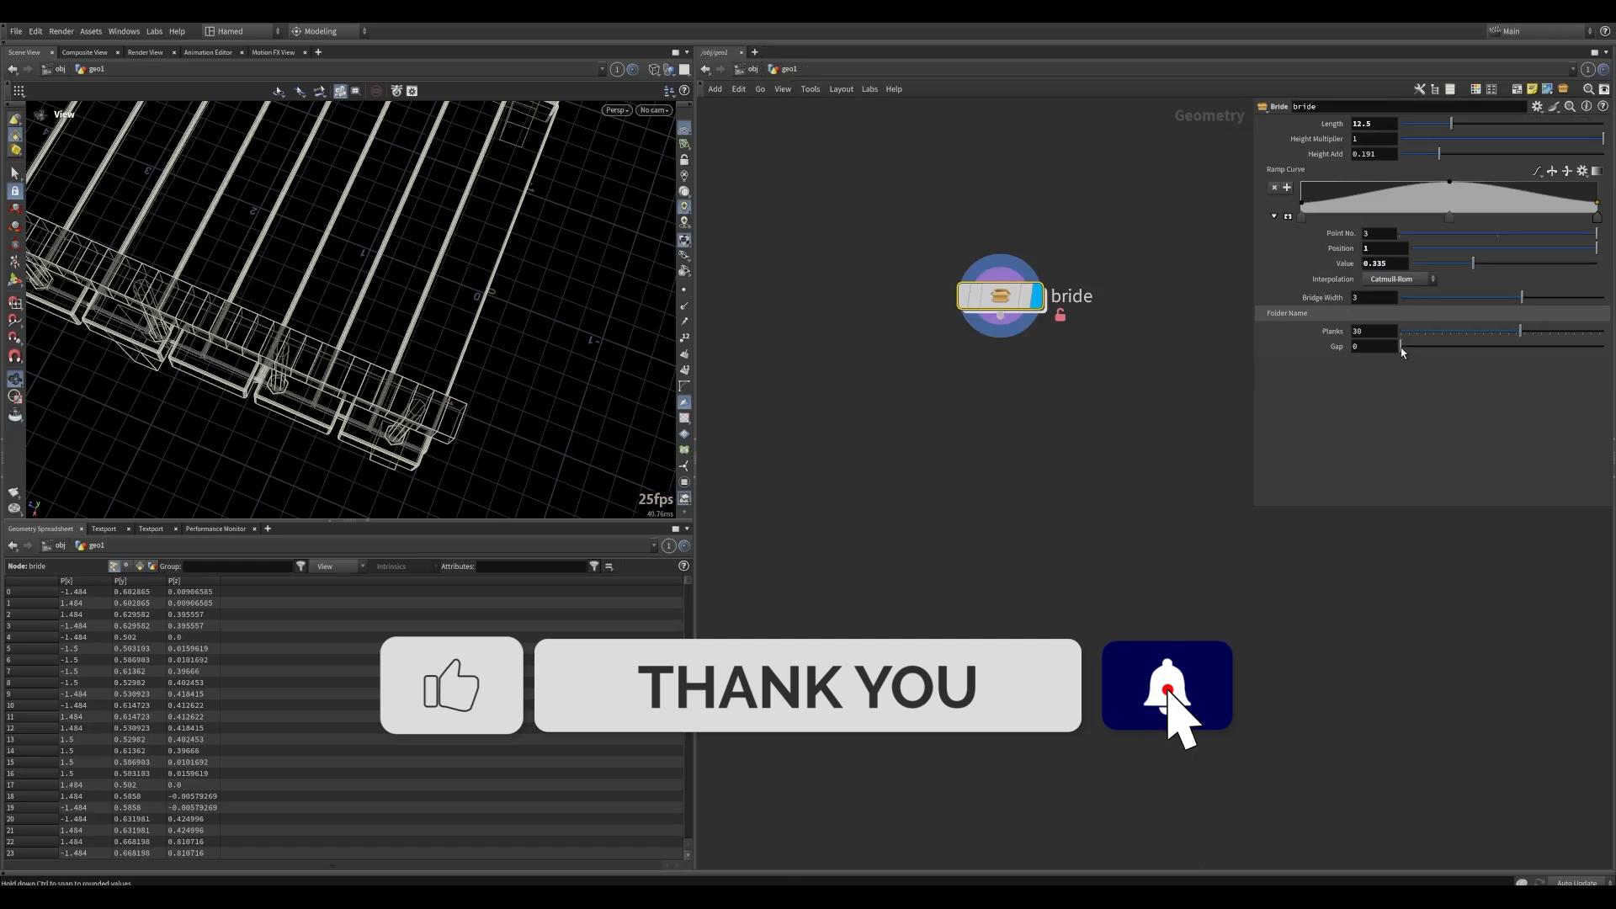
Raise the asset's Gap to about 0.0554 and check its effect on the planks and on primitive1's scale
drag(1401, 347, 1514, 346)
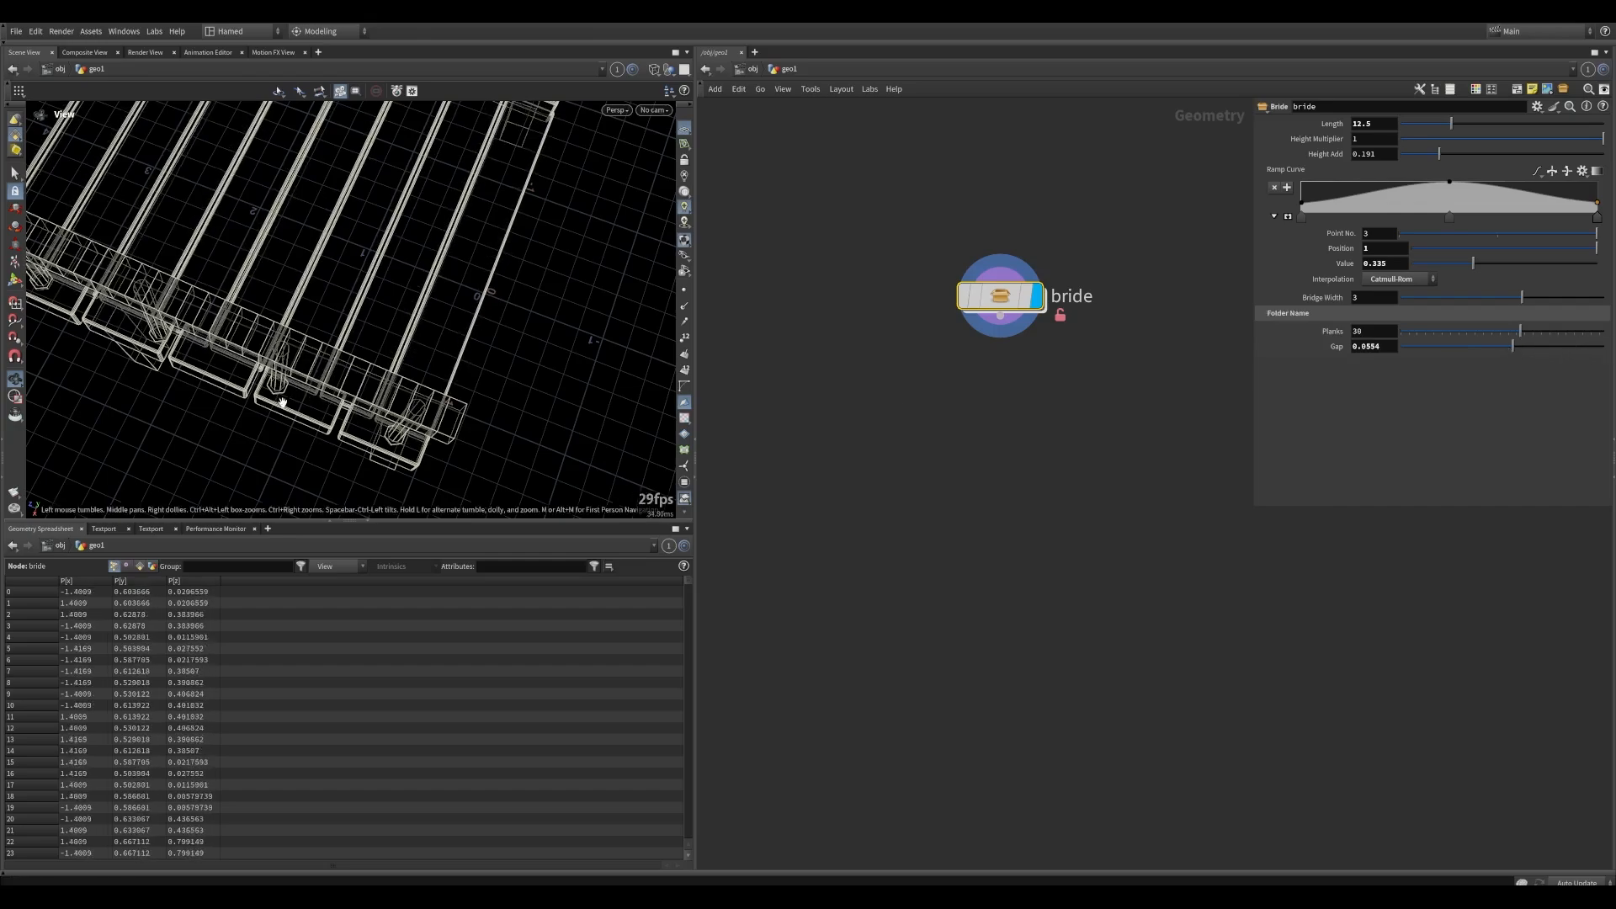
drag(282, 402, 253, 311)
double_click(1001, 296)
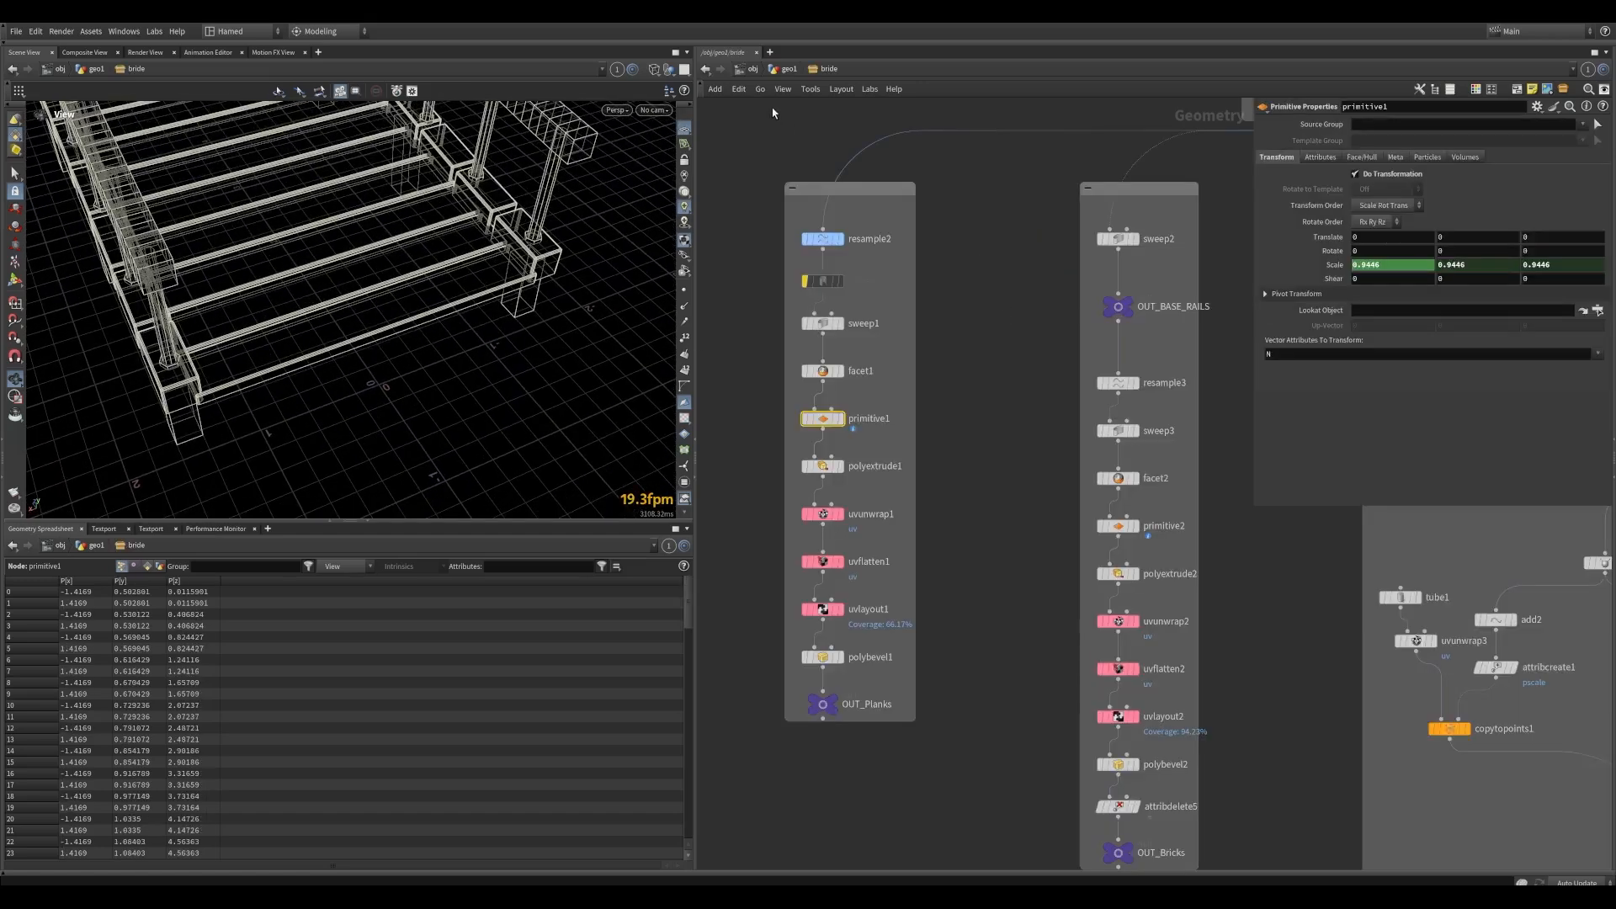
click(795, 69)
Open the type properties of the bride asset again
right_click(999, 294)
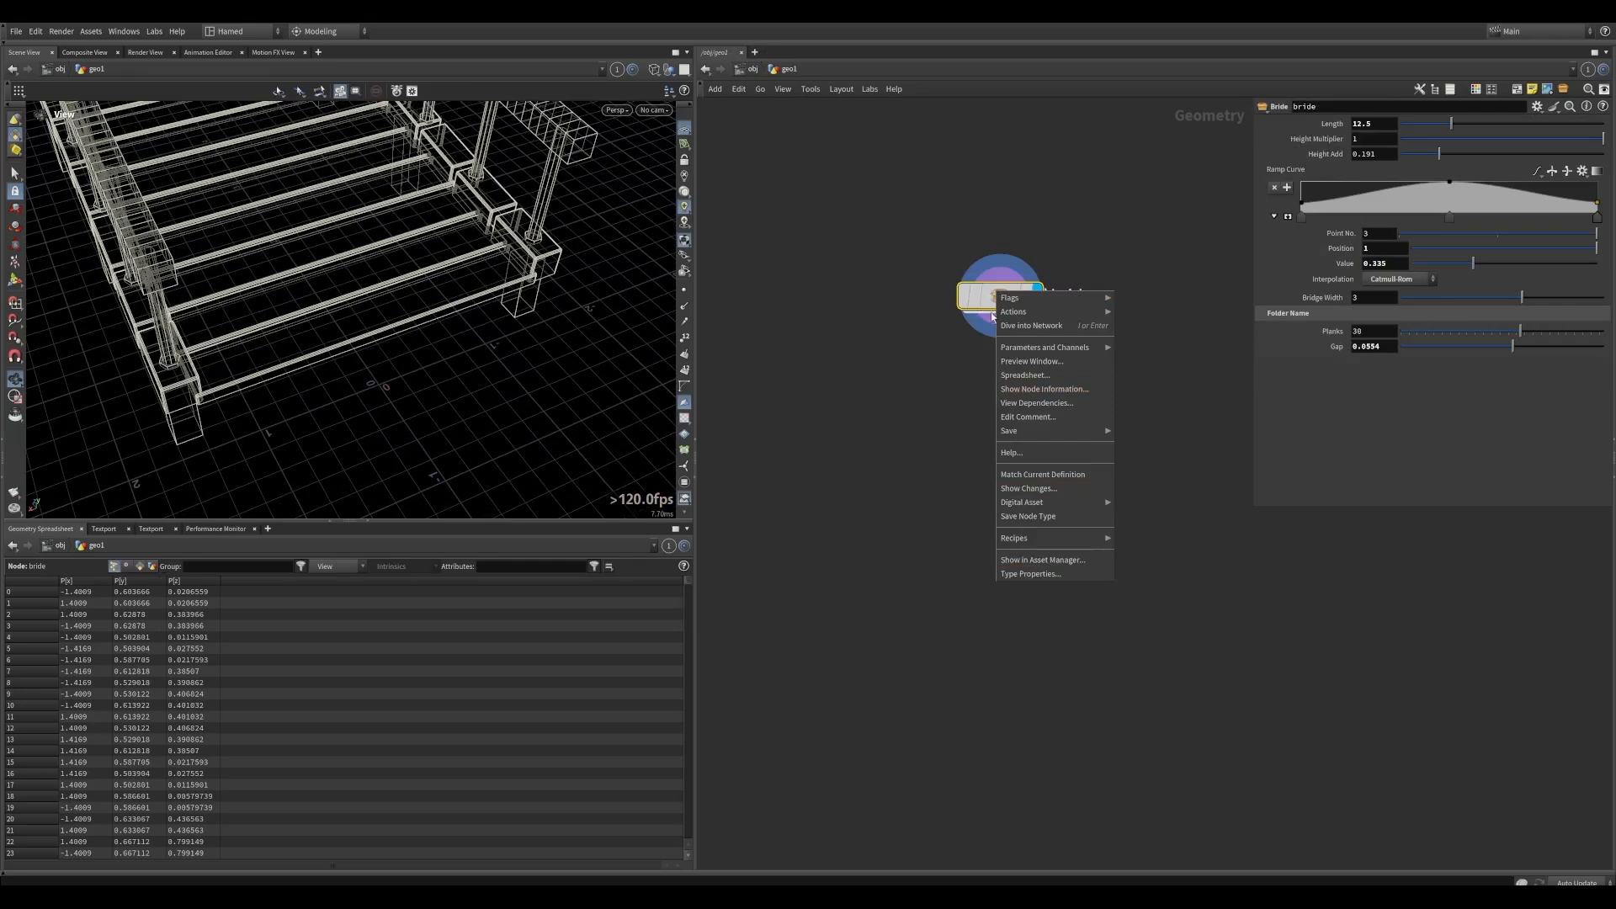
click(937, 458)
right_click(1001, 296)
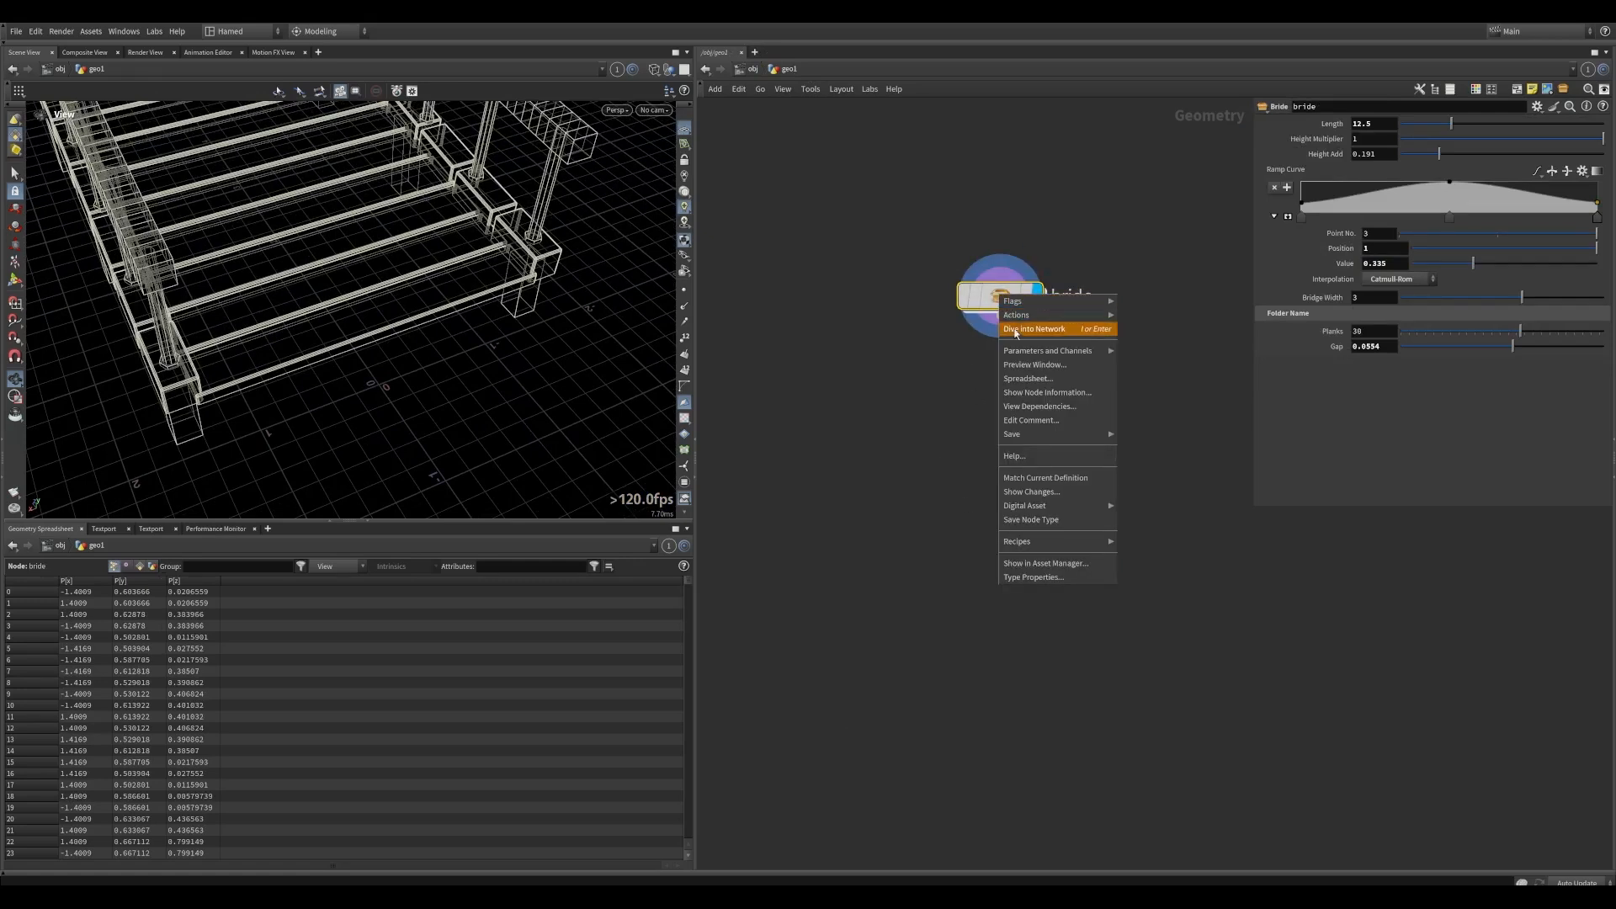
click(1040, 579)
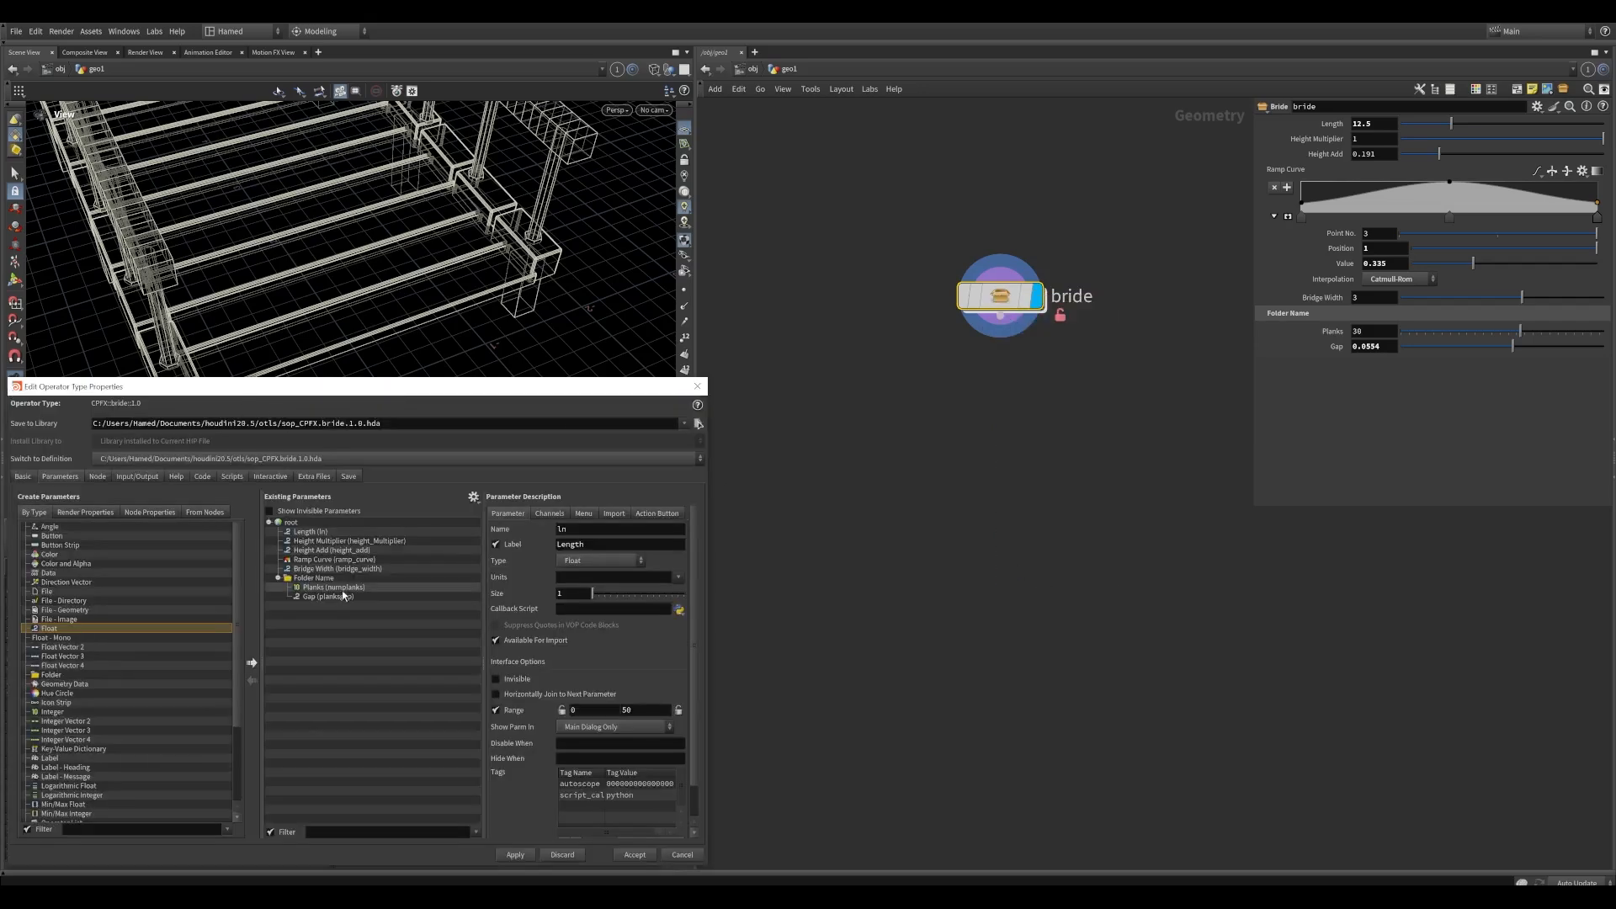
Promote polyextrude1's Distance into the asset's planks folder, naming it thickness with the label Thickness
double_click(1001, 295)
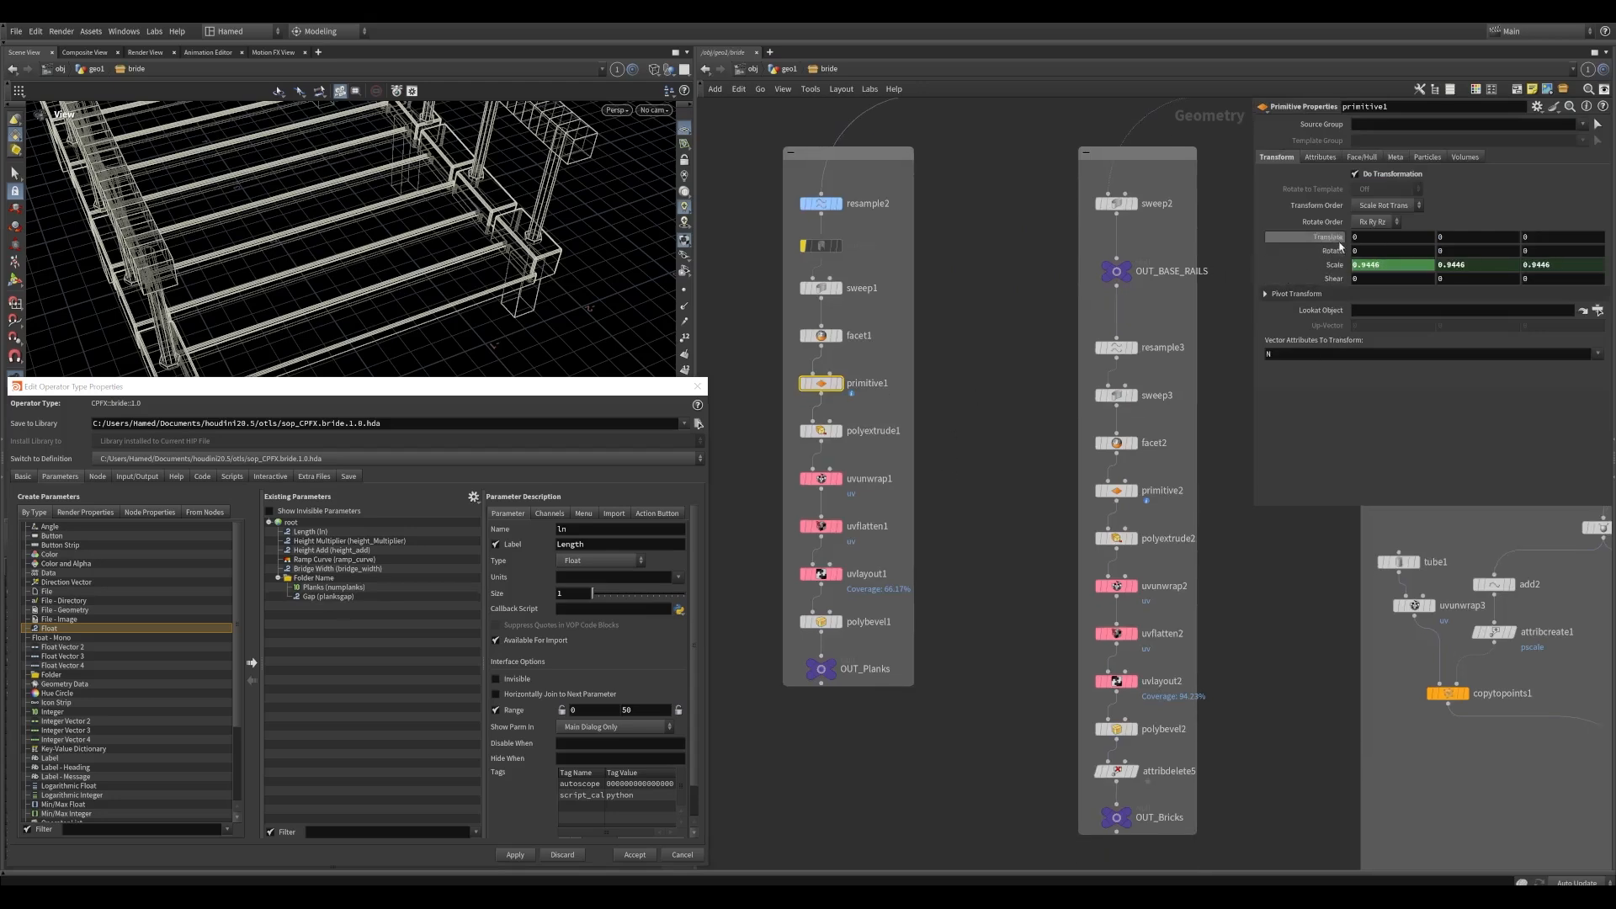
click(822, 430)
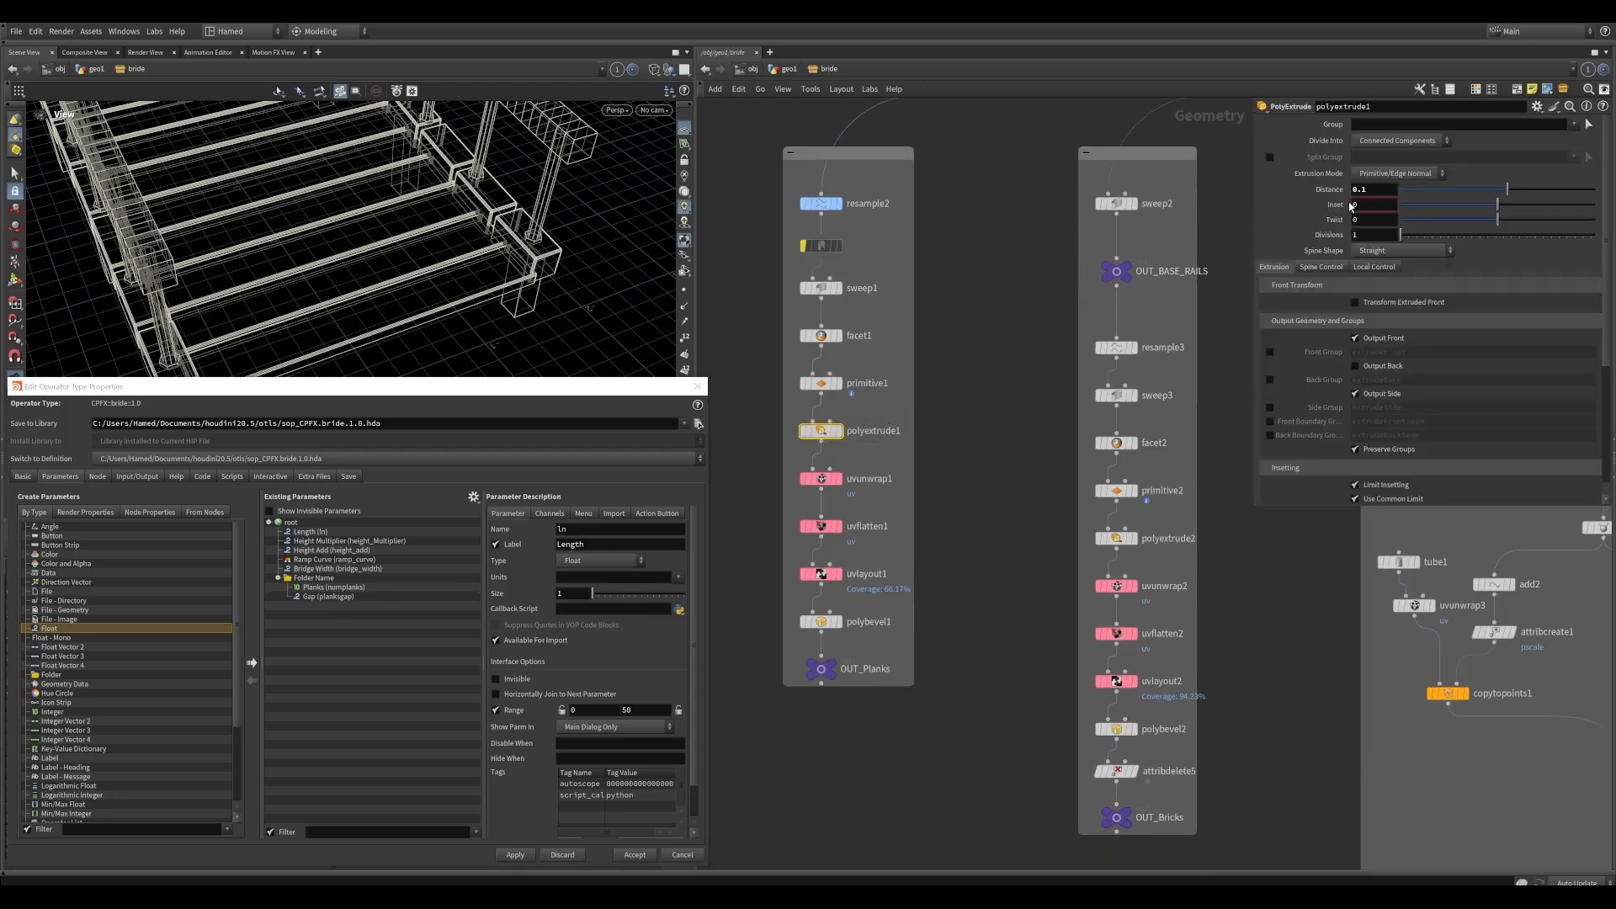
drag(377, 221, 480, 258)
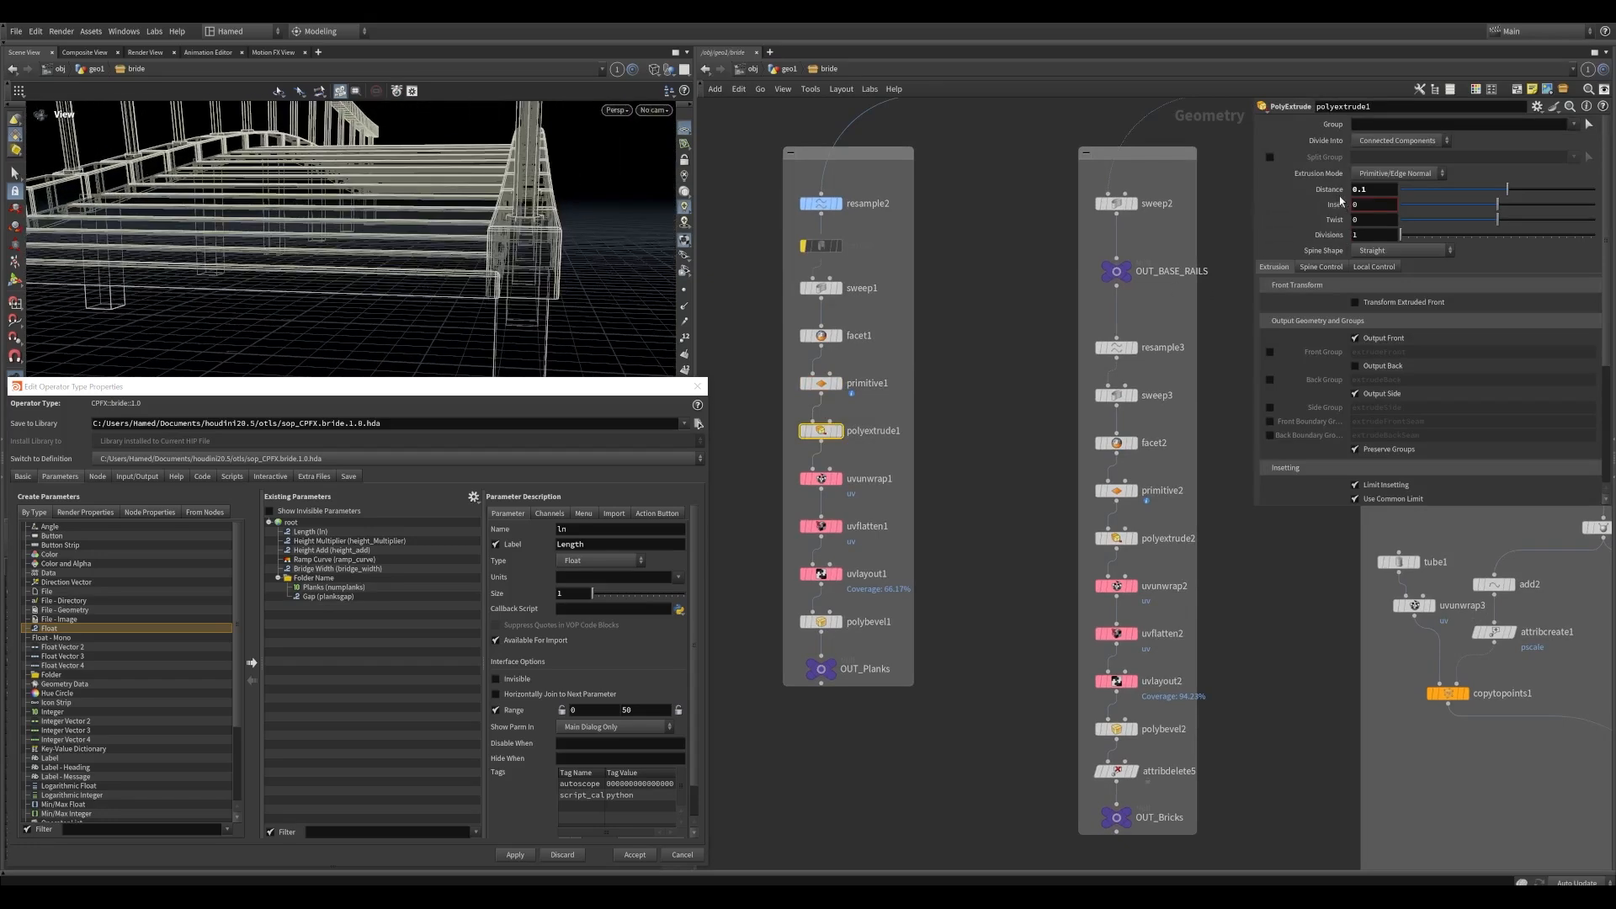
drag(300, 533, 305, 579)
drag(578, 530, 556, 531)
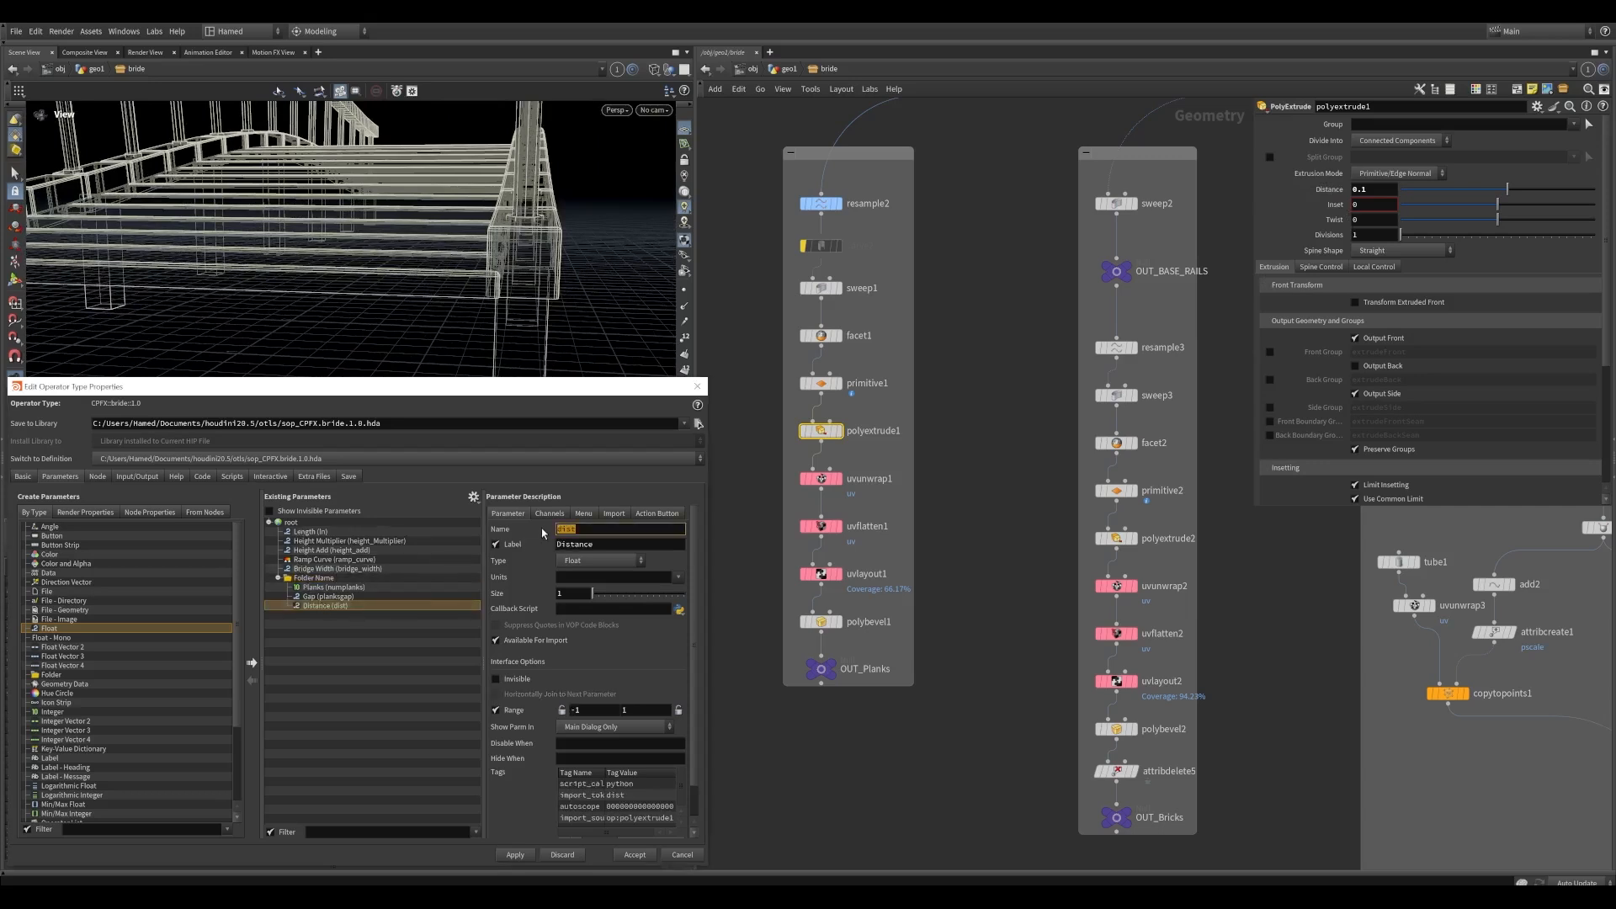
text(thickness)
key(Tab)
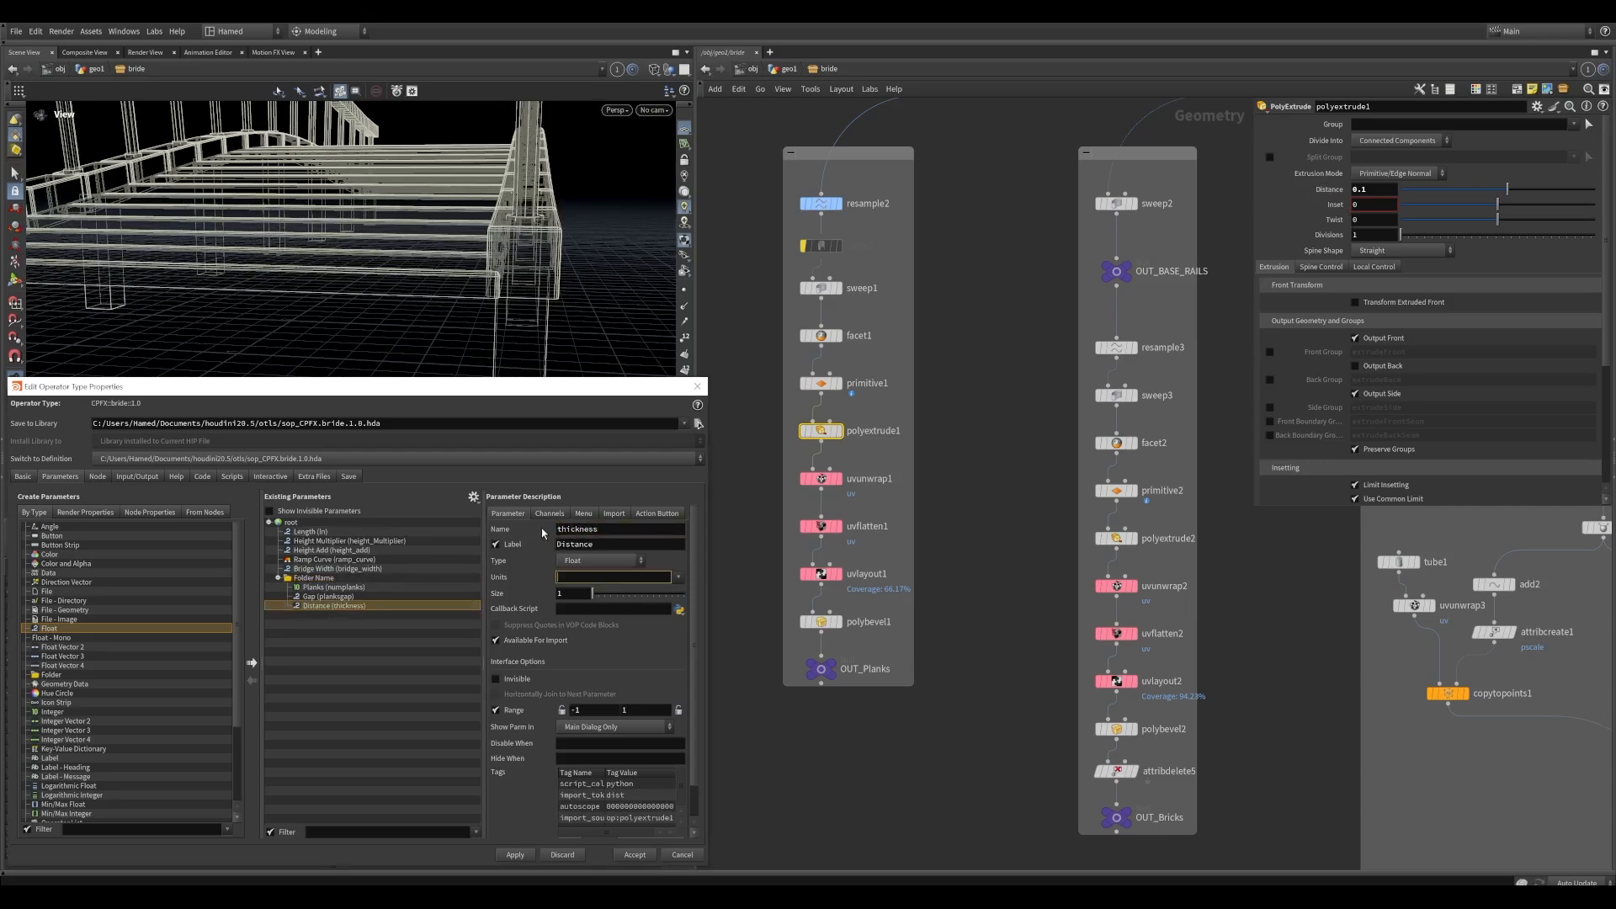
key(shift+Tab)
key(Tab)
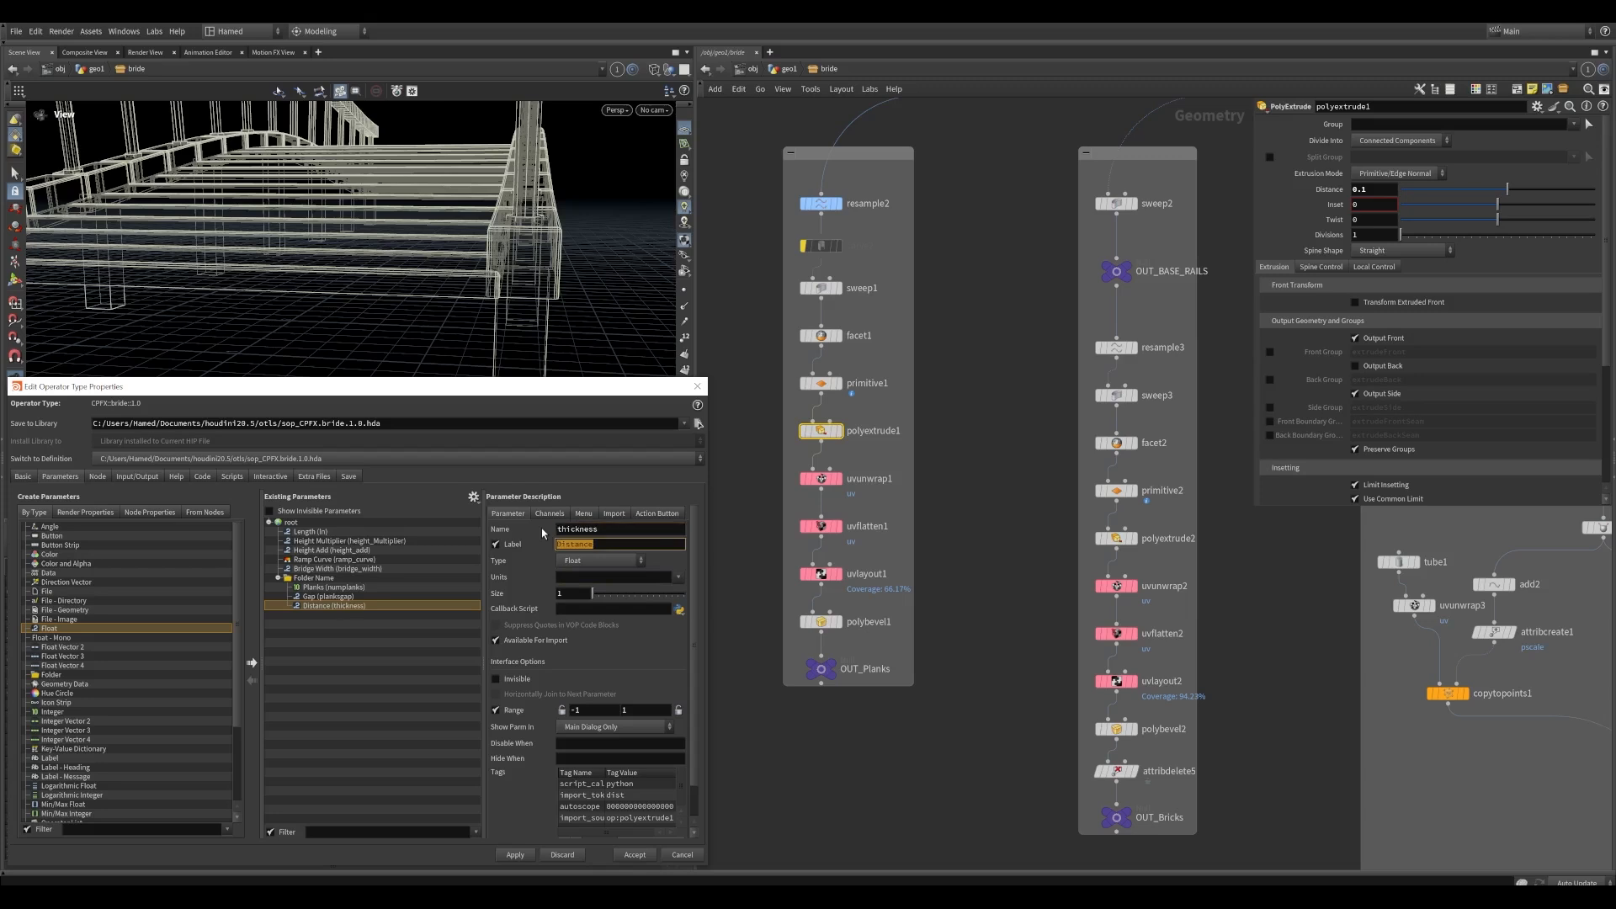
text(Thickness)
key(Return)
Set the Thickness range to 0.1 to 0.5, lock its upper limit and apply the asset changes
drag(584, 710, 528, 708)
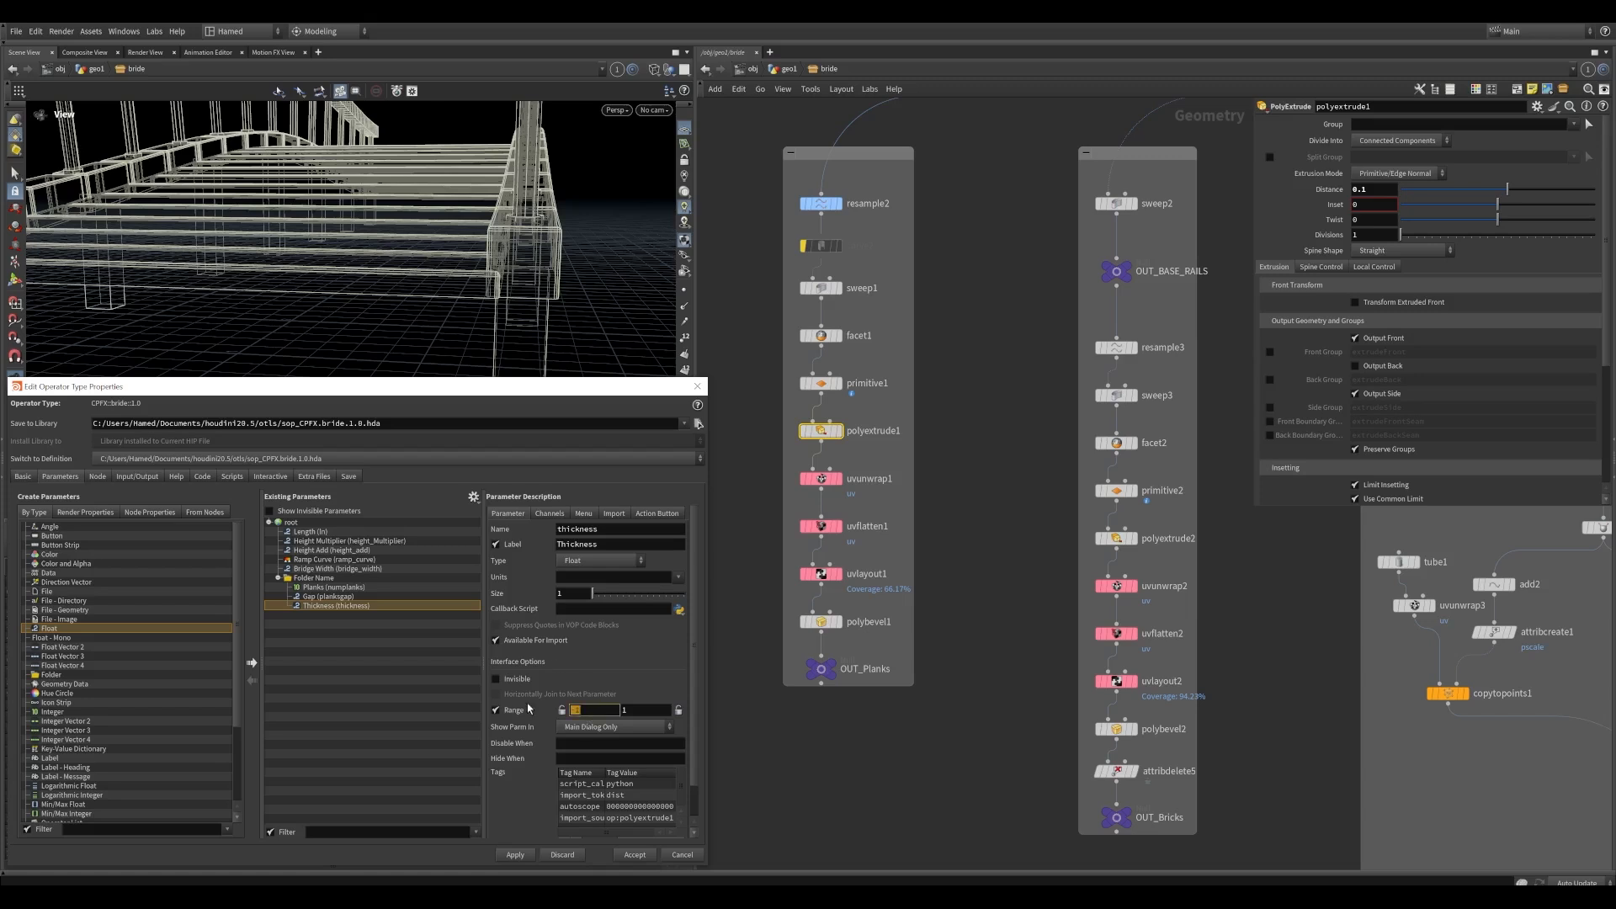
text(0.1)
key(Tab)
key(Return)
click(678, 710)
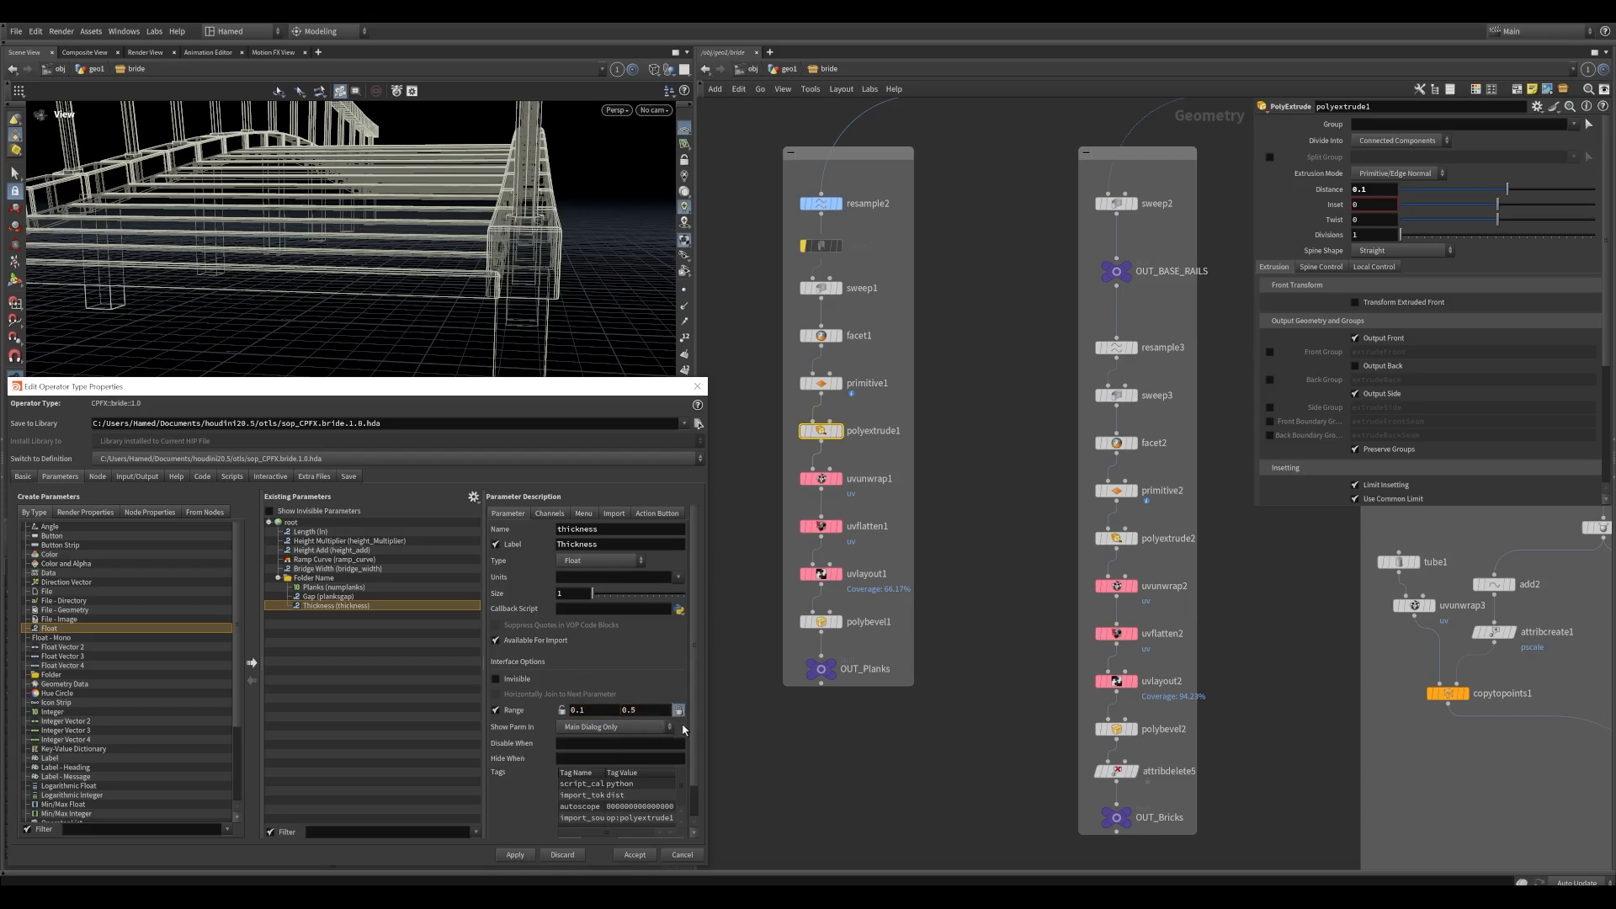
click(517, 856)
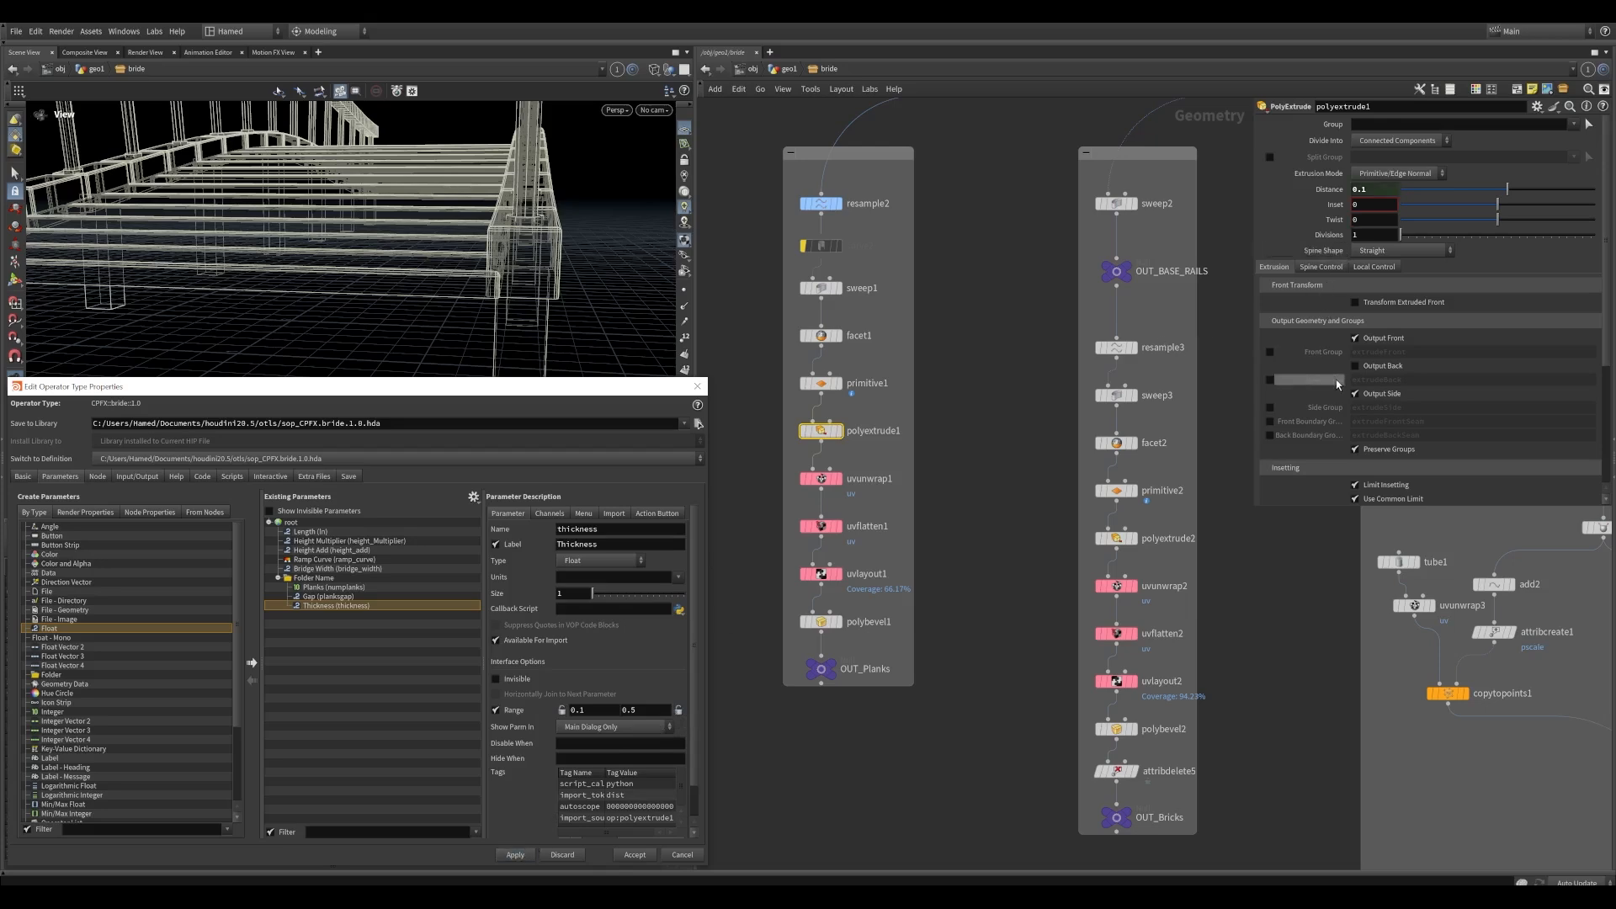
Test polyextrude1's Output Back on the plank undersides, promote that toggle into the planks folder and apply
mouse_move(471, 253)
mouse_down()
mouse_move(522, 244)
mouse_move(583, 181)
mouse_move(520, 255)
mouse_move(527, 226)
mouse_up()
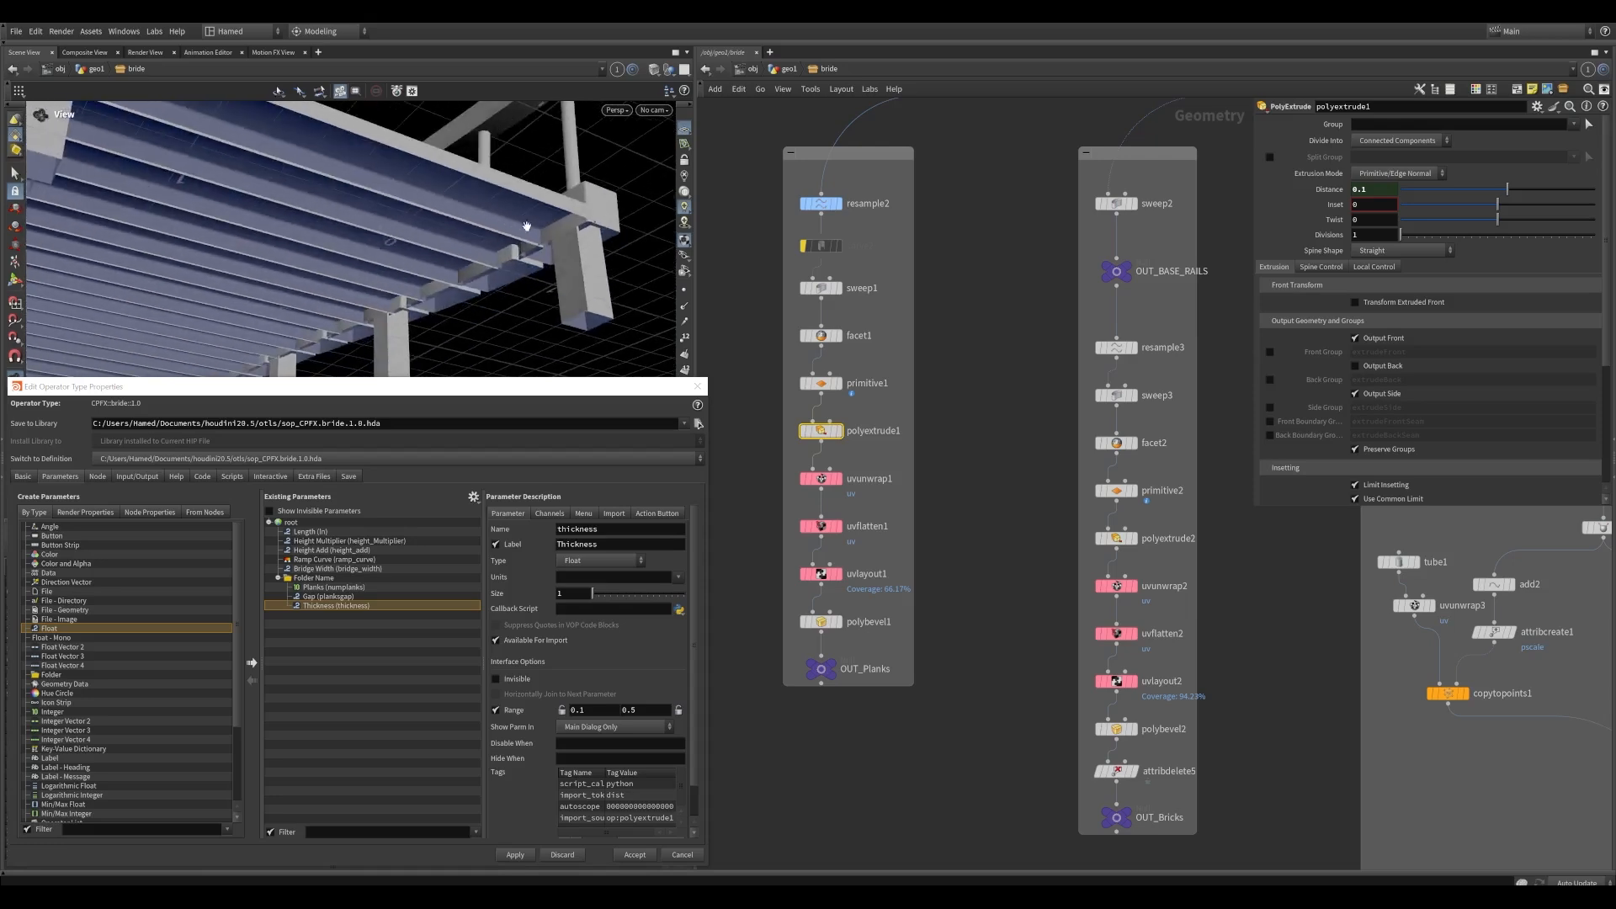
click(1356, 366)
click(1356, 368)
mouse_move(536, 217)
mouse_down()
mouse_move(505, 275)
mouse_move(535, 223)
mouse_move(476, 238)
mouse_move(508, 230)
mouse_up()
click(1355, 367)
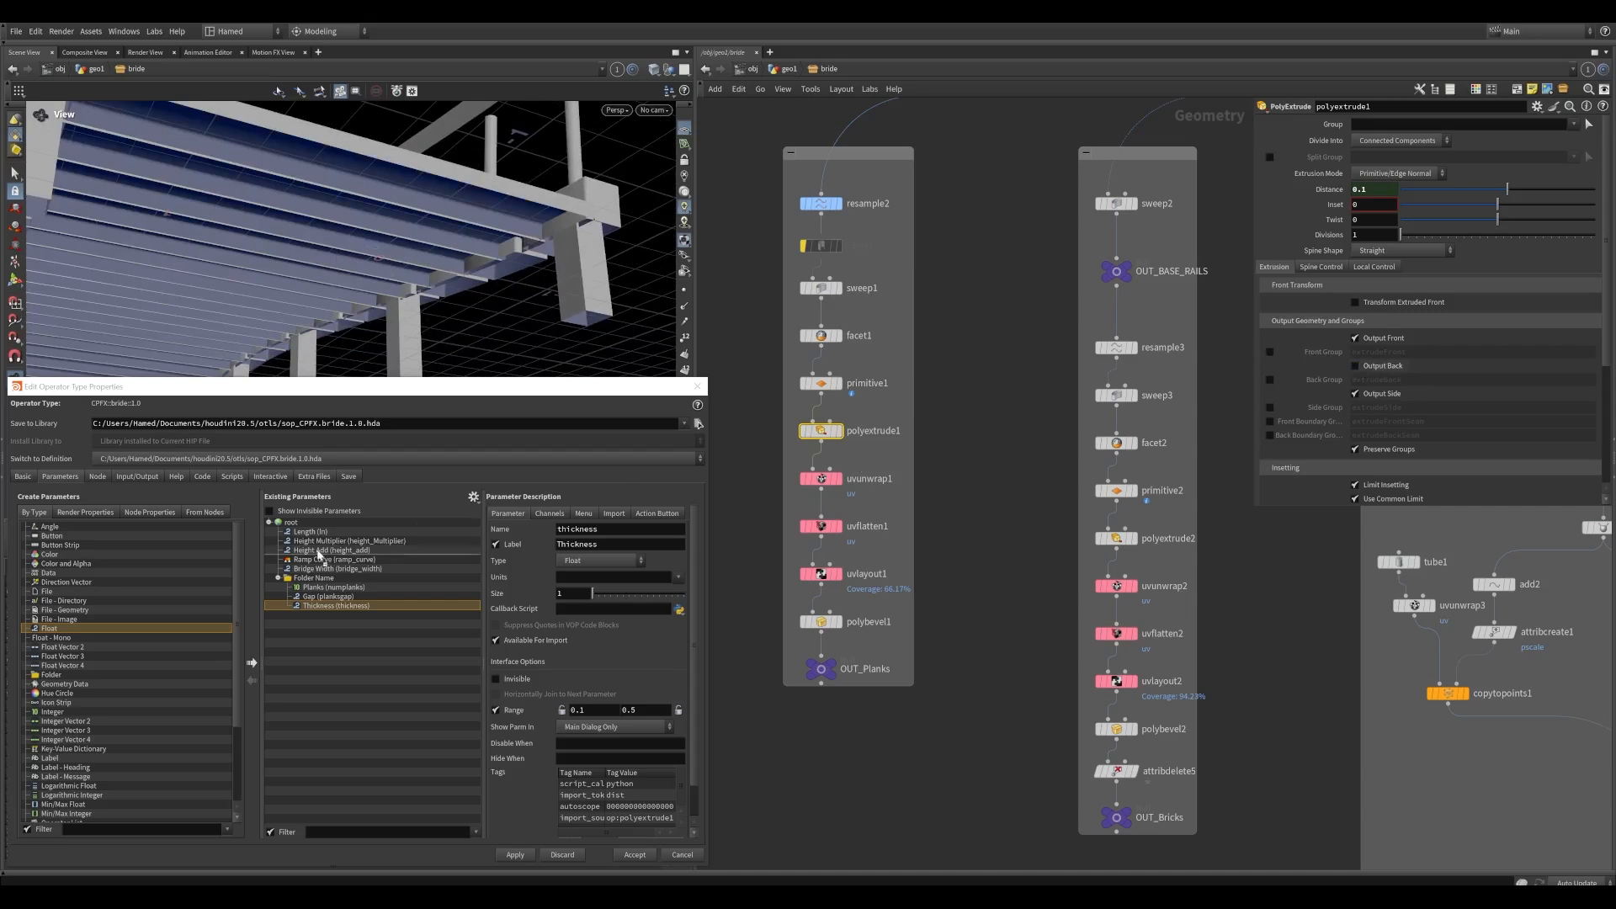
drag(313, 583, 317, 582)
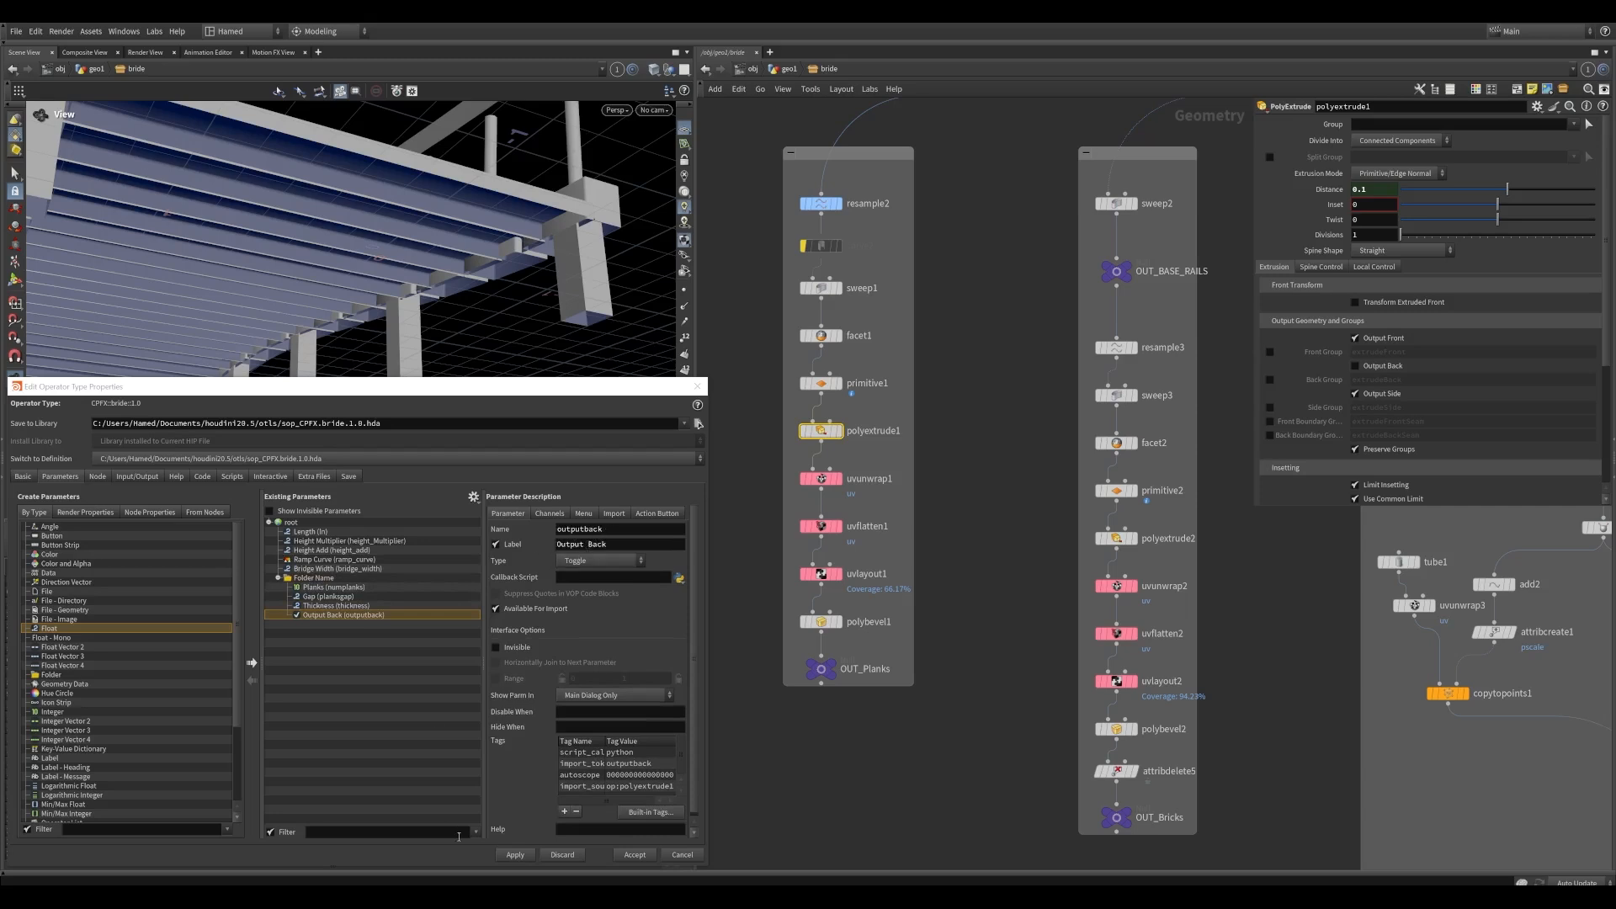
click(514, 855)
Review the plank chain's UV nodes and polybevel1, and examine the bevelled plank edges up close
click(821, 479)
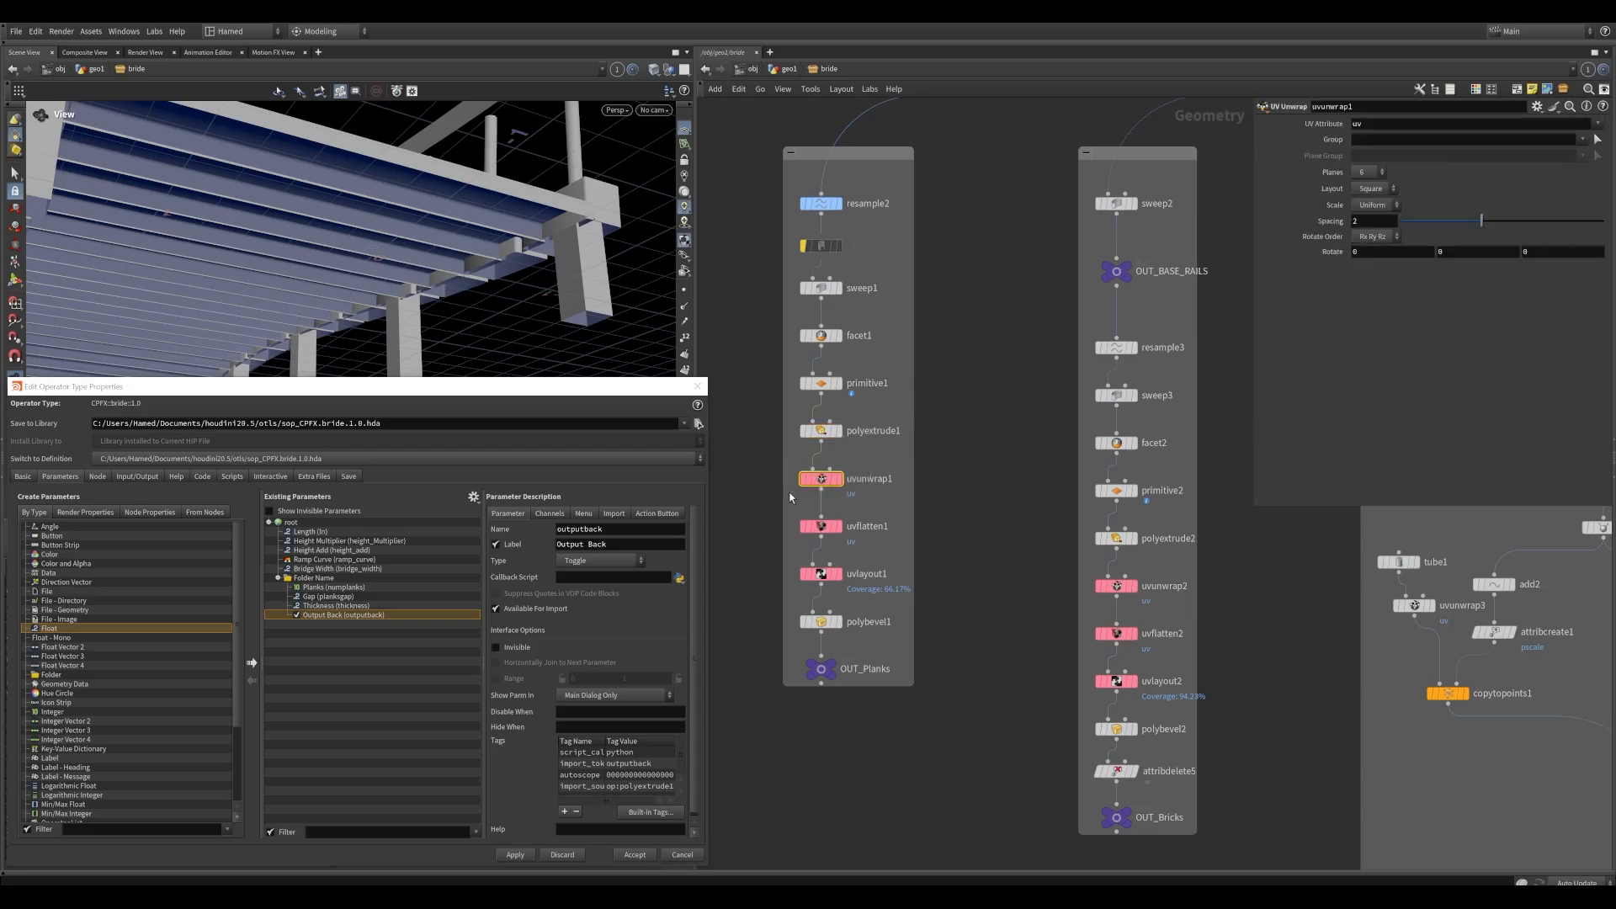
middle_drag(989, 528, 996, 459)
click(829, 456)
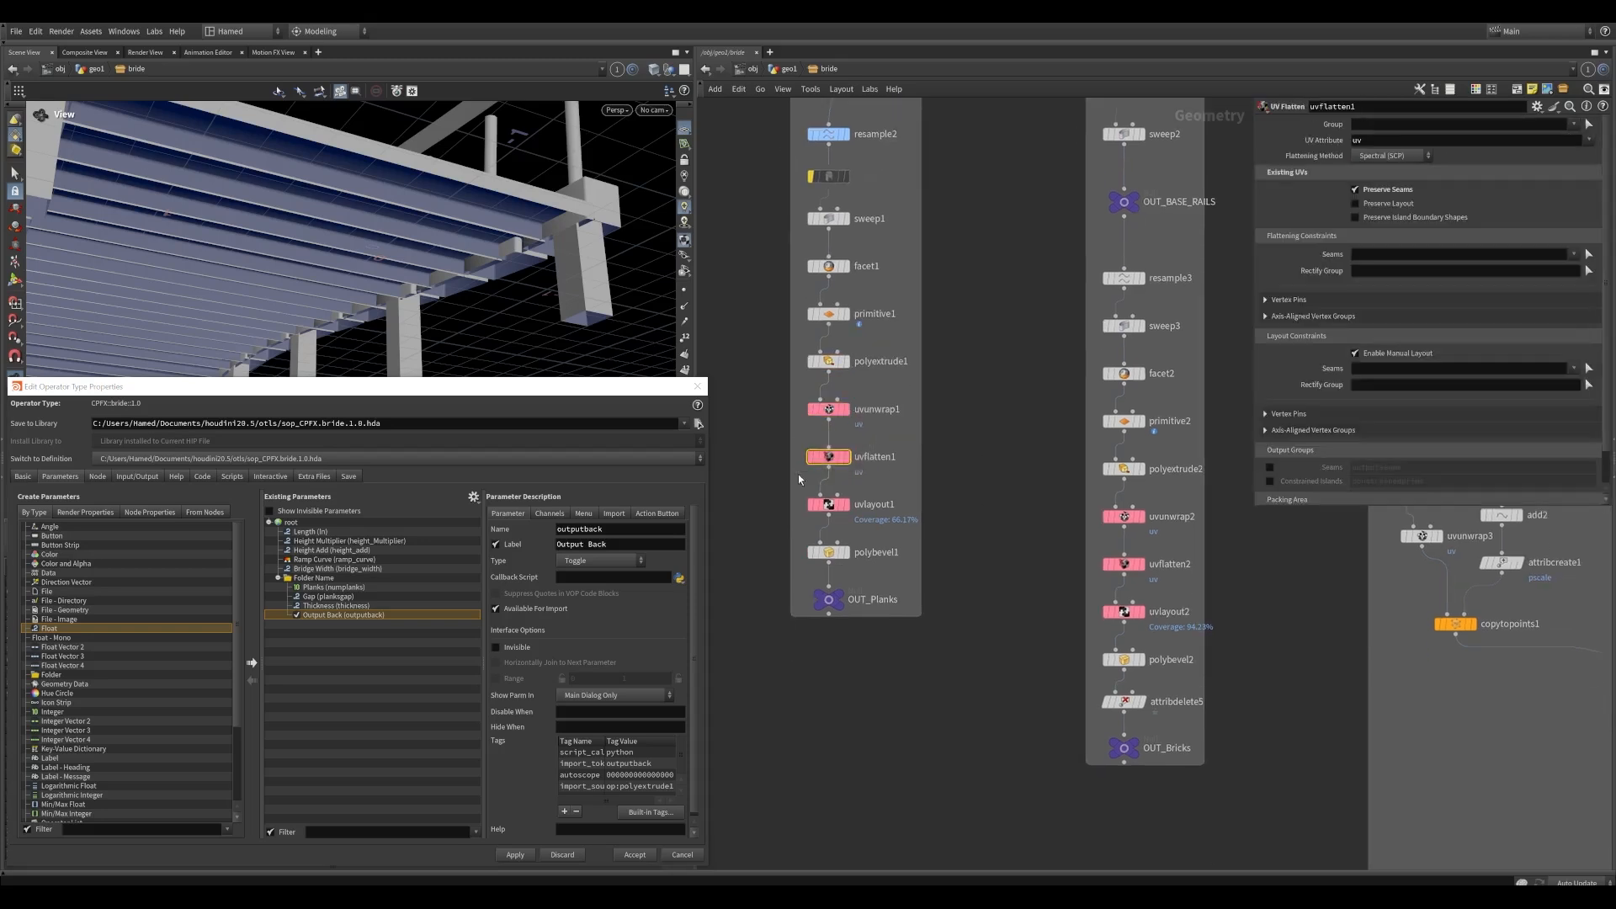
click(828, 504)
click(828, 553)
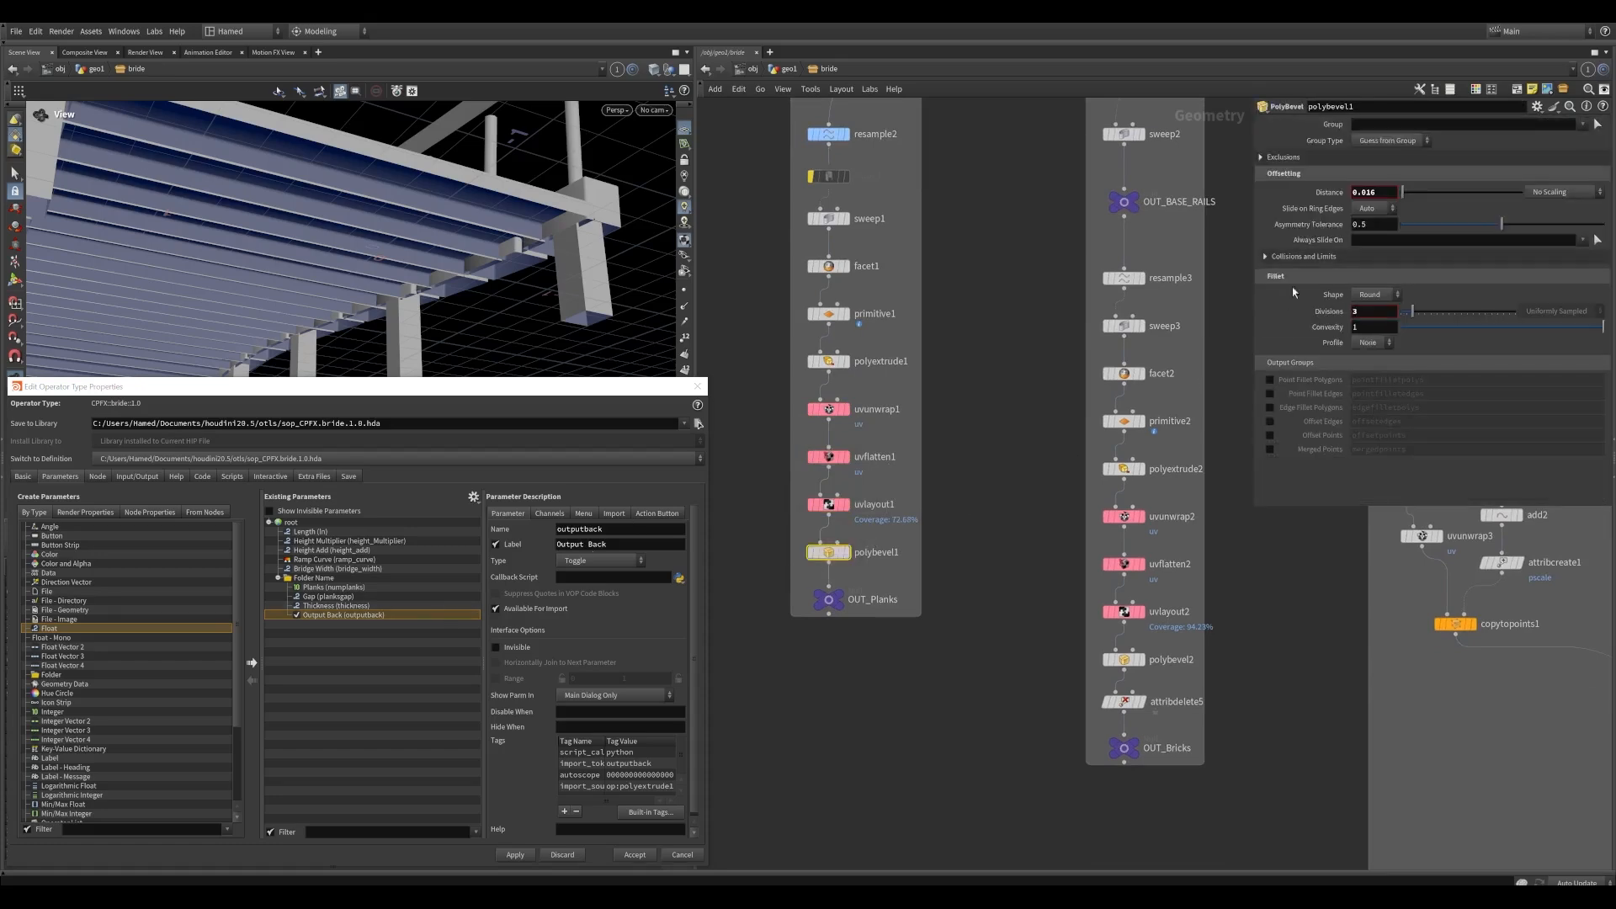
drag(581, 207, 455, 271)
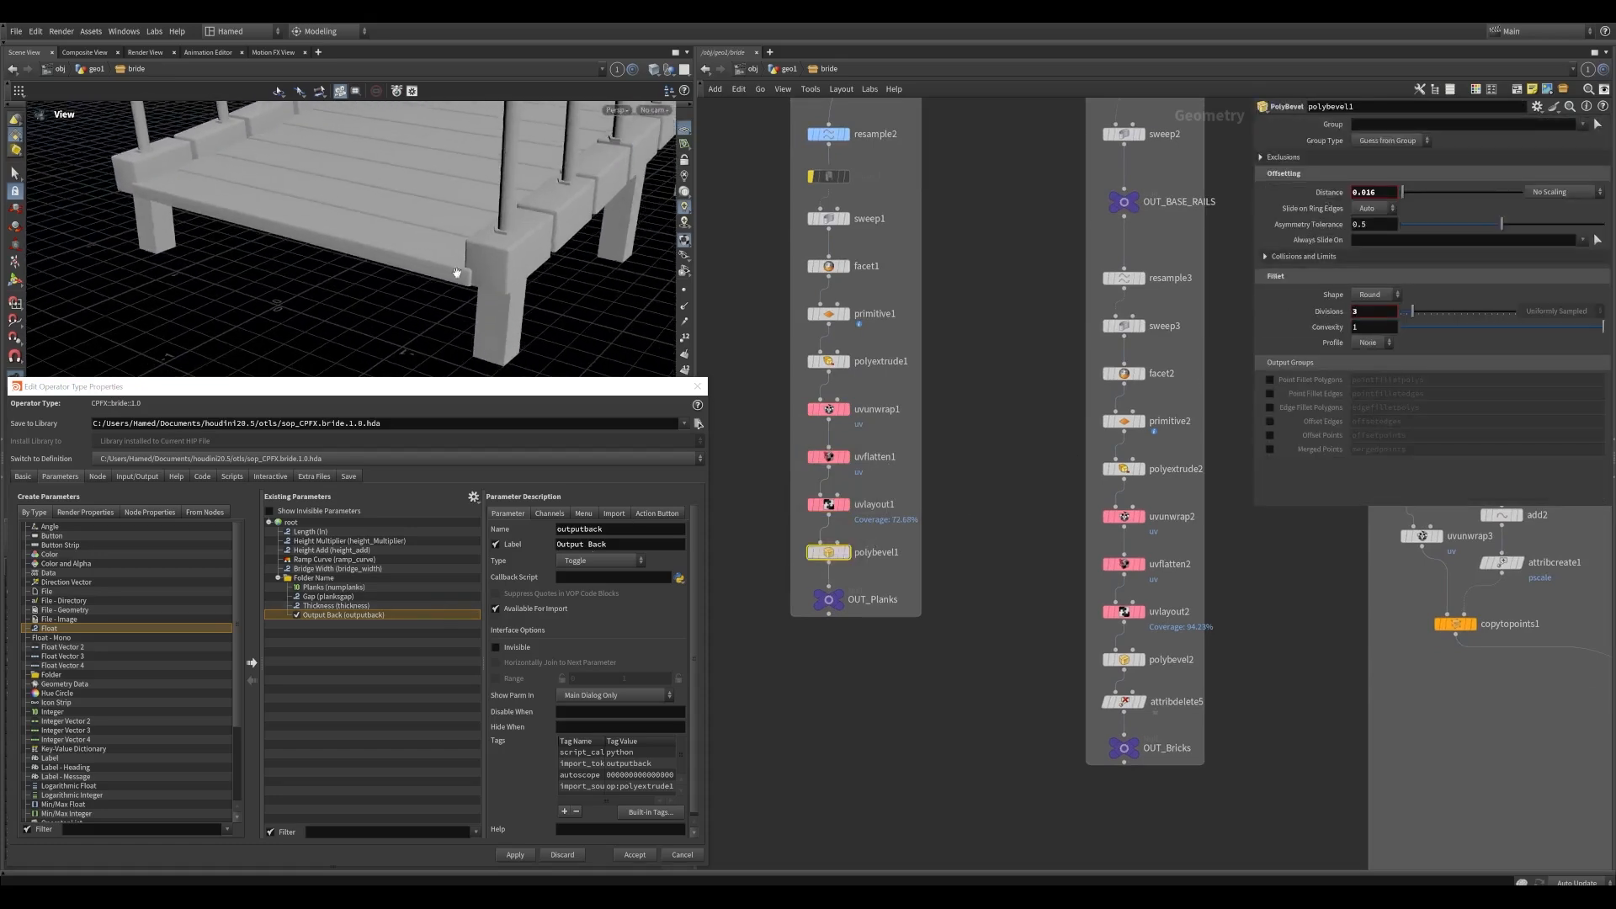
right_drag(454, 271, 501, 268)
drag(502, 267, 506, 253)
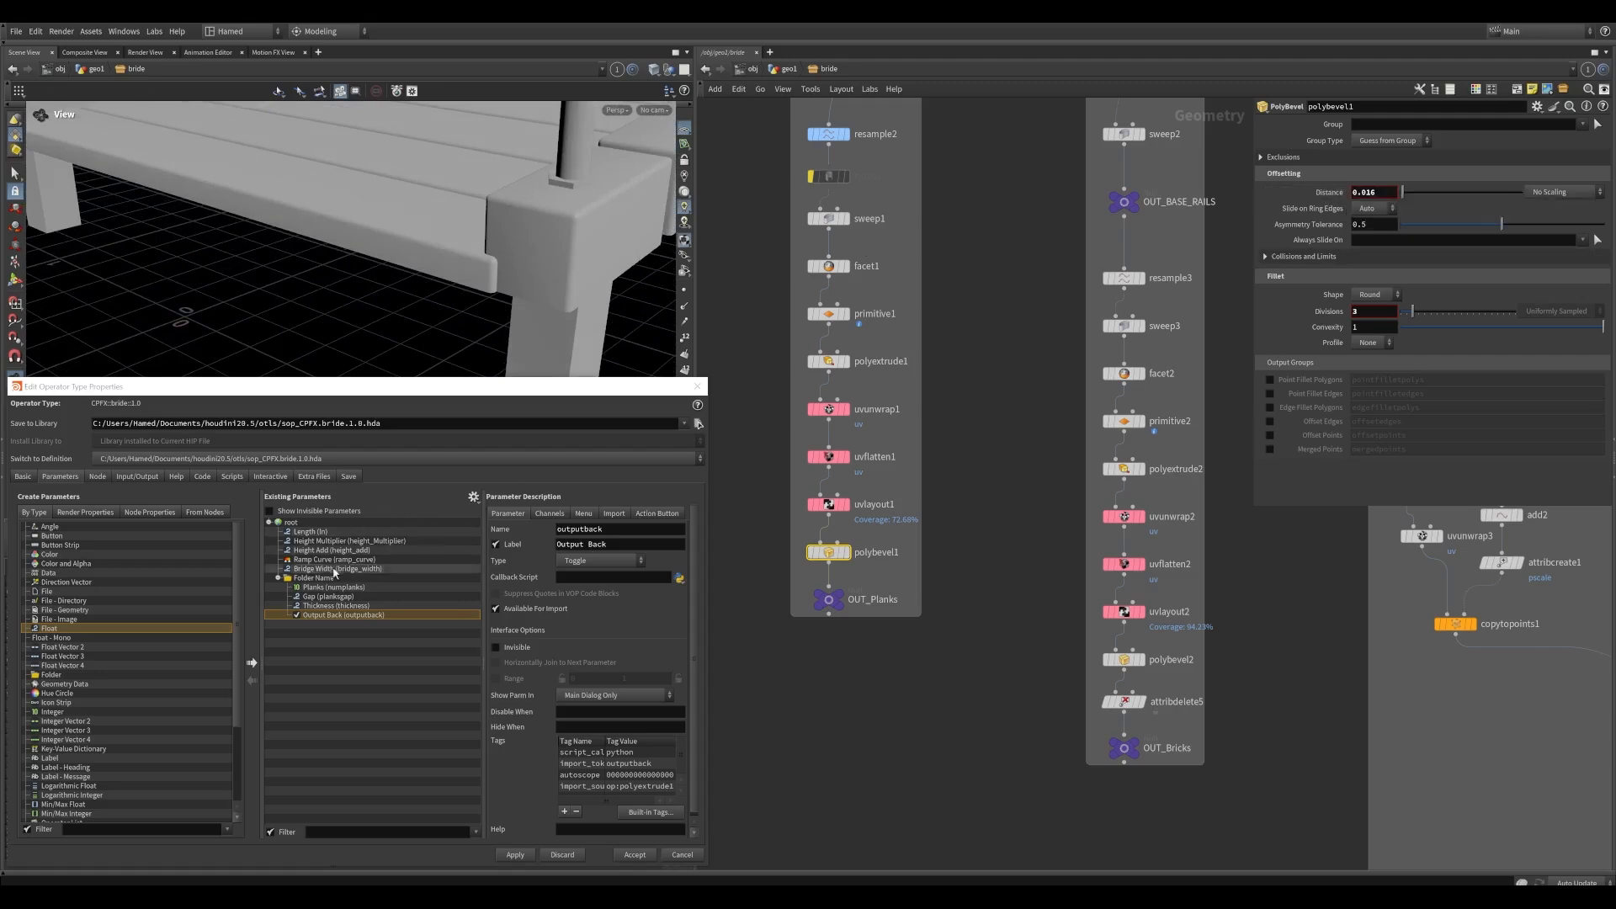
Move Bridge Width into the planks folder and promote polybevel1's Distance there as bevel, labelled Bevel
drag(337, 569, 334, 580)
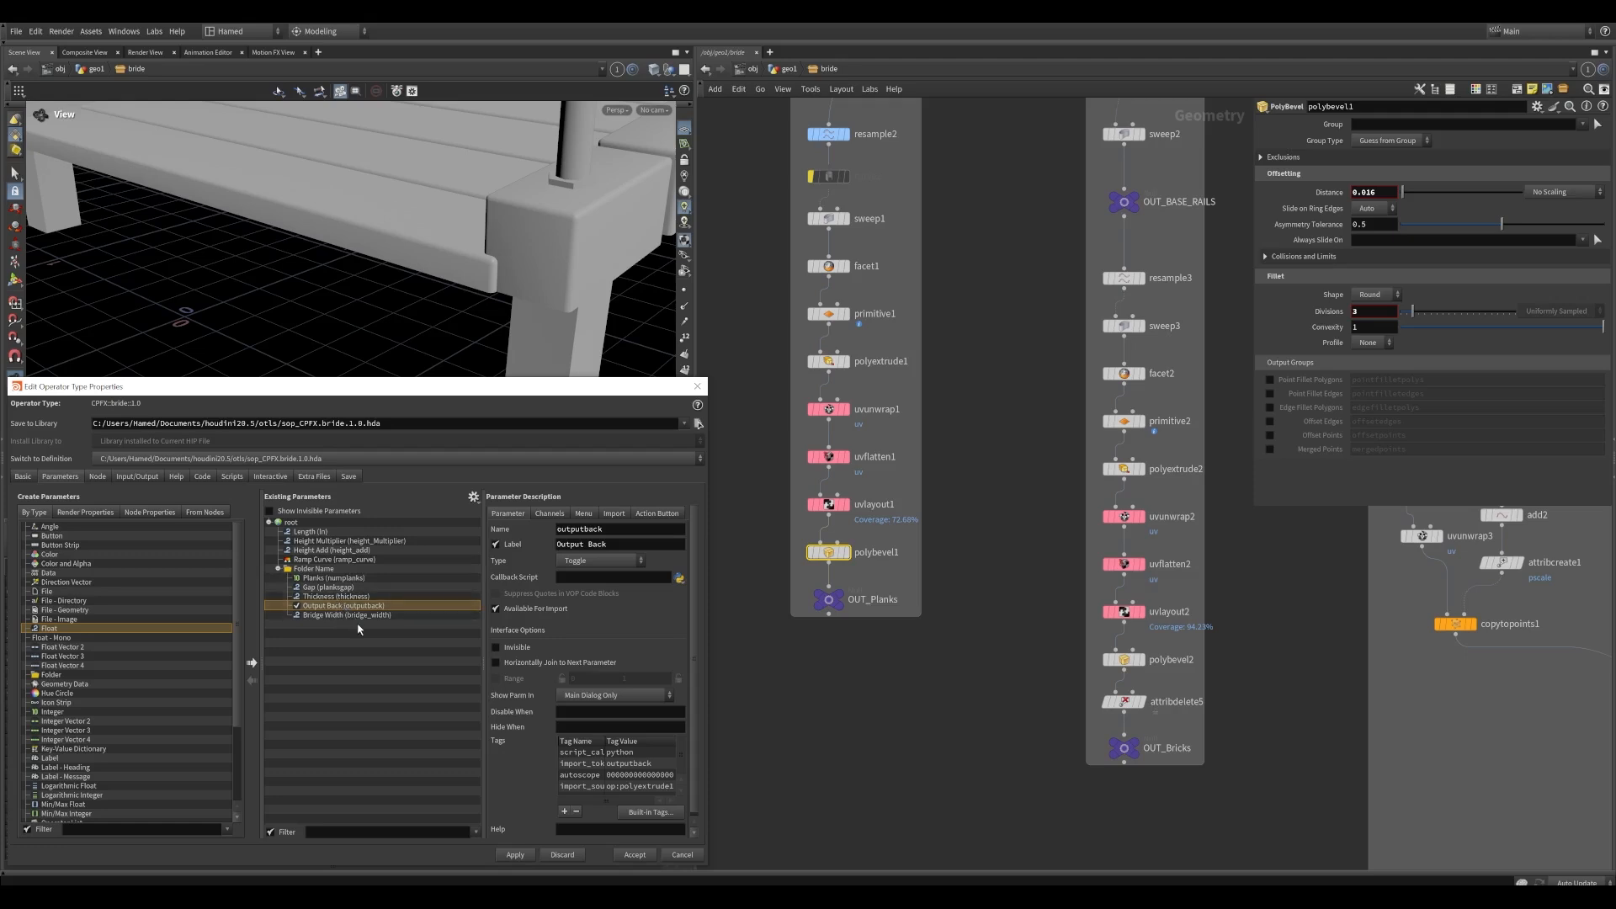
key(ctrl+z)
drag(321, 576, 321, 578)
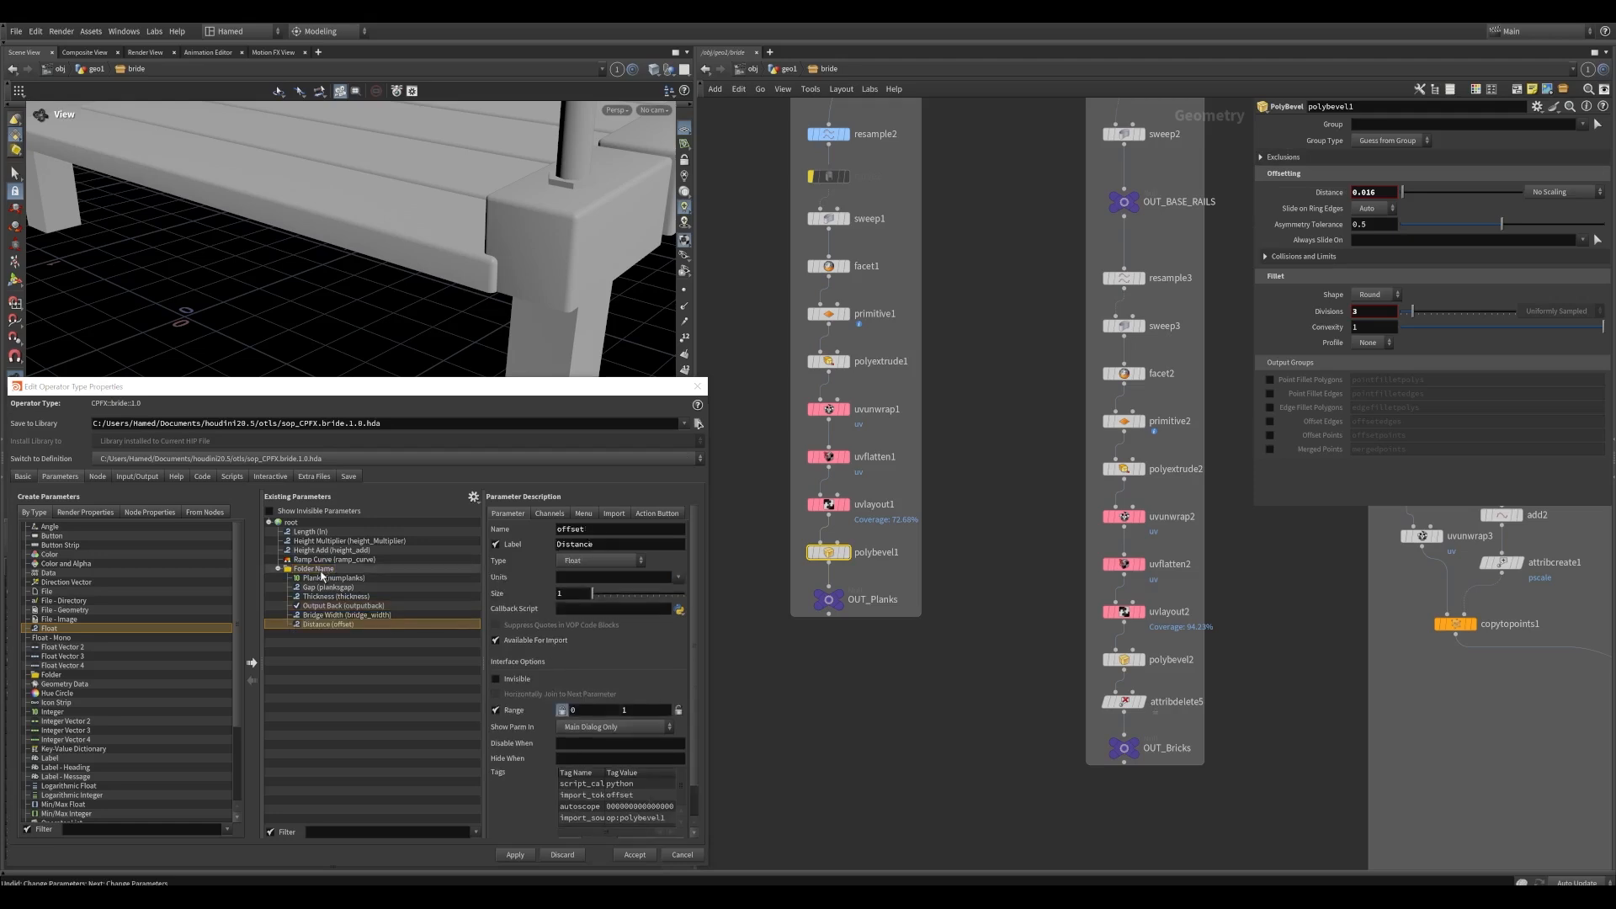
double_click(618, 530)
text(bevel)
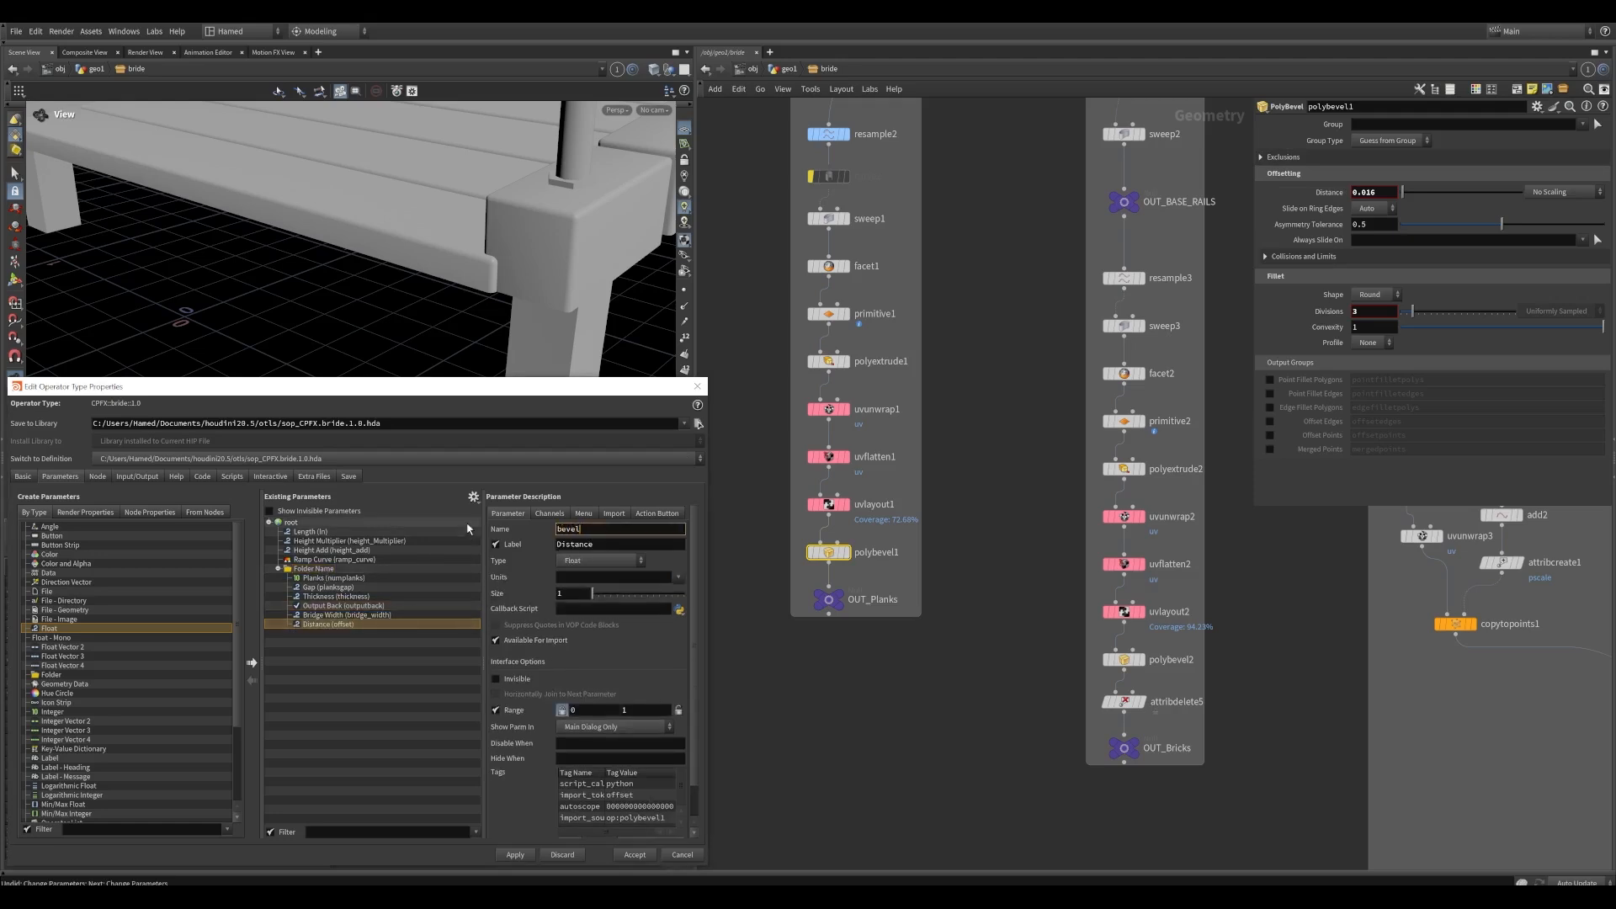
key(Tab)
text(Be)
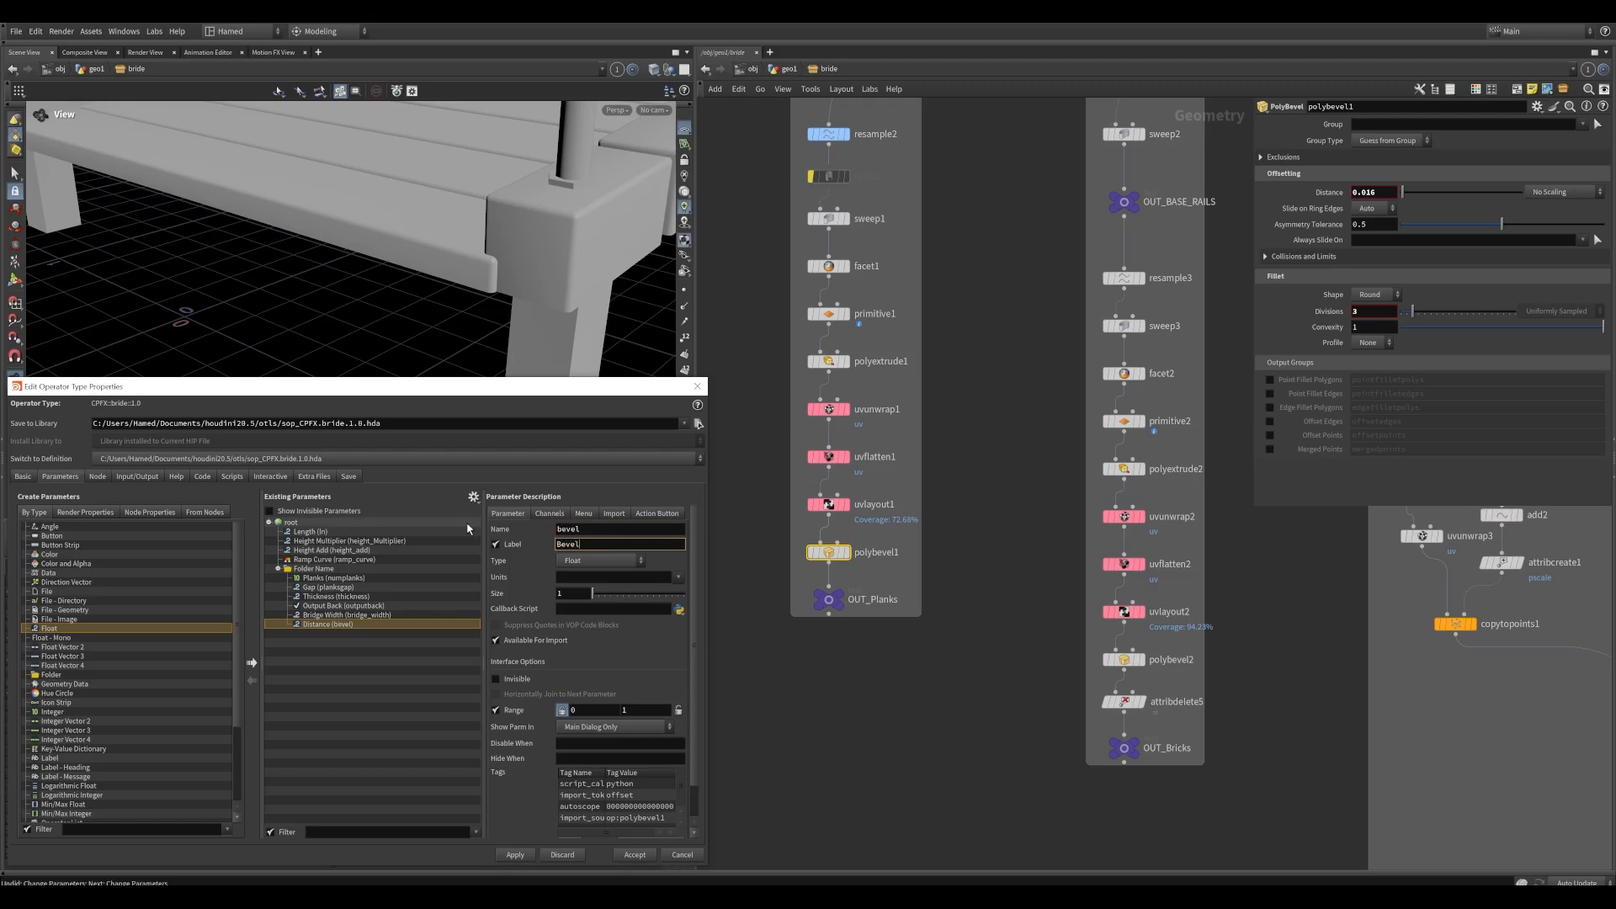
key(Tab)
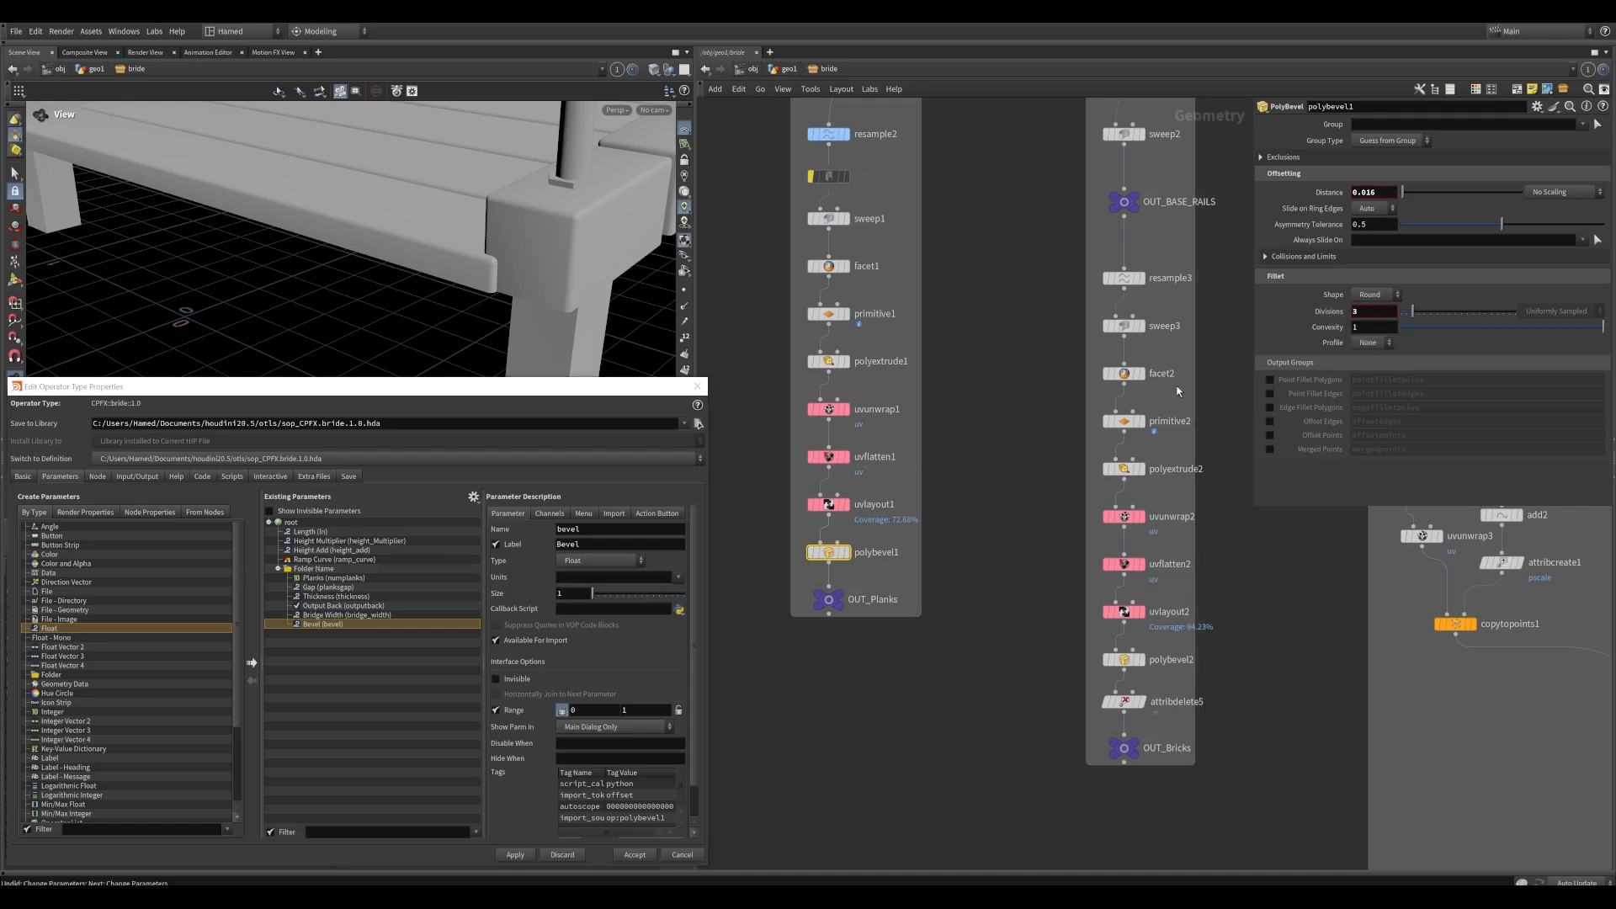
Promote polybevel1's Divisions into the planks folder below Bevel and apply the asset changes
drag(948, 381, 1297, 331)
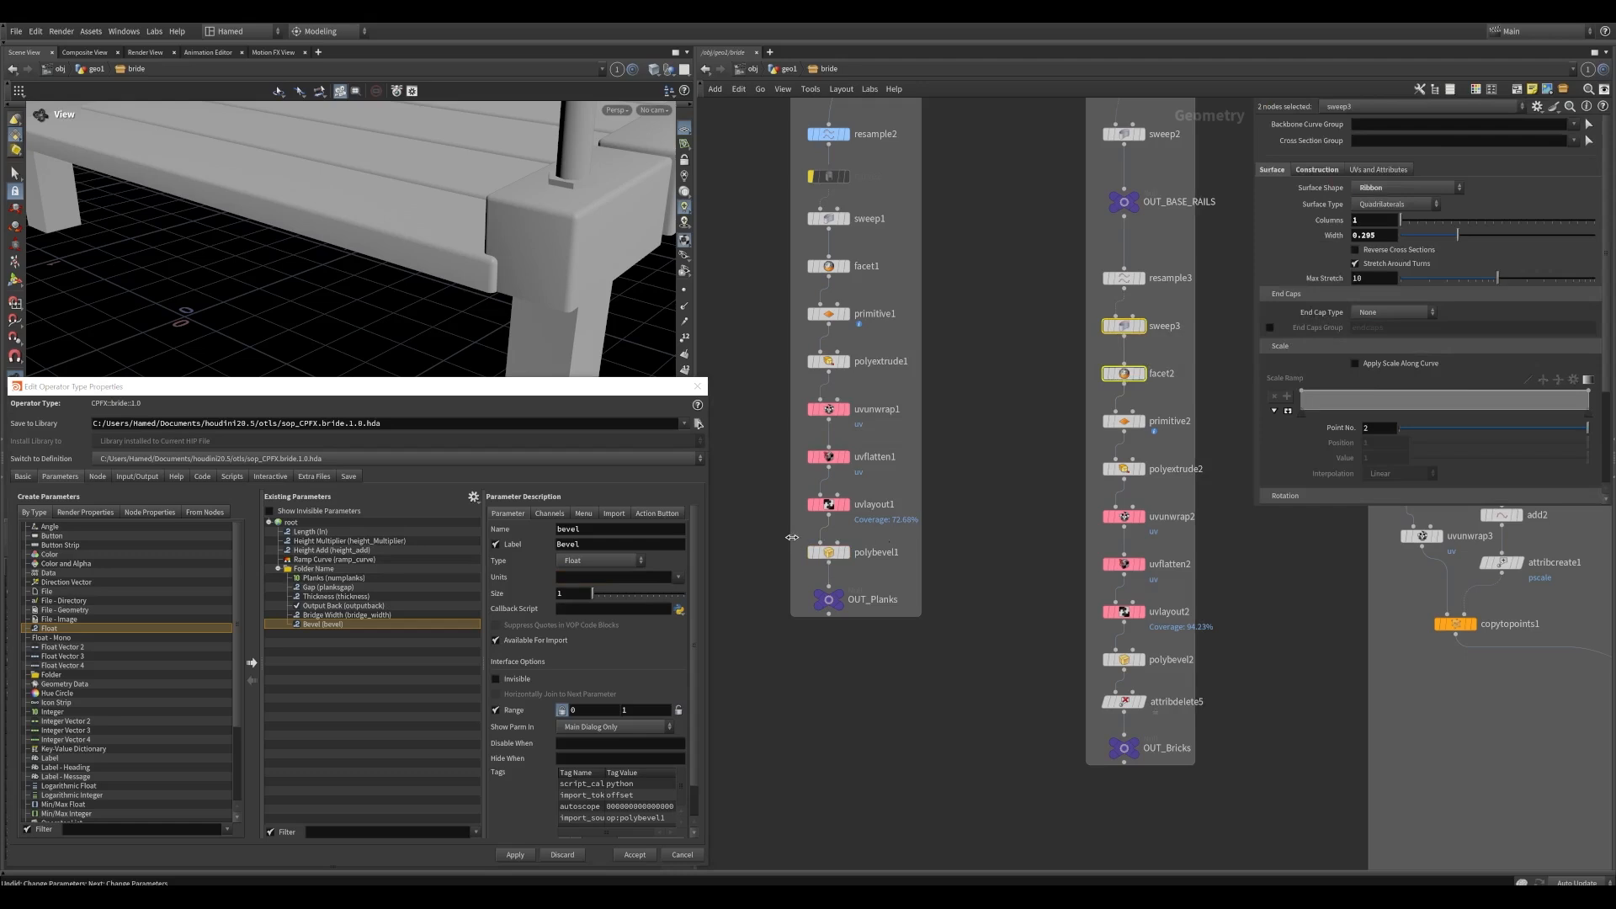
drag(793, 537, 767, 549)
click(828, 552)
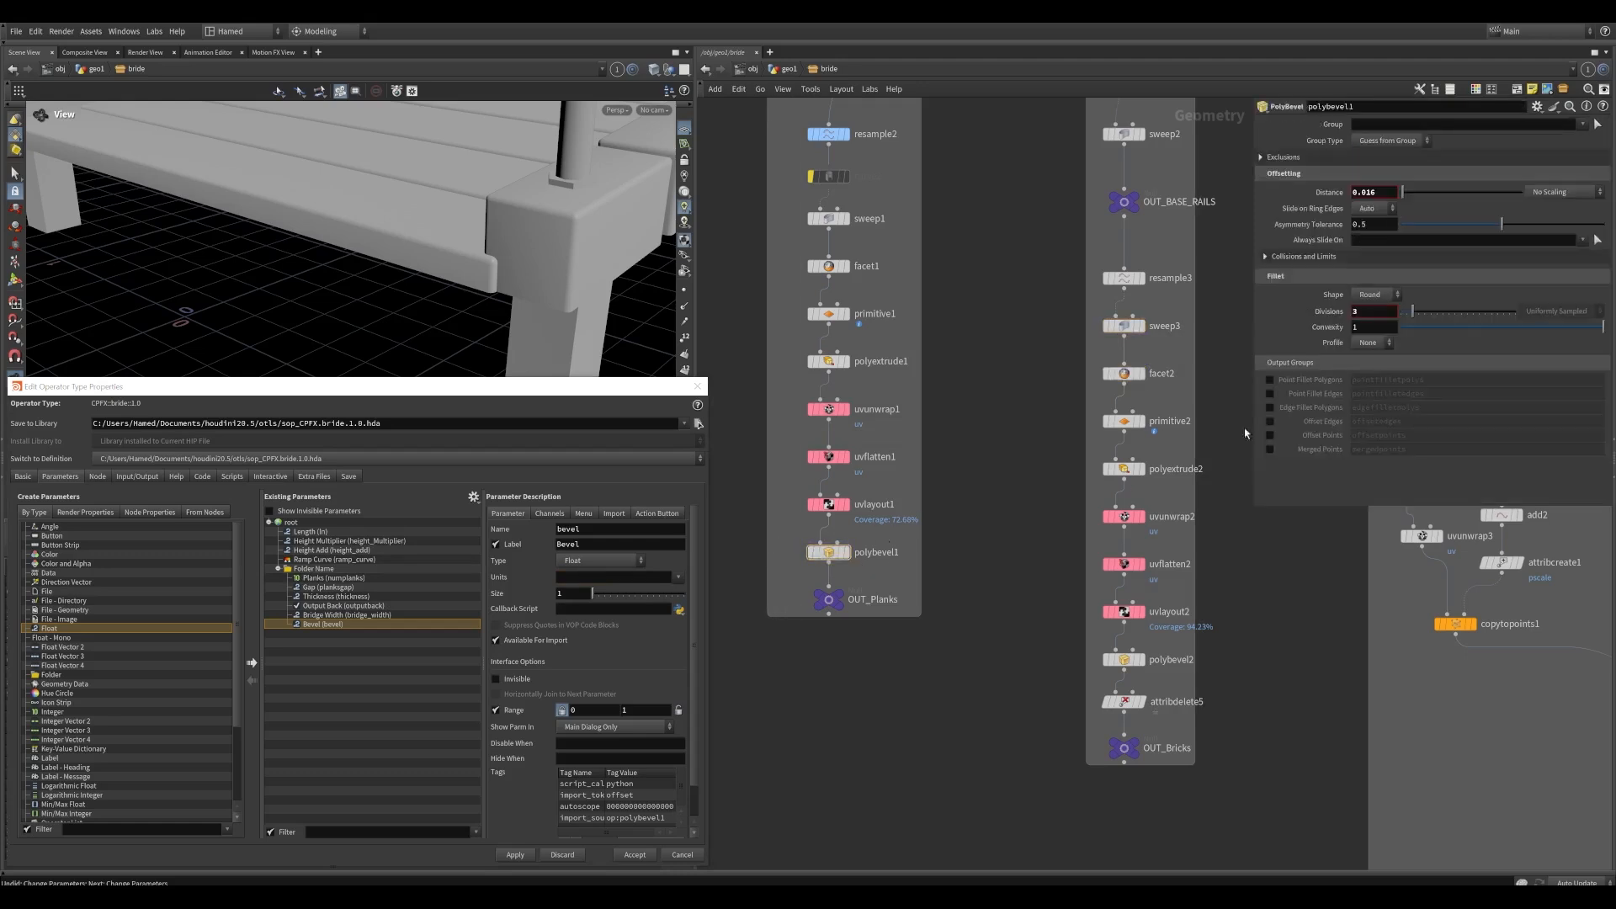
drag(1329, 312, 467, 639)
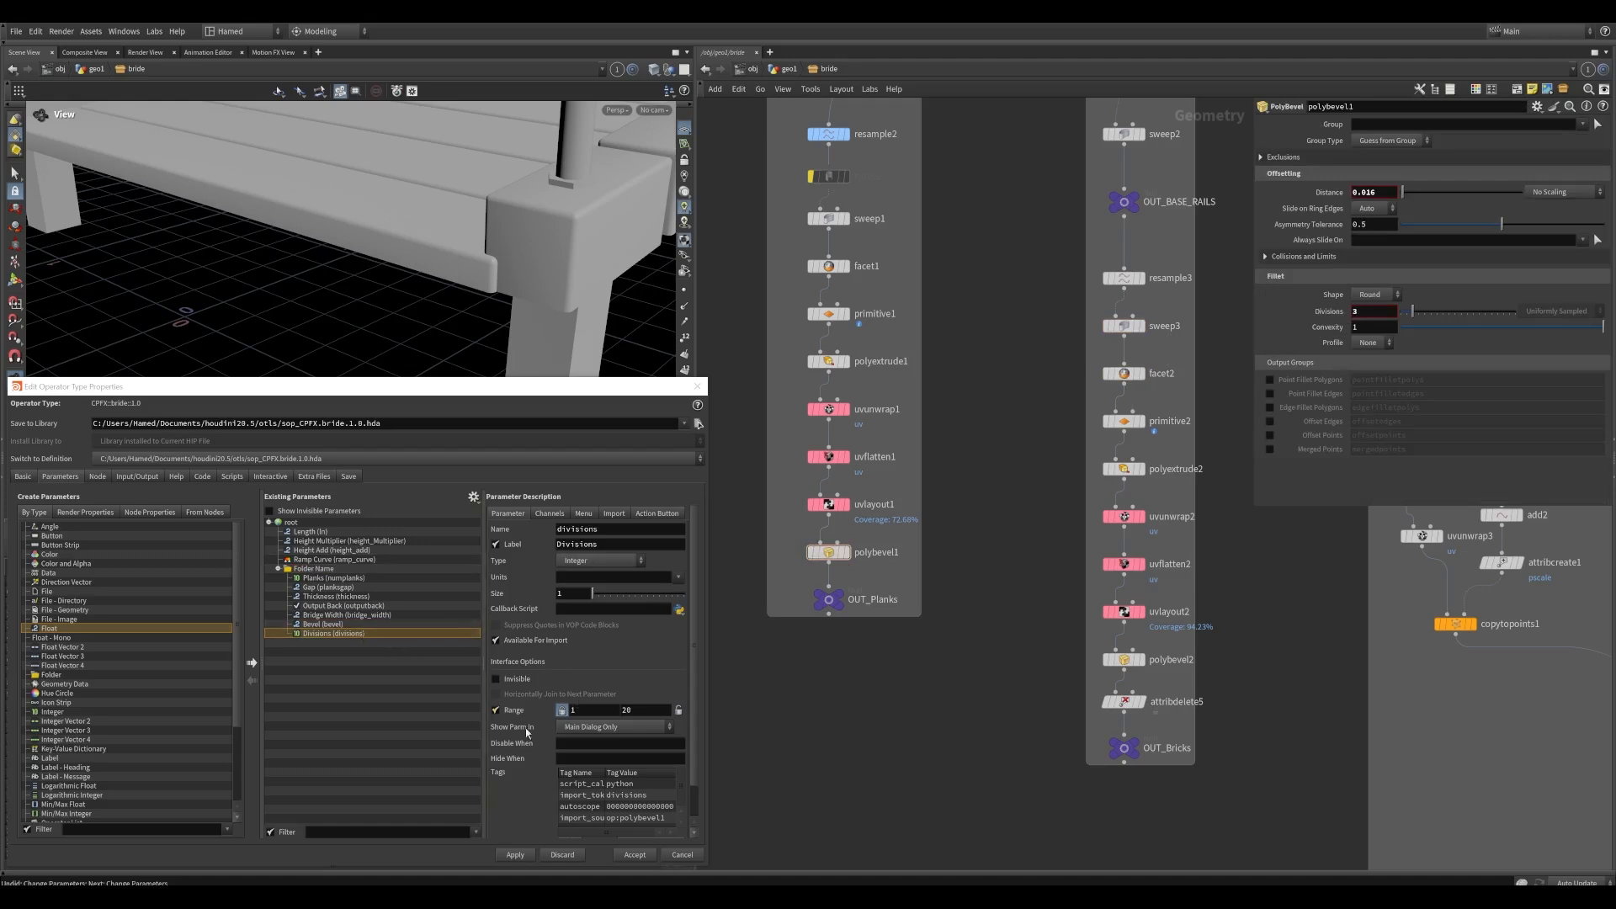
click(520, 858)
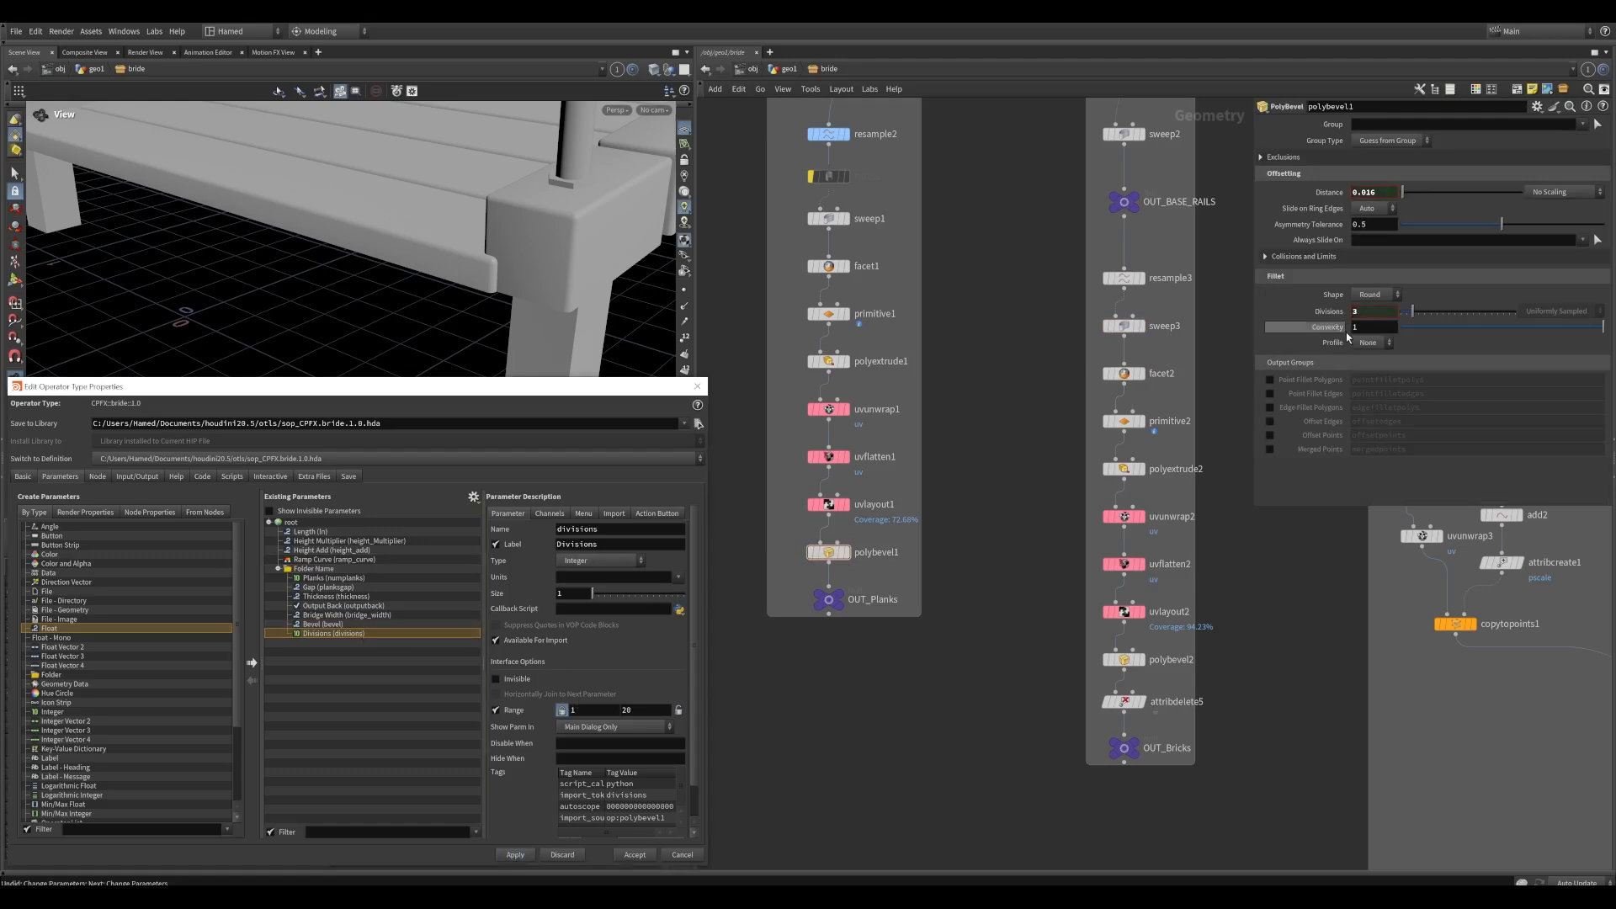
drag(908, 664, 753, 577)
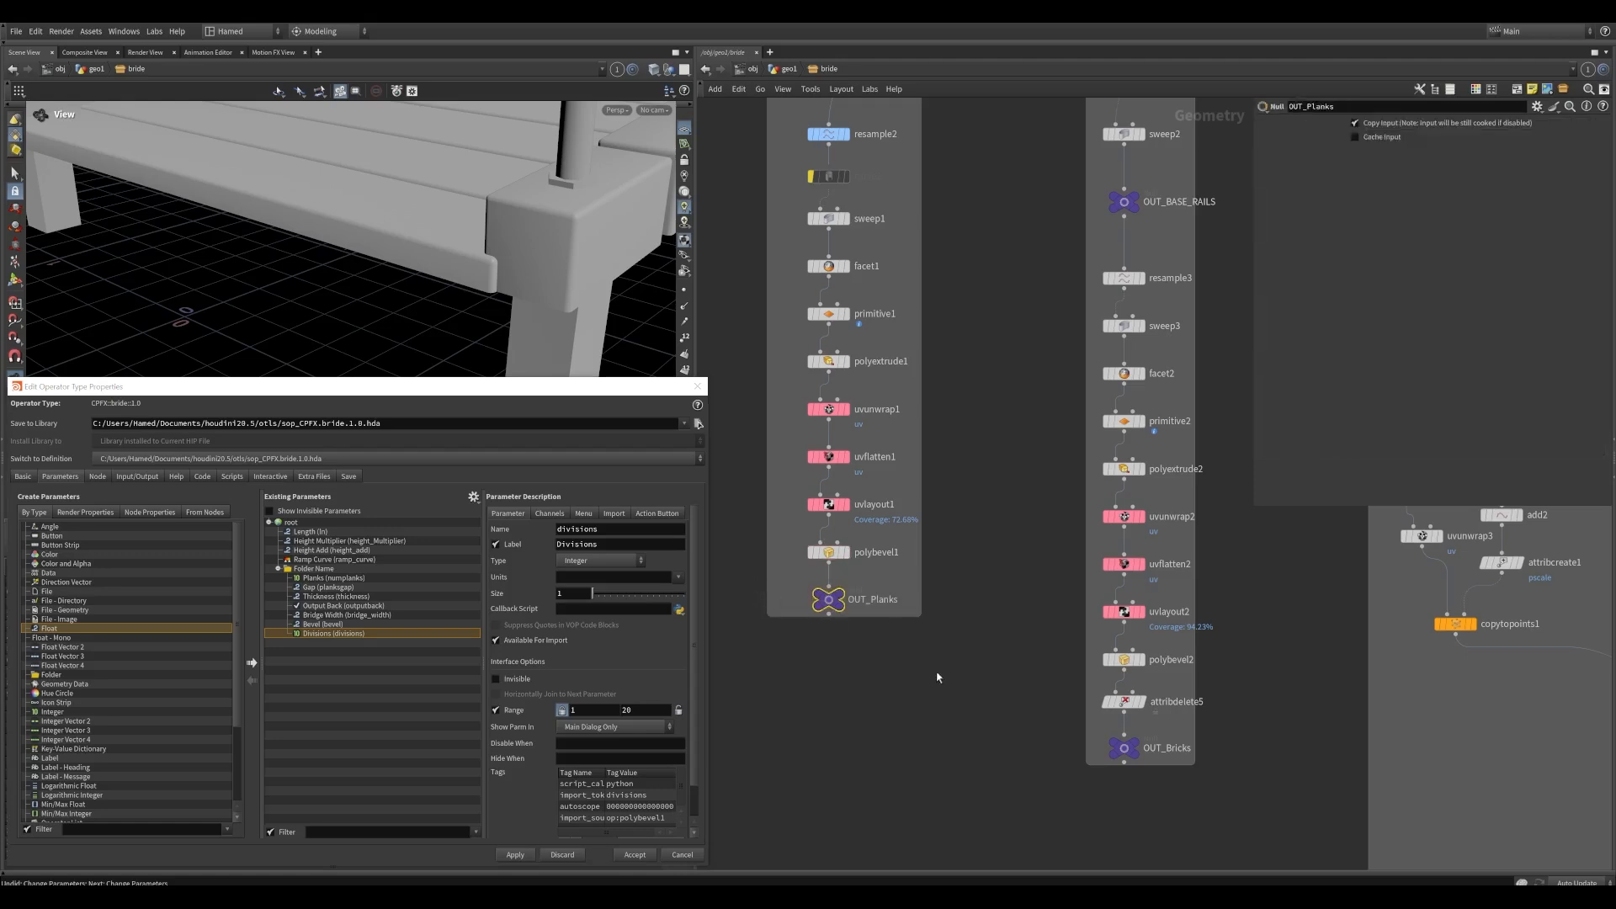
click(533, 856)
Return to the bride asset, reset its Gap, raise it to 0.1 and inspect the plank spacing
key(u)
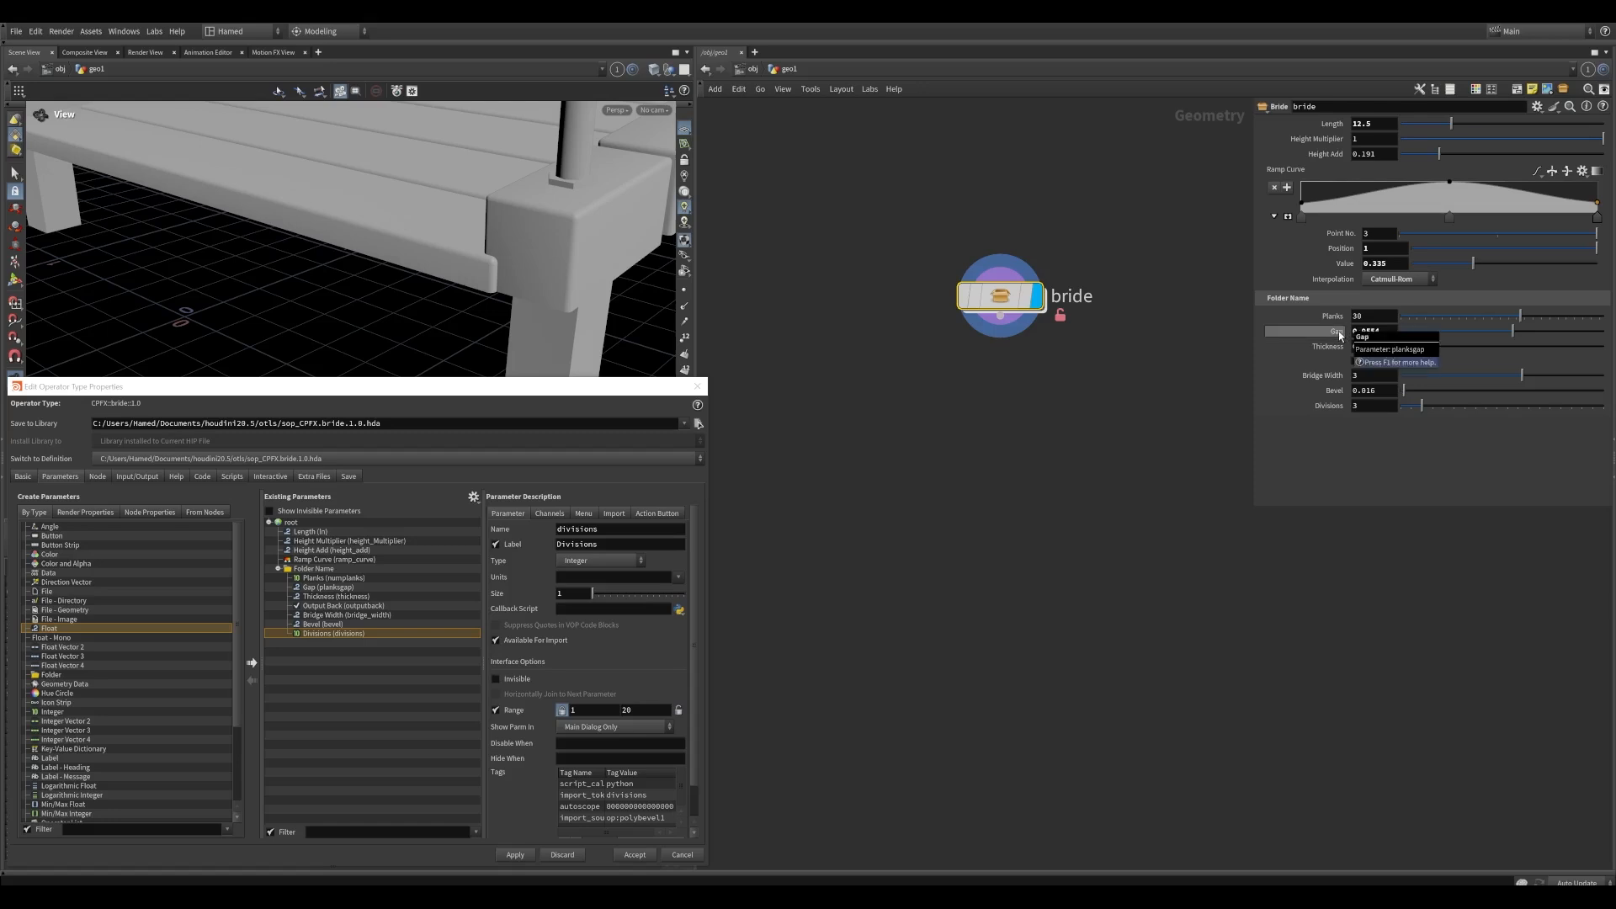
ctrl+middle_click(1373, 337)
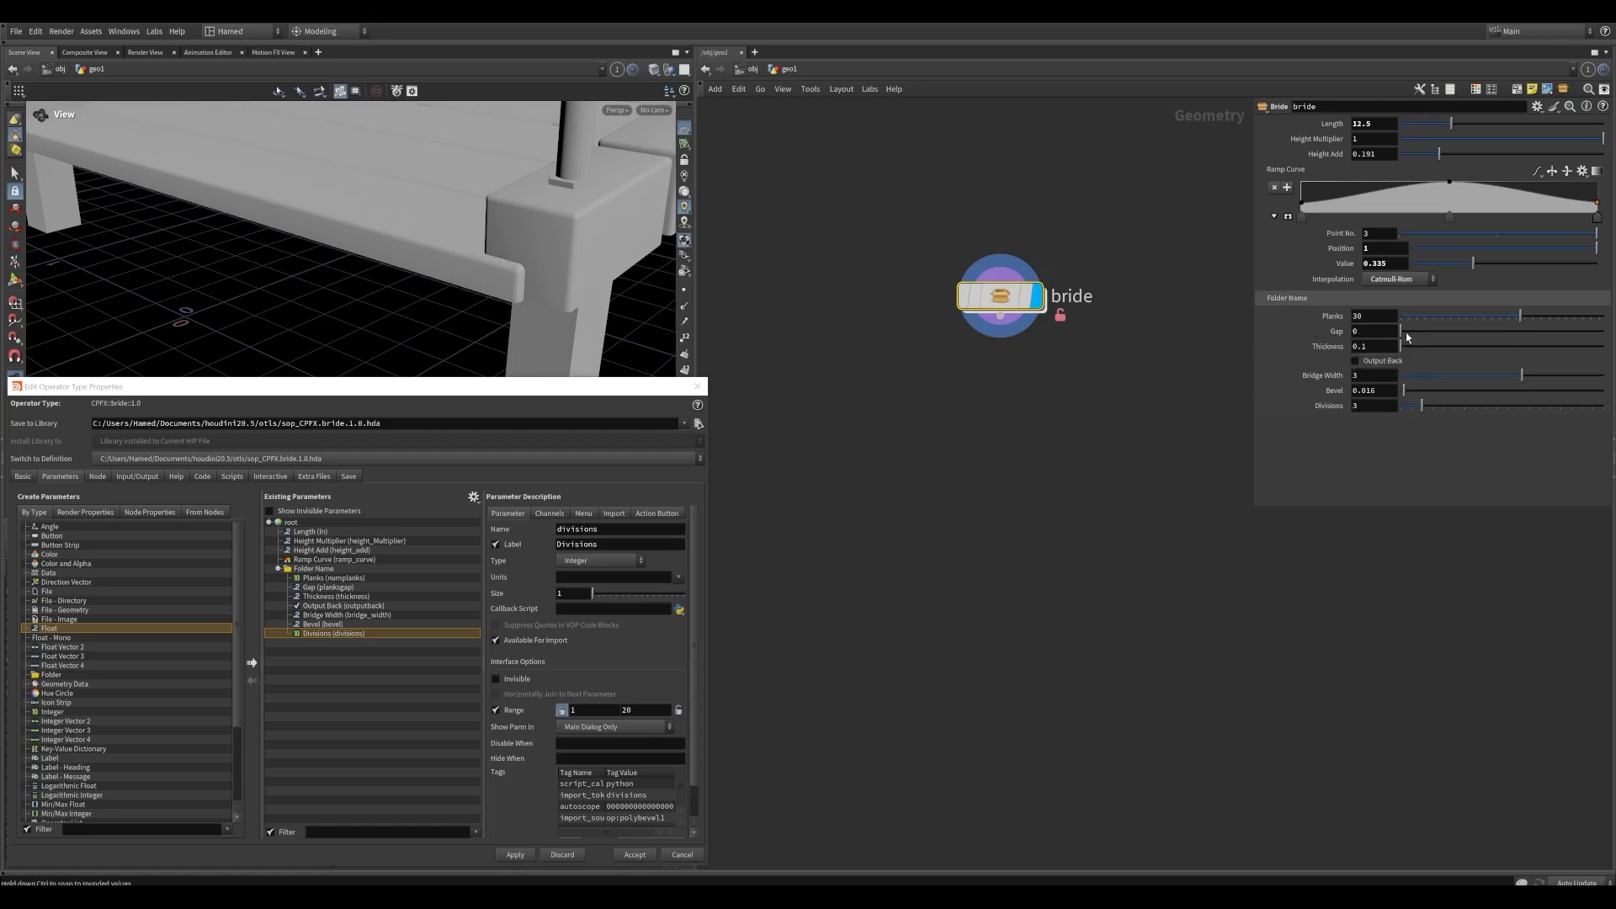
drag(1401, 334, 1608, 337)
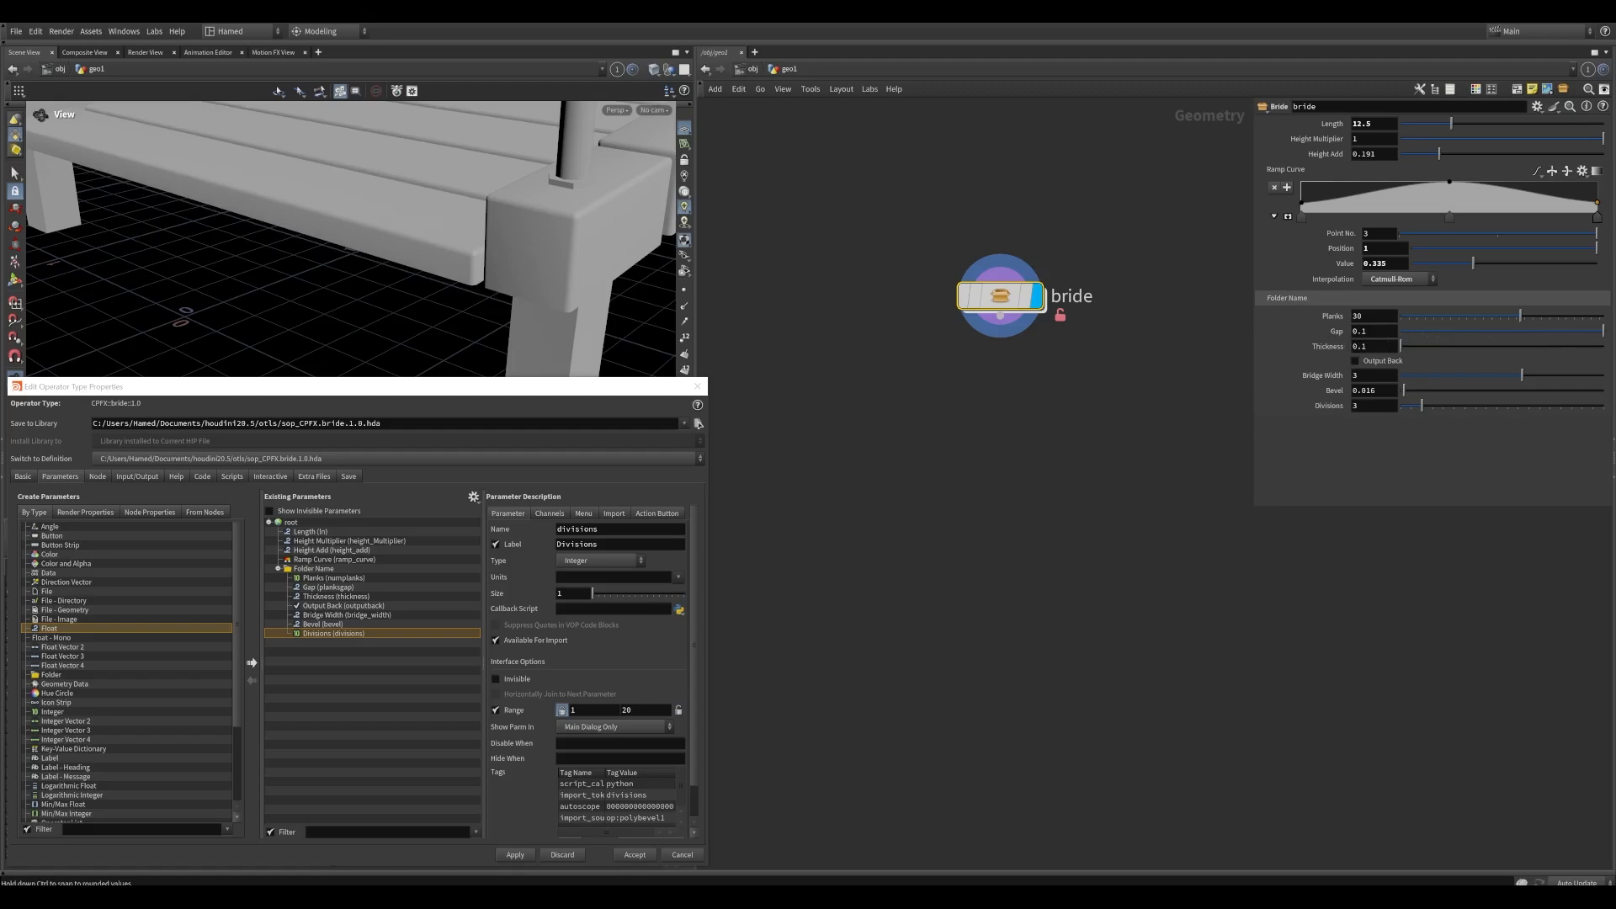
drag(455, 169, 401, 264)
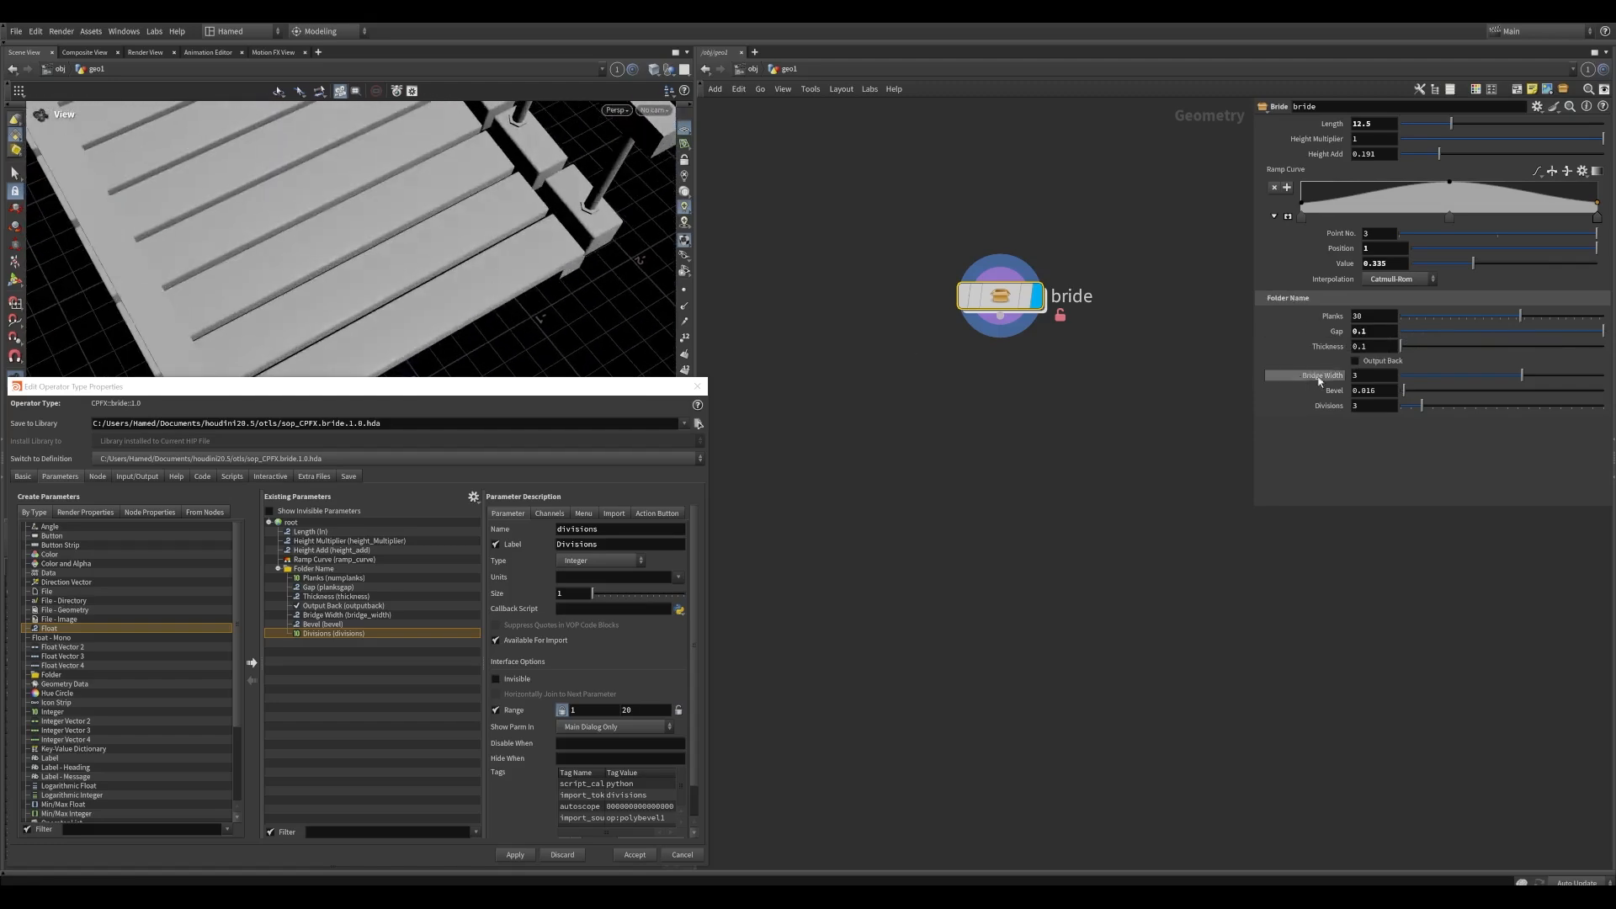
key(Tab)
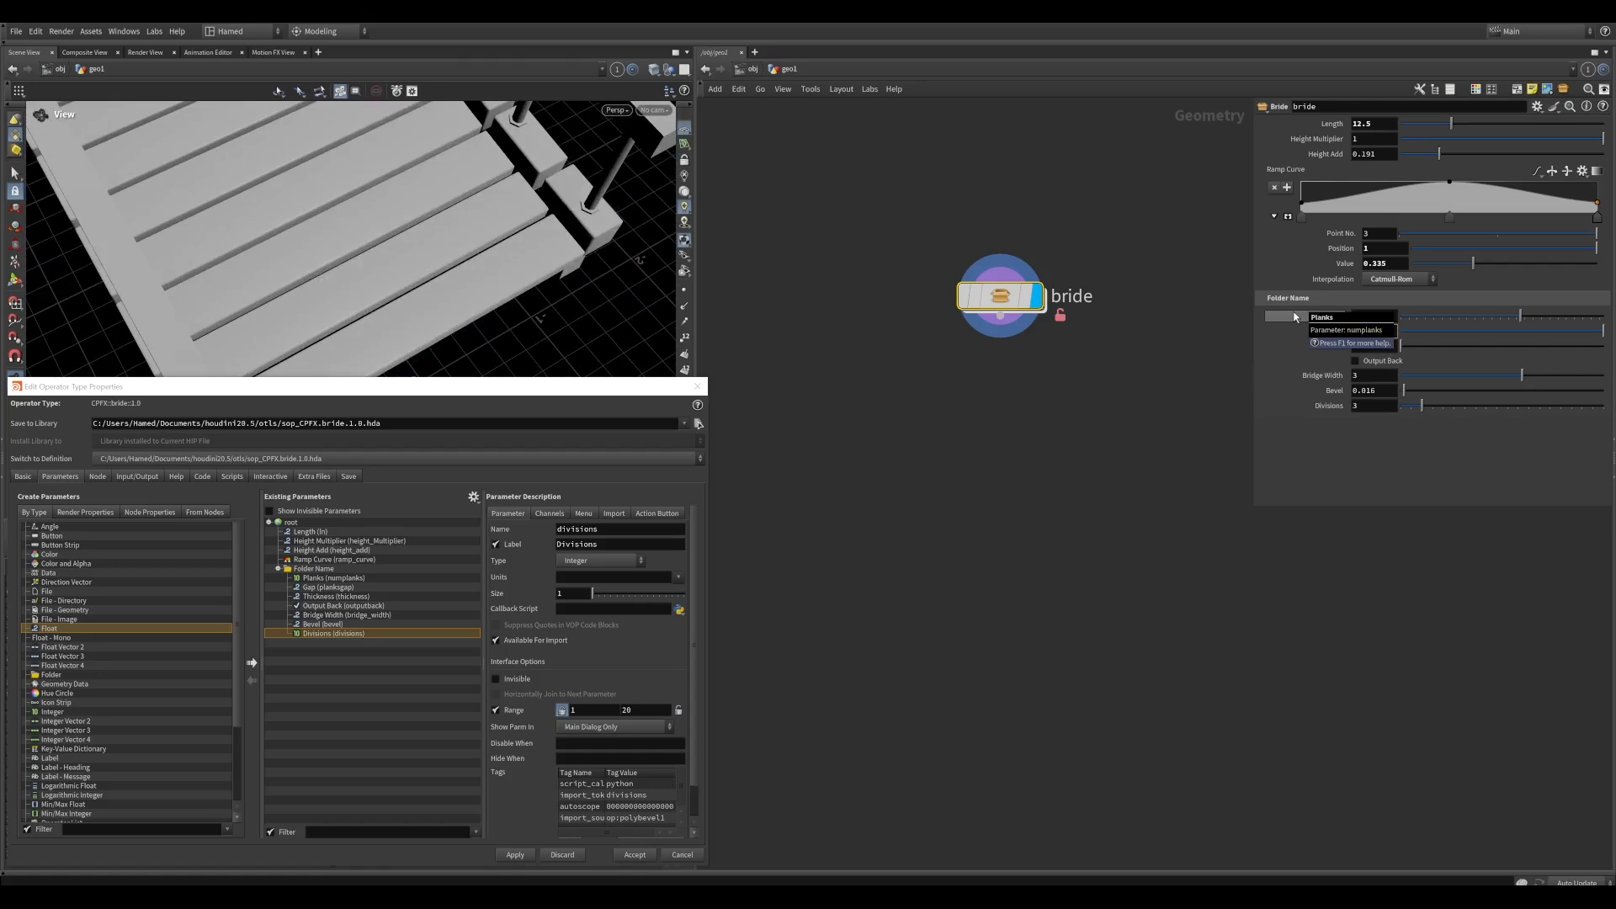
Go inside the bride asset and add a new folder named Bricks after the plank parameters in the existing parameter list
double_click(990, 304)
middle_drag(990, 307, 916, 244)
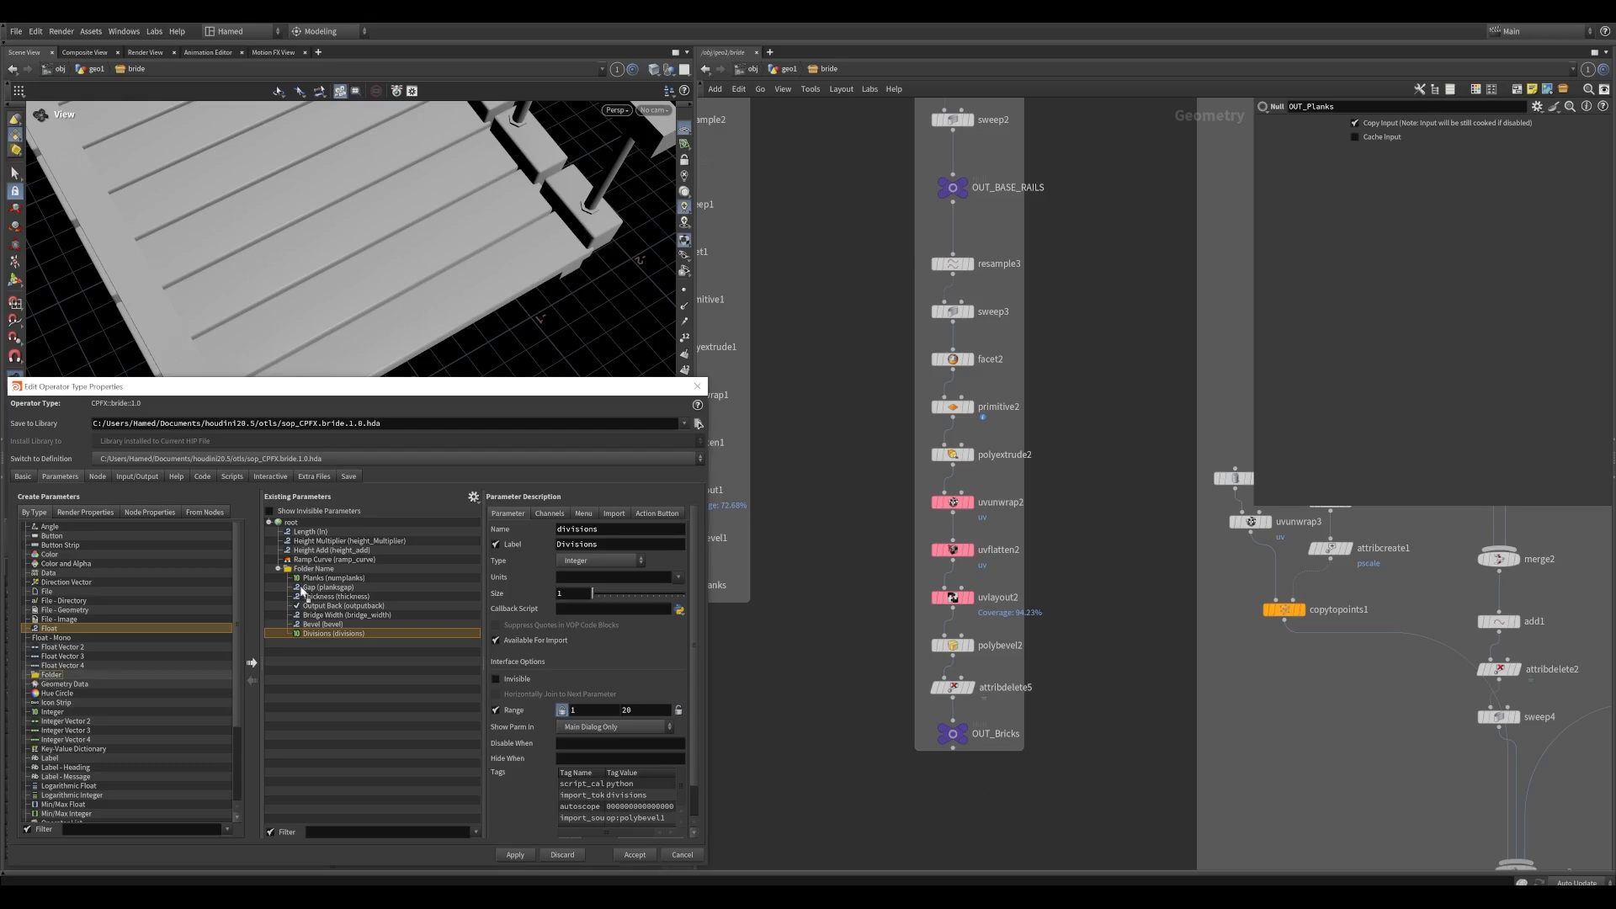
drag(51, 675, 292, 523)
double_click(581, 530)
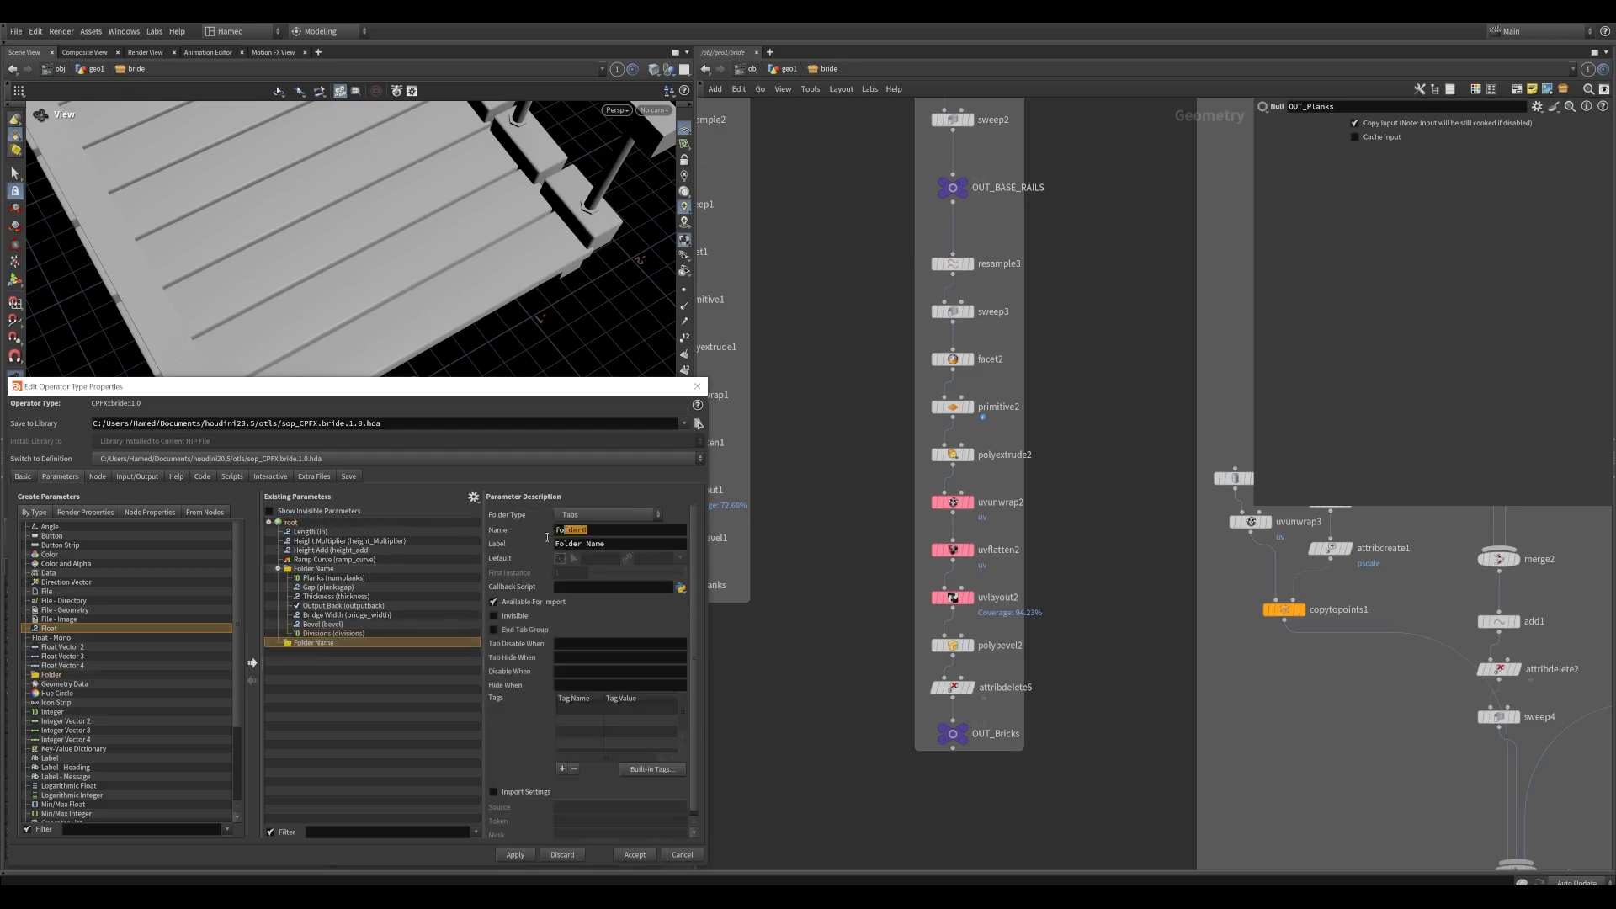
text(Brrick)
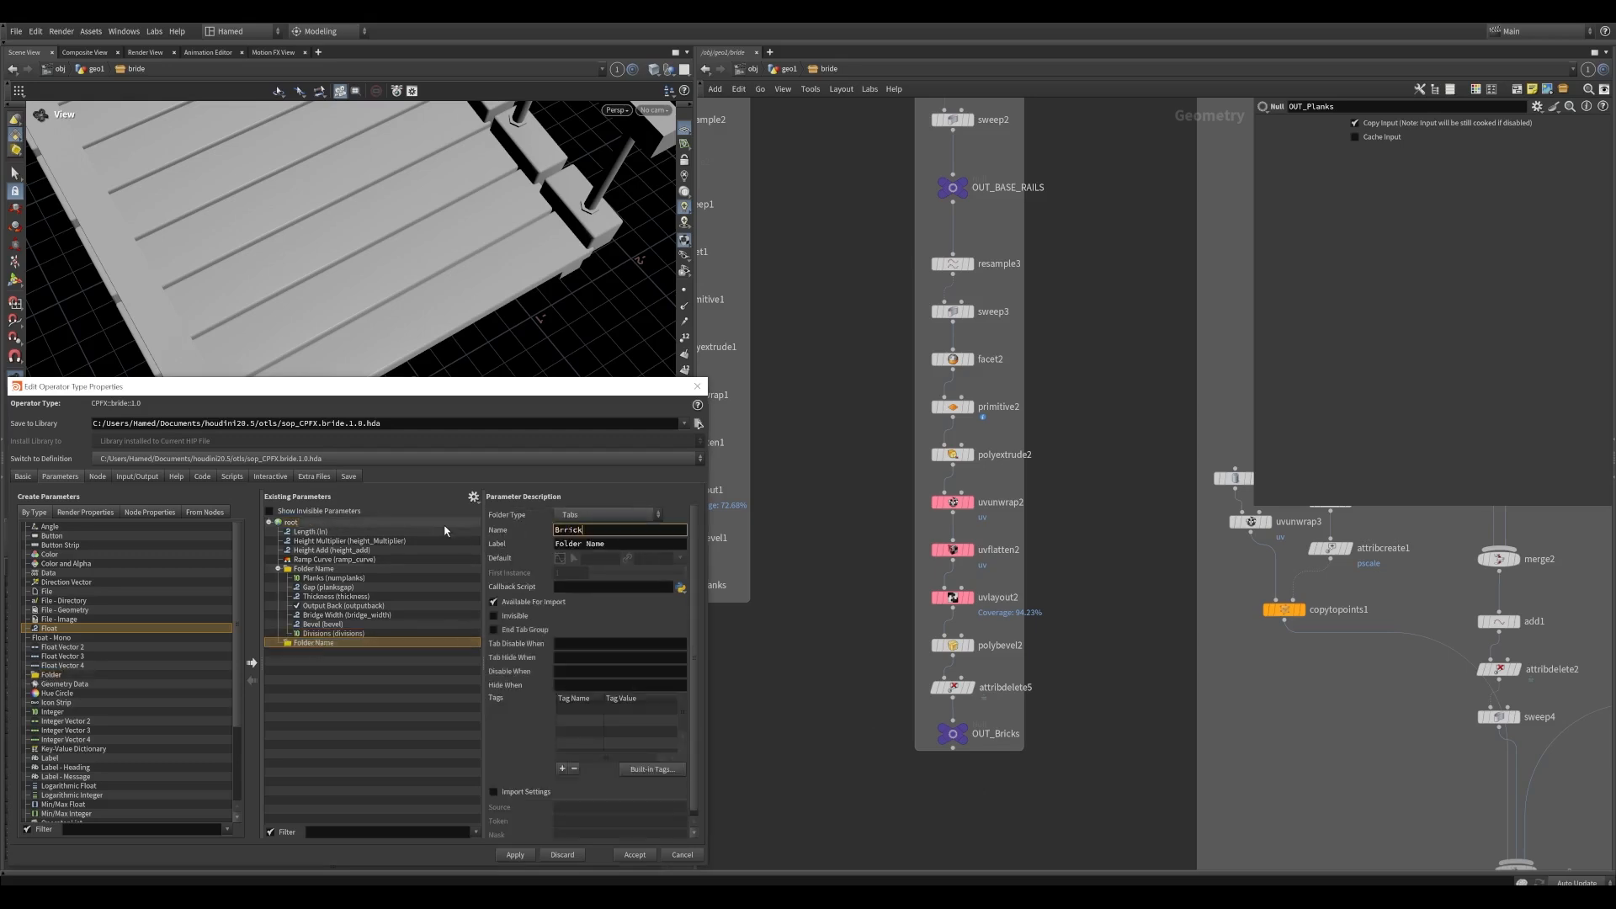
text(ii)
key(Return)
Label the new folder Bricks and change its name to lowercase bricks
drag(593, 530, 491, 531)
key(ctrl+c)
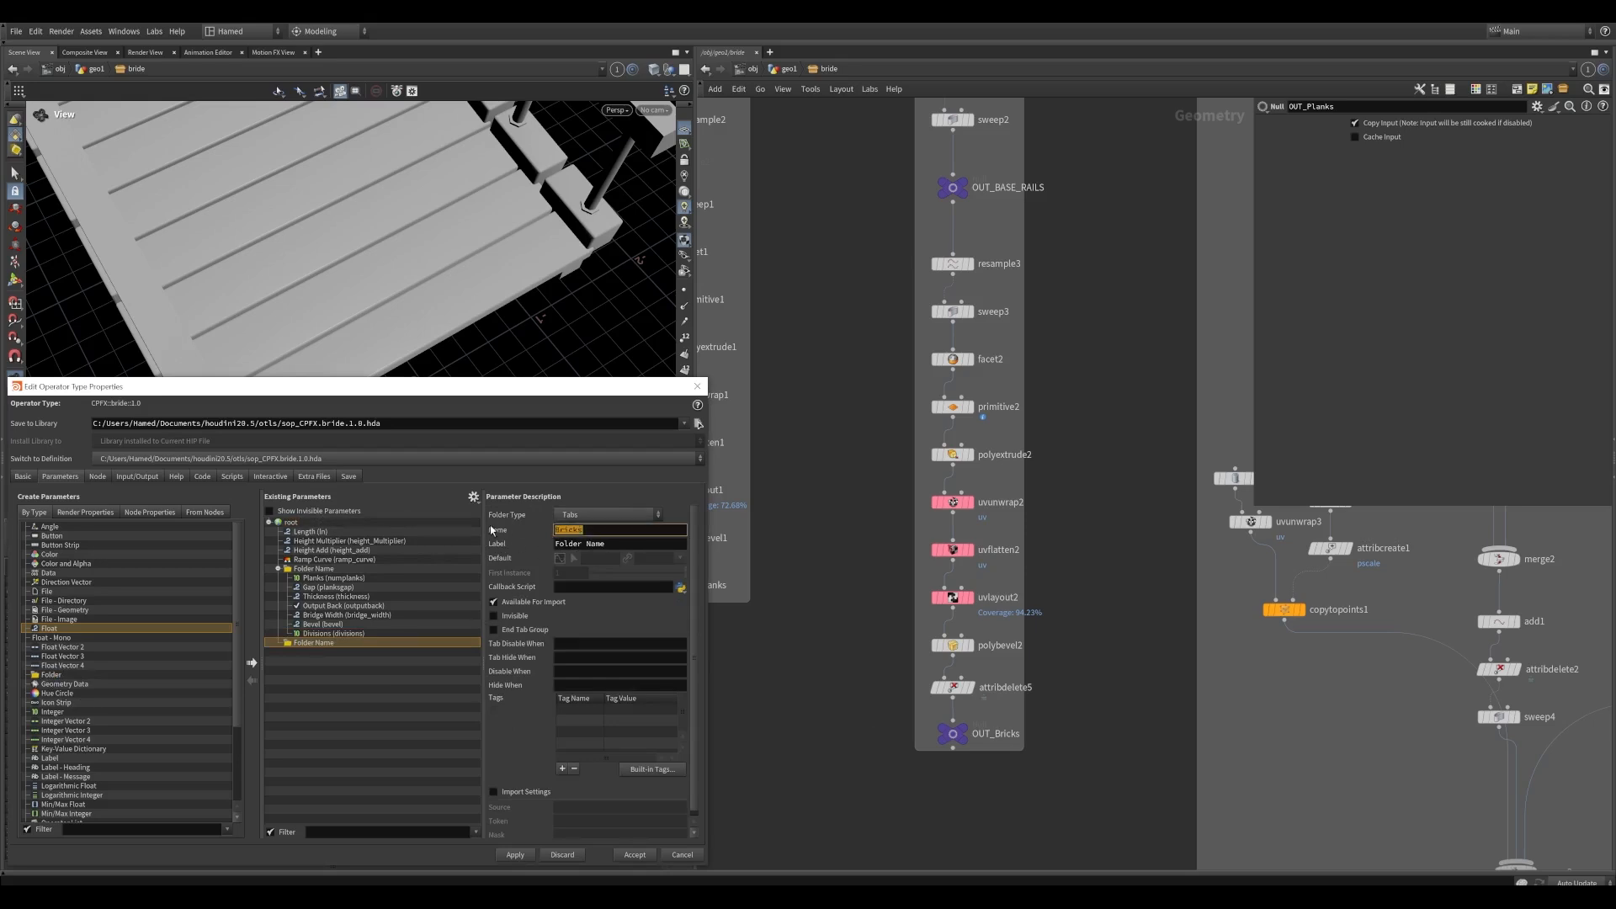
drag(615, 545, 540, 530)
key(ctrl+v)
key(Return)
text(b)
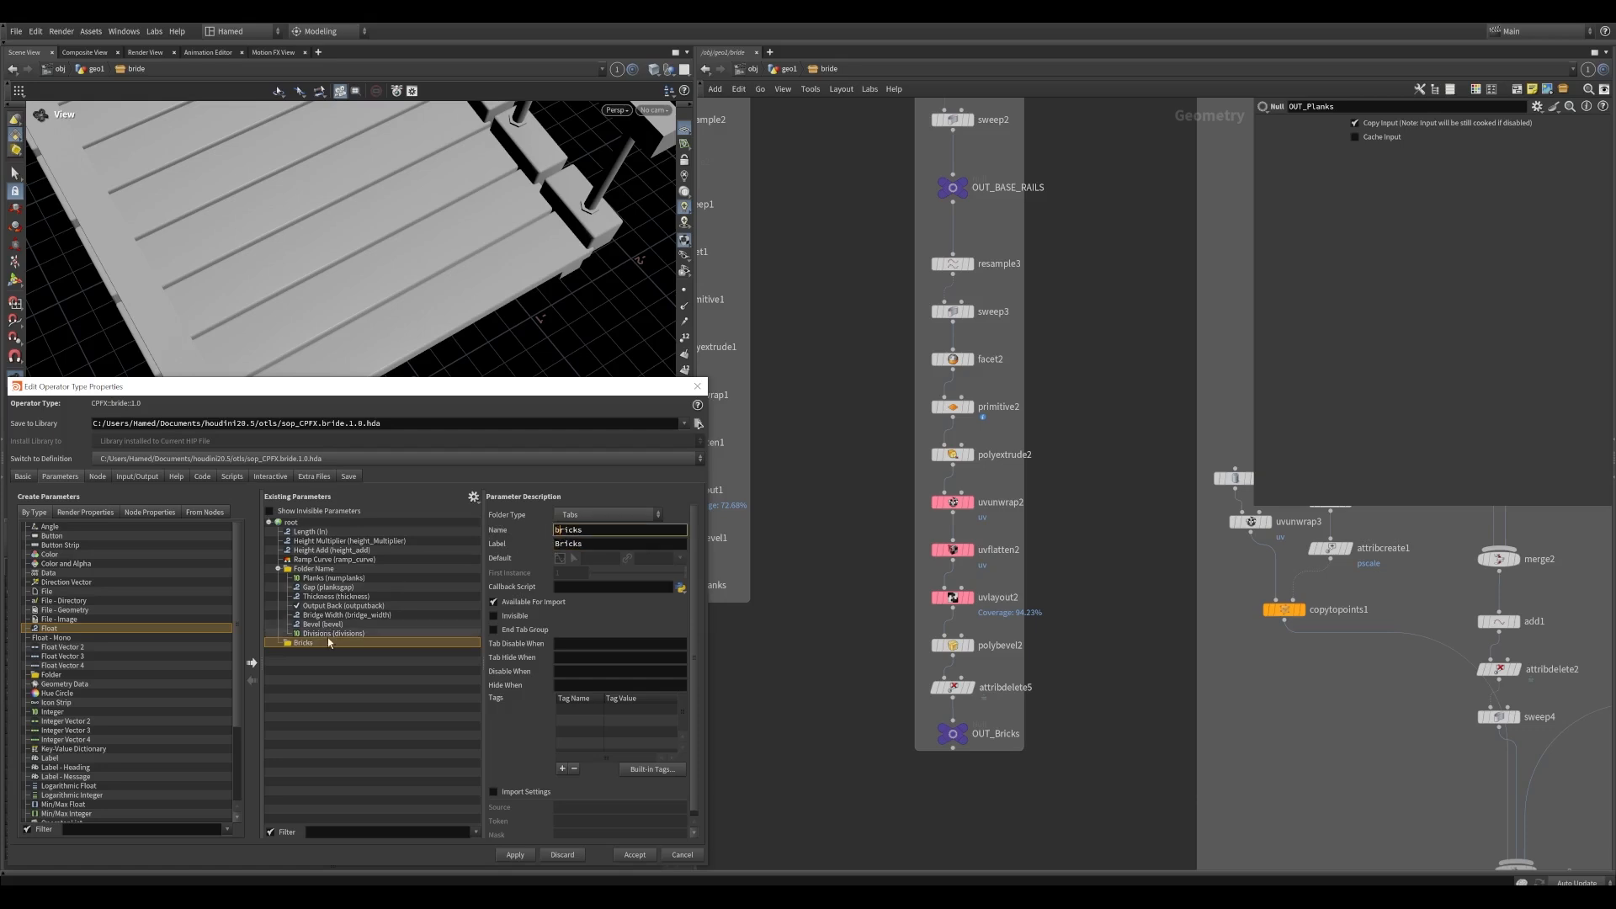
key(Return)
Label the plank parameters' folder Planks and change its name to lowercase planks
click(316, 570)
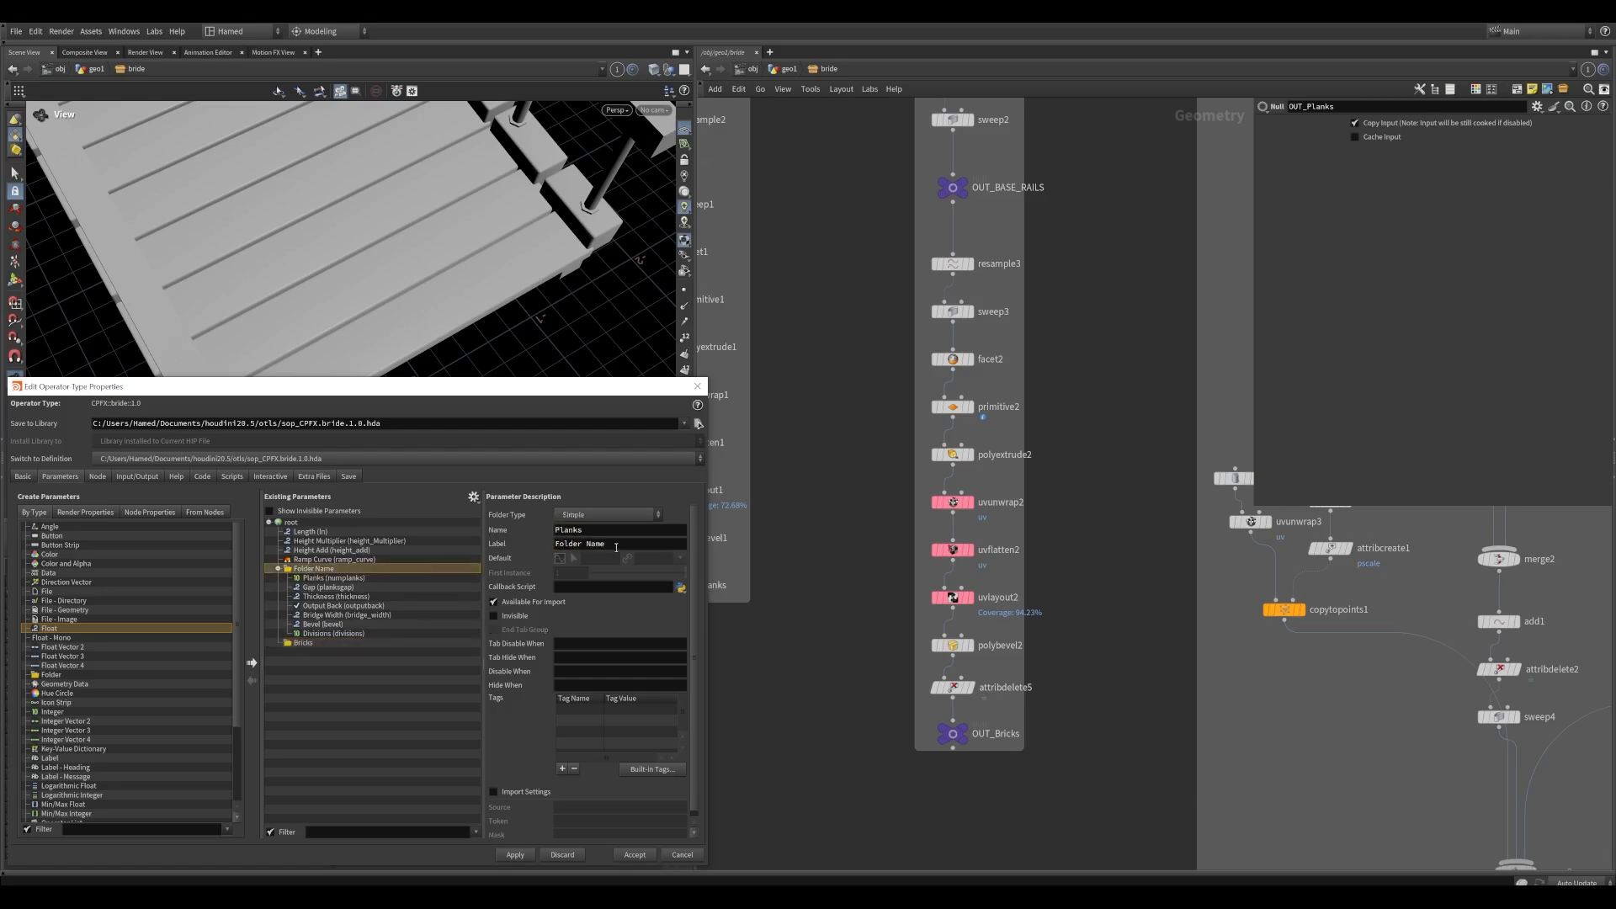
drag(593, 531, 508, 533)
key(ctrl+c)
drag(615, 544, 549, 534)
key(ctrl+v)
text(p)
click(335, 644)
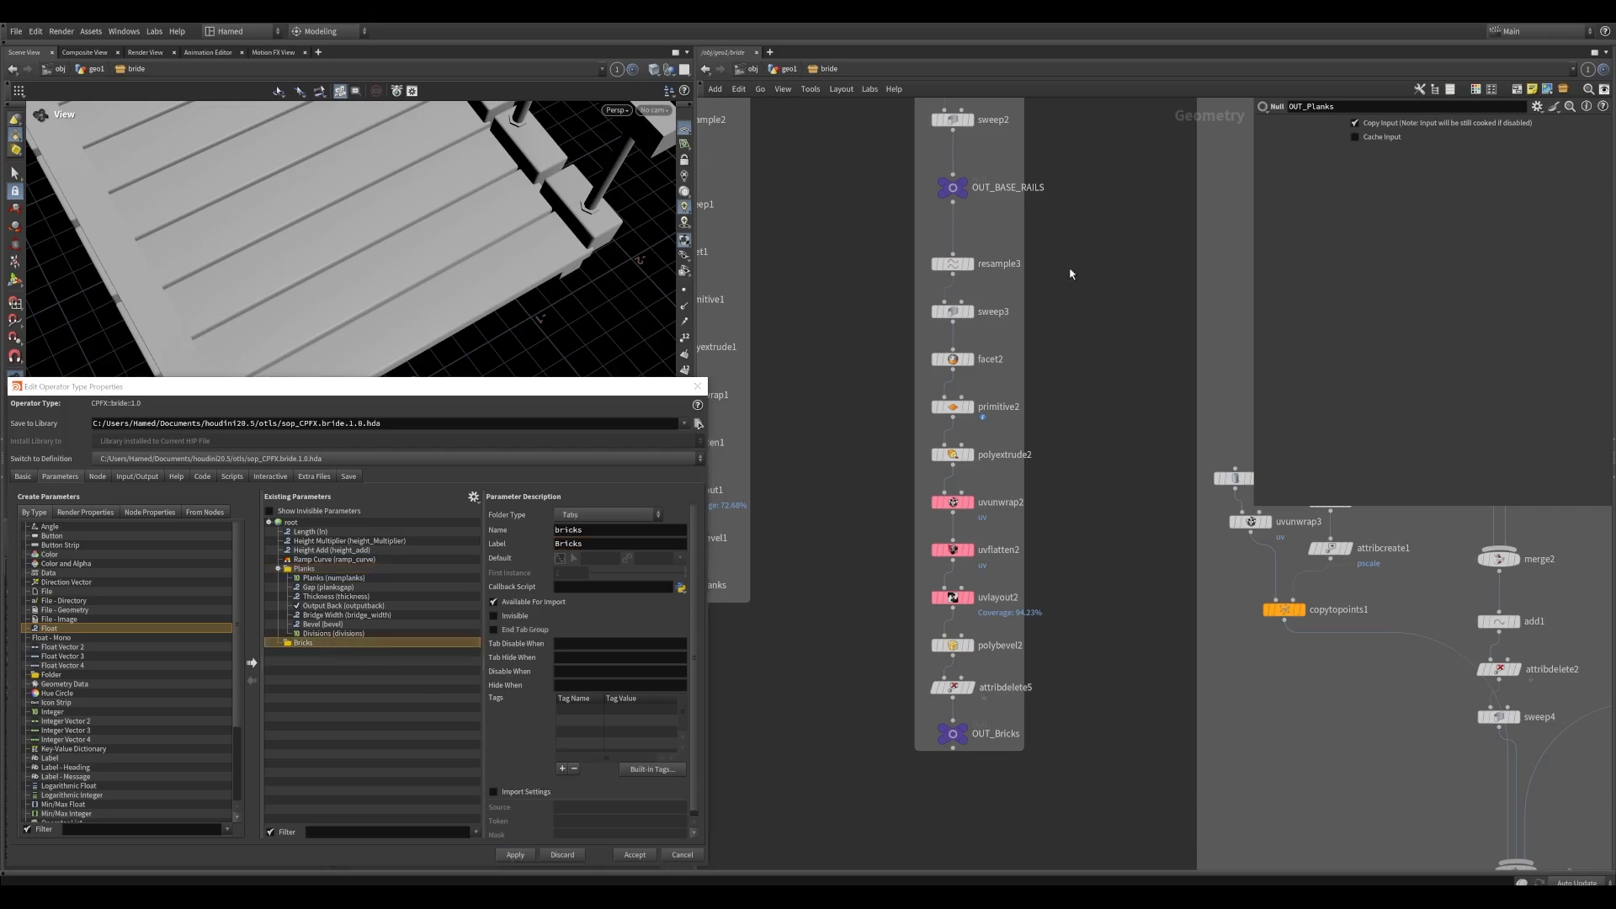
Promote the Segments parameter of resample3 in the brick chain into the Bricks folder
middle_drag(1072, 274, 1095, 552)
scroll(1093, 543, down, 2)
click(975, 411)
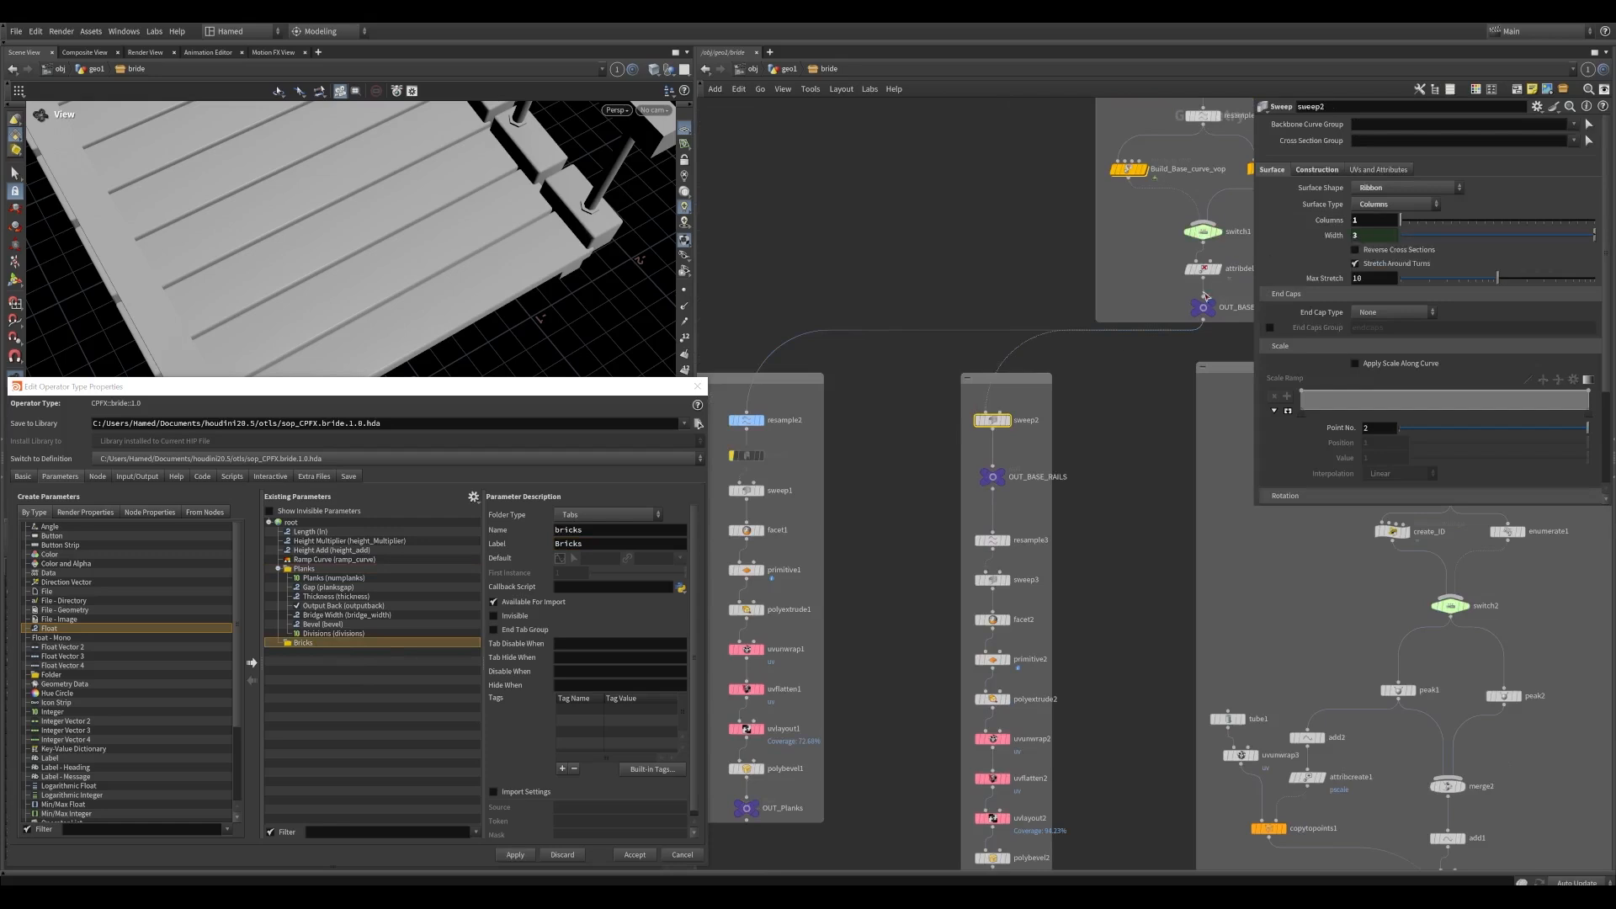
middle_drag(1074, 616, 1041, 486)
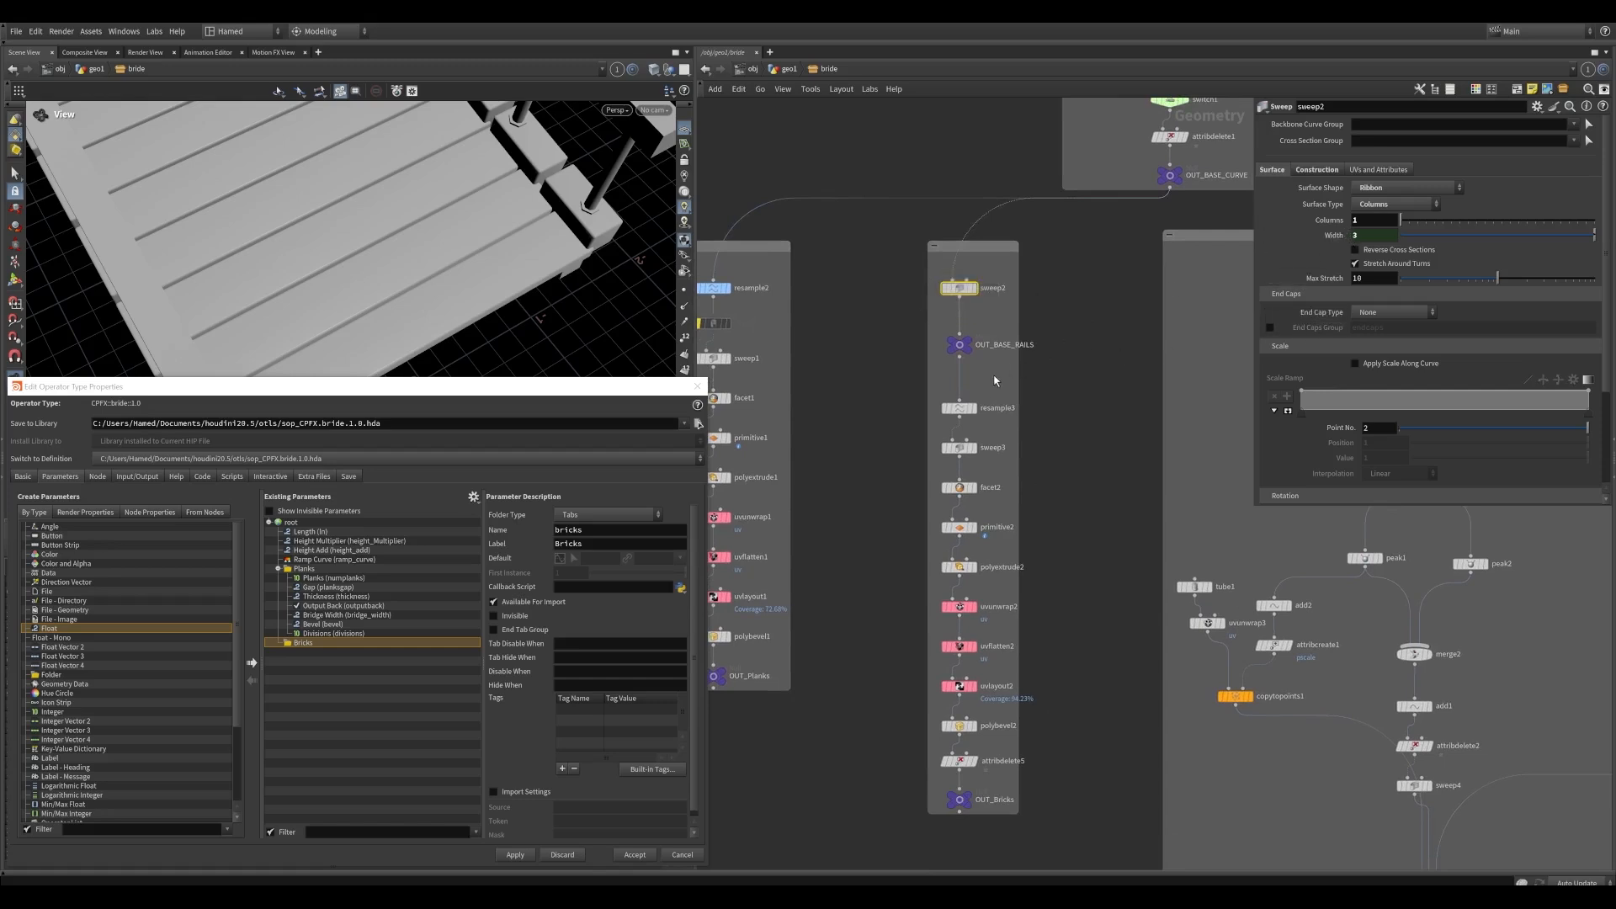
click(959, 345)
middle_drag(994, 389, 948, 338)
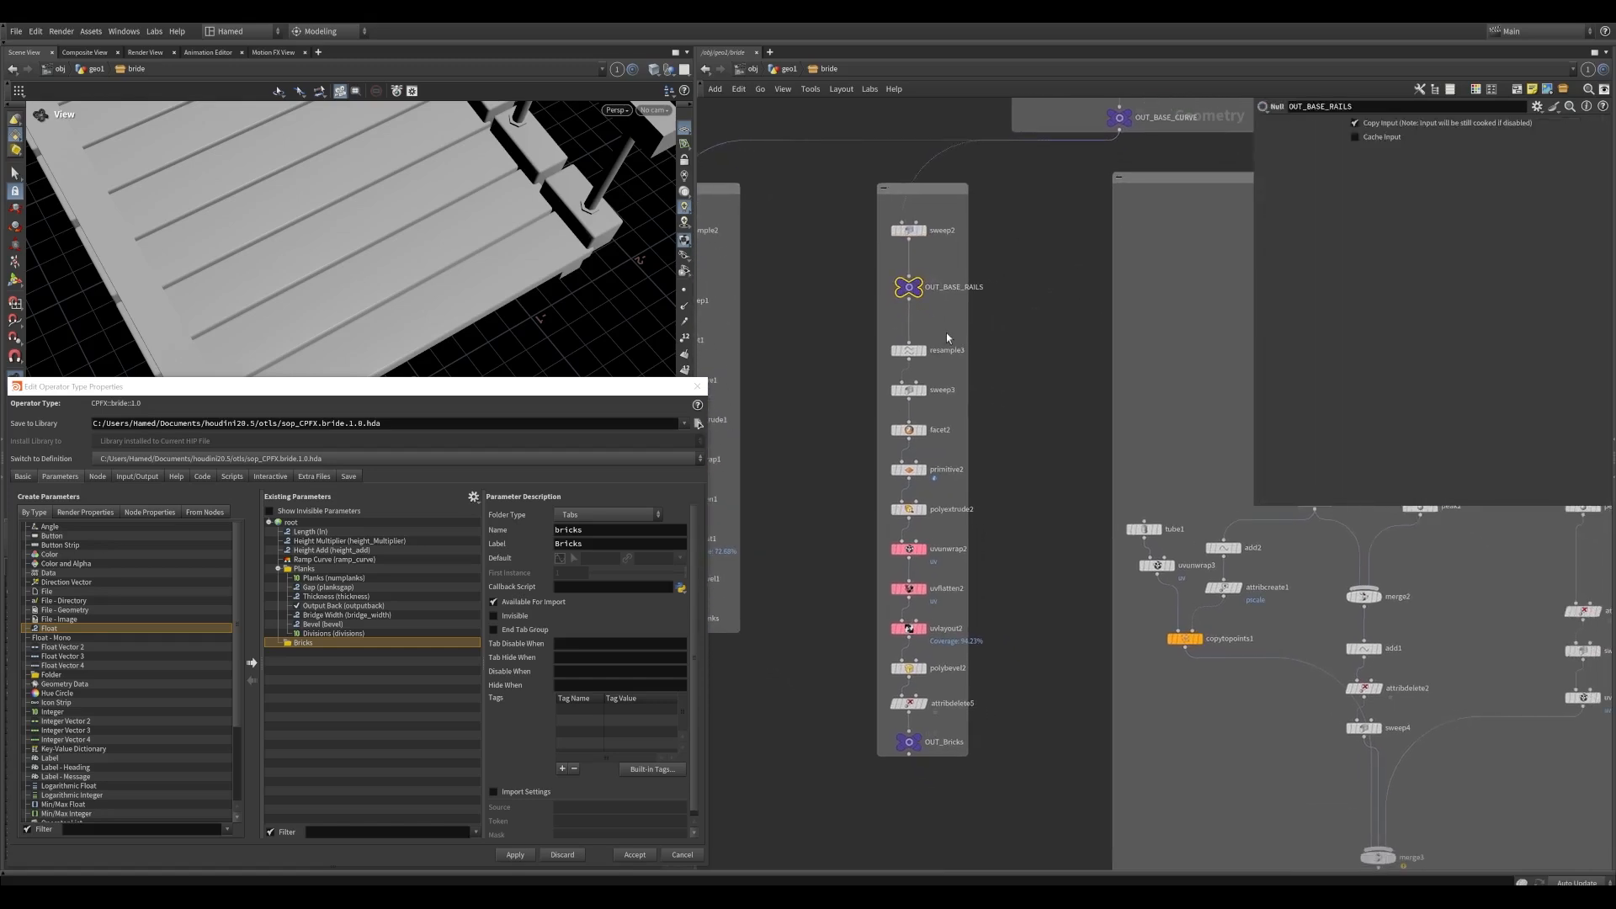
click(895, 352)
drag(454, 232, 361, 217)
middle_drag(361, 217, 418, 273)
drag(418, 274, 455, 253)
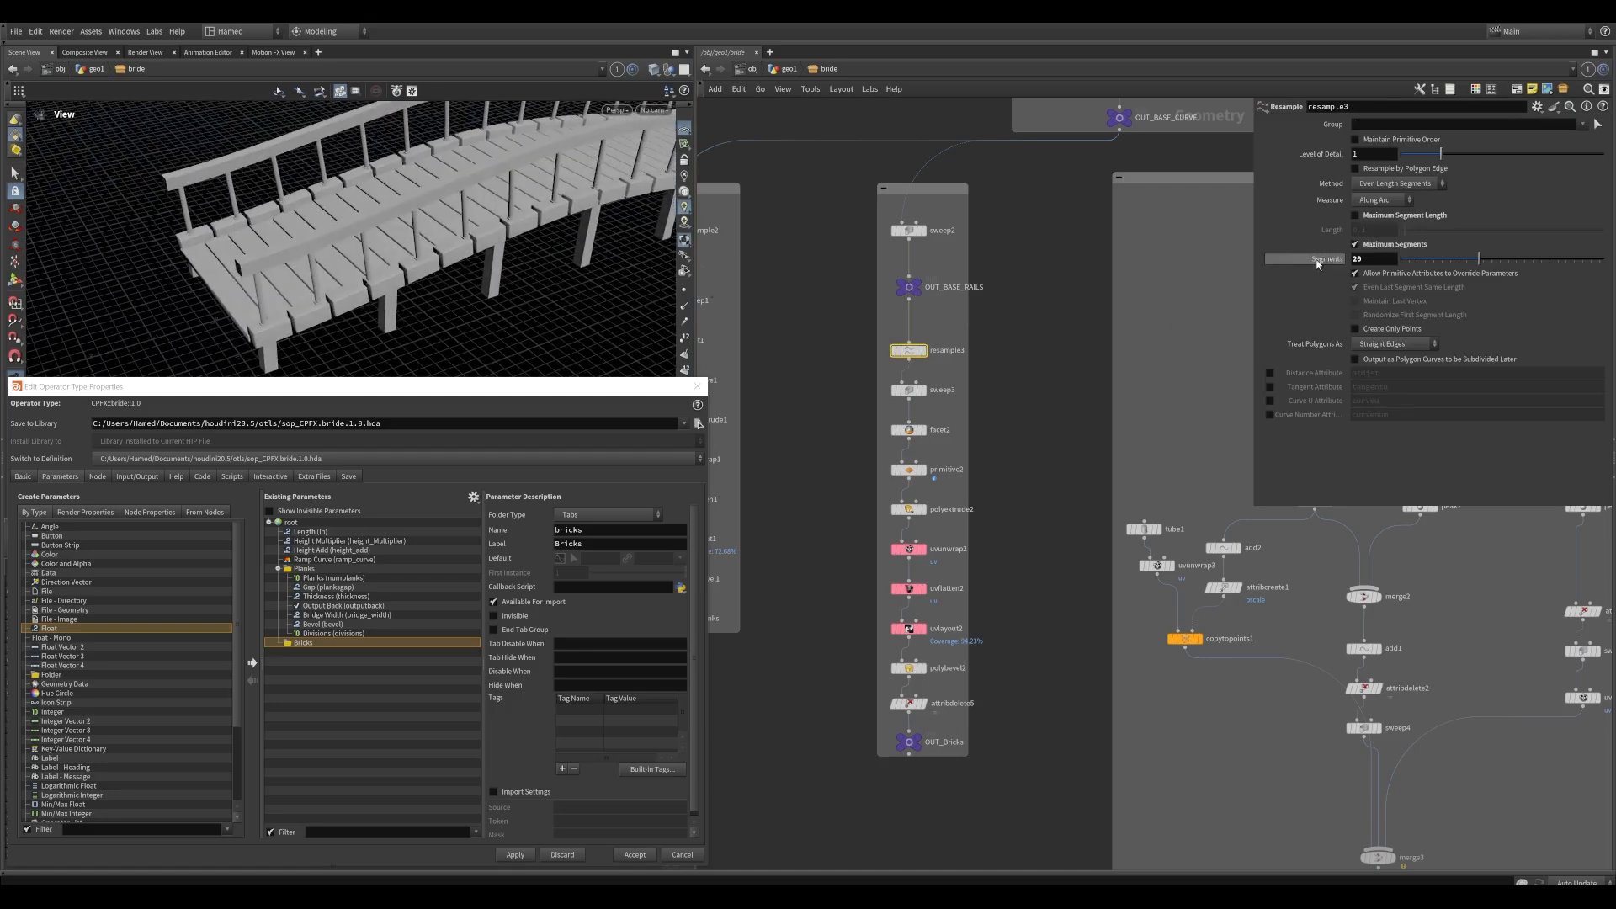
drag(1318, 261, 309, 650)
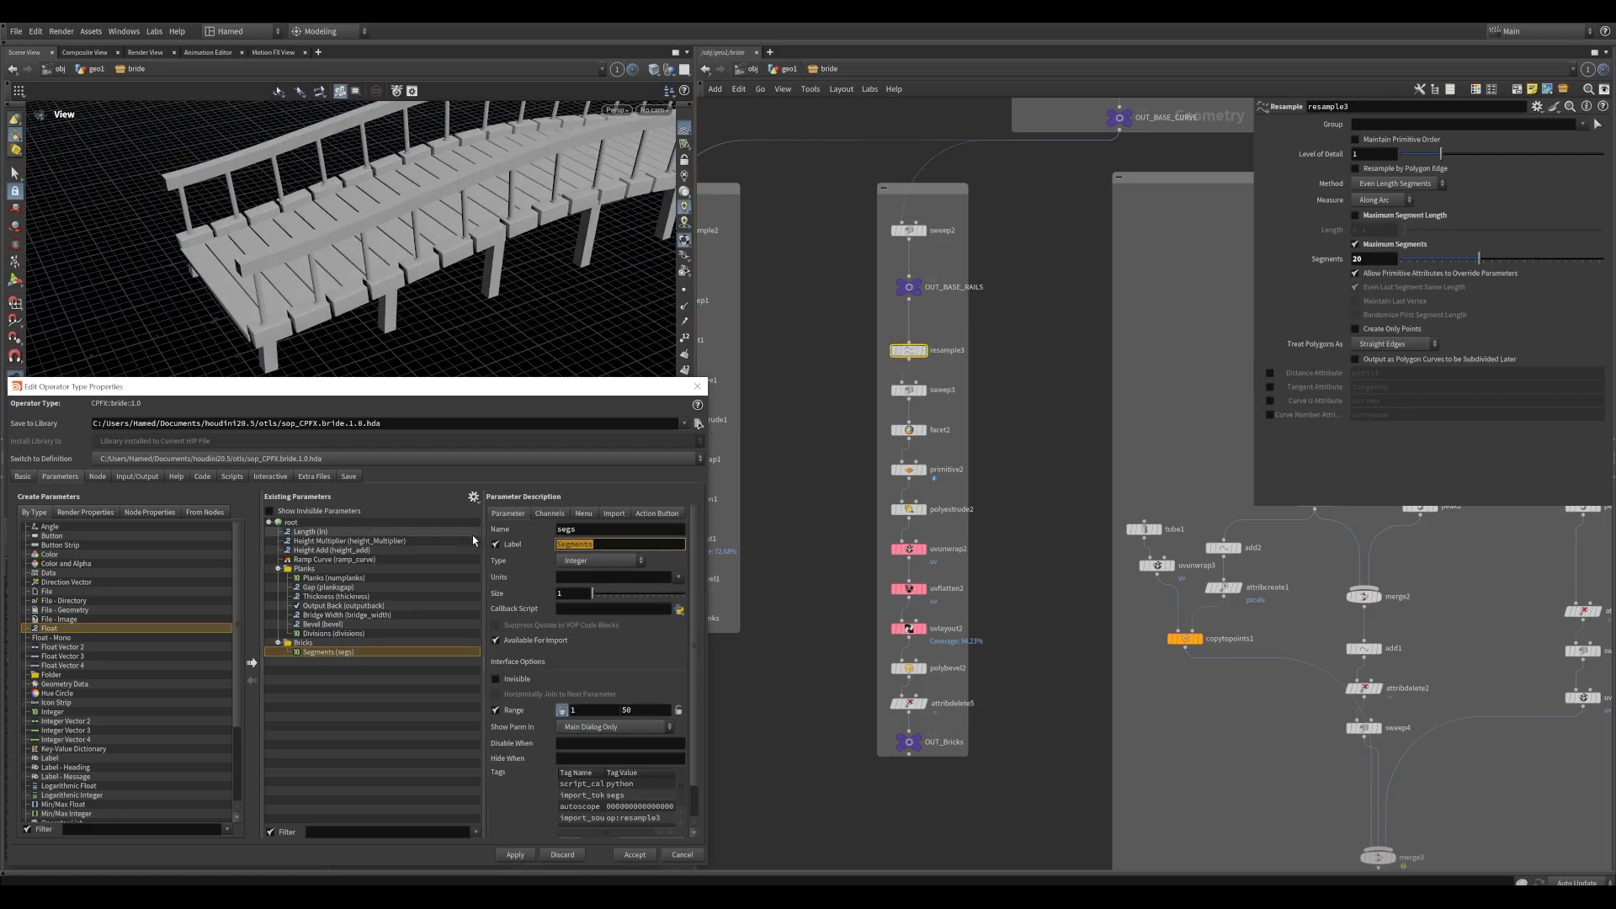
Rename the promoted Segments parameter numbricks, label it Bricks and apply the asset changes
drag(579, 528, 519, 515)
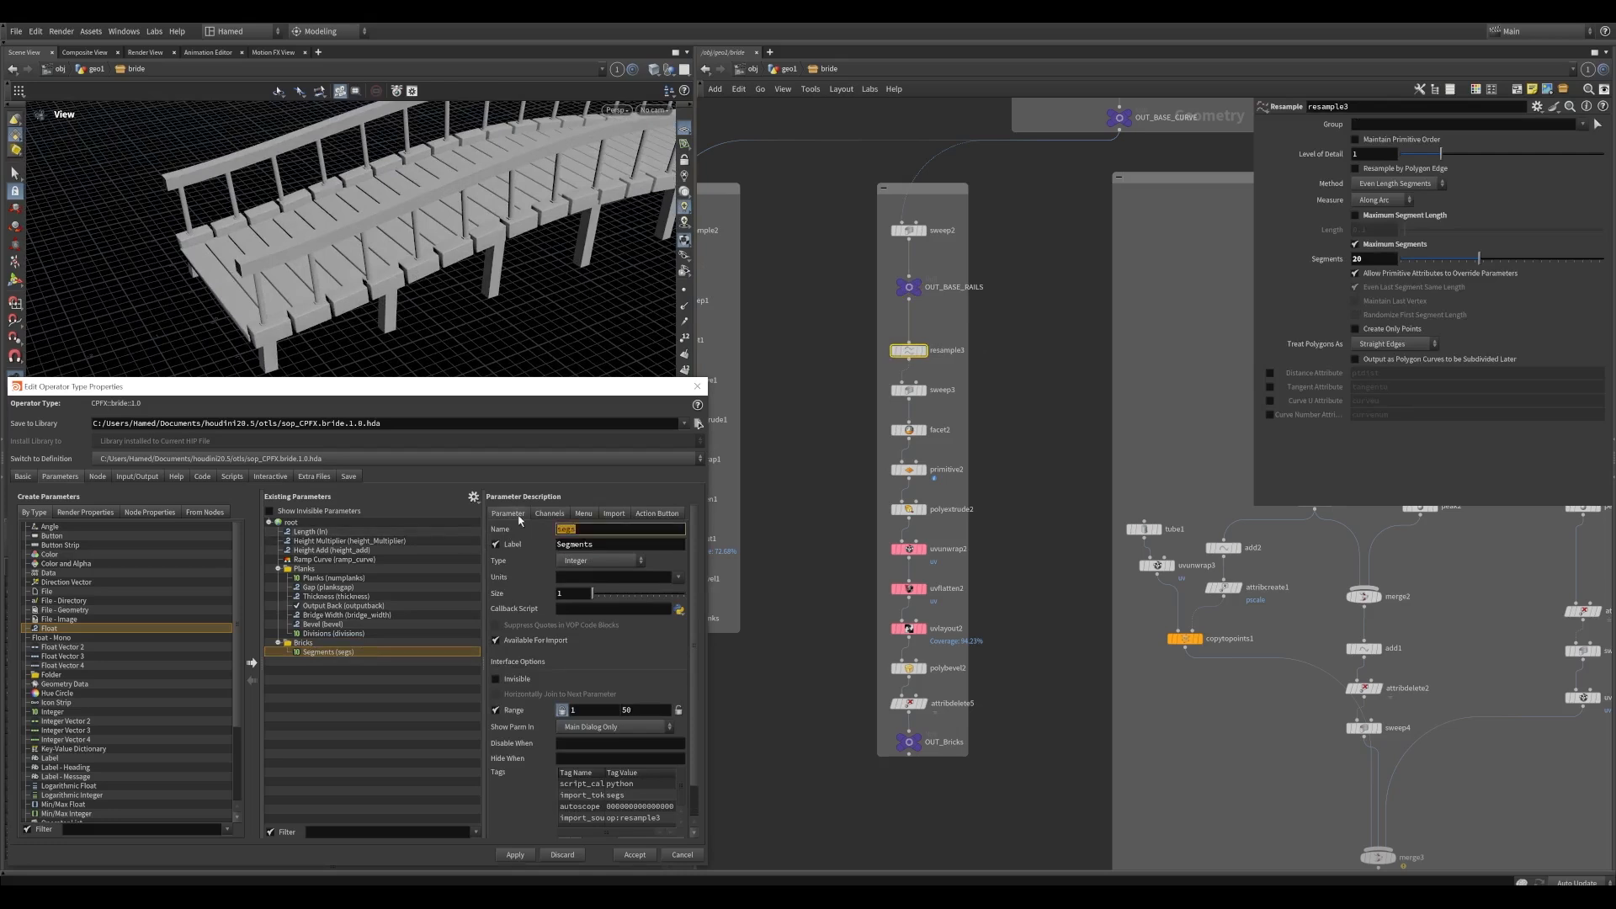
text(numbricks)
key(Tab)
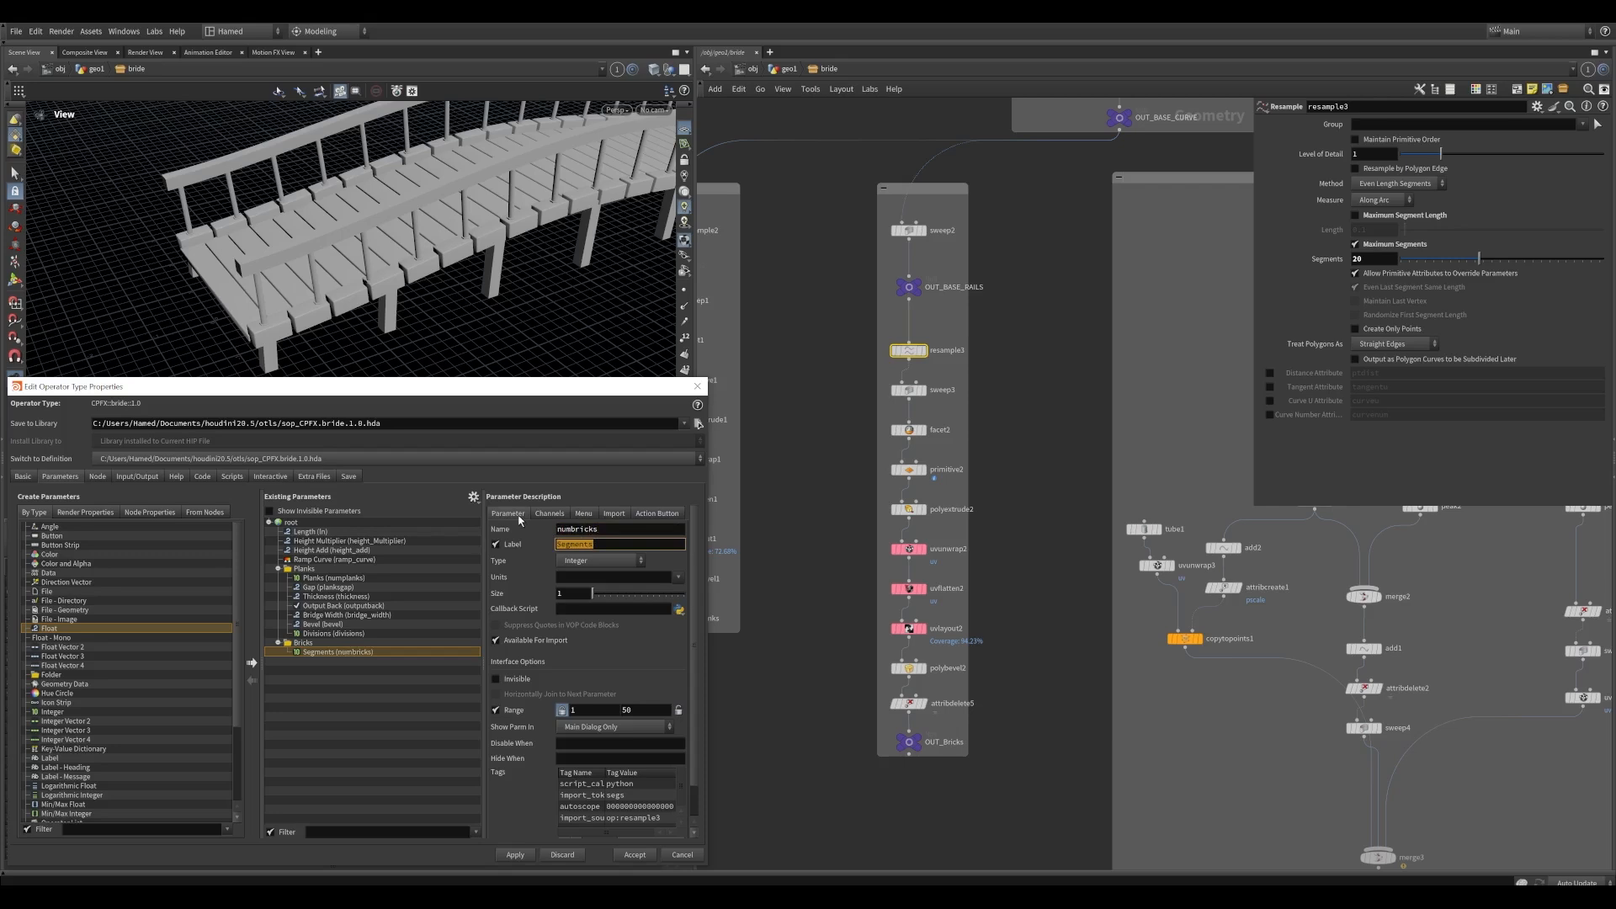
text(Brii)
text(kk)
key(BackSpace)
text(s)
key(Return)
click(525, 855)
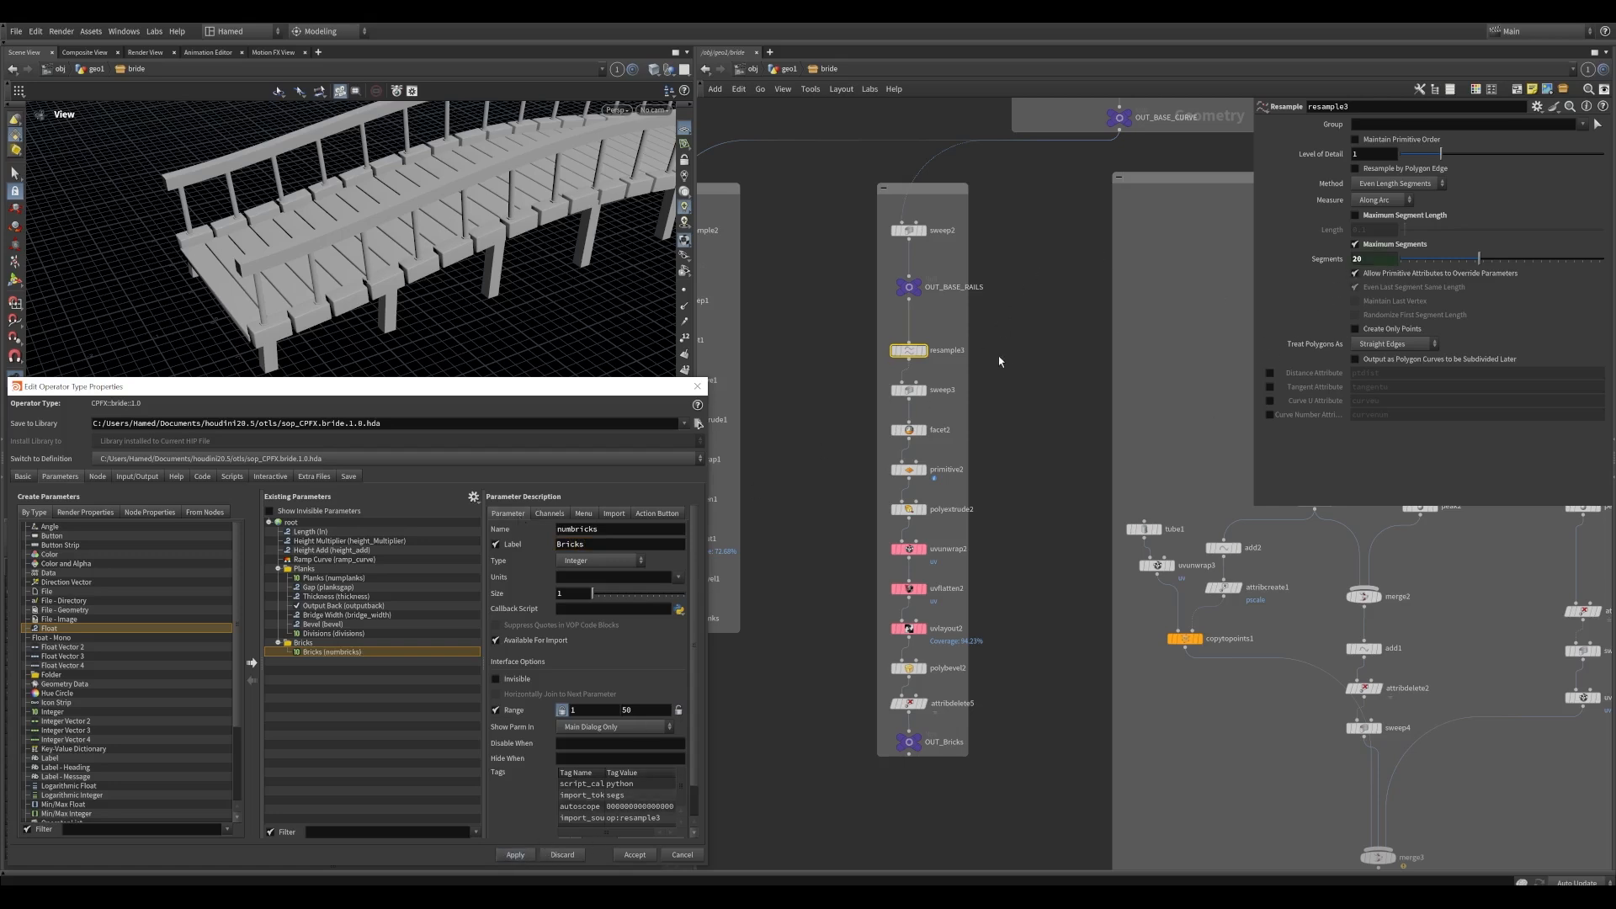
Set sweep3's Width to 0.3 after examining the bridge's edge bricks up close
click(950, 390)
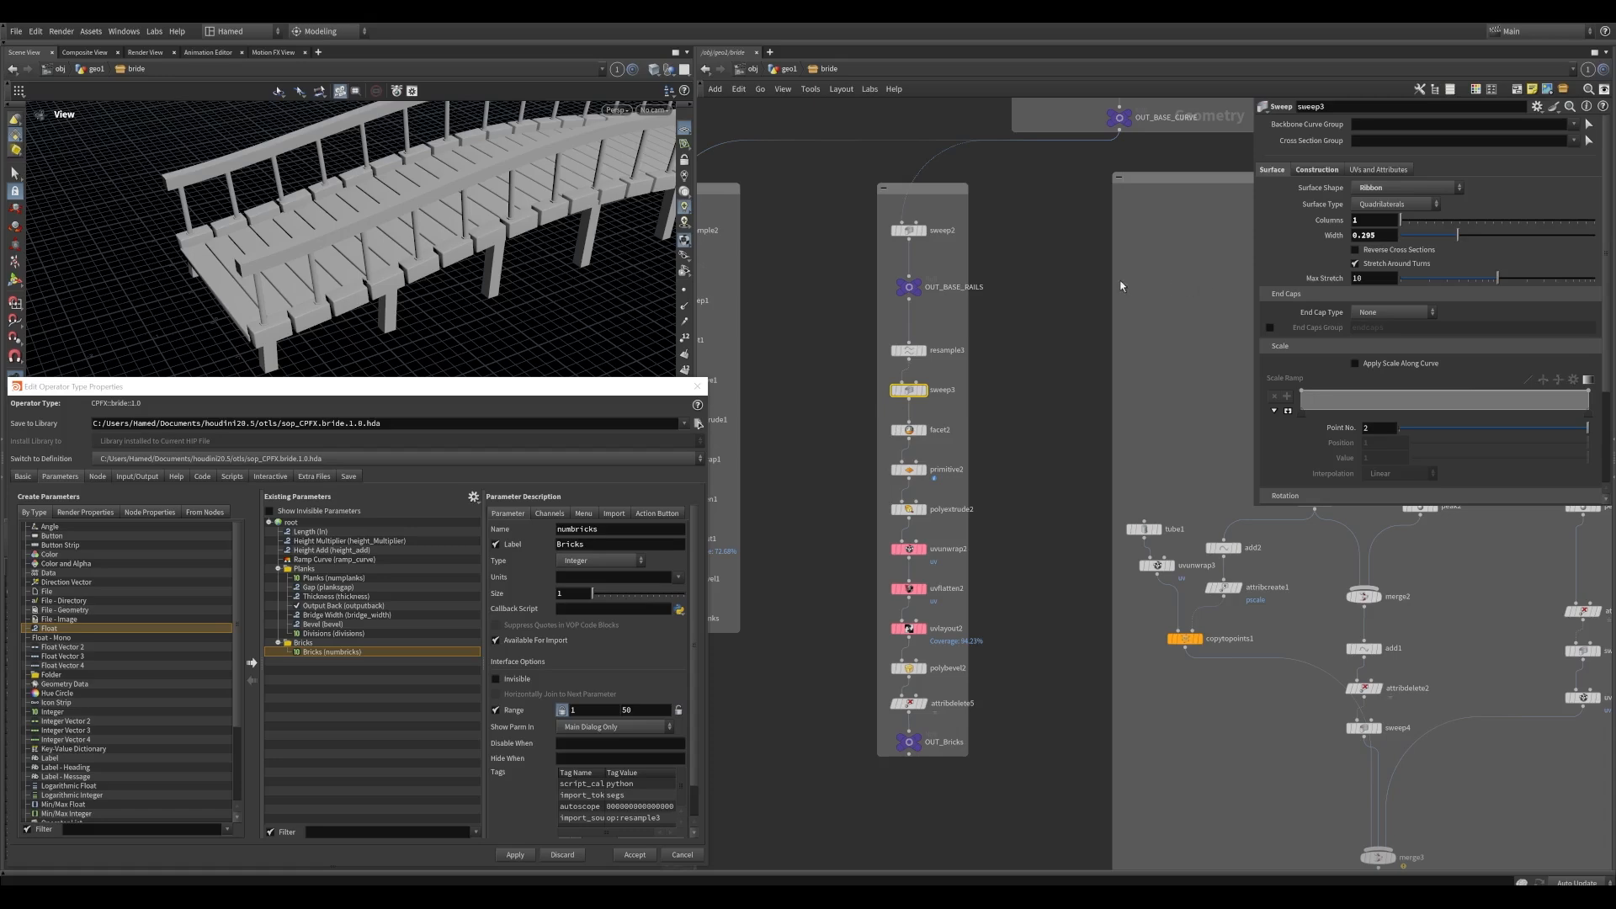
middle_drag(379, 269, 406, 221)
right_drag(407, 221, 433, 253)
middle_drag(433, 252, 453, 242)
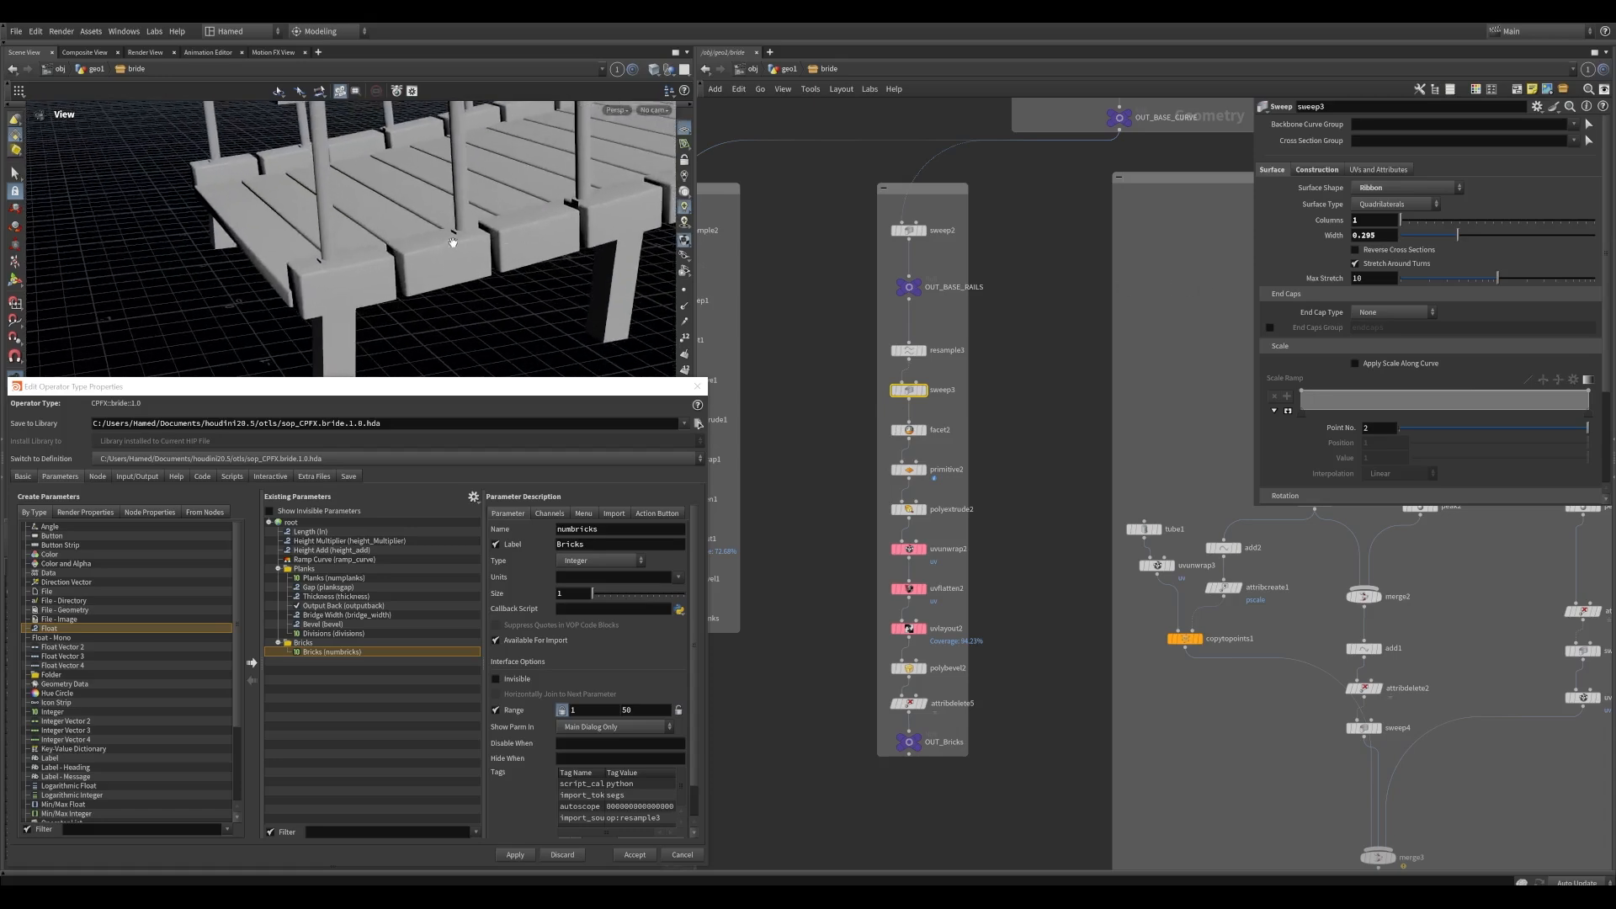
drag(453, 242, 523, 227)
drag(1458, 238, 1304, 244)
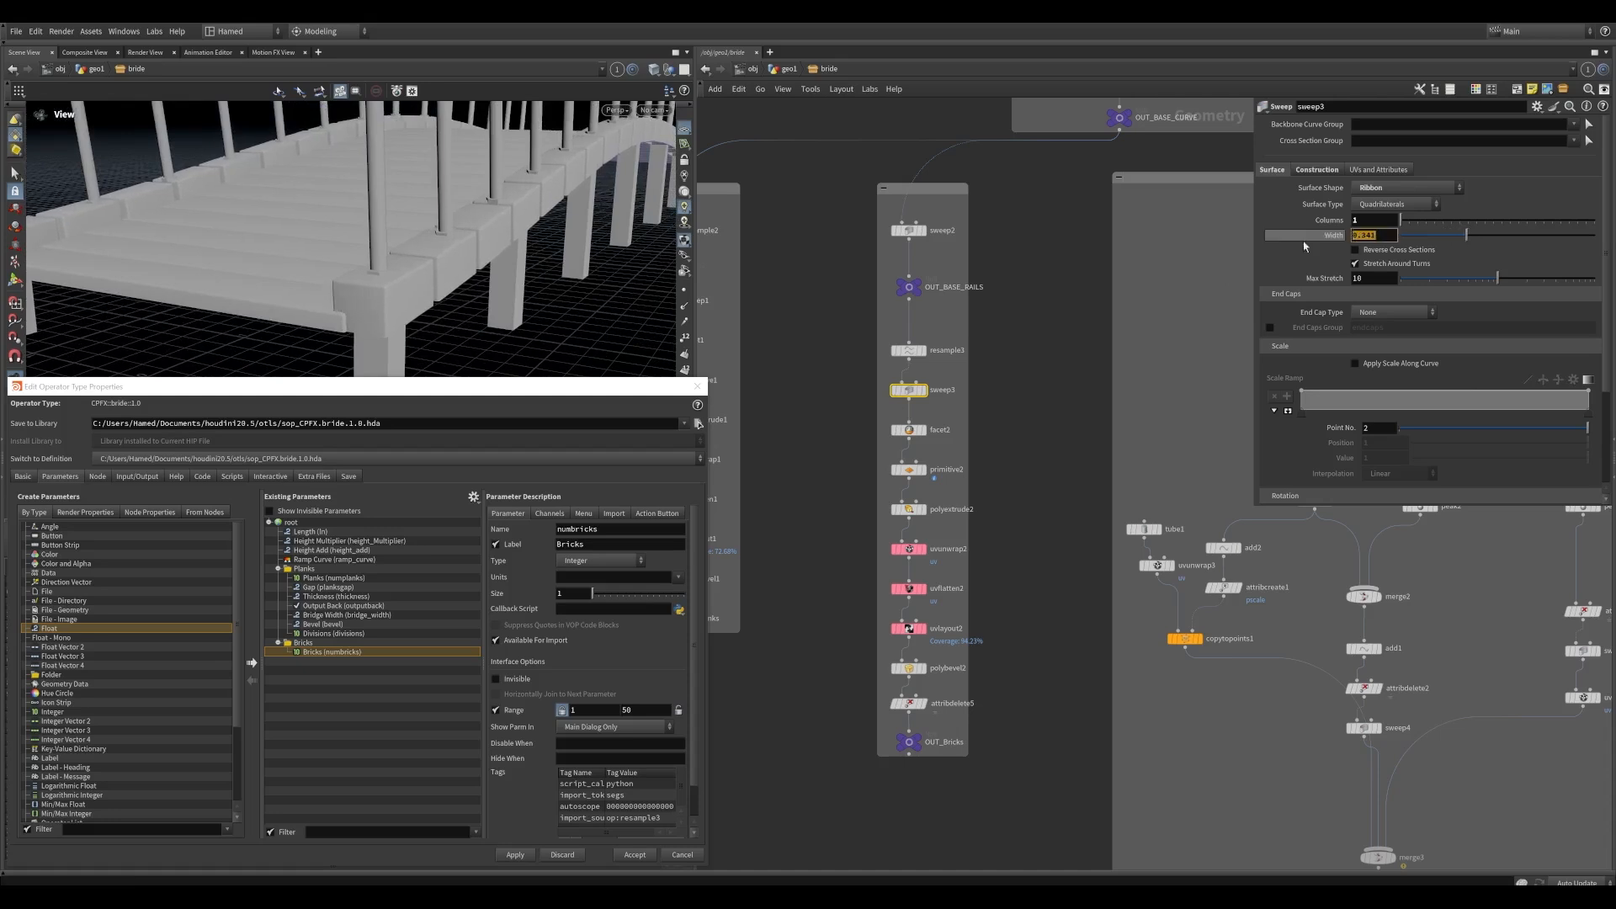
text(0.3)
key(Return)
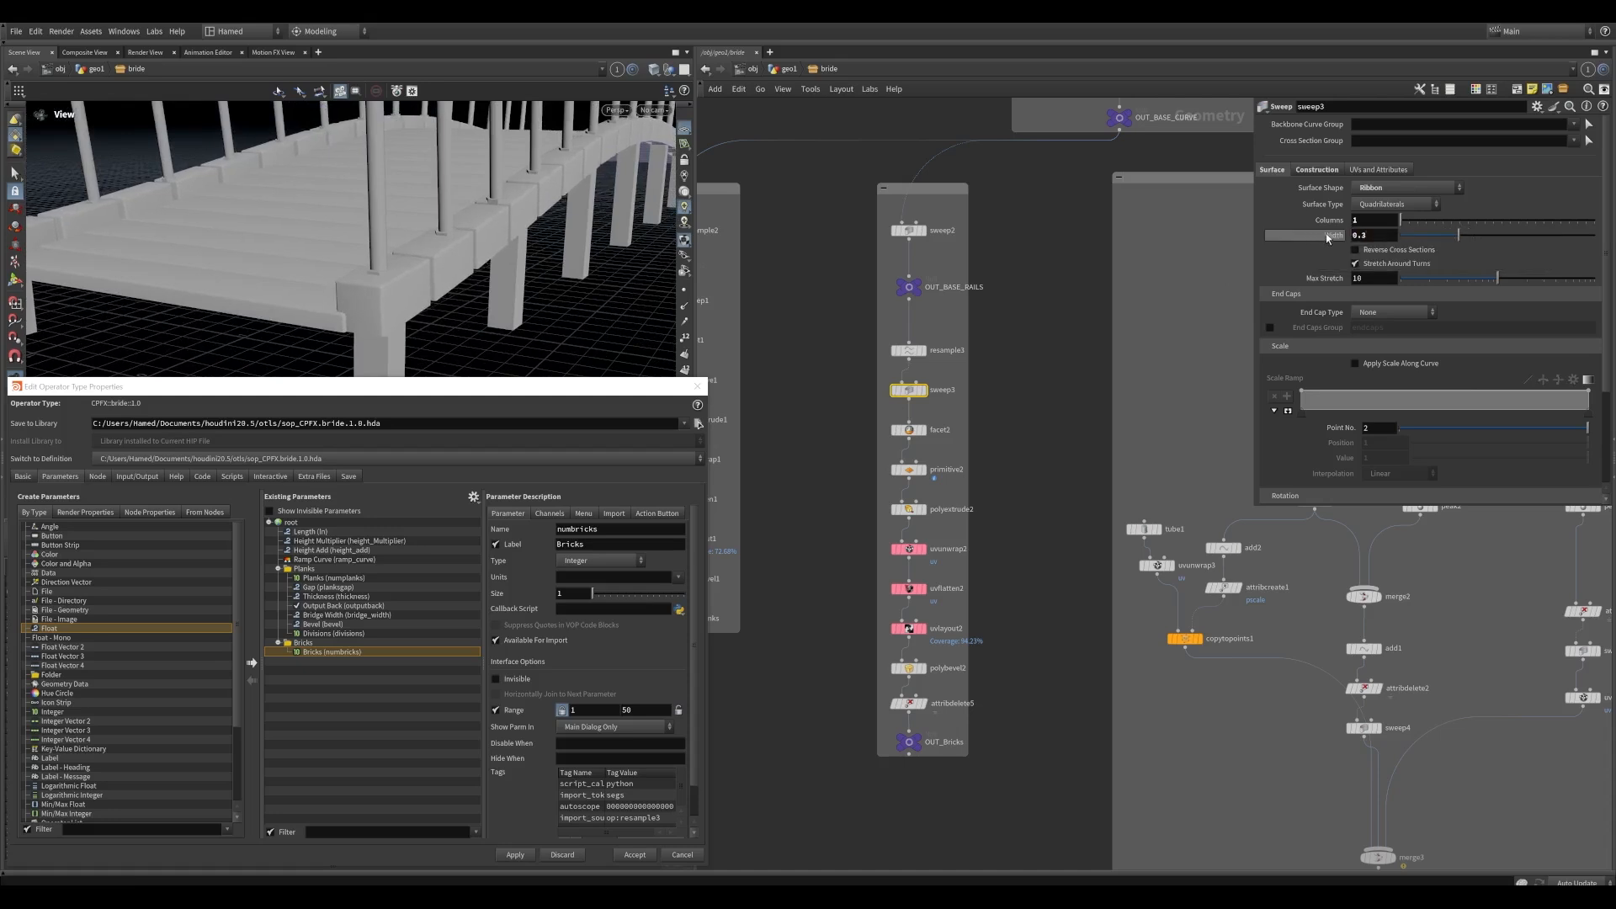
Promote sweep3's Width into the Bricks folder as bricks_width and apply the asset changes
drag(334, 644, 340, 653)
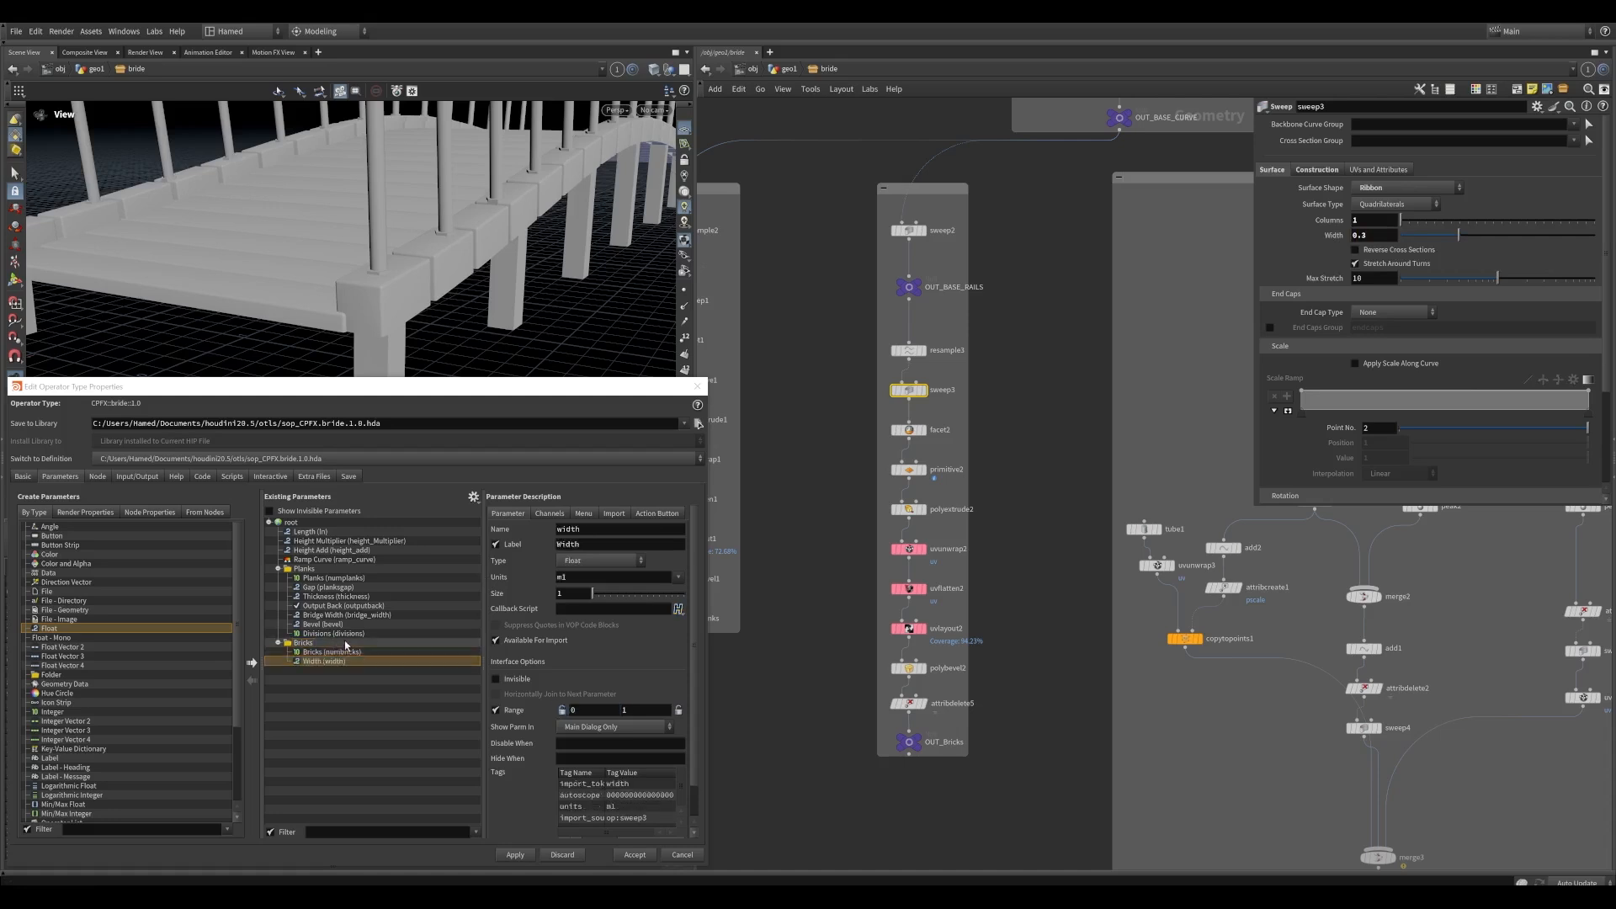
click(608, 530)
key(Home)
text(bri)
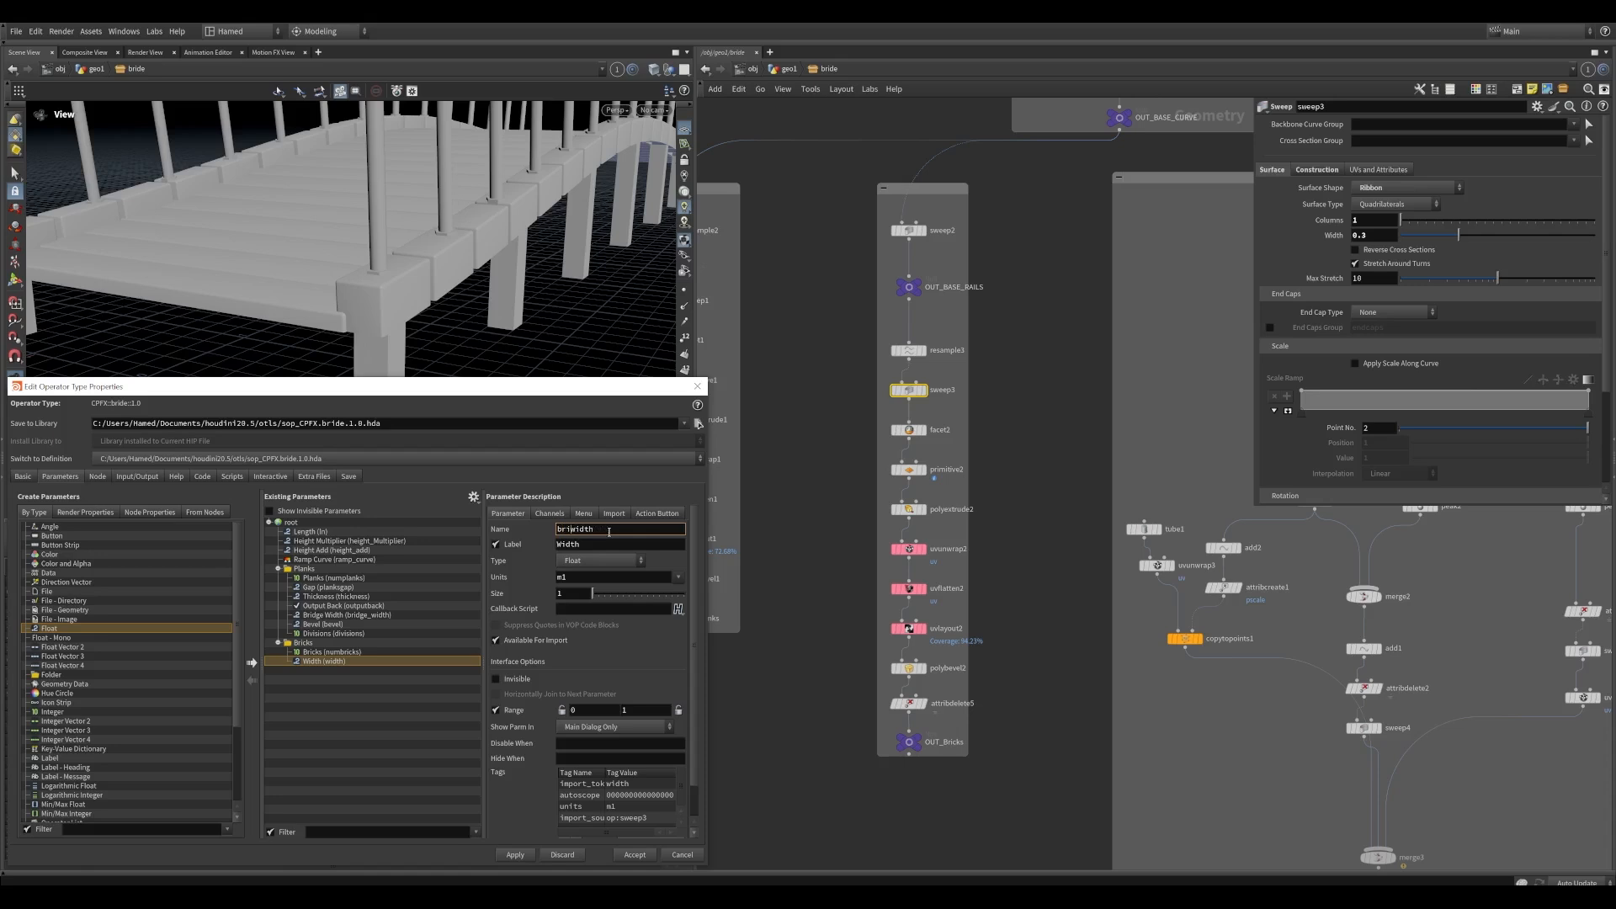
text(cks_)
click(499, 857)
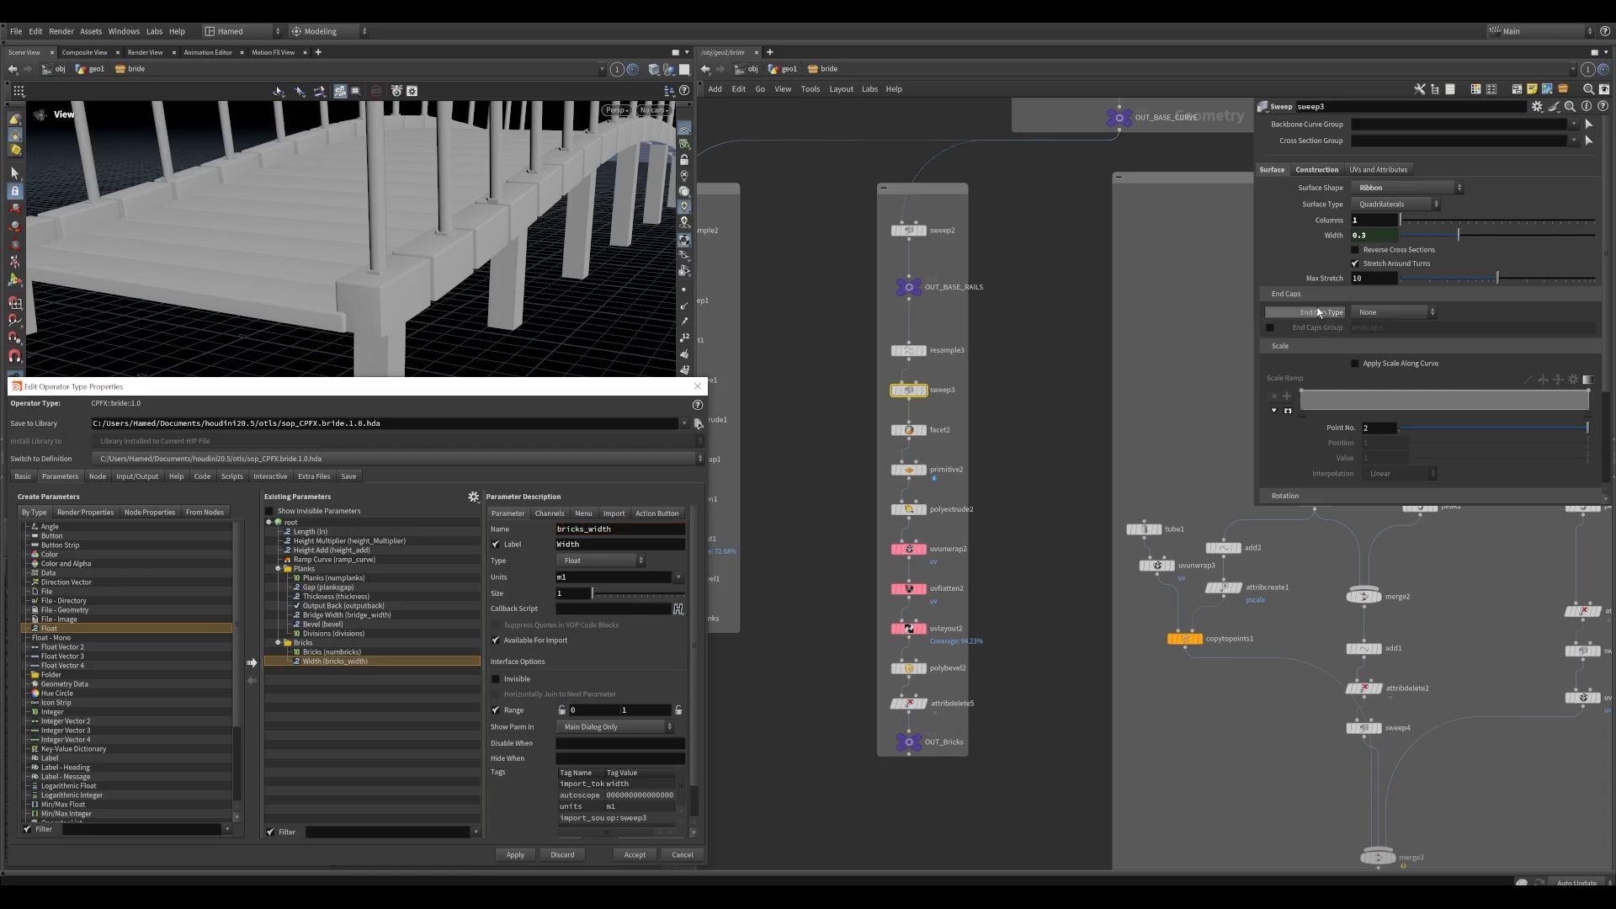
Set primitive2's Scale to 1 on the brick chain
scroll(1319, 362, down, 3)
scroll(1319, 362, up, 2)
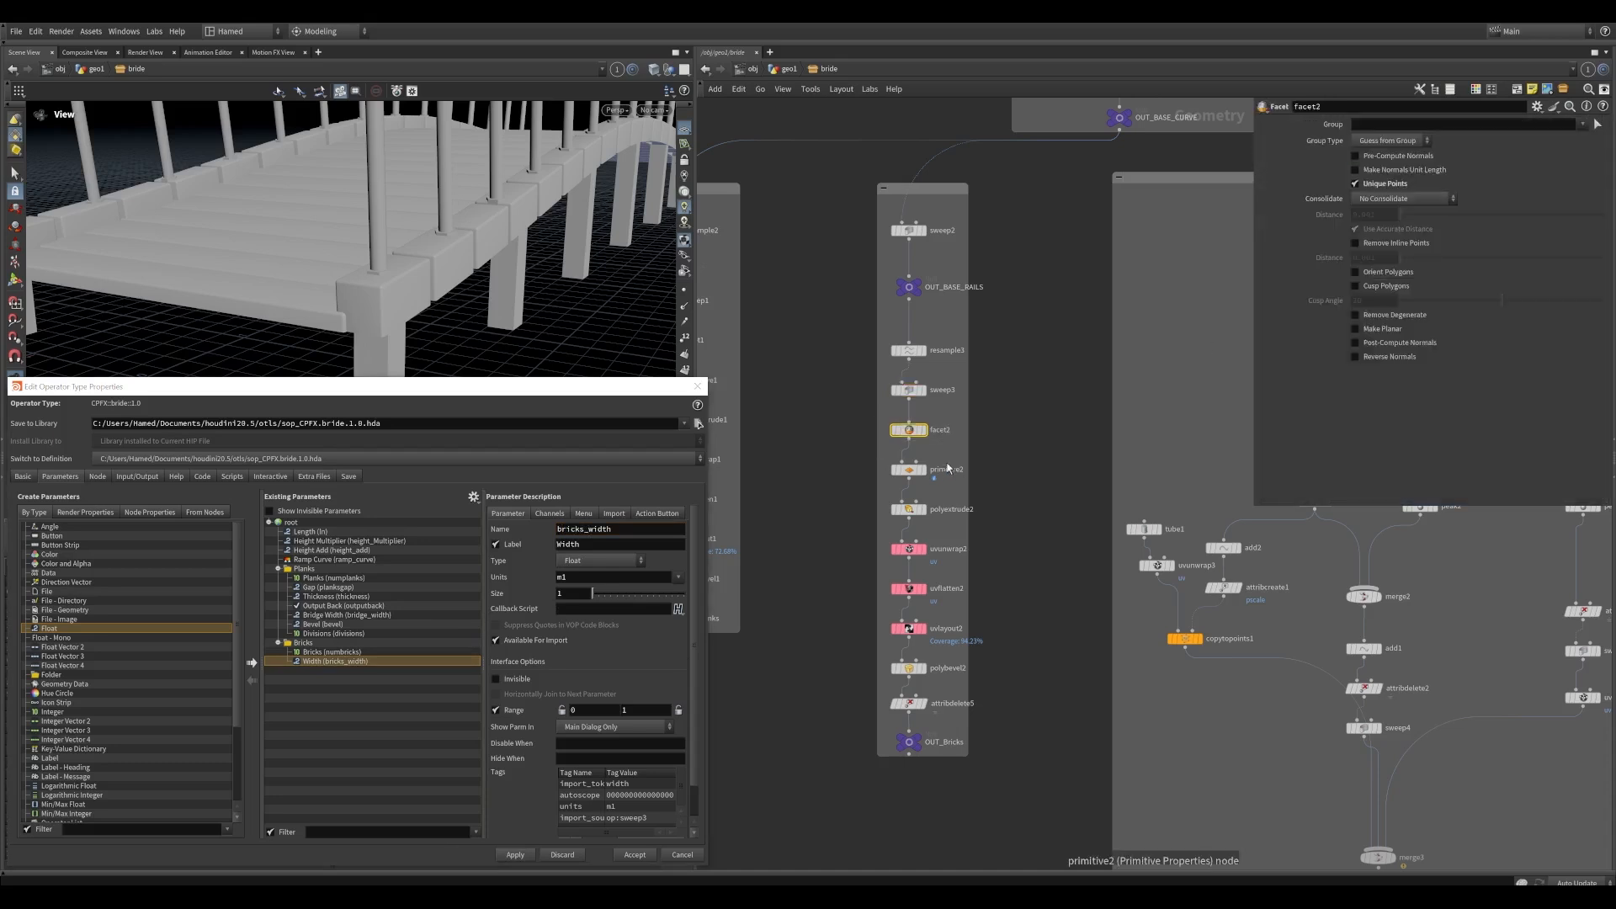
click(907, 470)
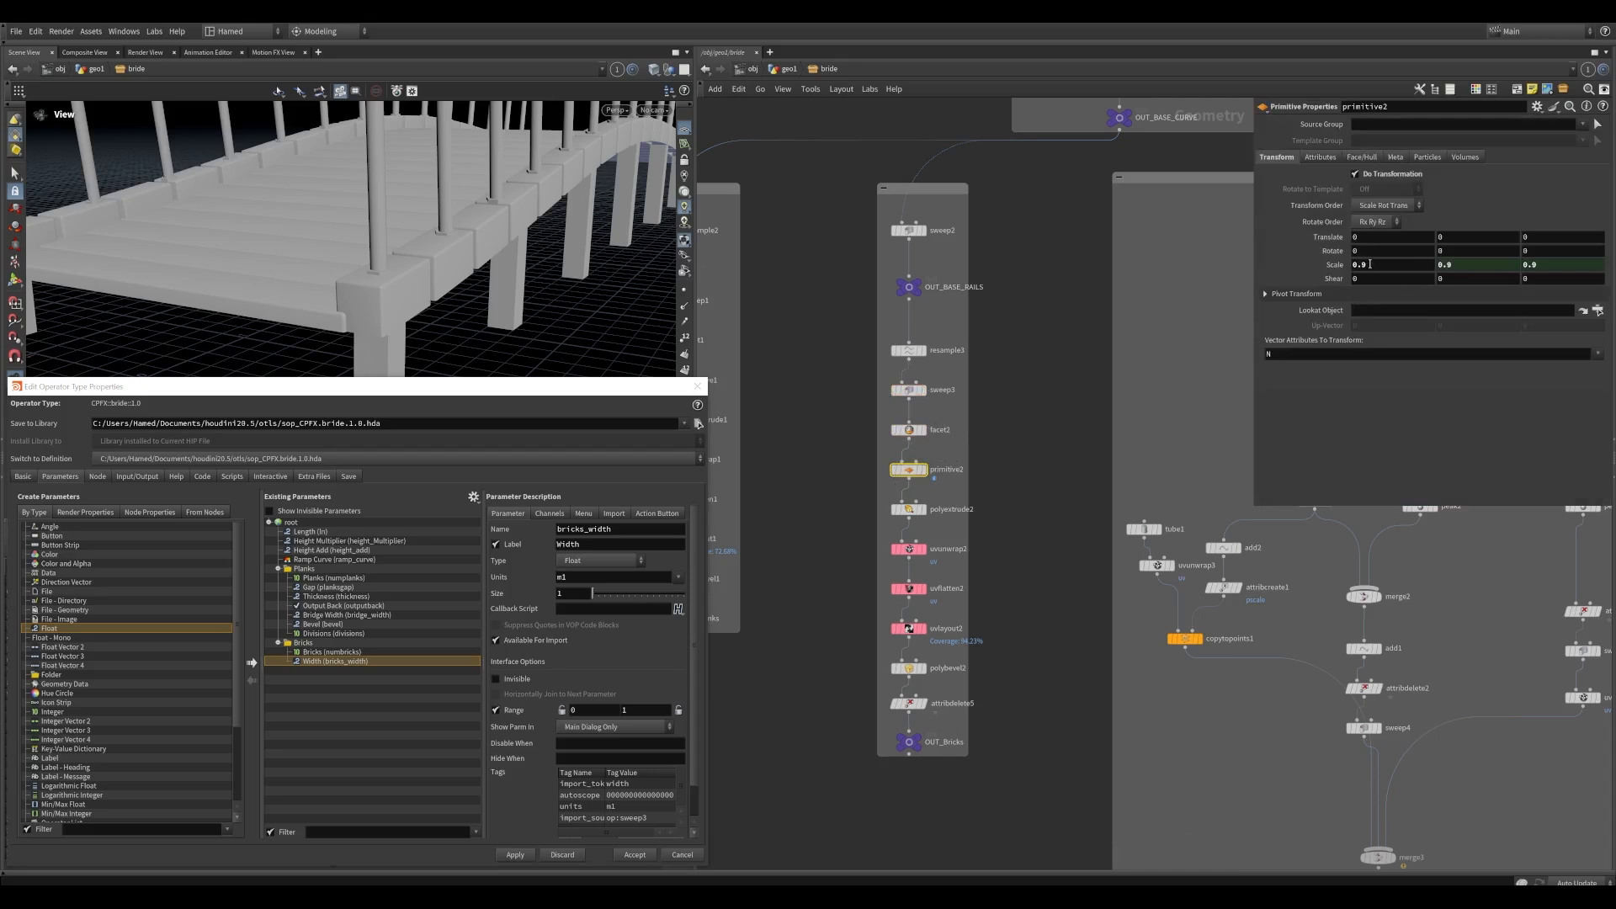
drag(1374, 265, 1335, 270)
text(1)
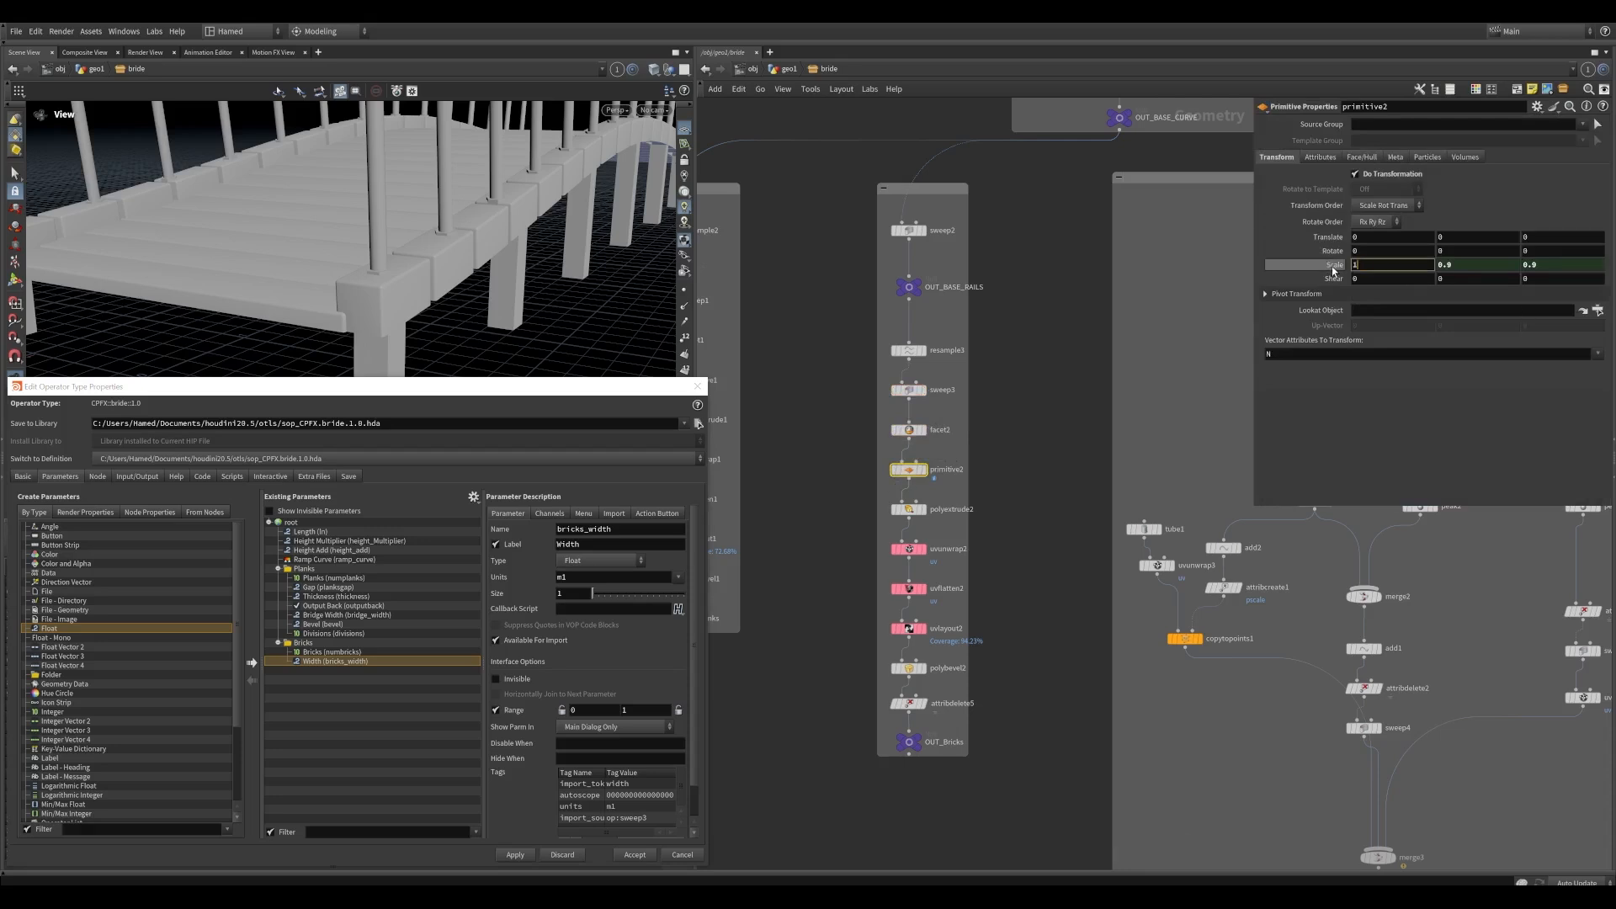
key(Tab)
text(1)
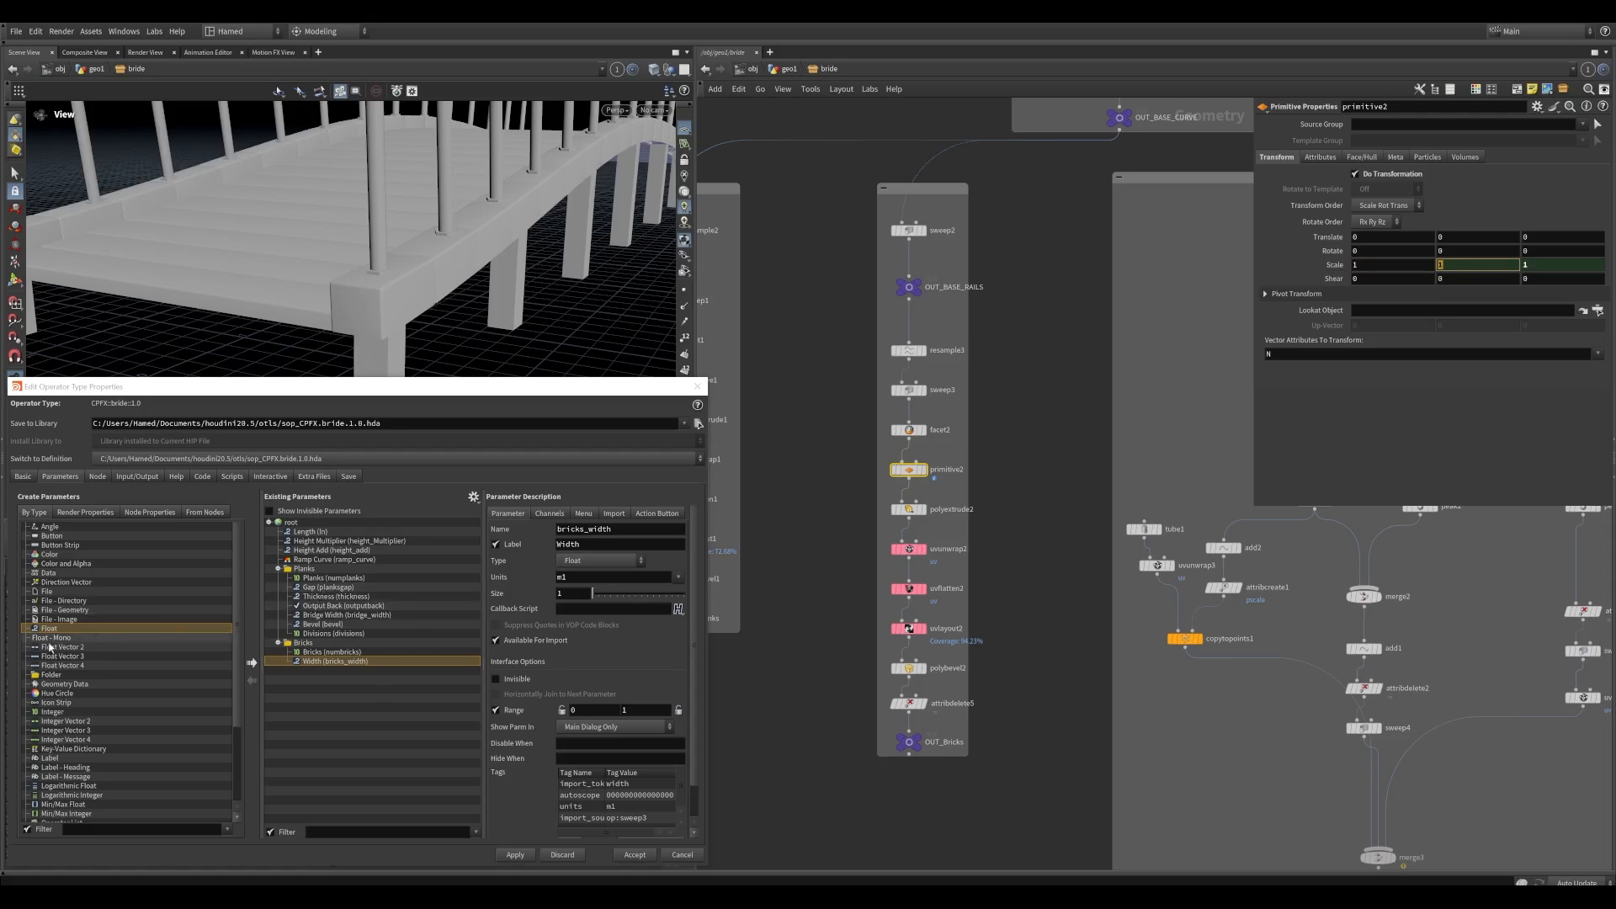
Add a float parameter at the end of the Bricks folder, named bricks_gap and labelled Gap
drag(48, 629, 314, 665)
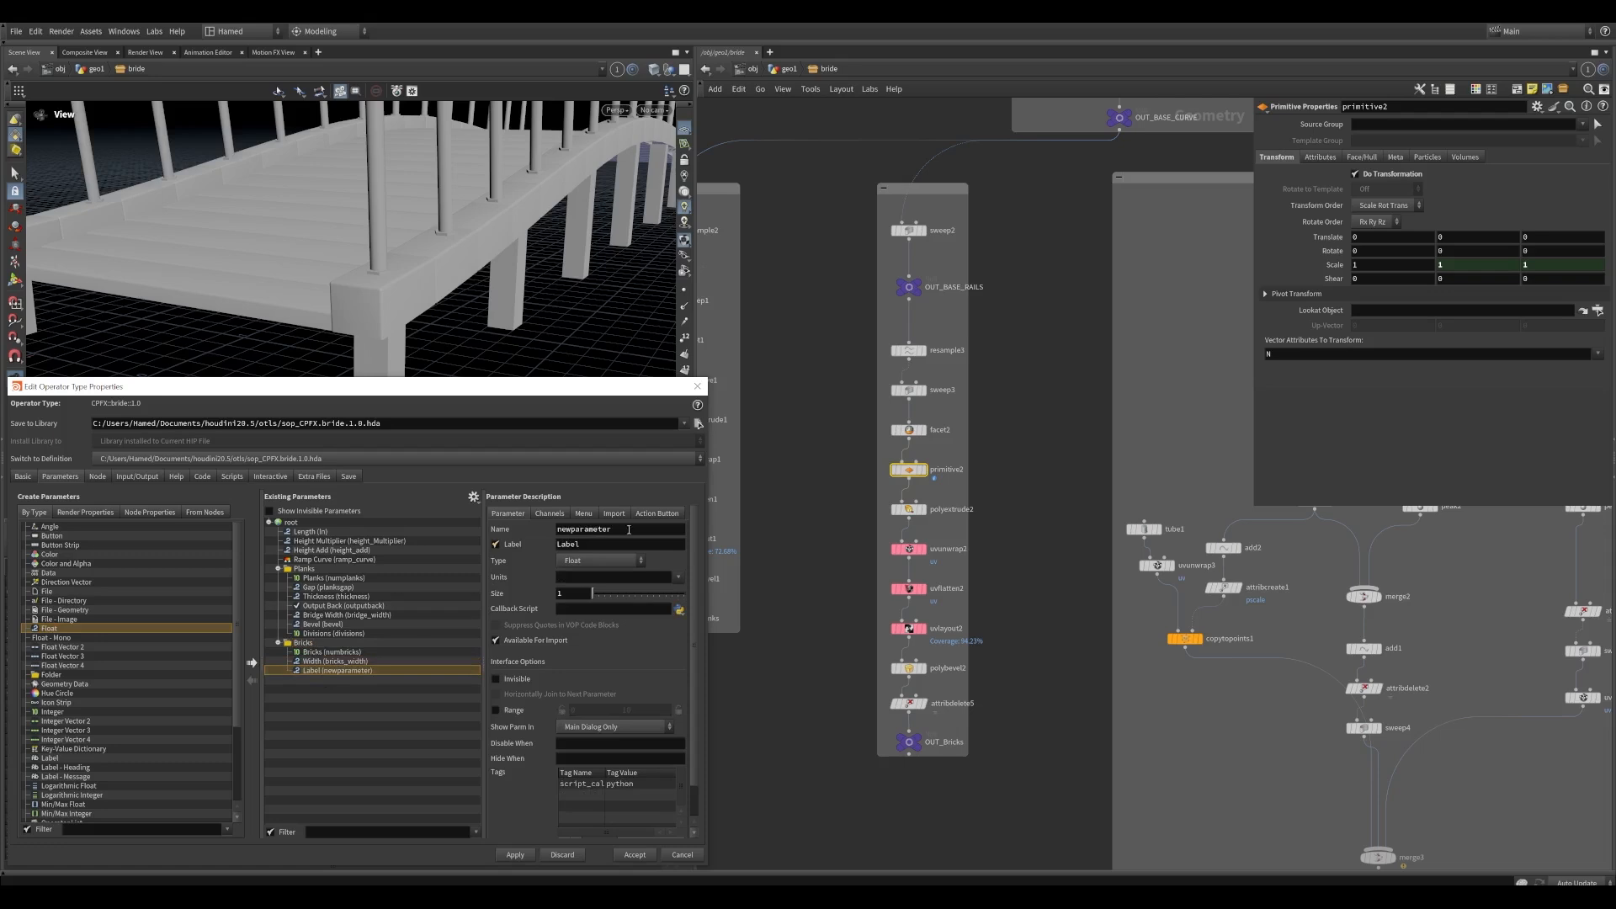
drag(616, 528, 475, 530)
text(bri)
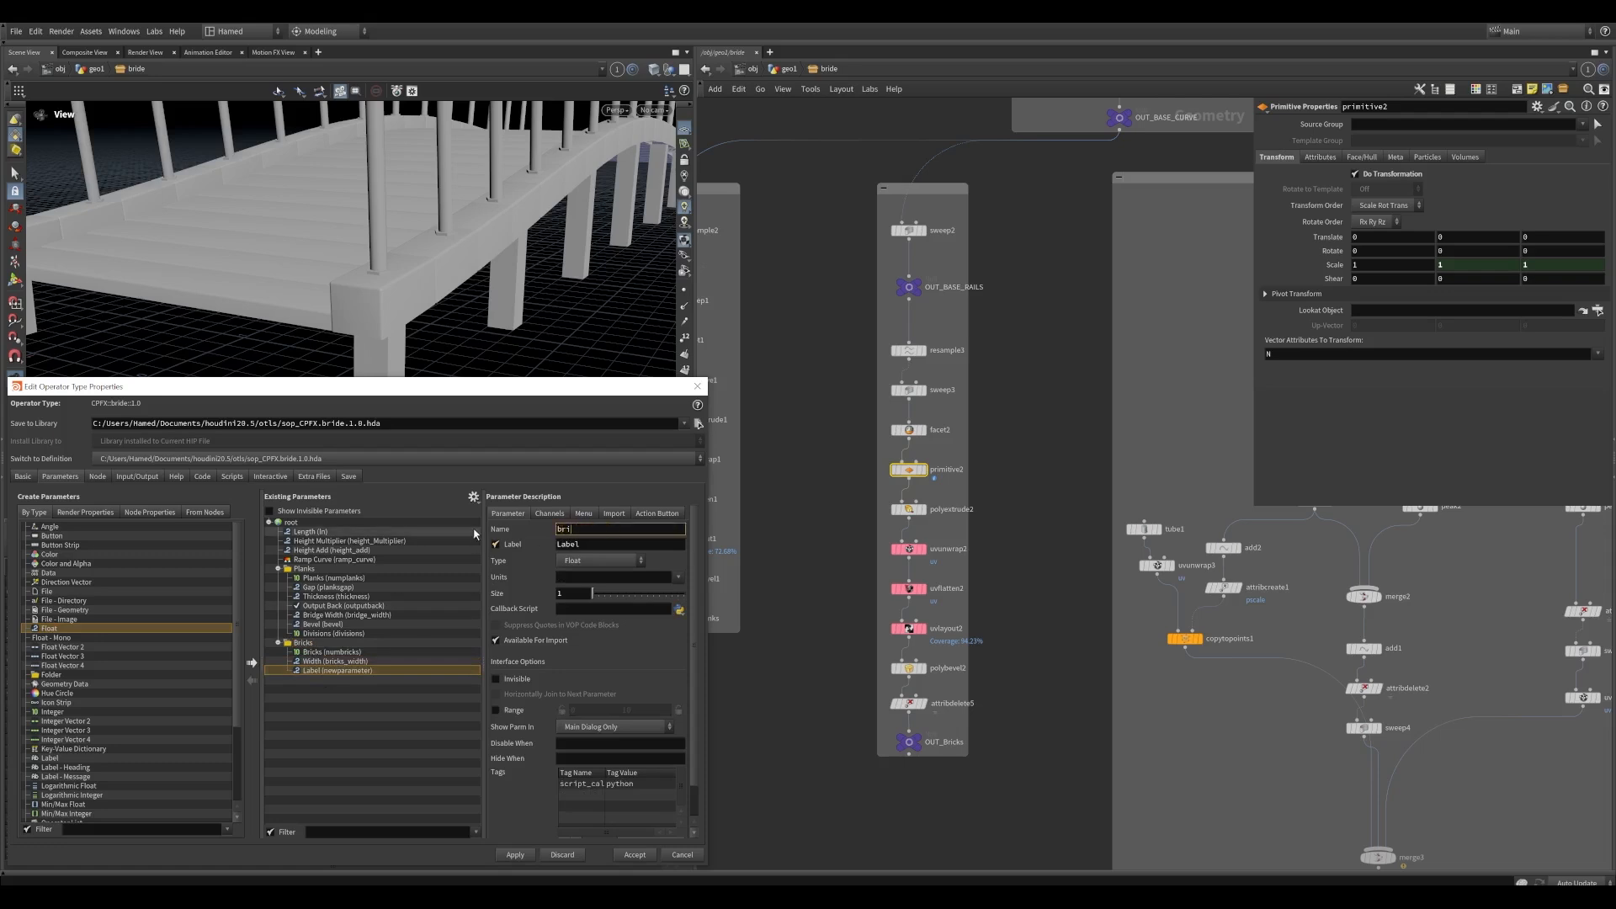
text(cks_gap)
key(Return)
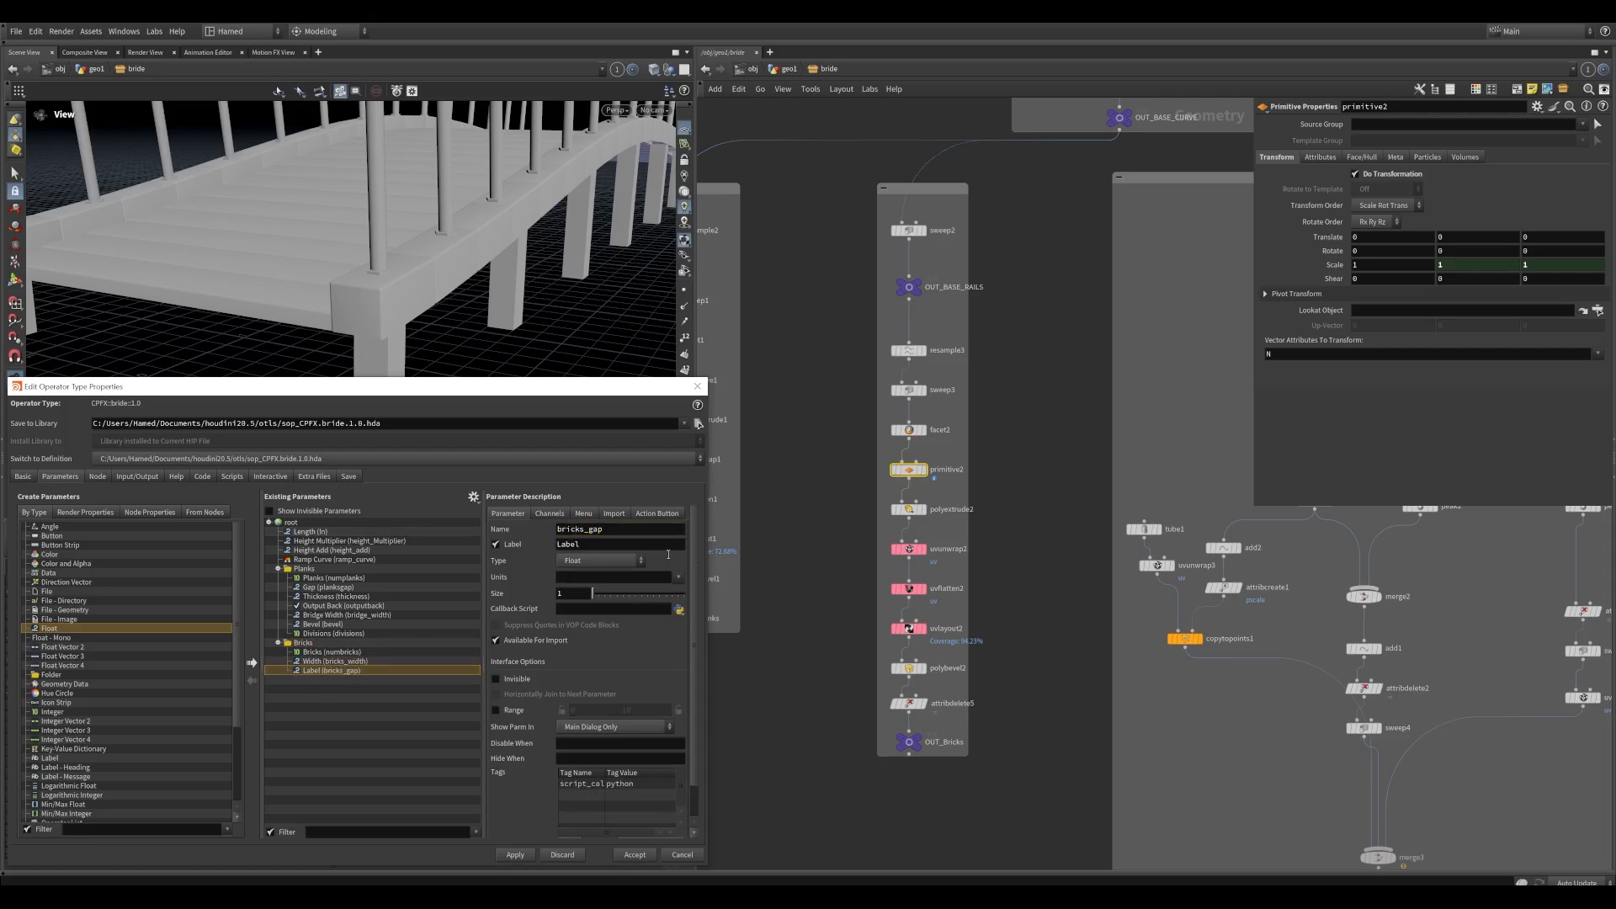
double_click(639, 544)
text(Gap)
key(Return)
Enable the brick Gap parameter's range, set it from 0 to 0.5 and apply the asset changes
click(496, 710)
drag(638, 710, 603, 713)
key(Return)
double_click(634, 710)
key(Tab)
click(516, 855)
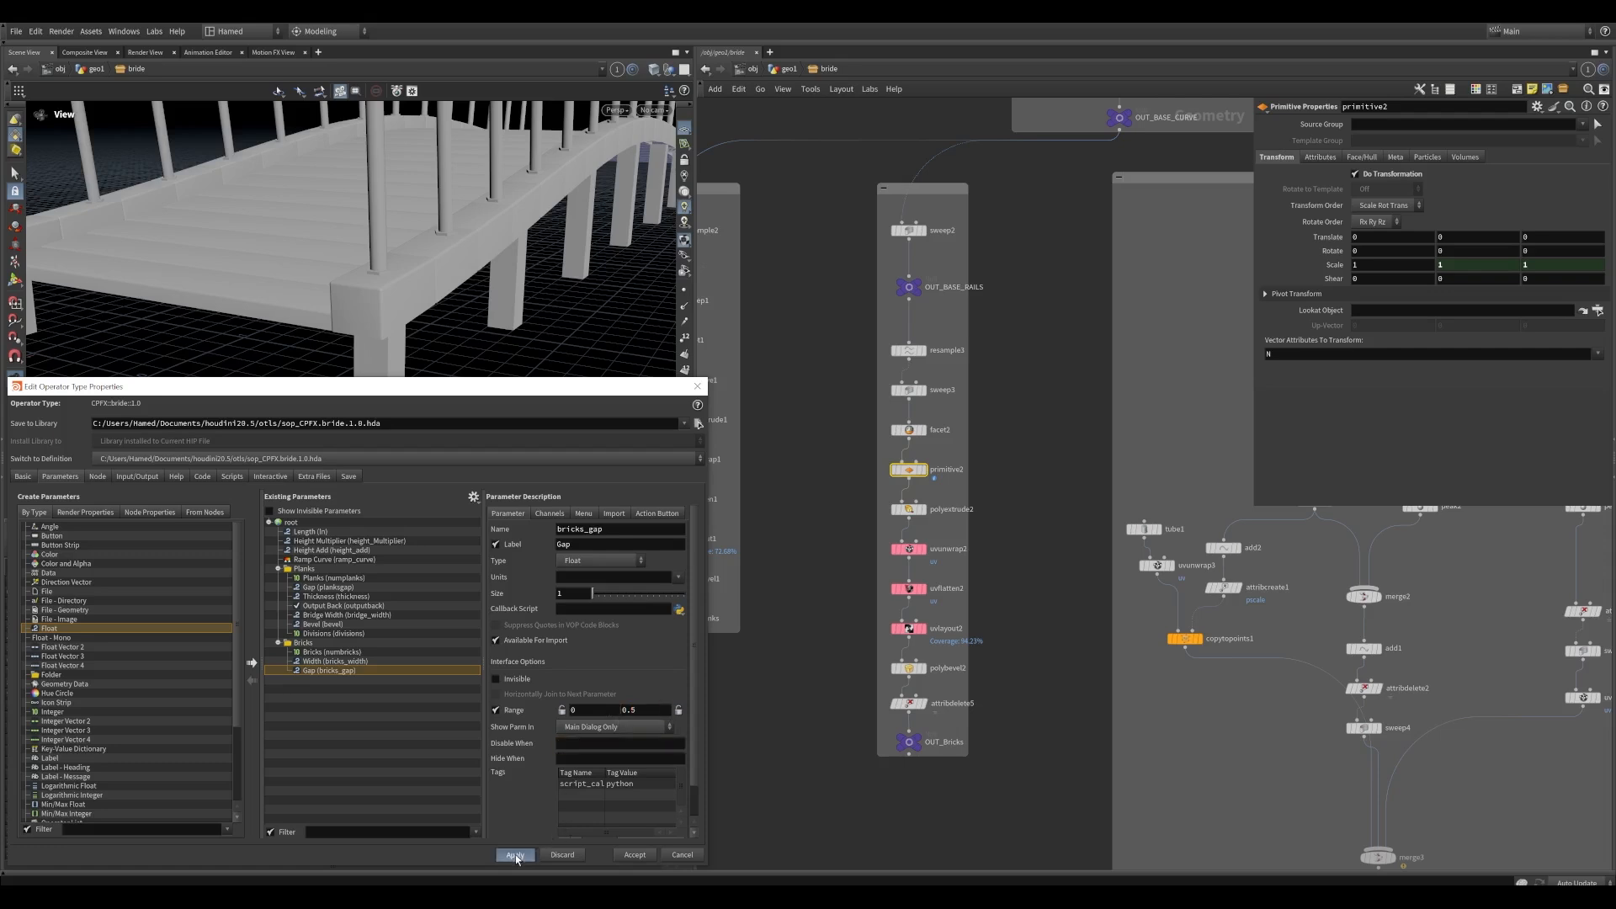
Copy the bride asset's brick Gap parameter and drive primitive2's Scale with 1 minus a relative reference to it
key(u)
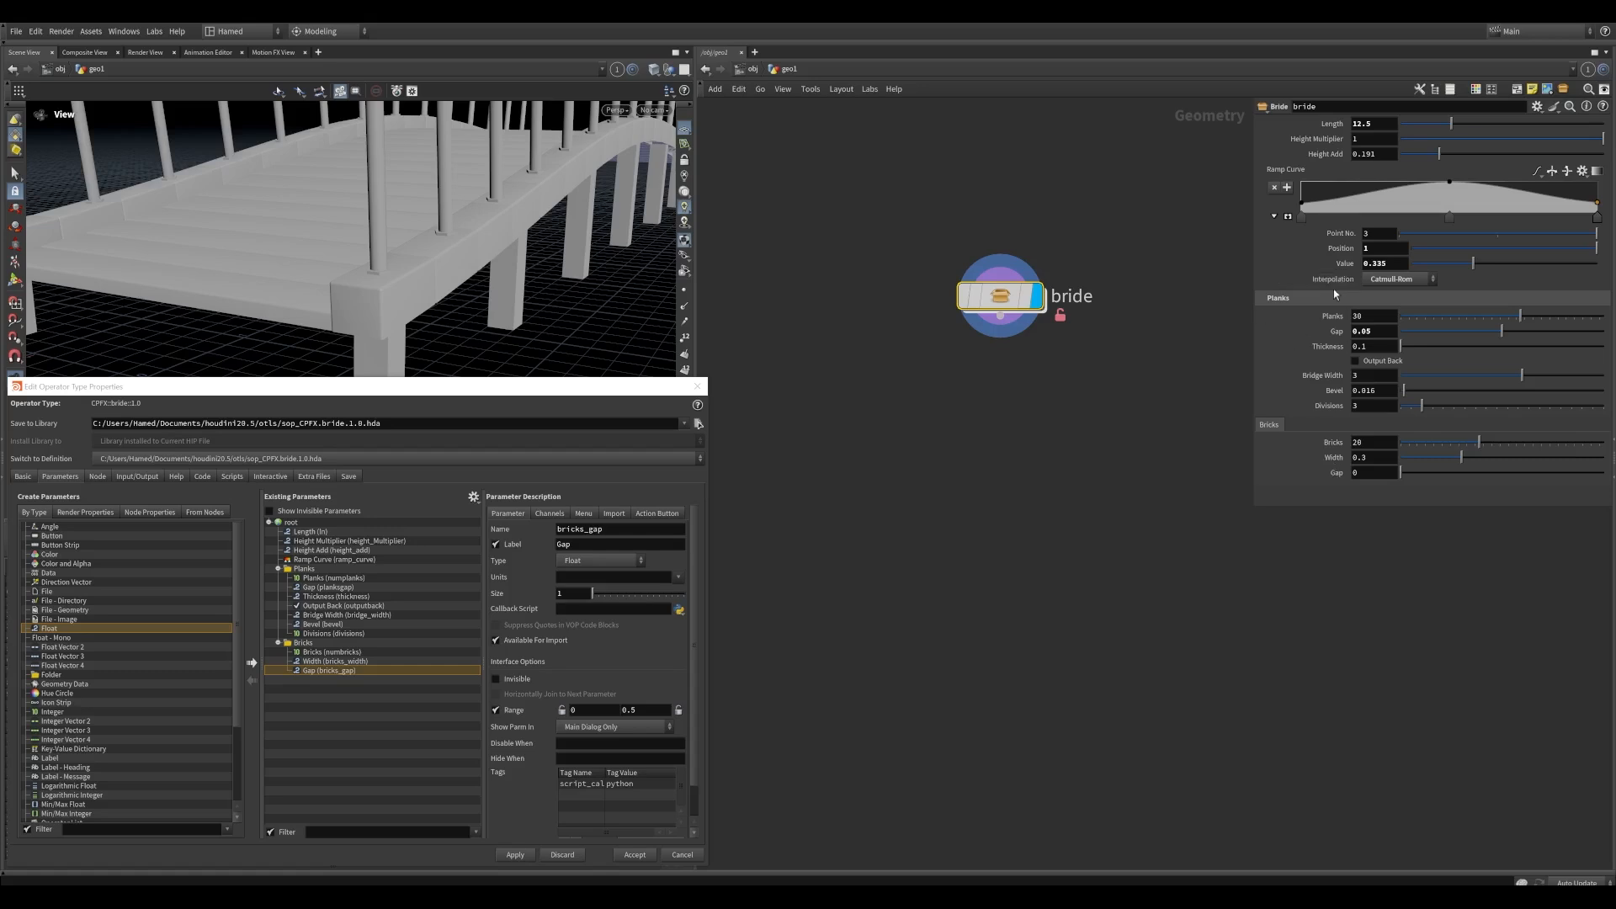
right_click(1341, 476)
click(1361, 573)
double_click(1000, 296)
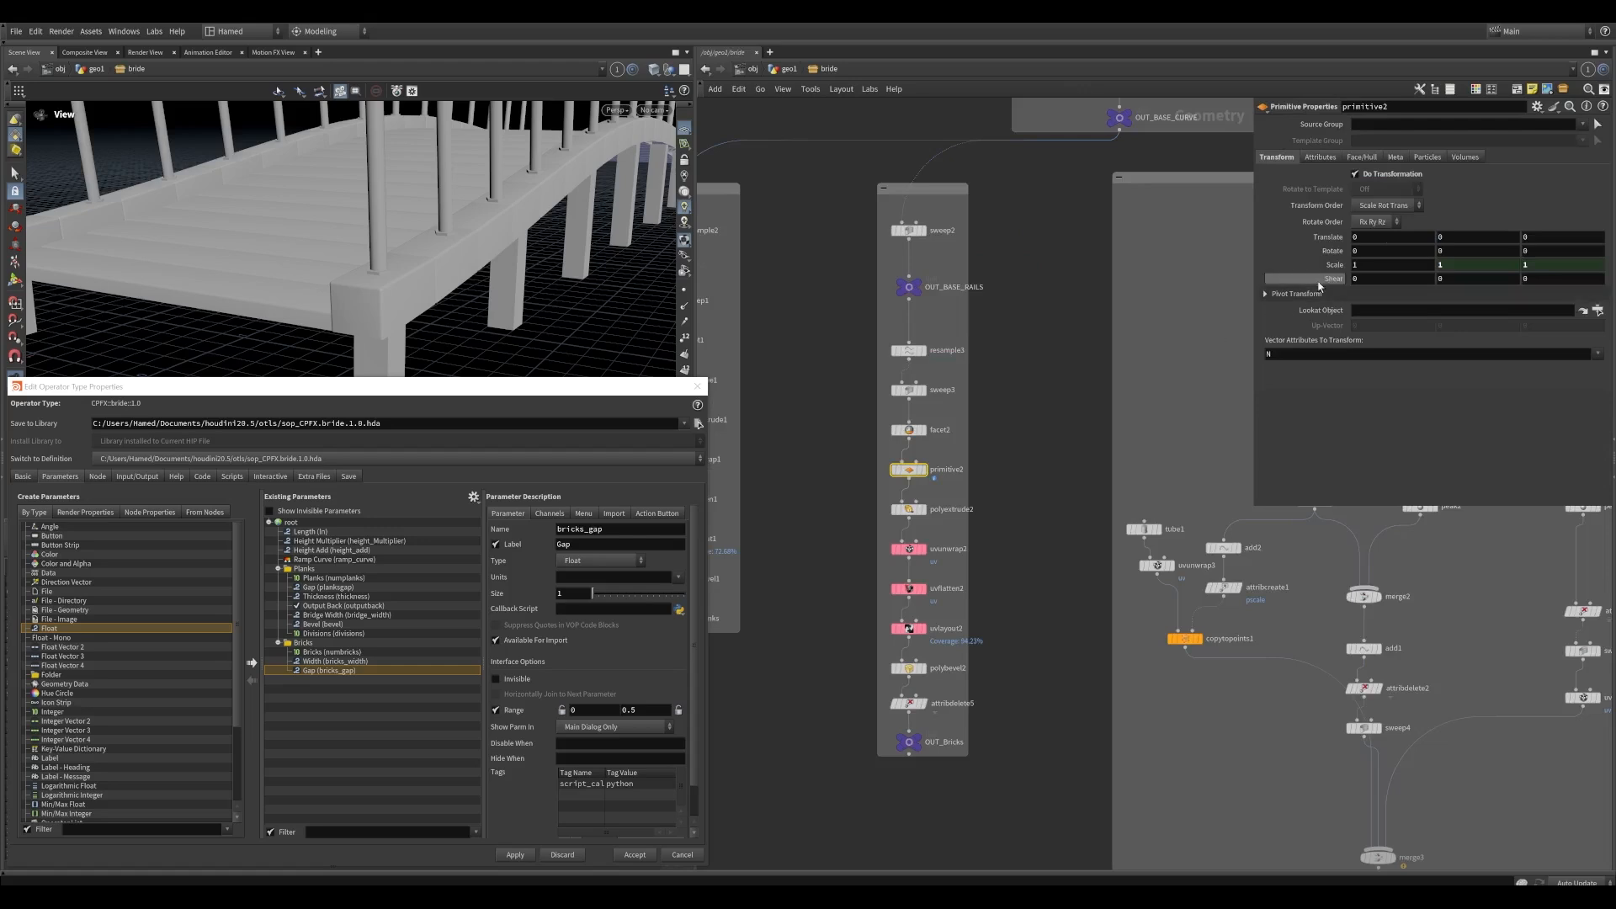
click(1371, 266)
text(-)
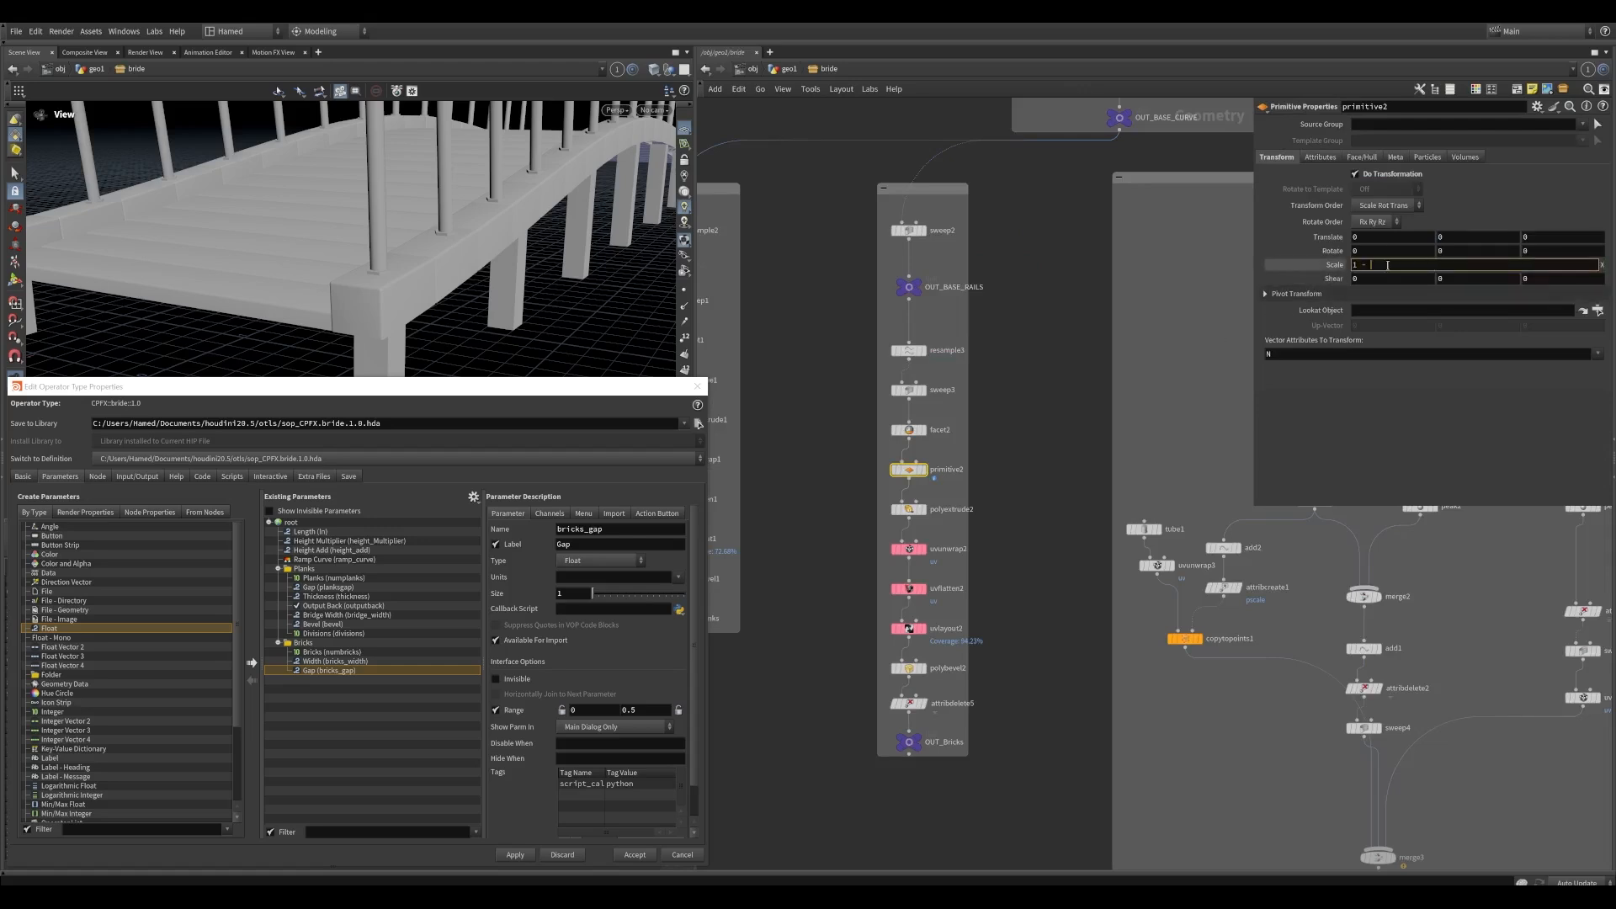
right_click(1387, 266)
click(1448, 391)
key(Return)
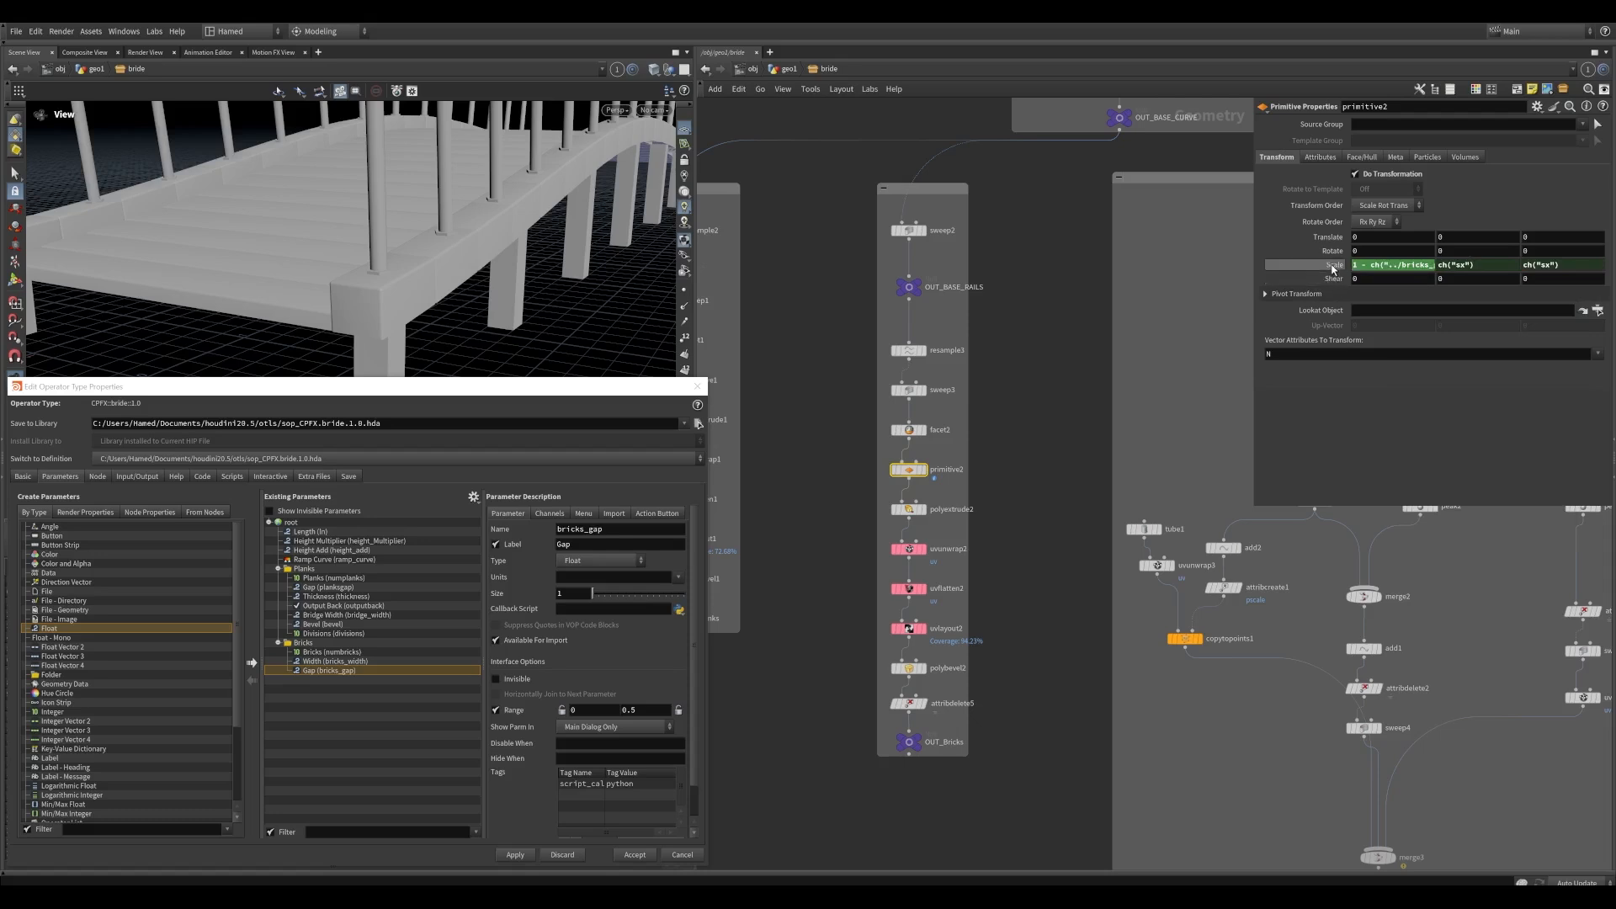
click(1333, 266)
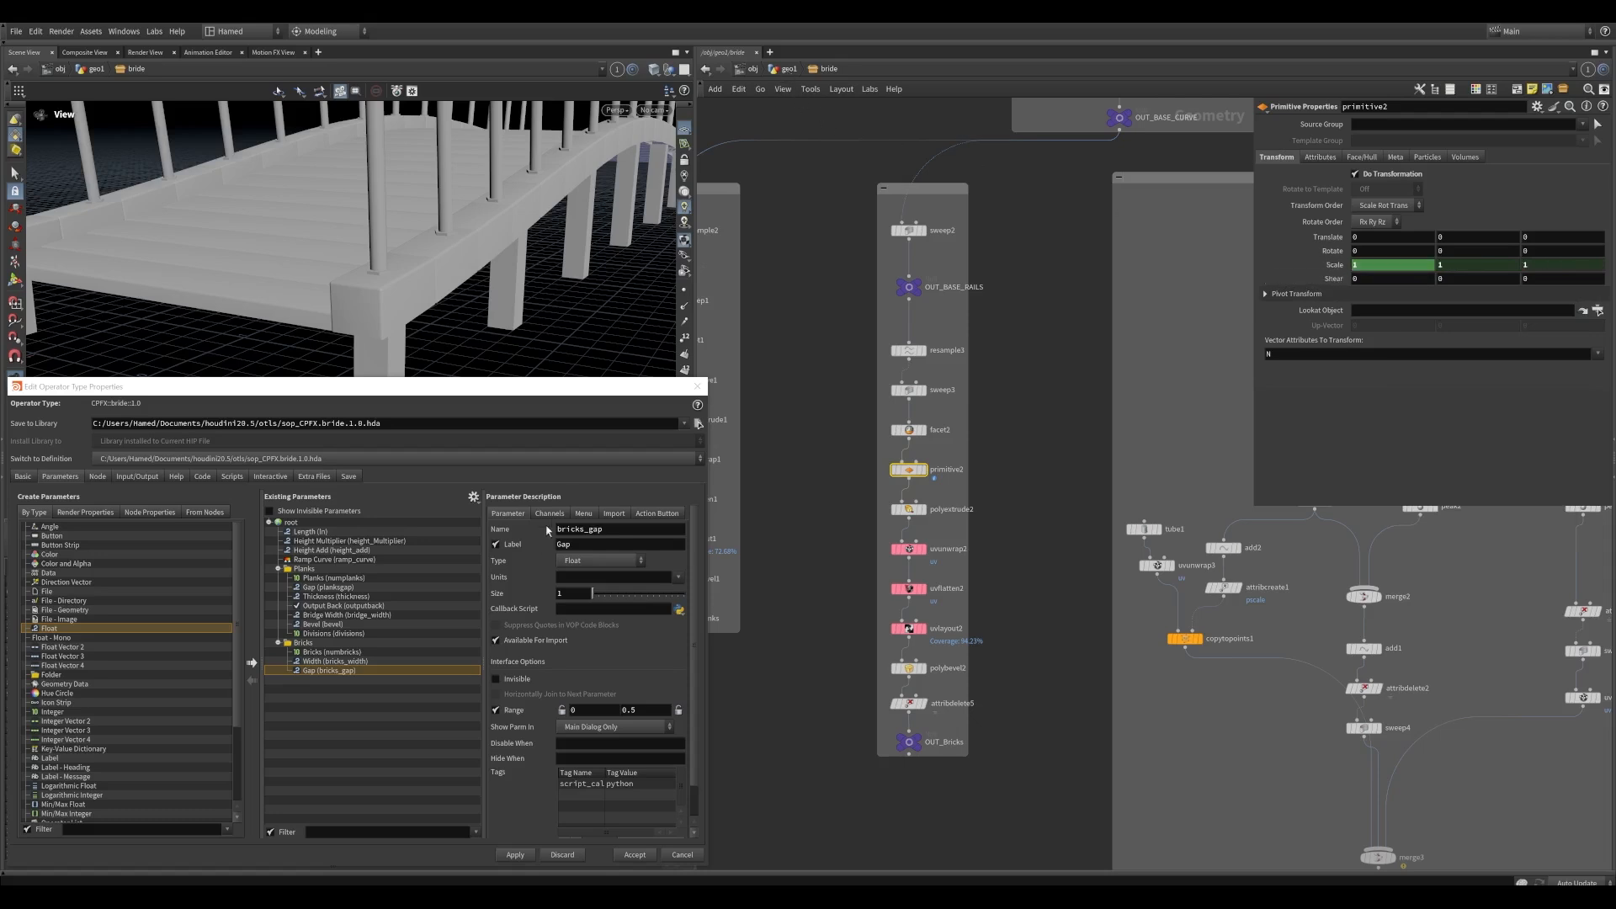
Set the default value of the brick Gap parameter to 0.05 and apply the asset changes
scroll(547, 539, down, 5)
text(.1)
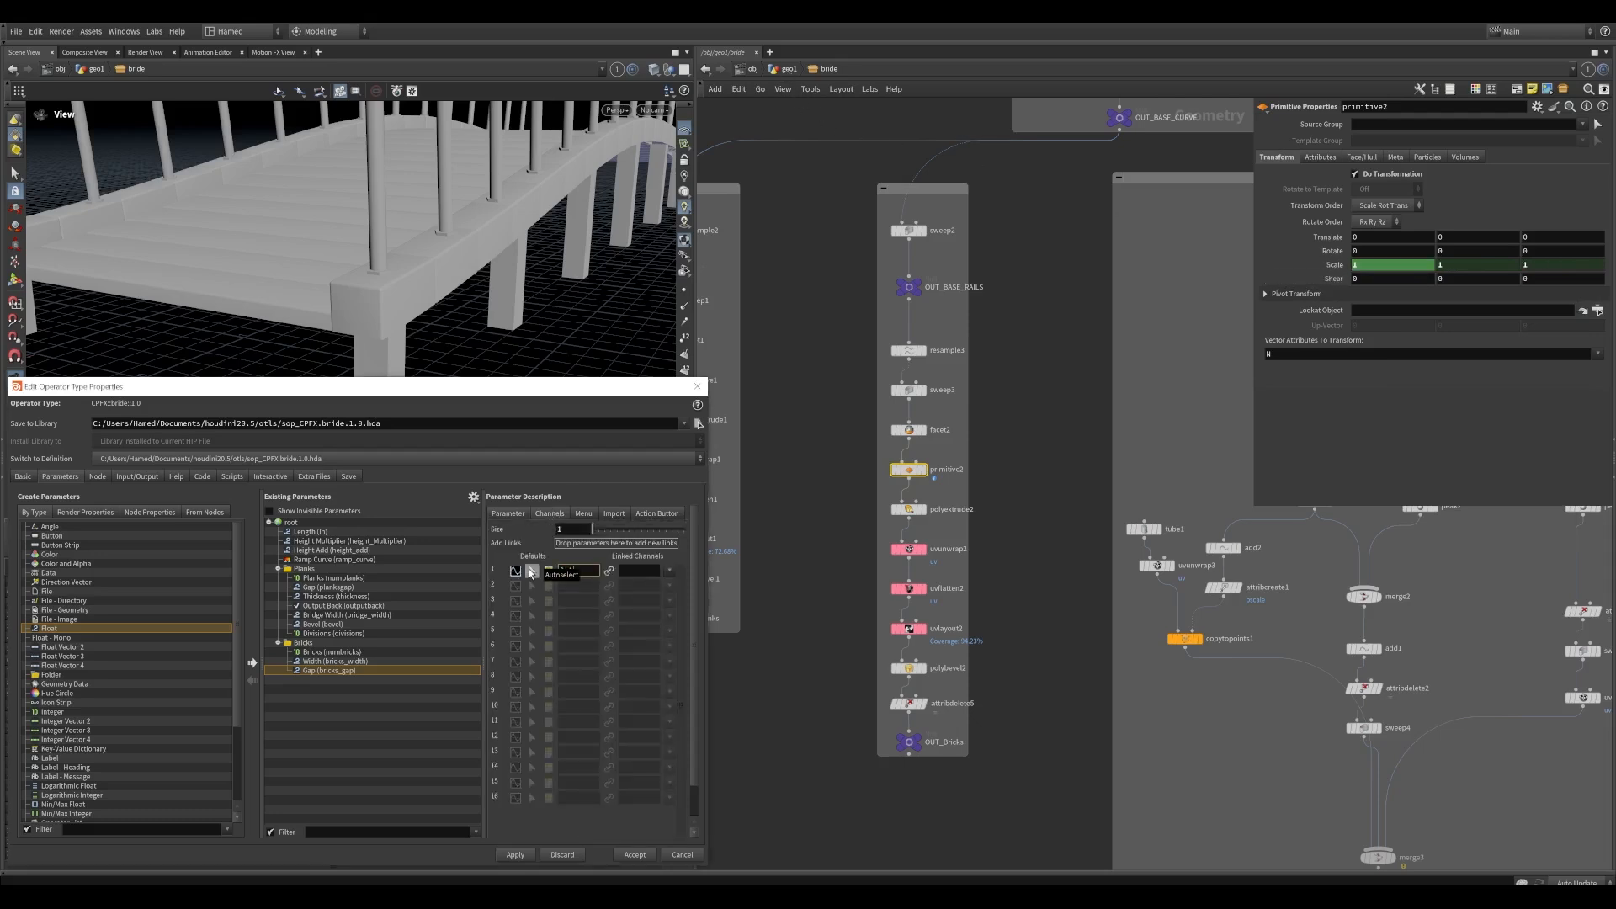
click(516, 860)
drag(525, 253, 466, 271)
click(581, 571)
key(BackSpace)
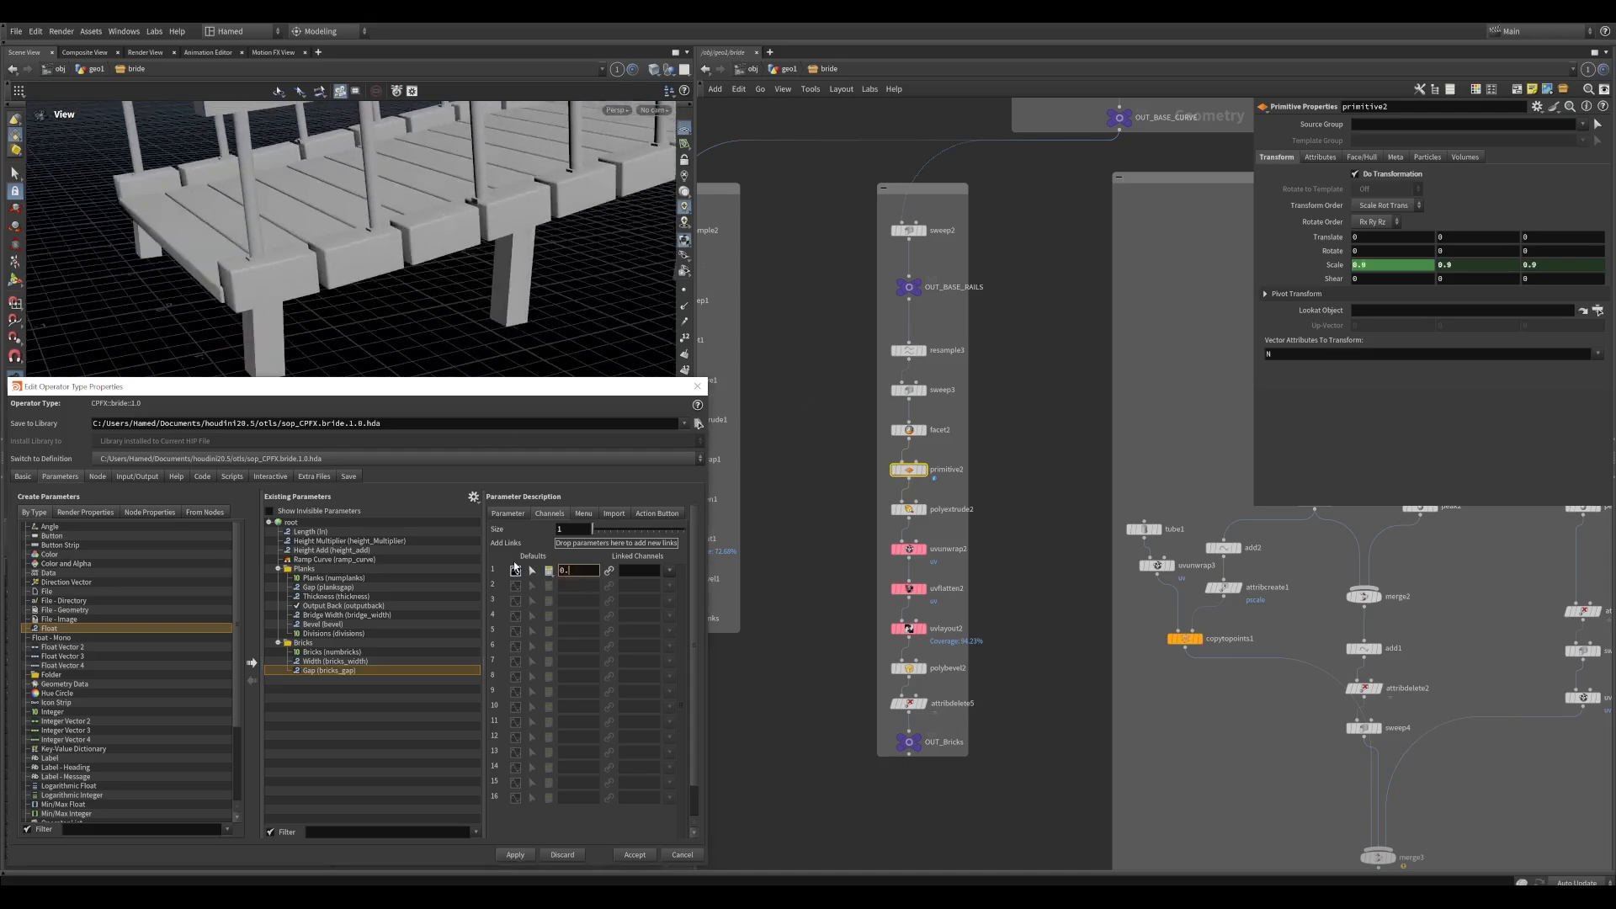
text(05)
key(Return)
drag(416, 257, 390, 244)
Set polyextrude2's Distance to 0.25 on the brick chain
scroll(846, 478, up, 5)
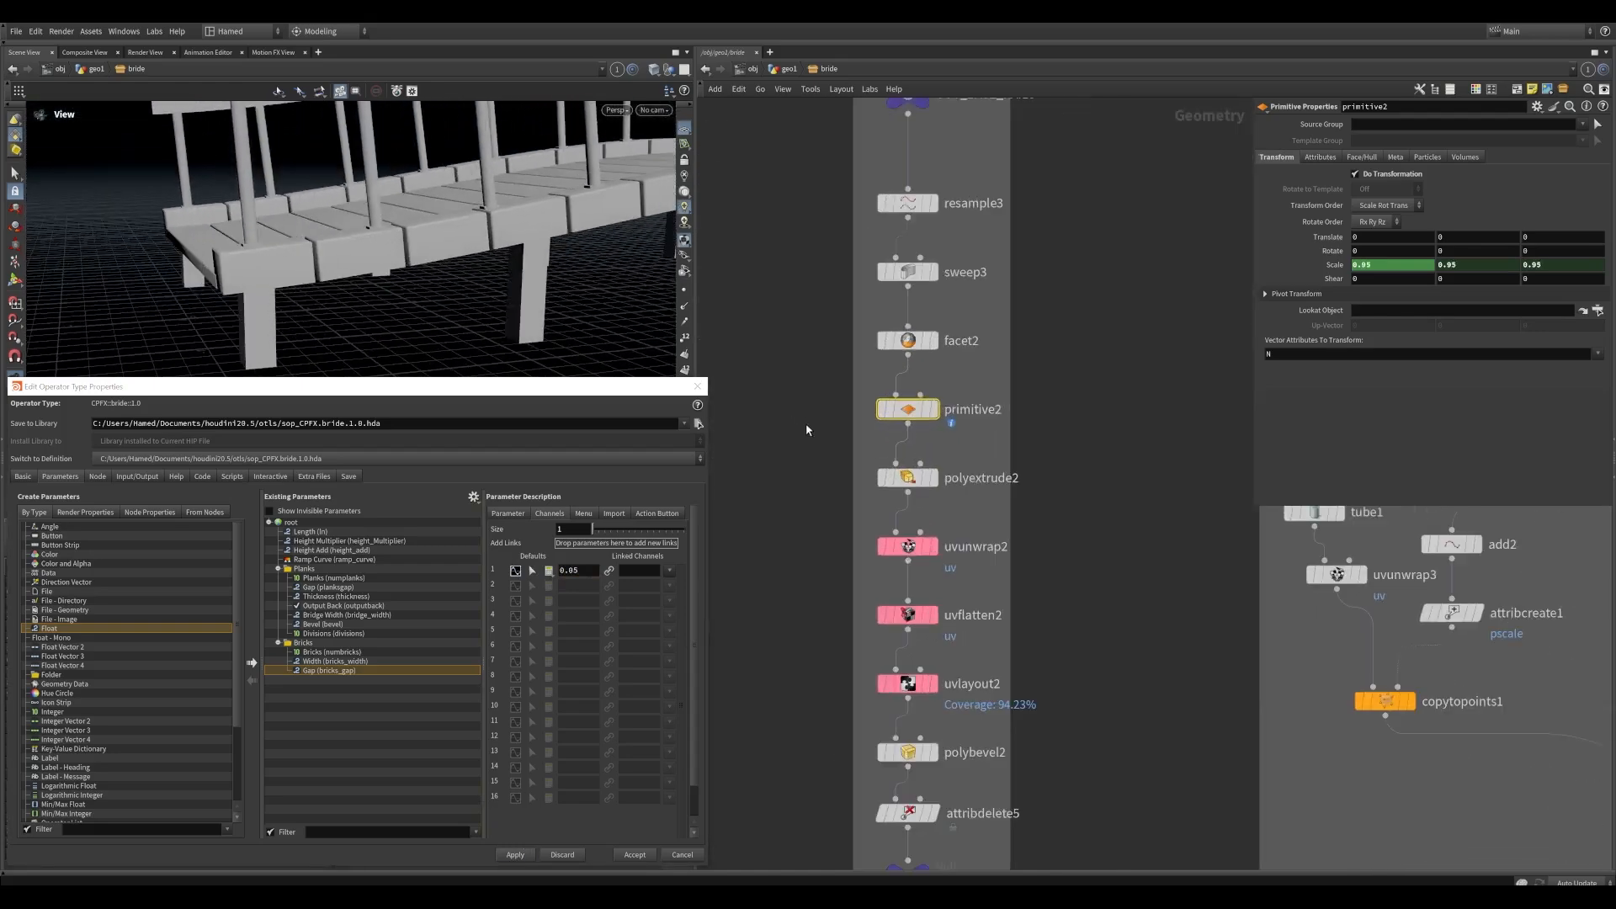
click(907, 473)
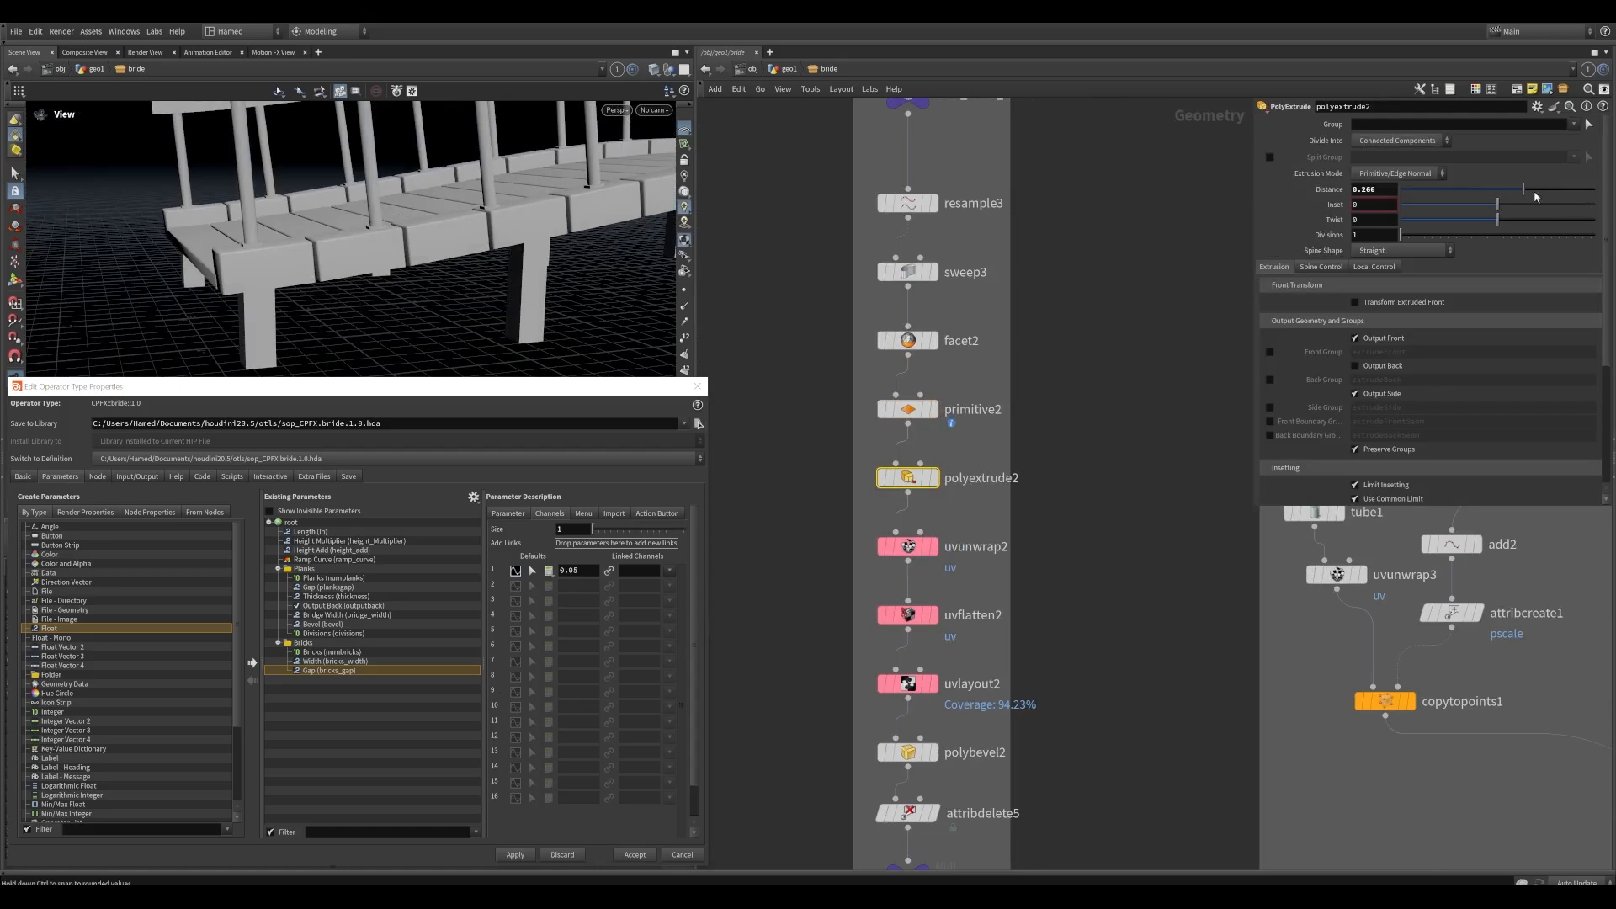
drag(1523, 189, 1522, 194)
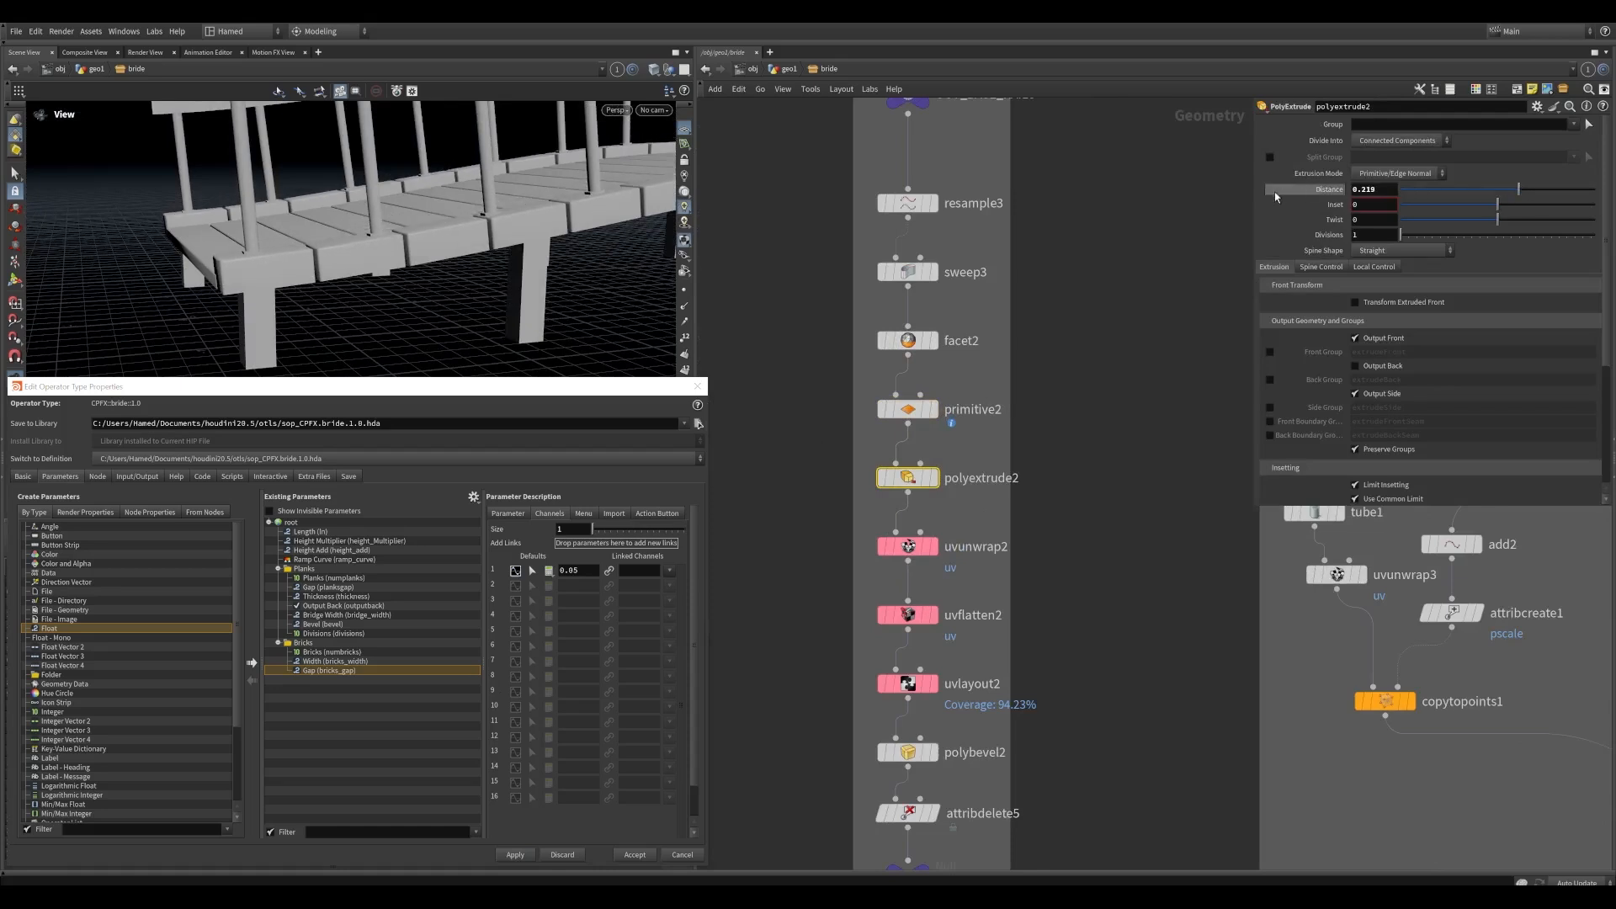
click(1384, 192)
text(0.25)
key(Return)
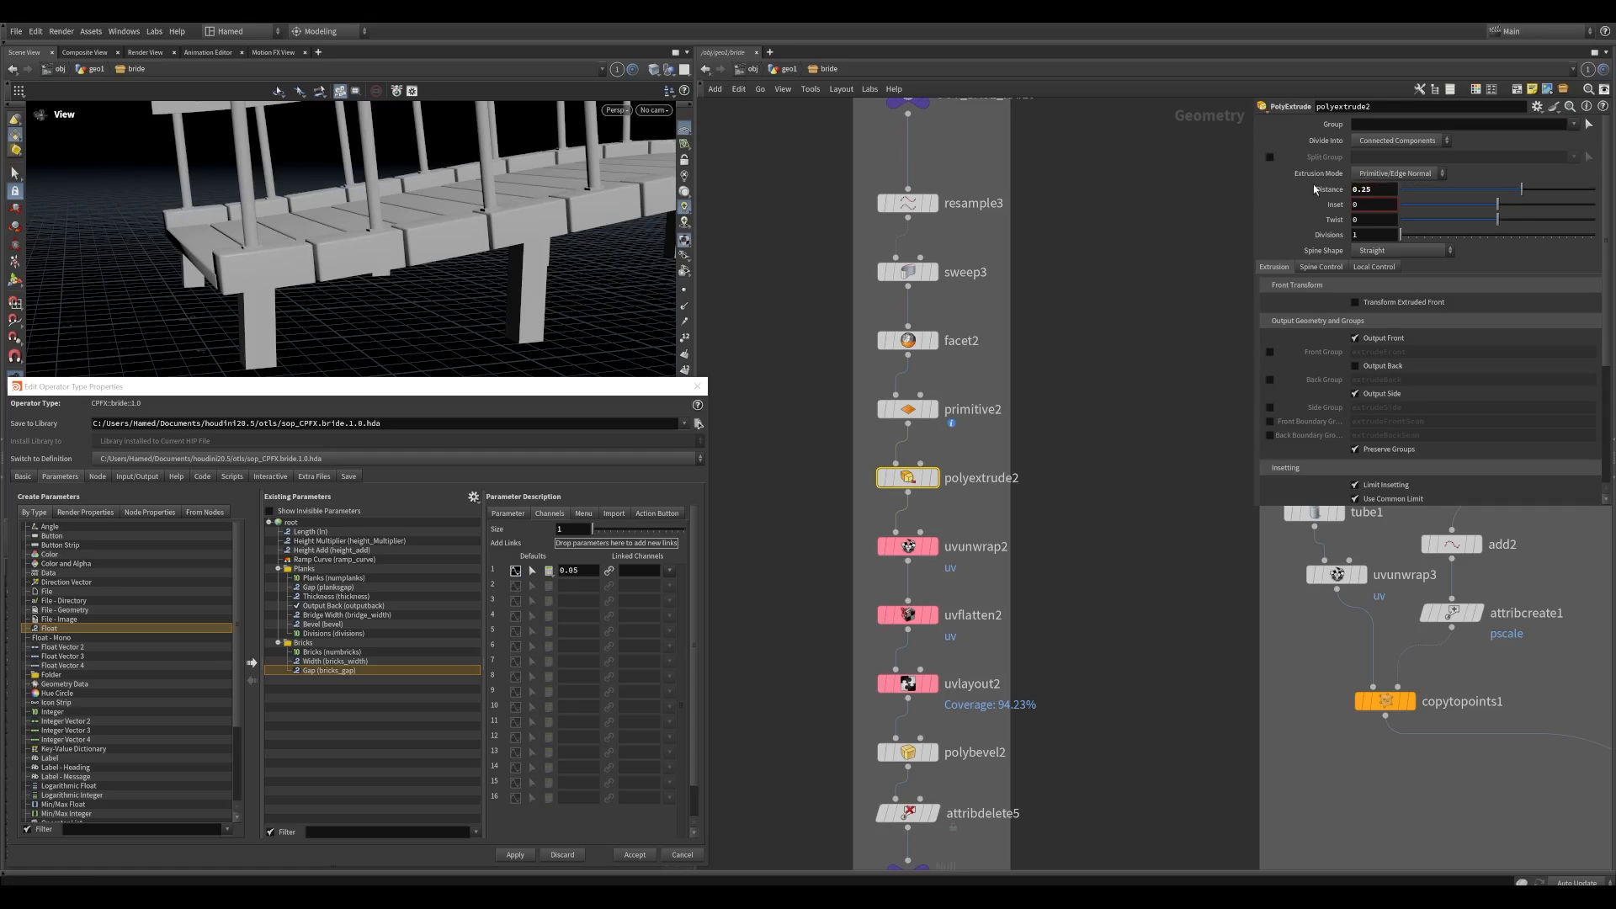
click(303, 642)
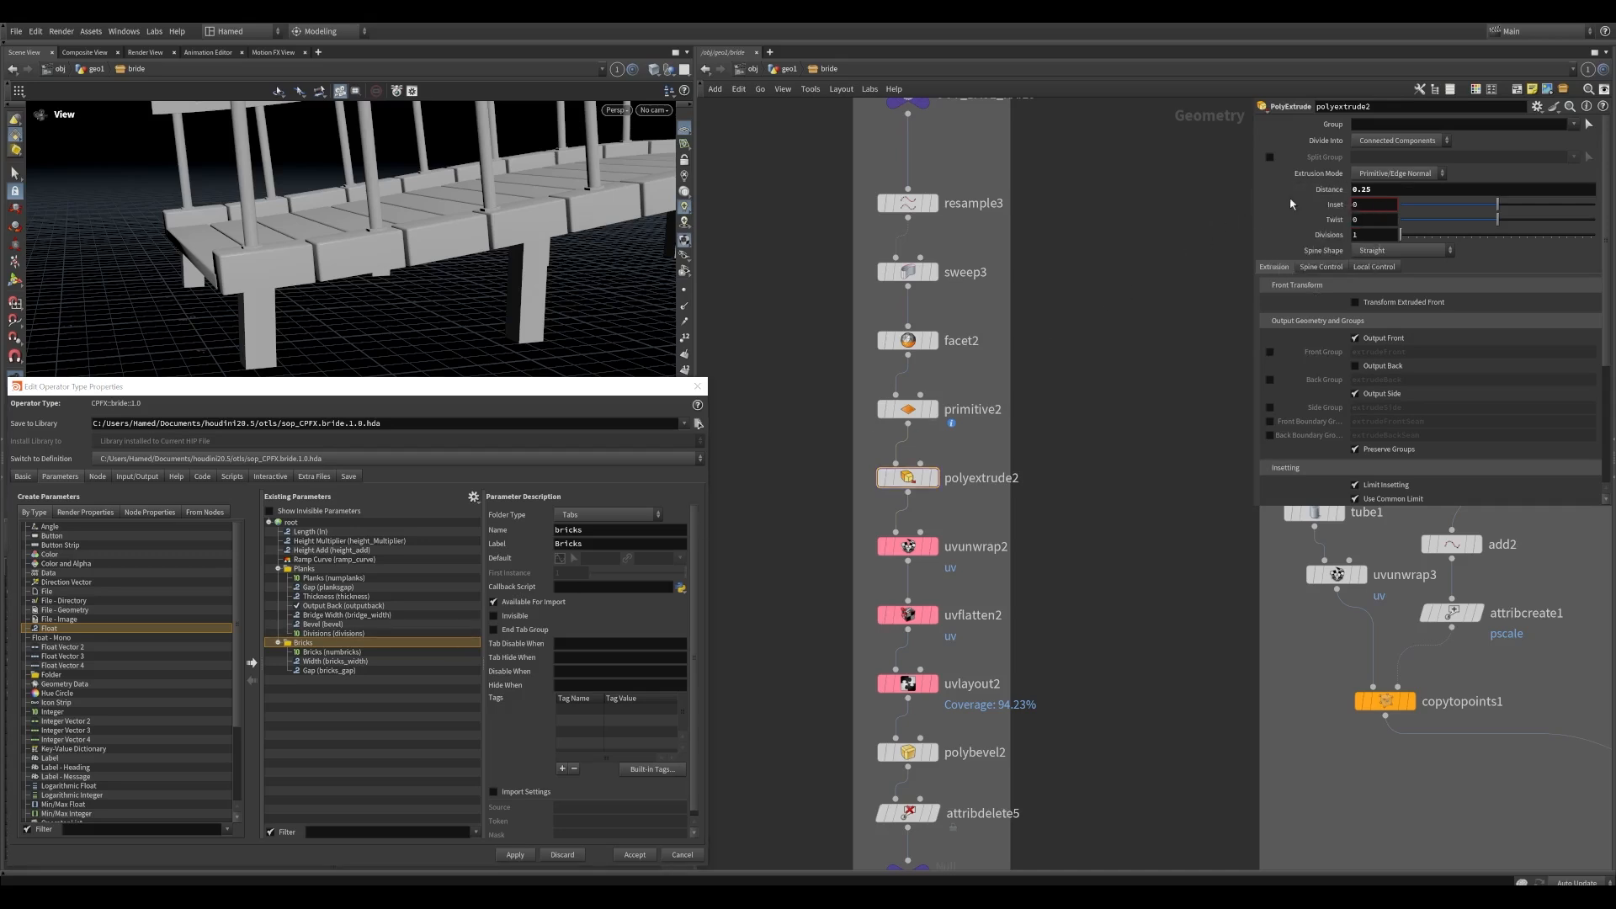
drag(323, 624, 339, 673)
double_click(336, 646)
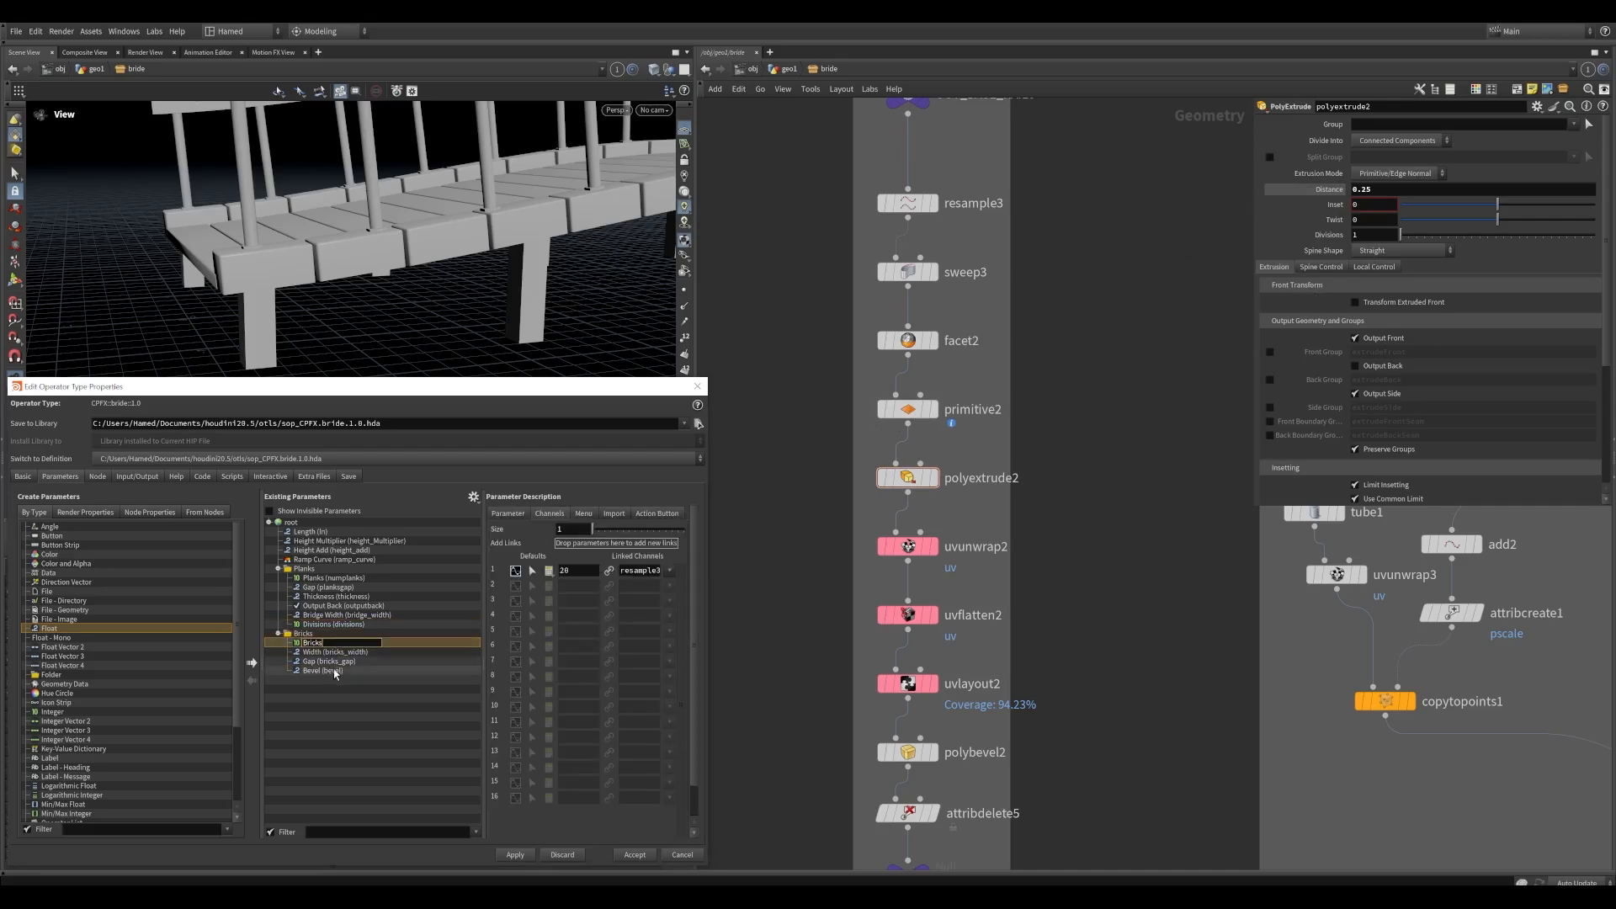
click(337, 670)
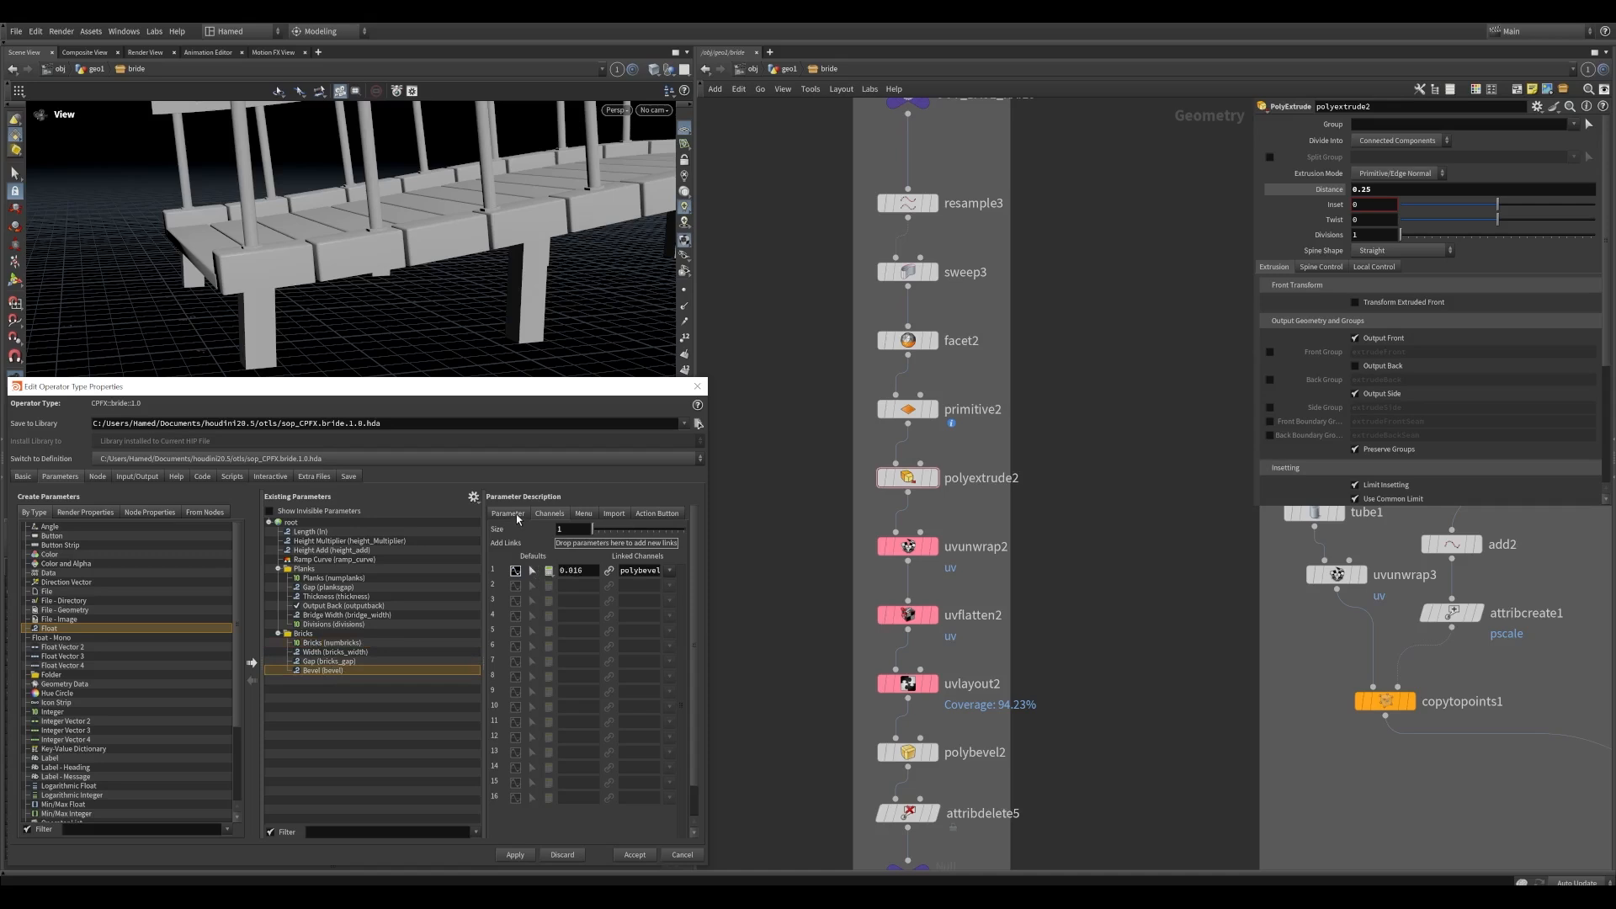
double_click(586, 574)
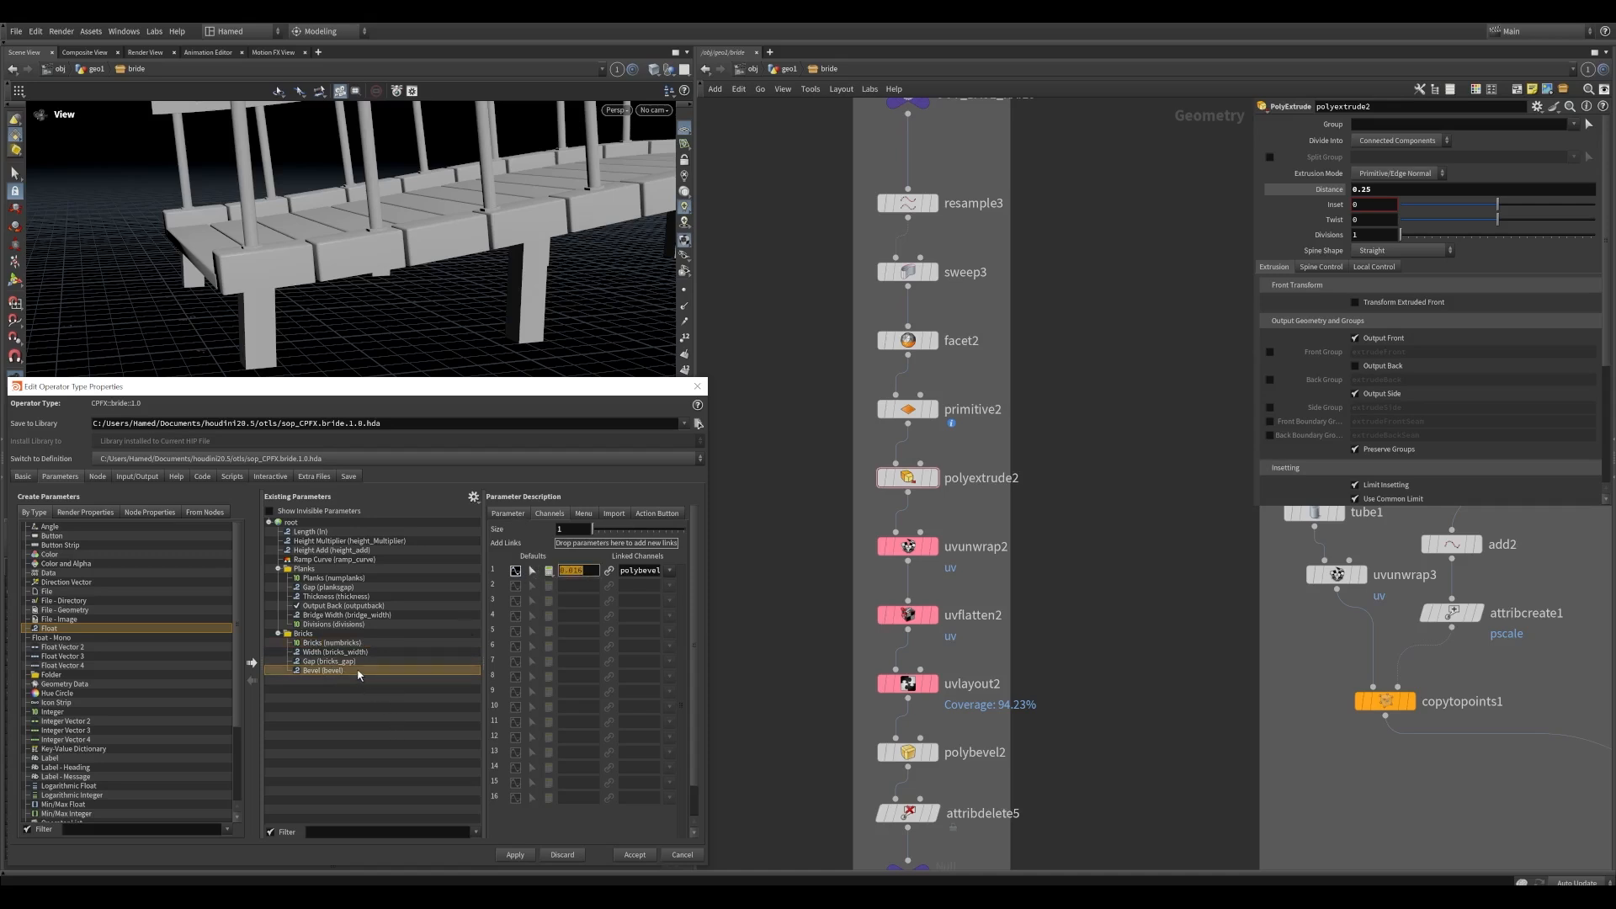
click(508, 514)
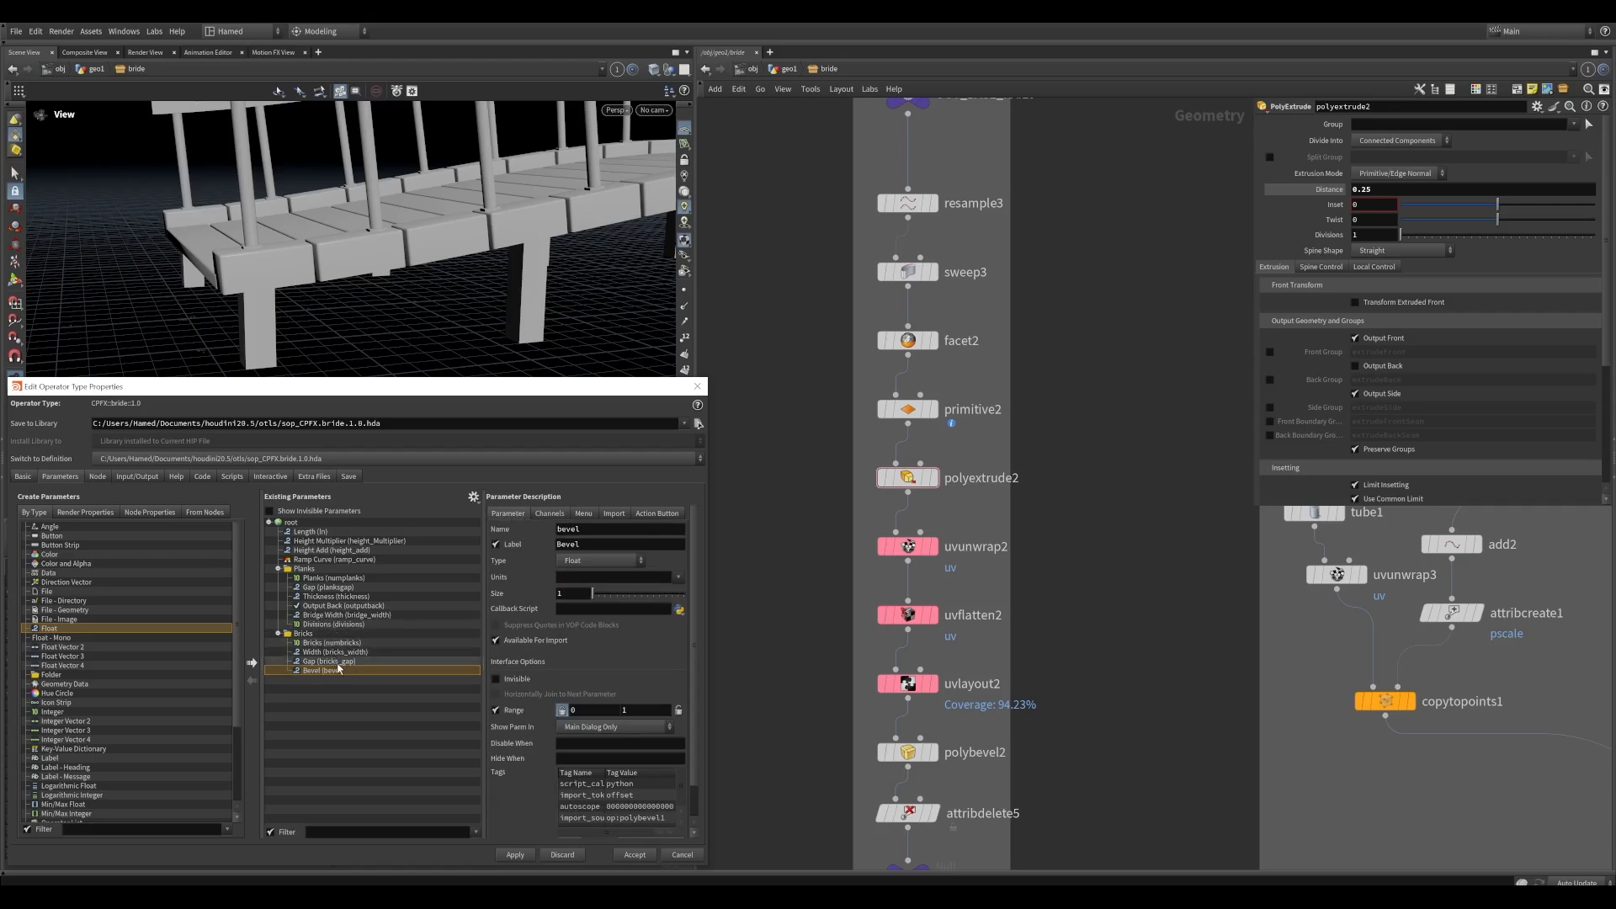
click(513, 856)
drag(317, 671, 323, 634)
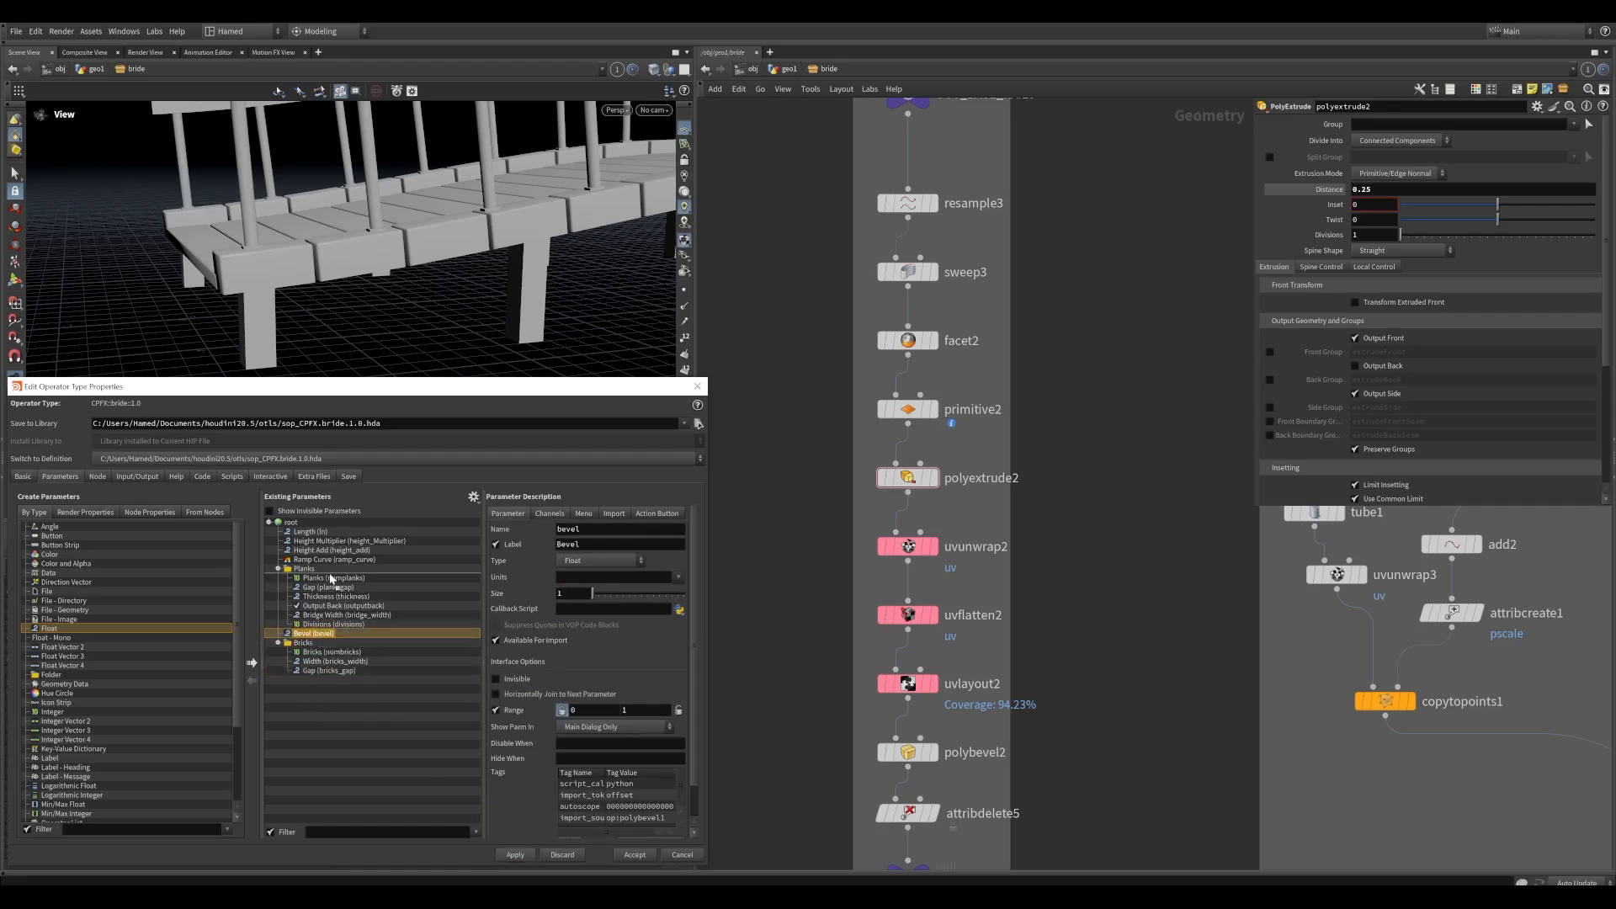
drag(331, 579, 329, 581)
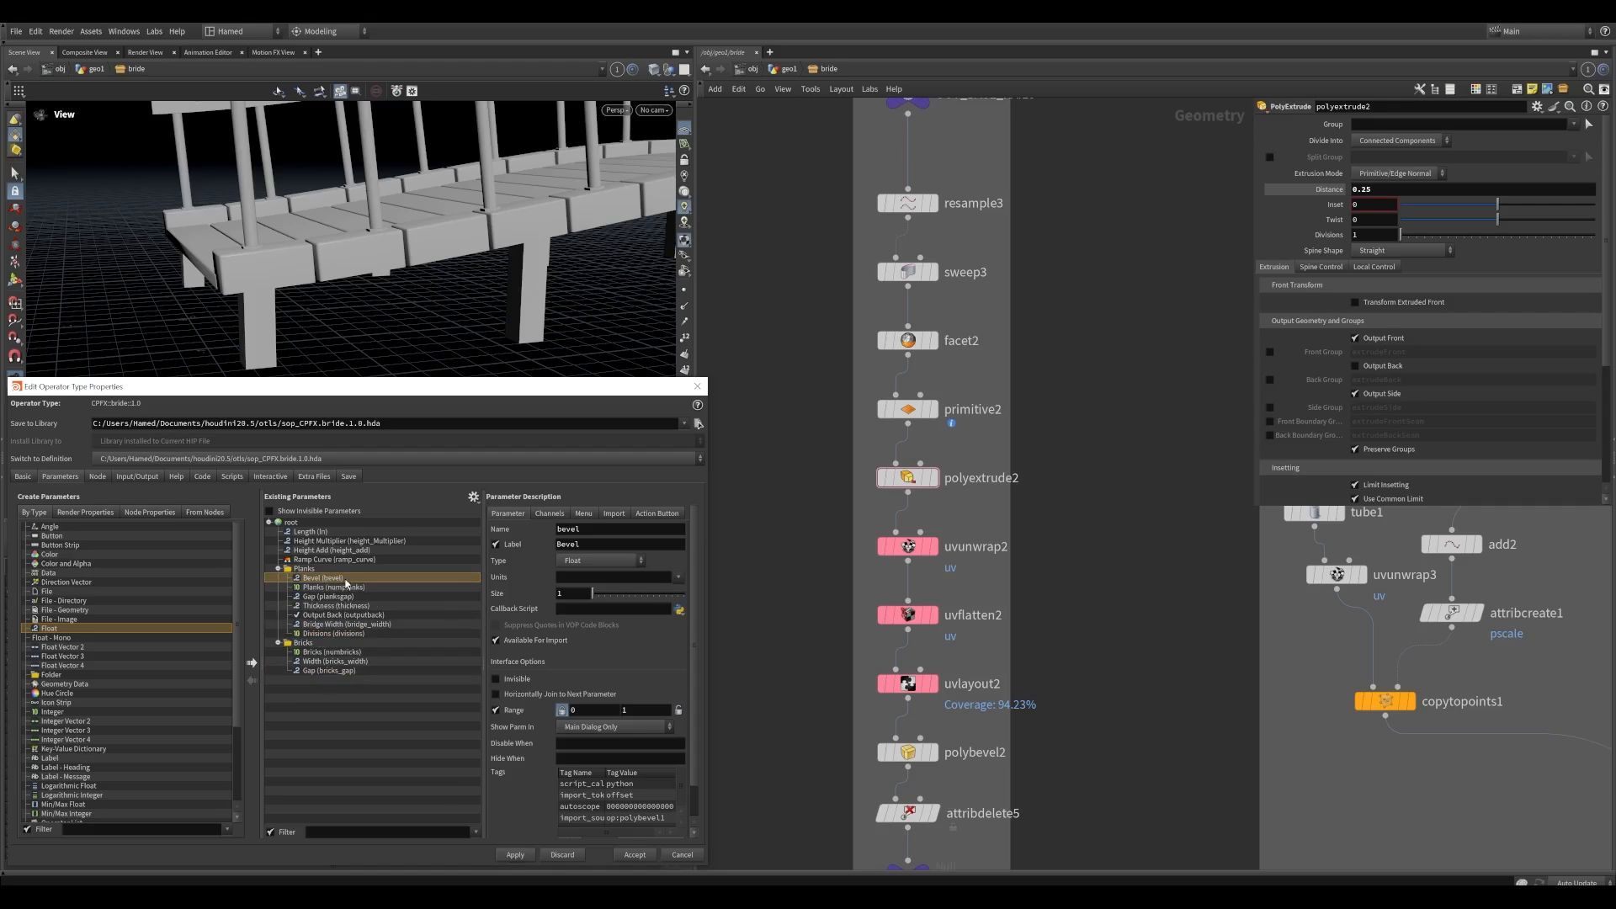
click(546, 515)
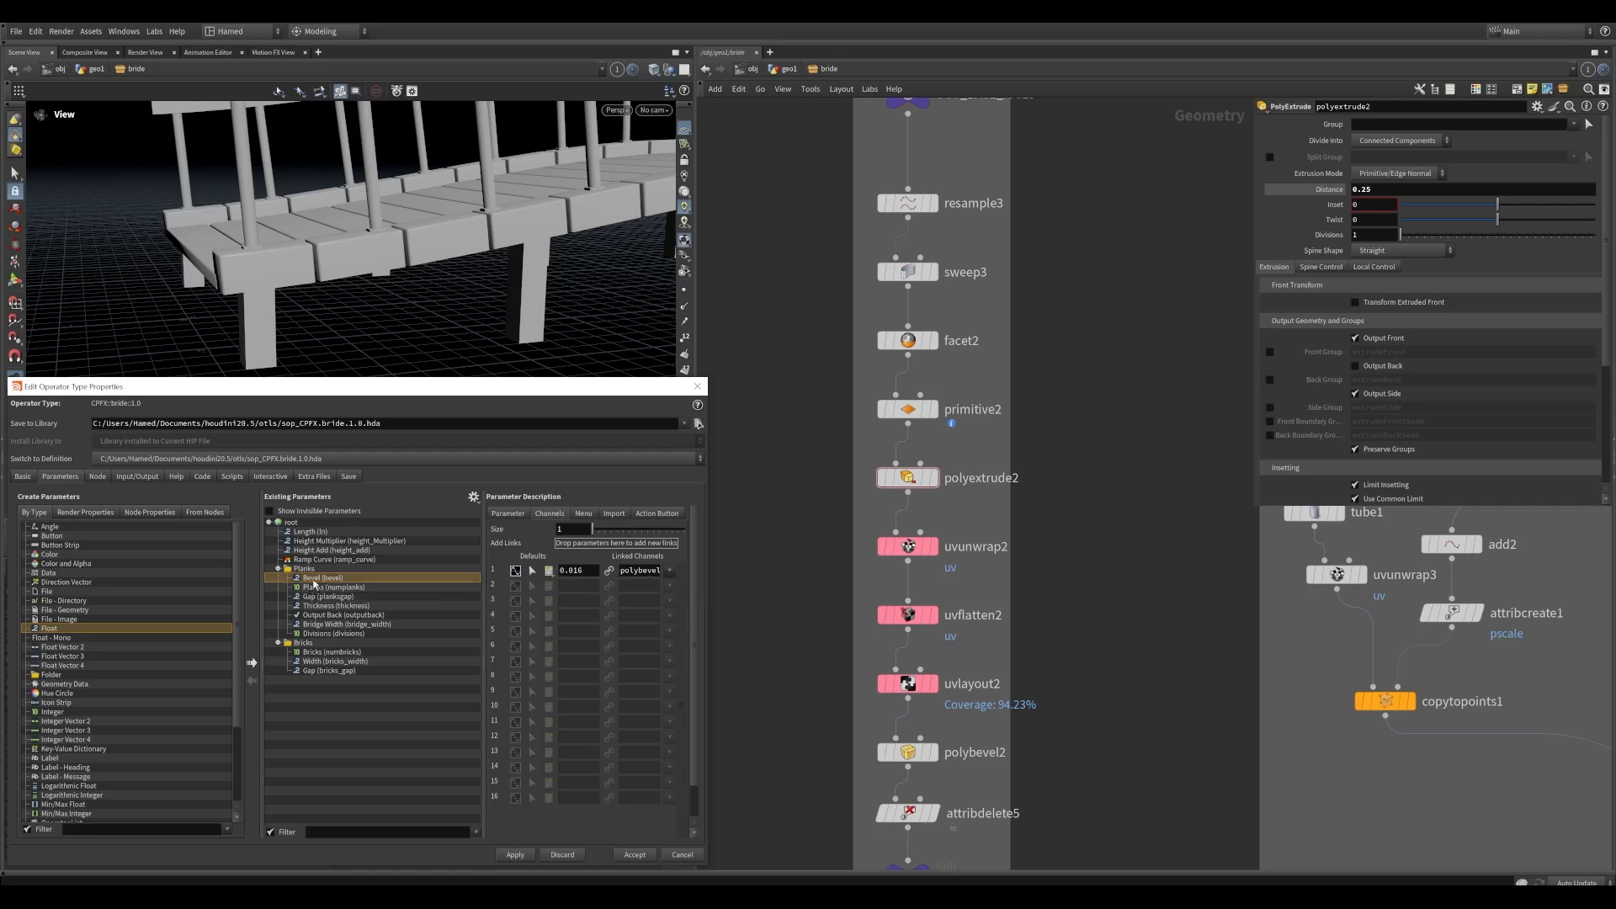
drag(326, 580, 333, 635)
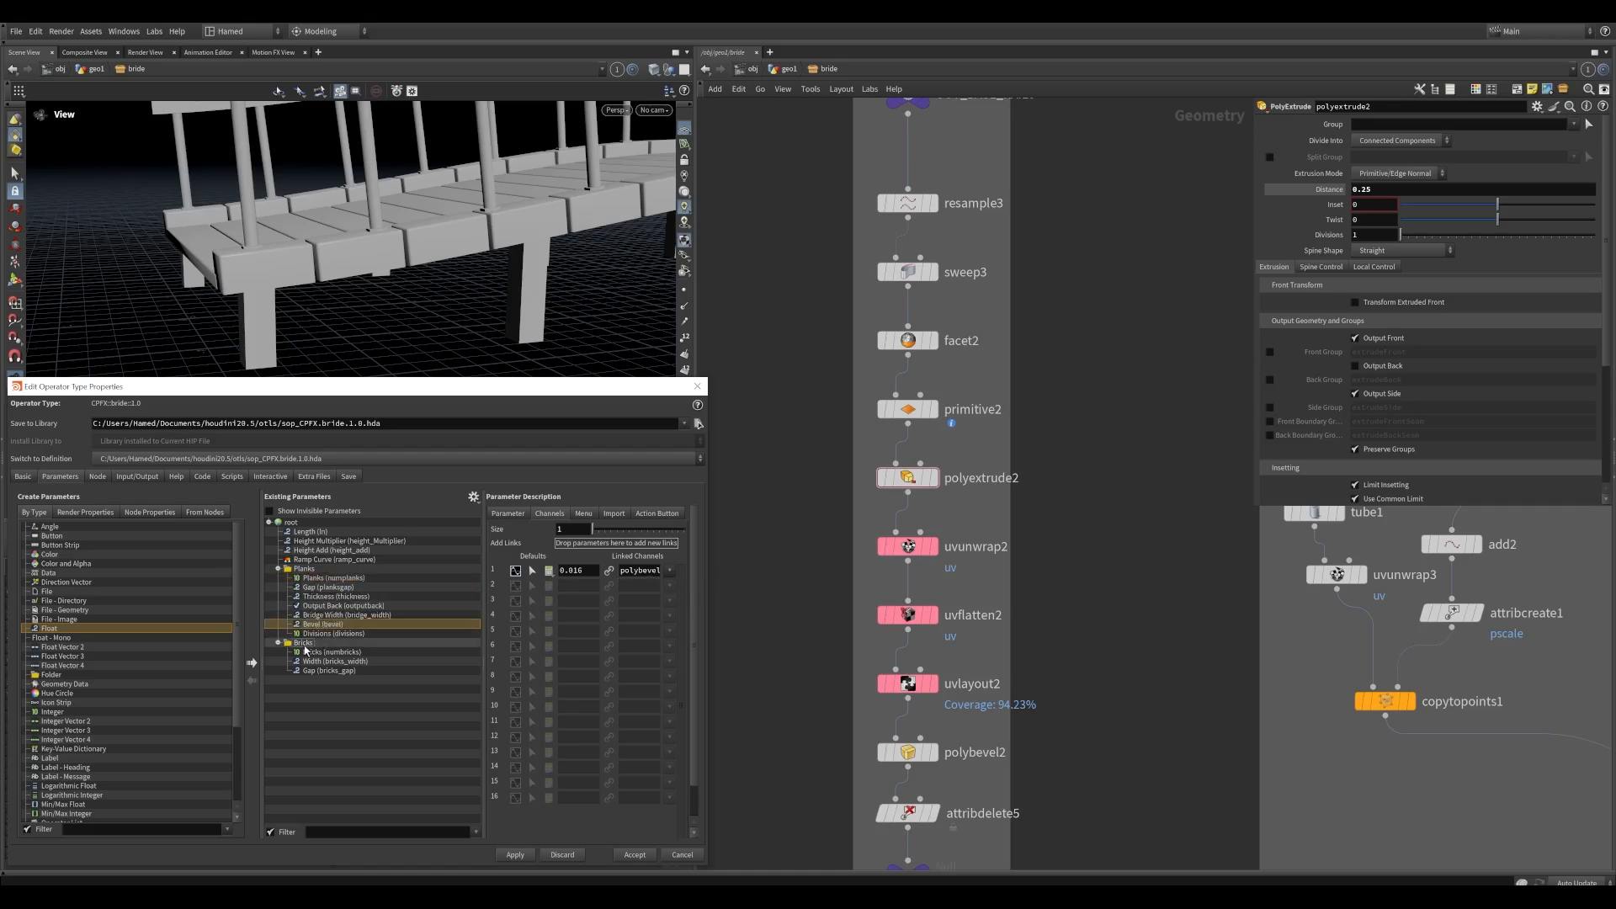
Promote polyextrude2's Distance to the asset at the end of the Bricks folder and open its parameter description
click(305, 644)
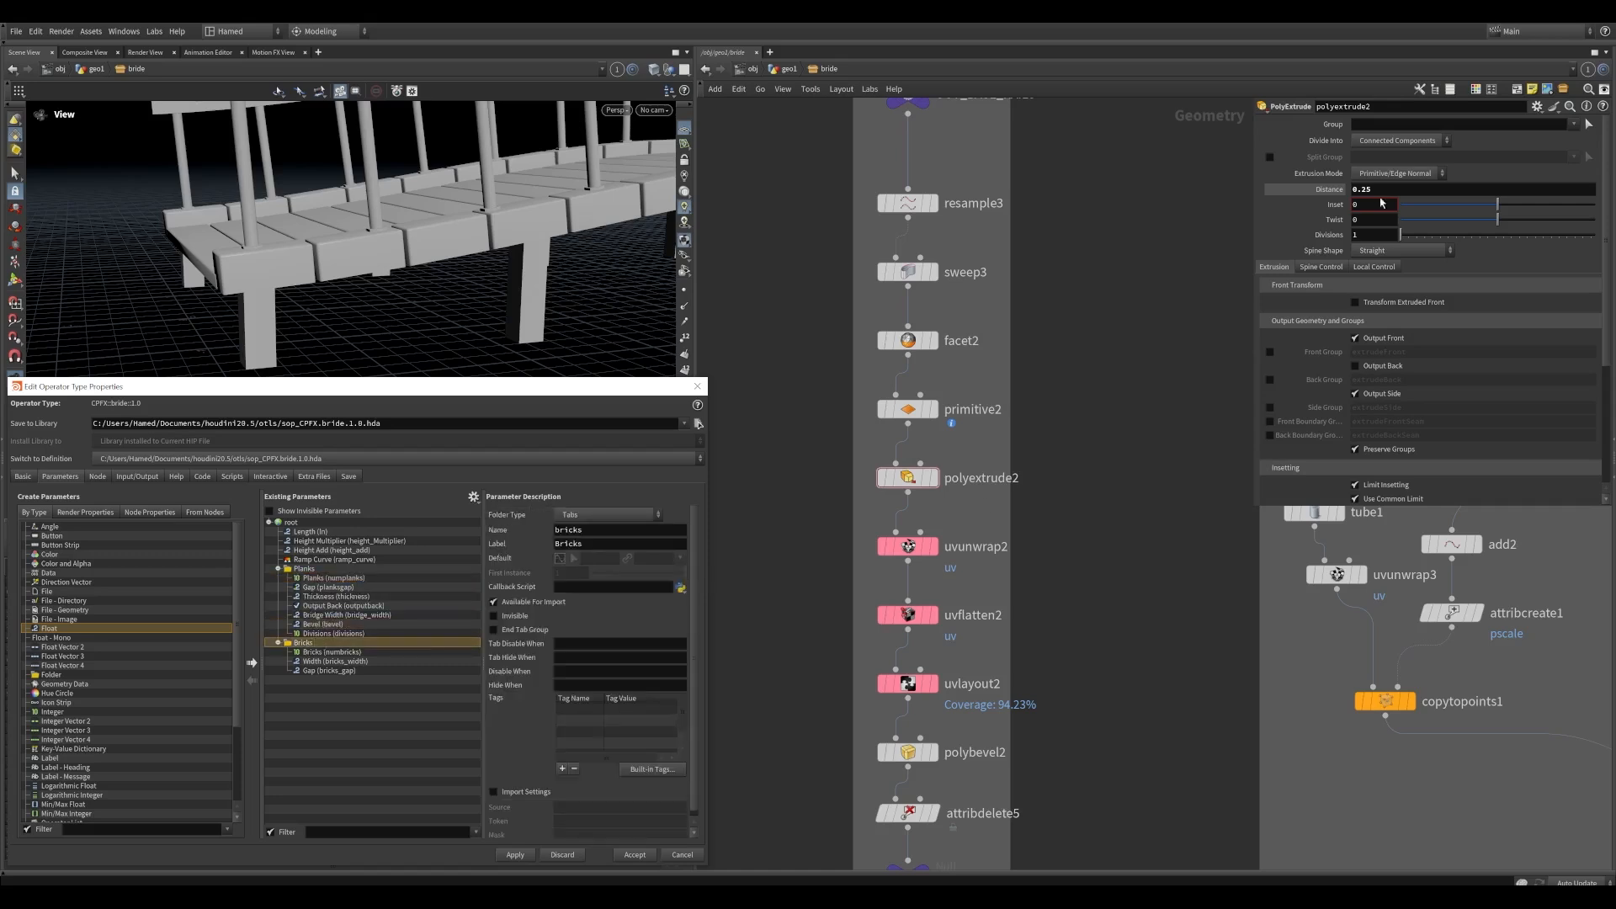
mouse_move(306, 692)
mouse_down()
mouse_move(322, 645)
mouse_move(313, 687)
mouse_move(320, 650)
mouse_move(329, 689)
mouse_move(352, 675)
mouse_move(326, 681)
mouse_up()
double_click(326, 680)
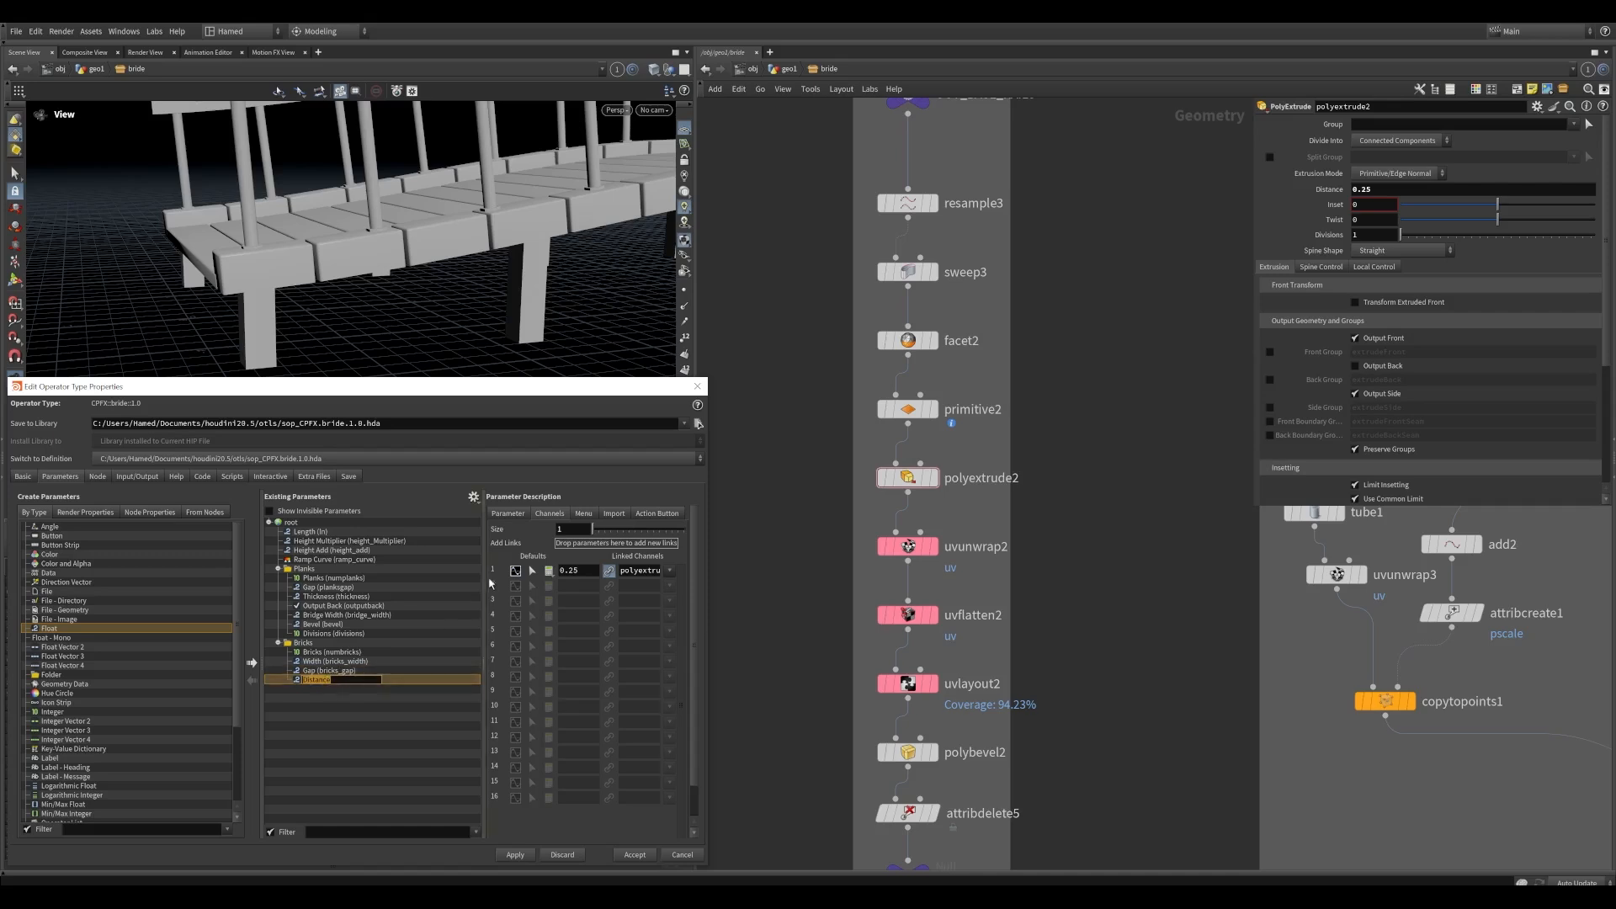
click(513, 518)
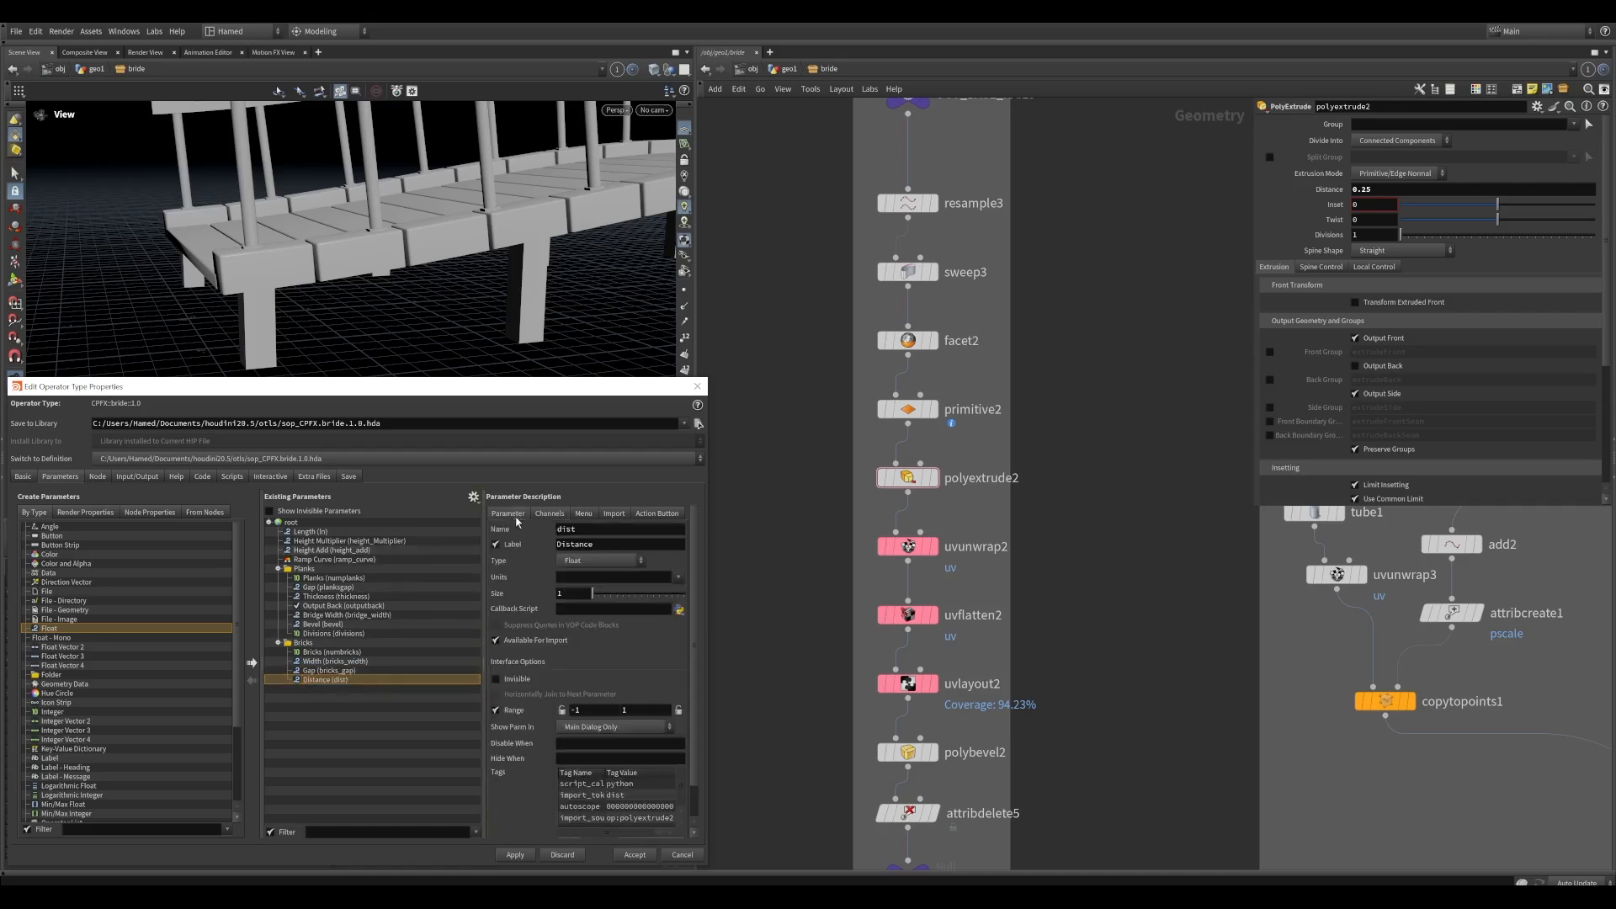
Name the promoted brick Distance parameter bricks_heigth, label it Heigth, and apply the asset changes
click(365, 672)
click(366, 679)
drag(607, 531, 522, 541)
text(bei)
key(BackSpace)
key(BackSpace)
text(ricks_height)
key(Tab)
text(B)
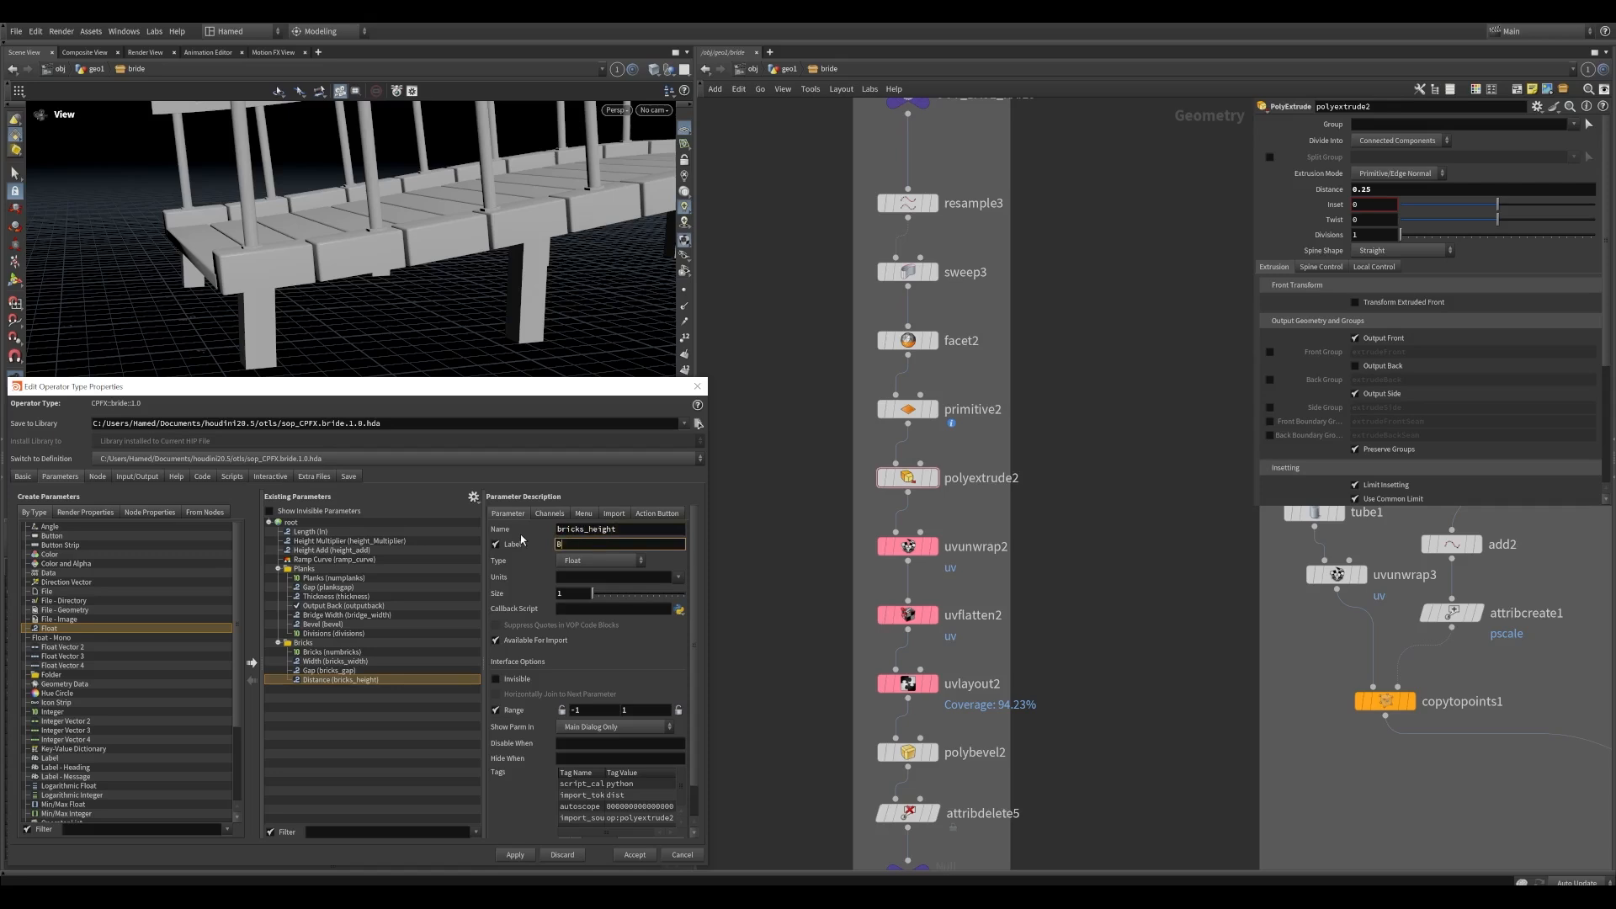
text(Heii)
text(th)
click(611, 530)
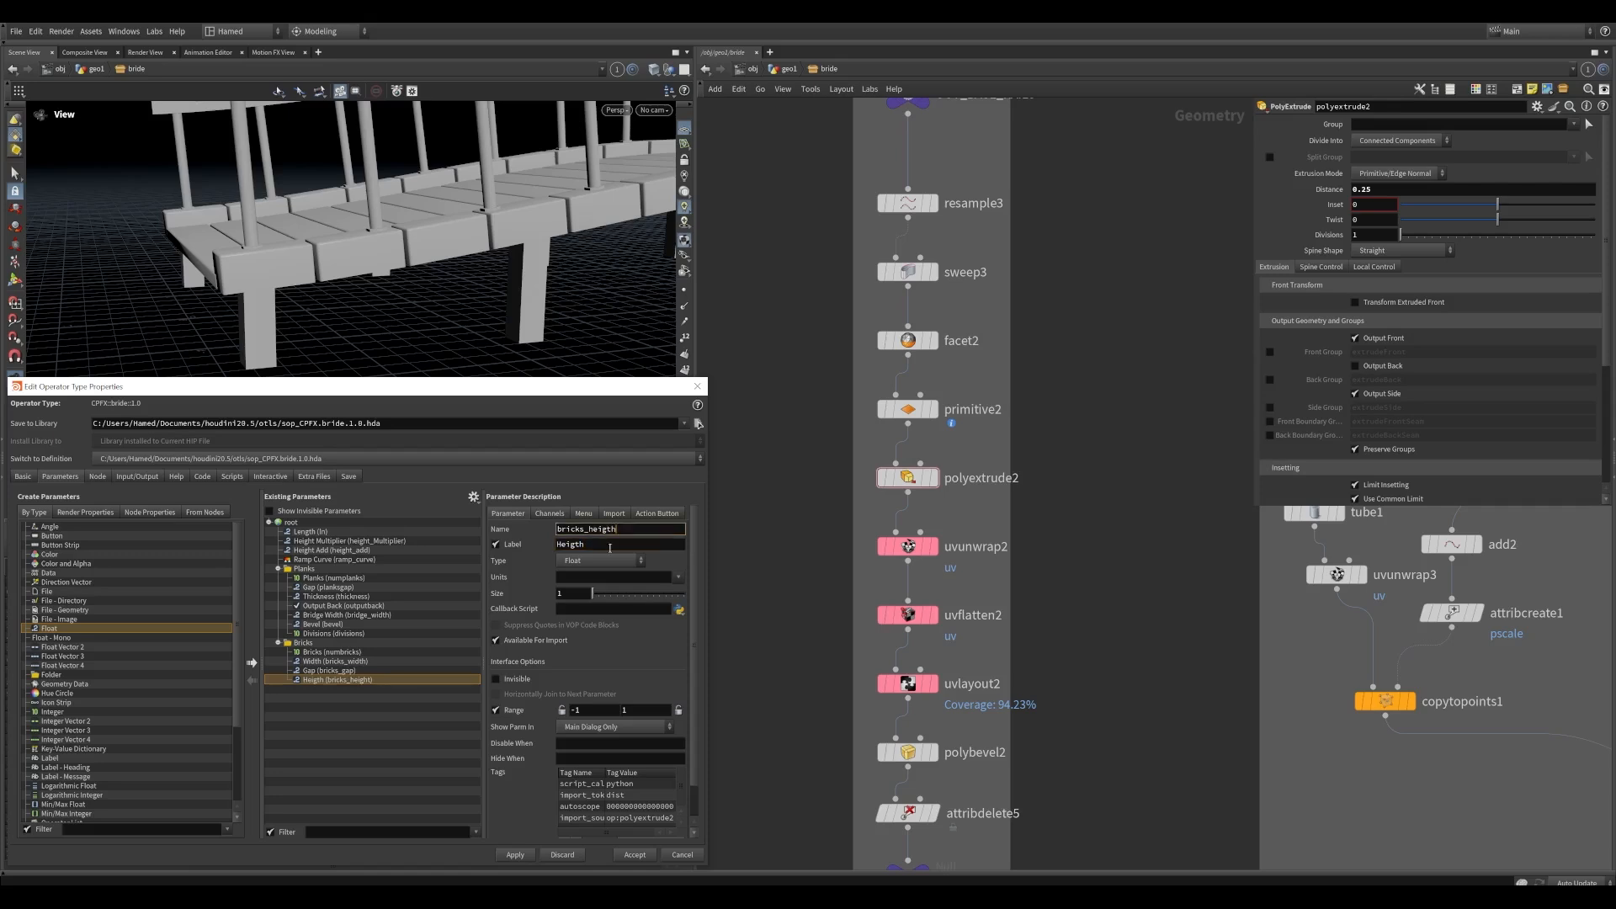
click(516, 854)
middle_drag(1053, 515, 1006, 495)
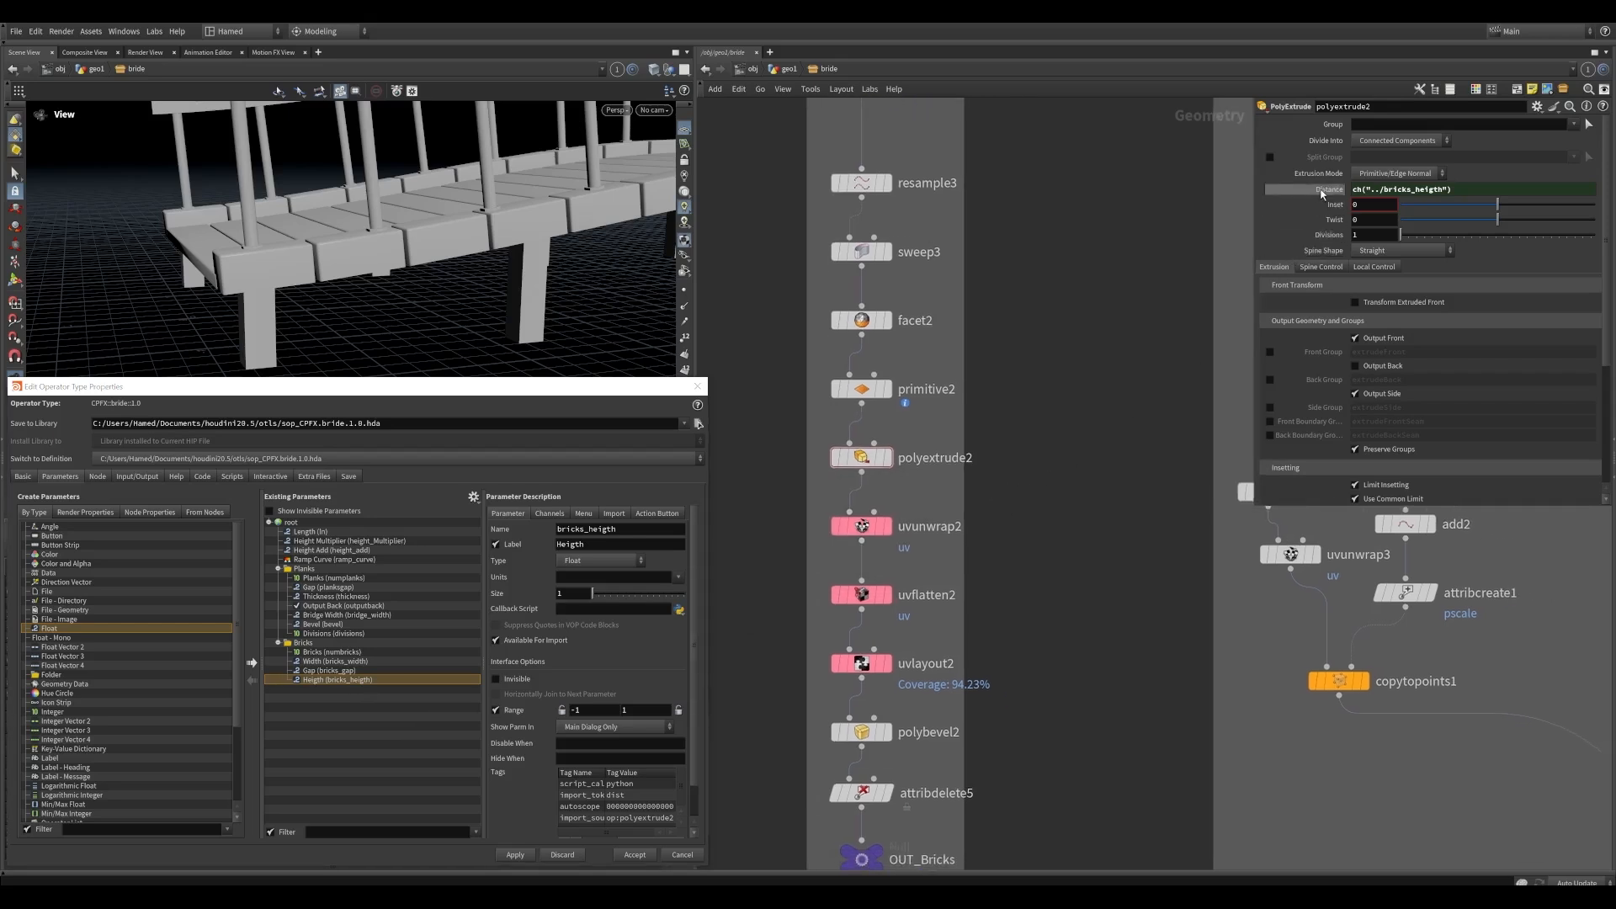
middle_drag(1100, 509, 1081, 495)
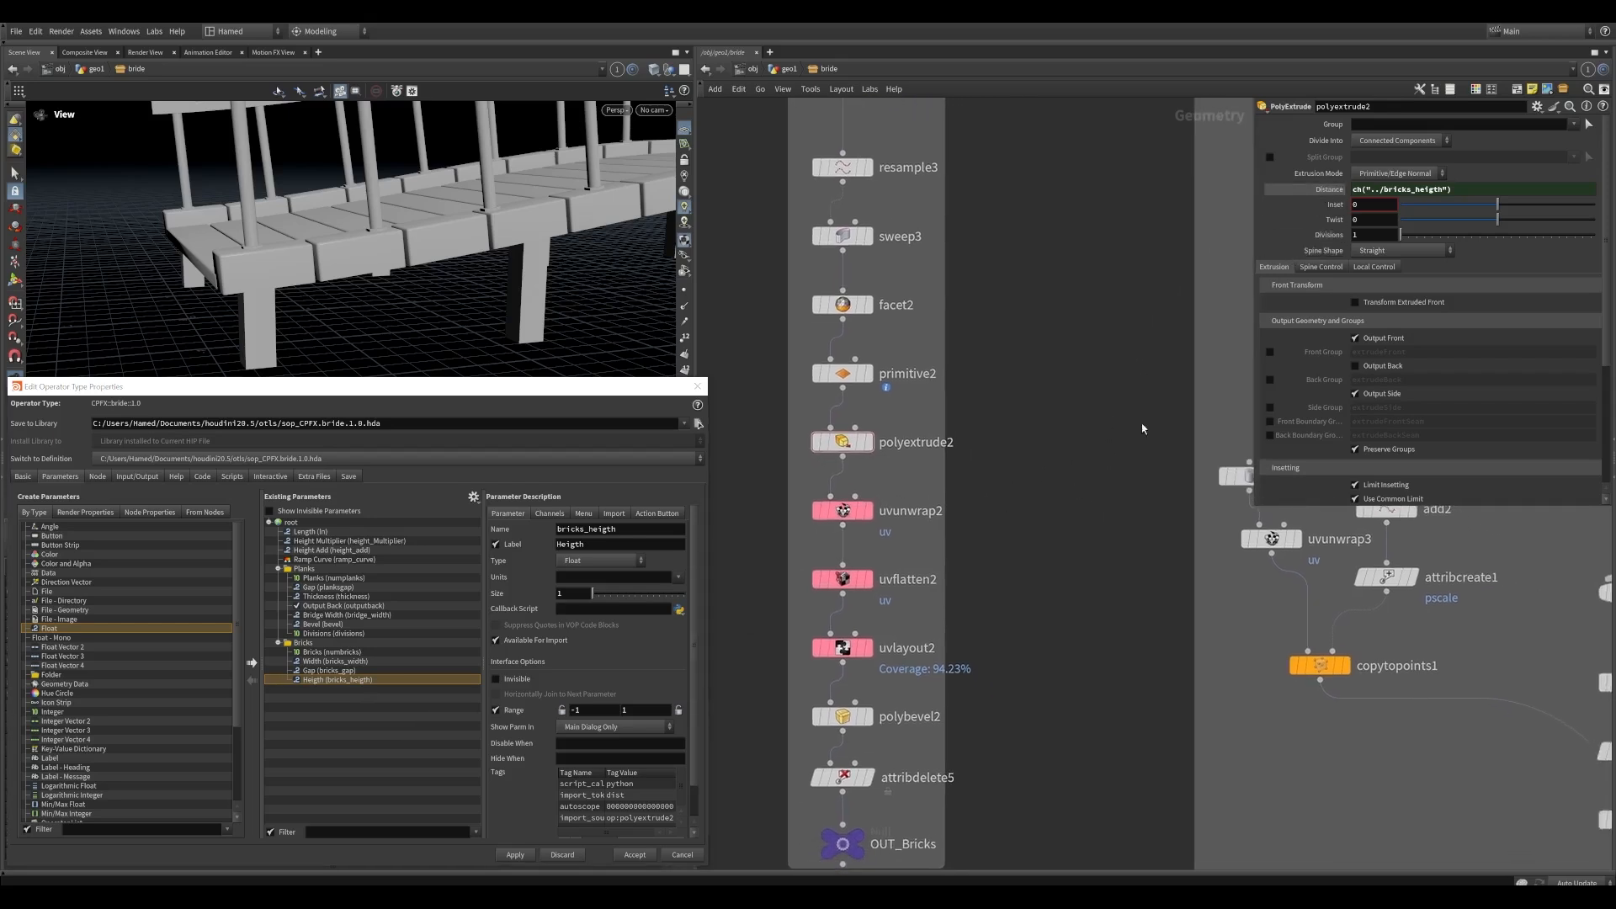
click(1334, 191)
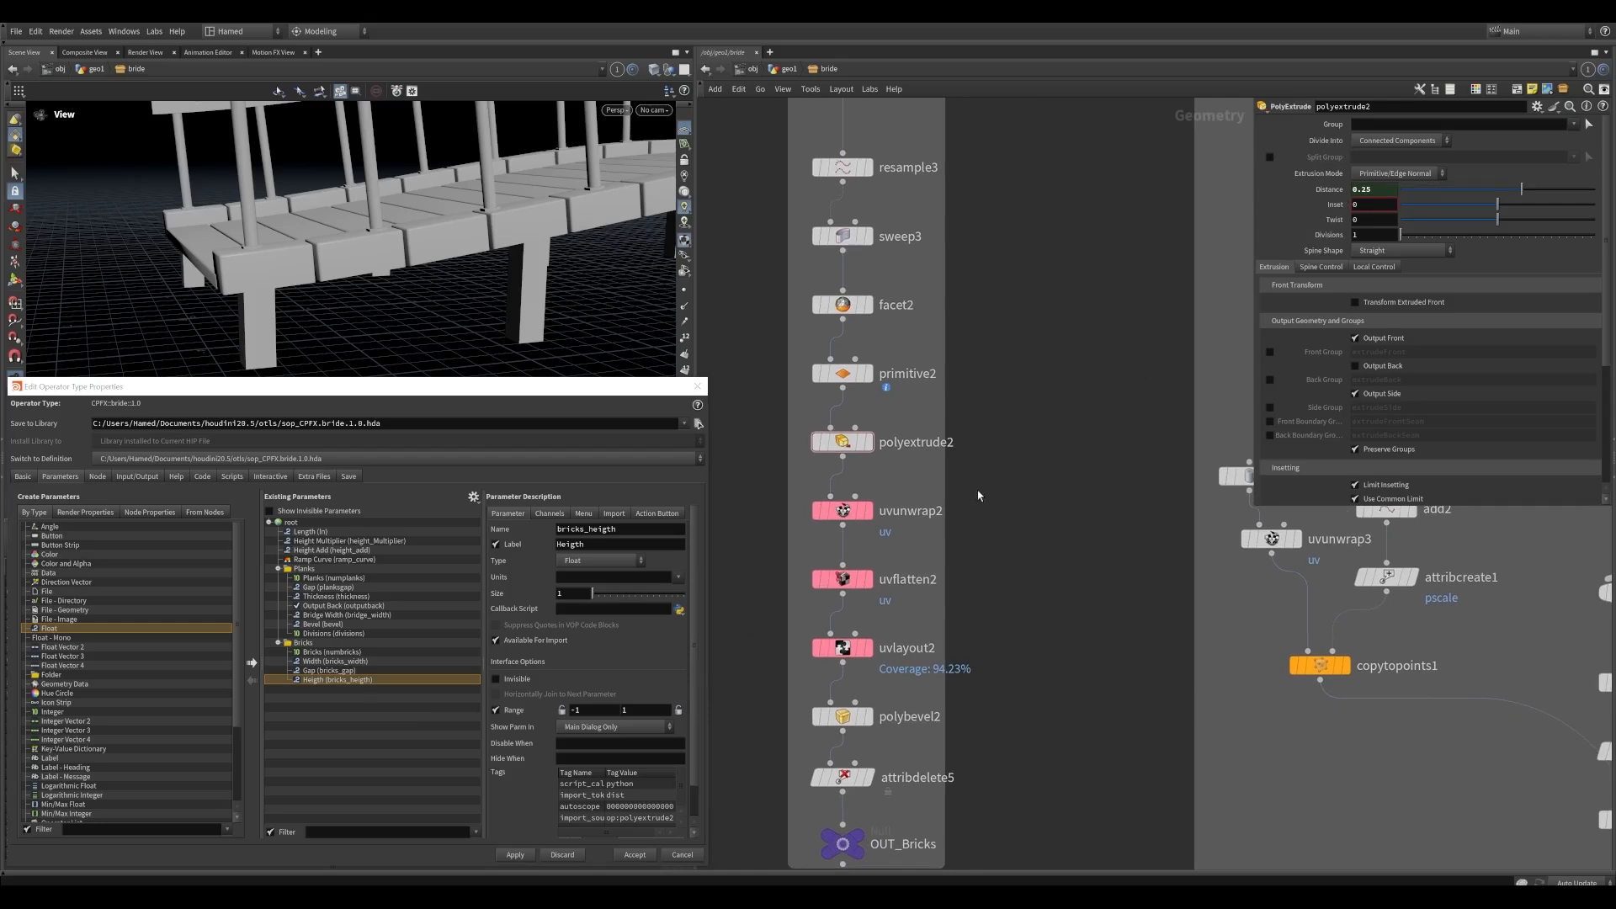
Promote polybevel2's offsetting Distance to the asset at the end of the Bricks folder
middle_drag(979, 631, 982, 504)
drag(933, 606, 796, 569)
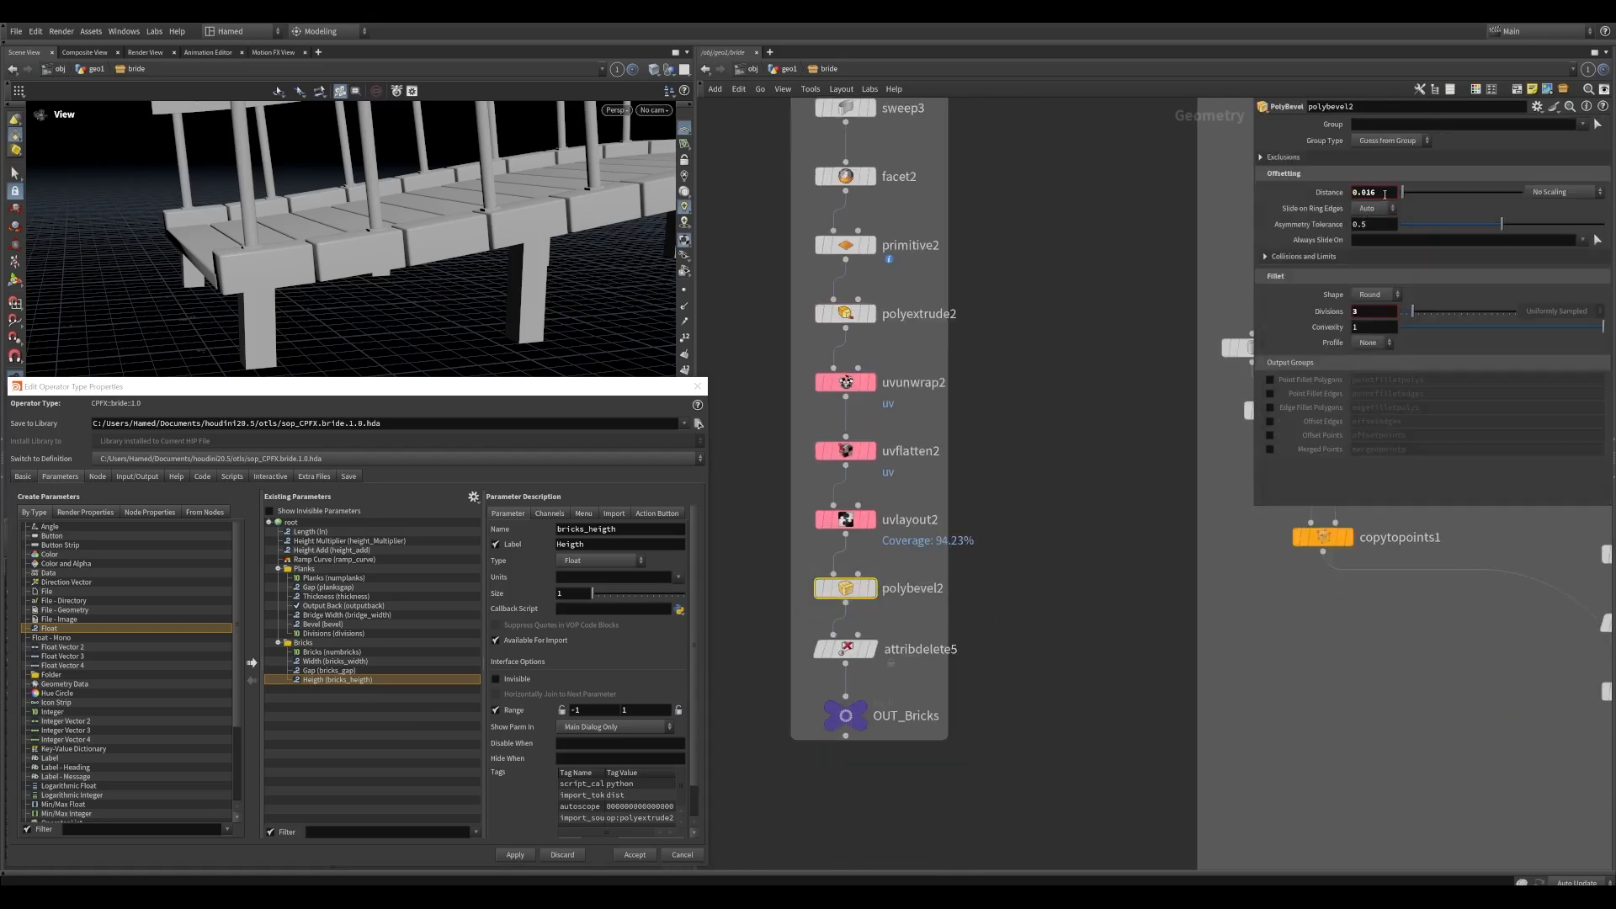
drag(1385, 194, 1365, 192)
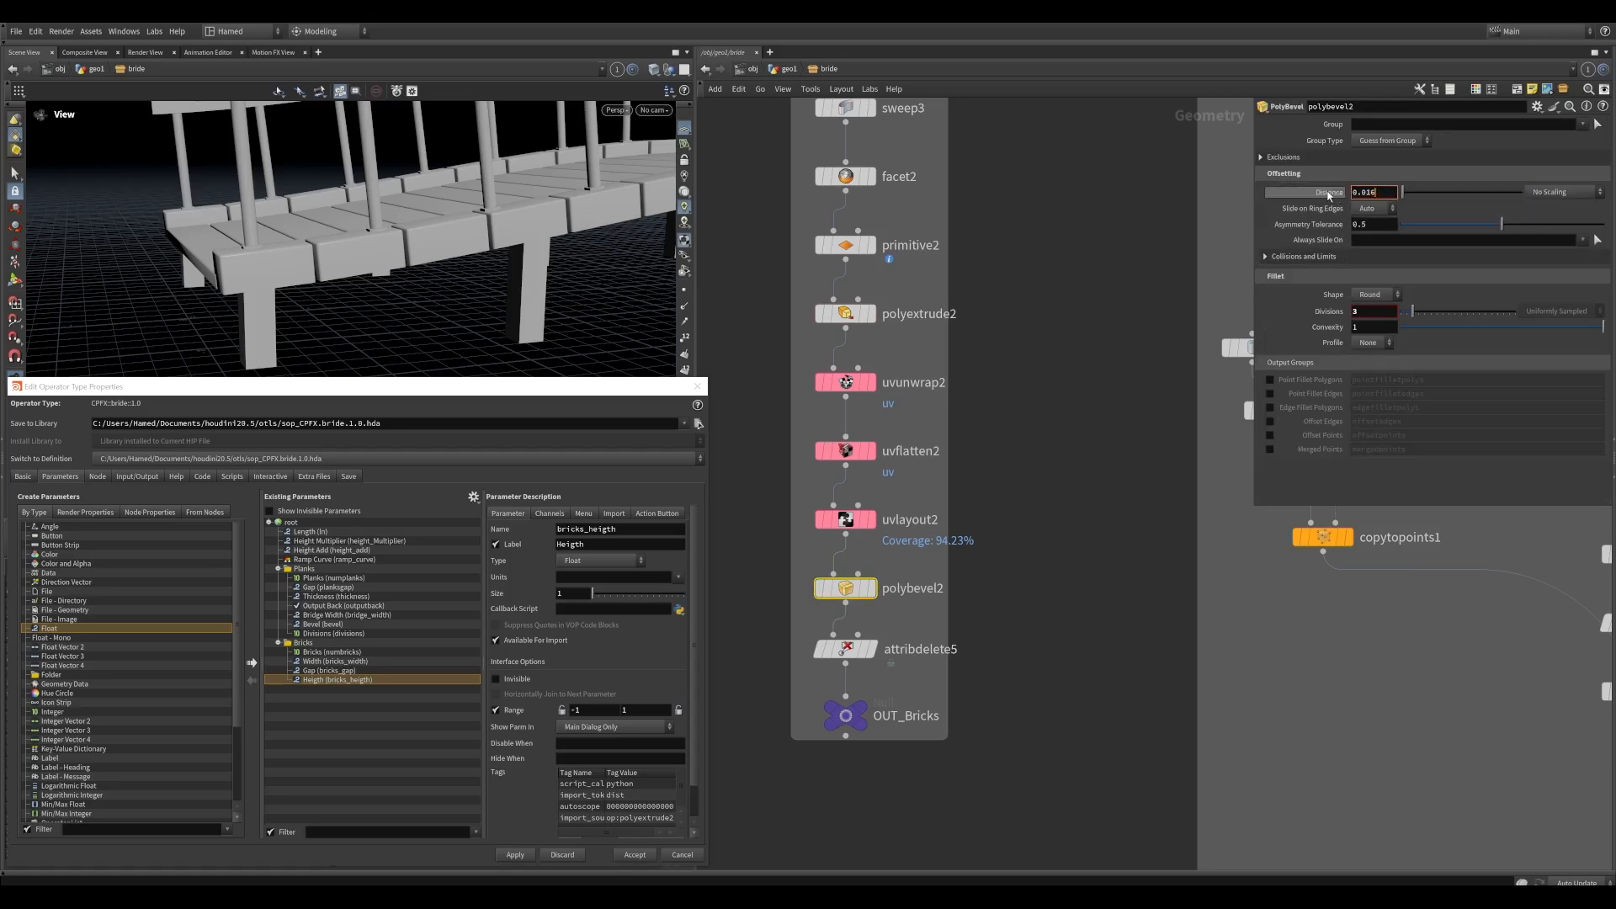
drag(1331, 192, 332, 683)
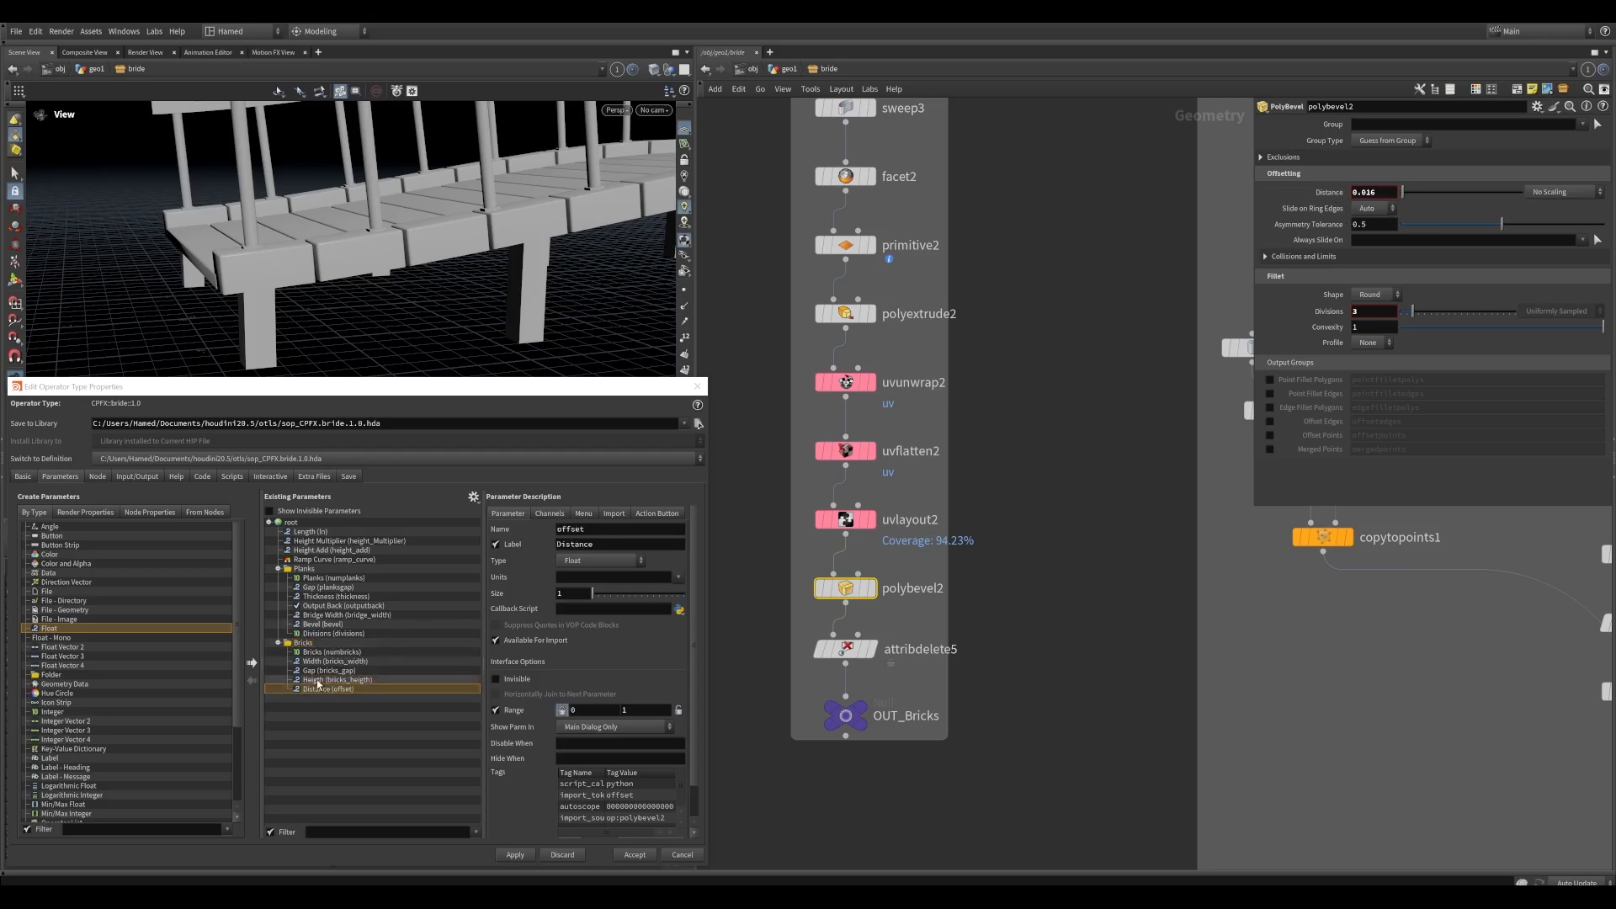
Name the promoted polybevel2 Distance parameter bricks_bevel, label it Bevel, and apply the asset changes
drag(605, 533, 555, 537)
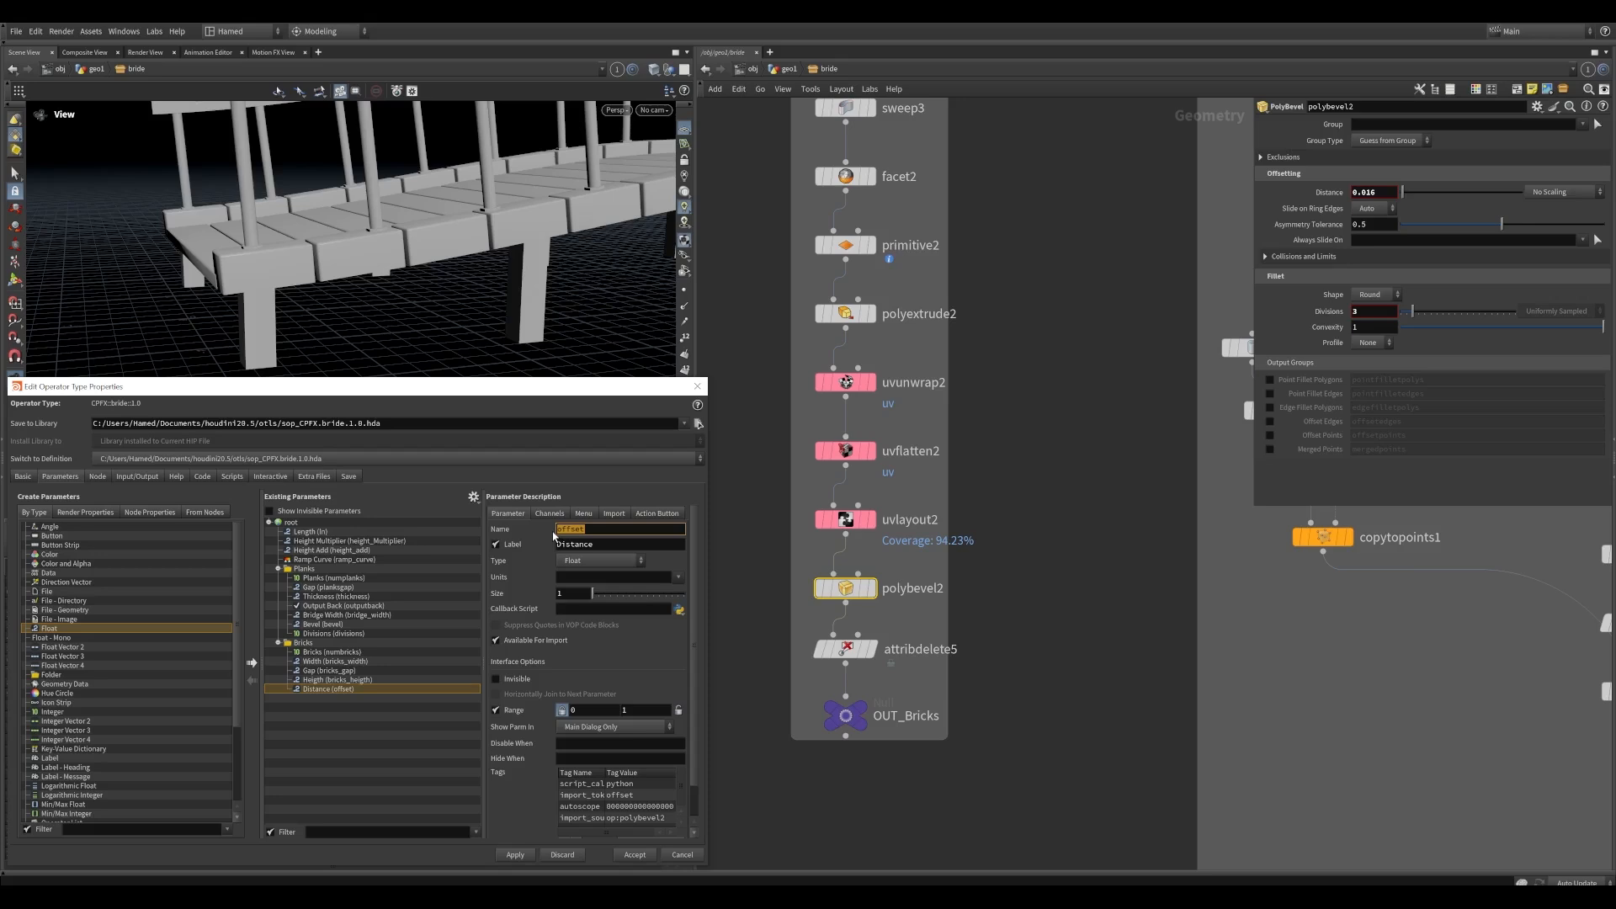
text(bei)
key(Tab)
key(shift+Tab)
text(V)
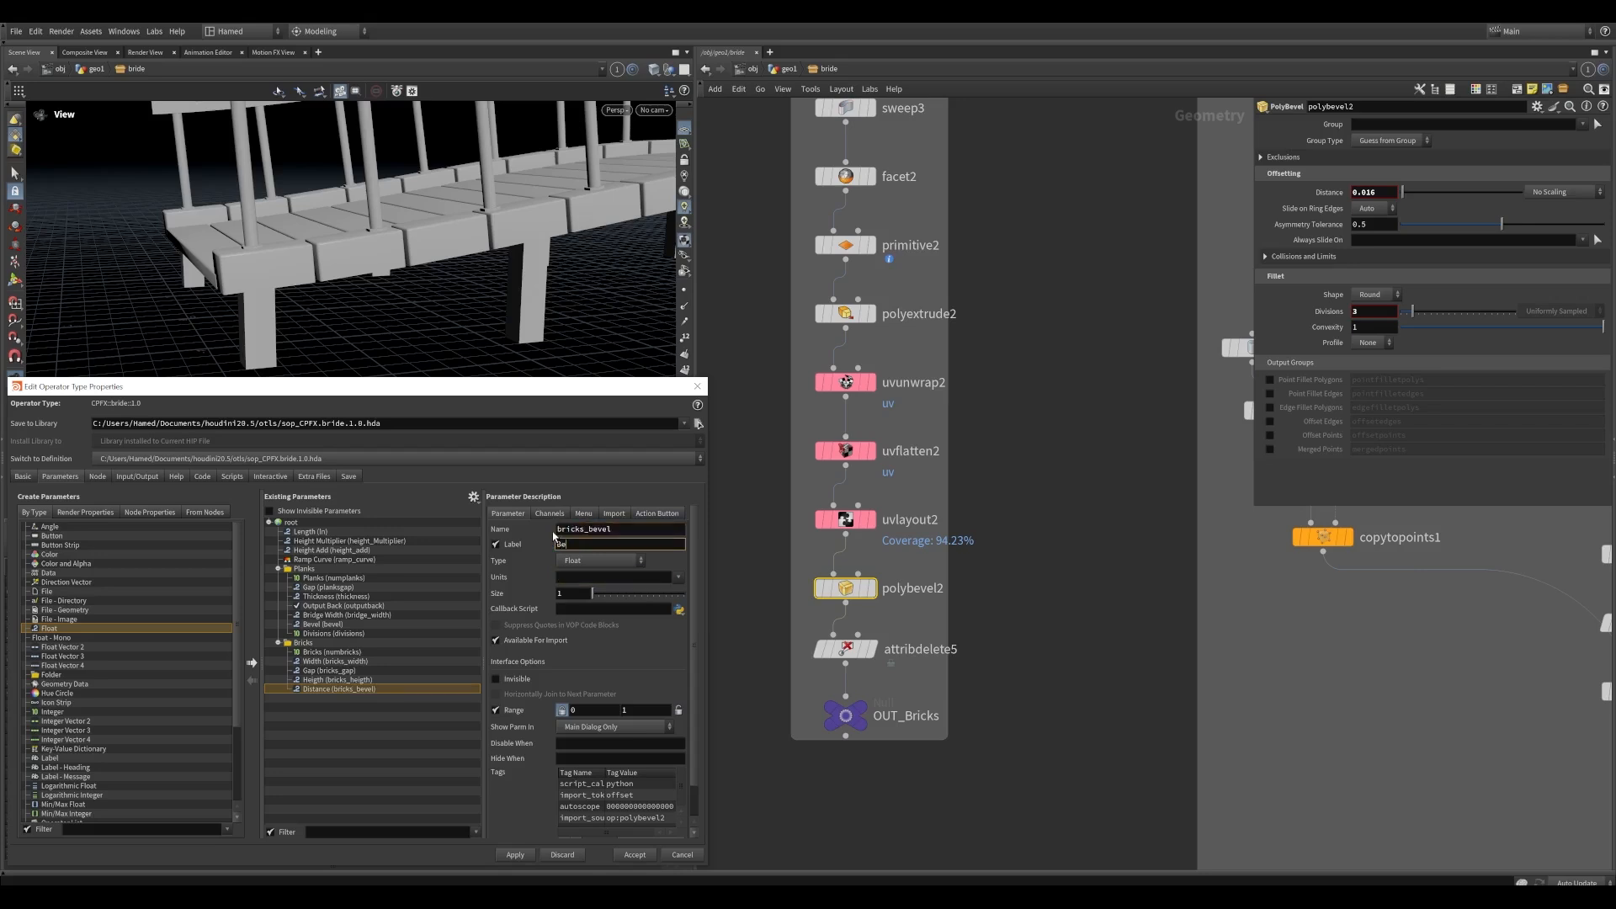
text(evel)
key(Return)
click(515, 855)
Move the brick count parameter below Bevel in the Bricks folder and review the Planks Divisions parameter's settings and linked channel
drag(1311, 319, 311, 670)
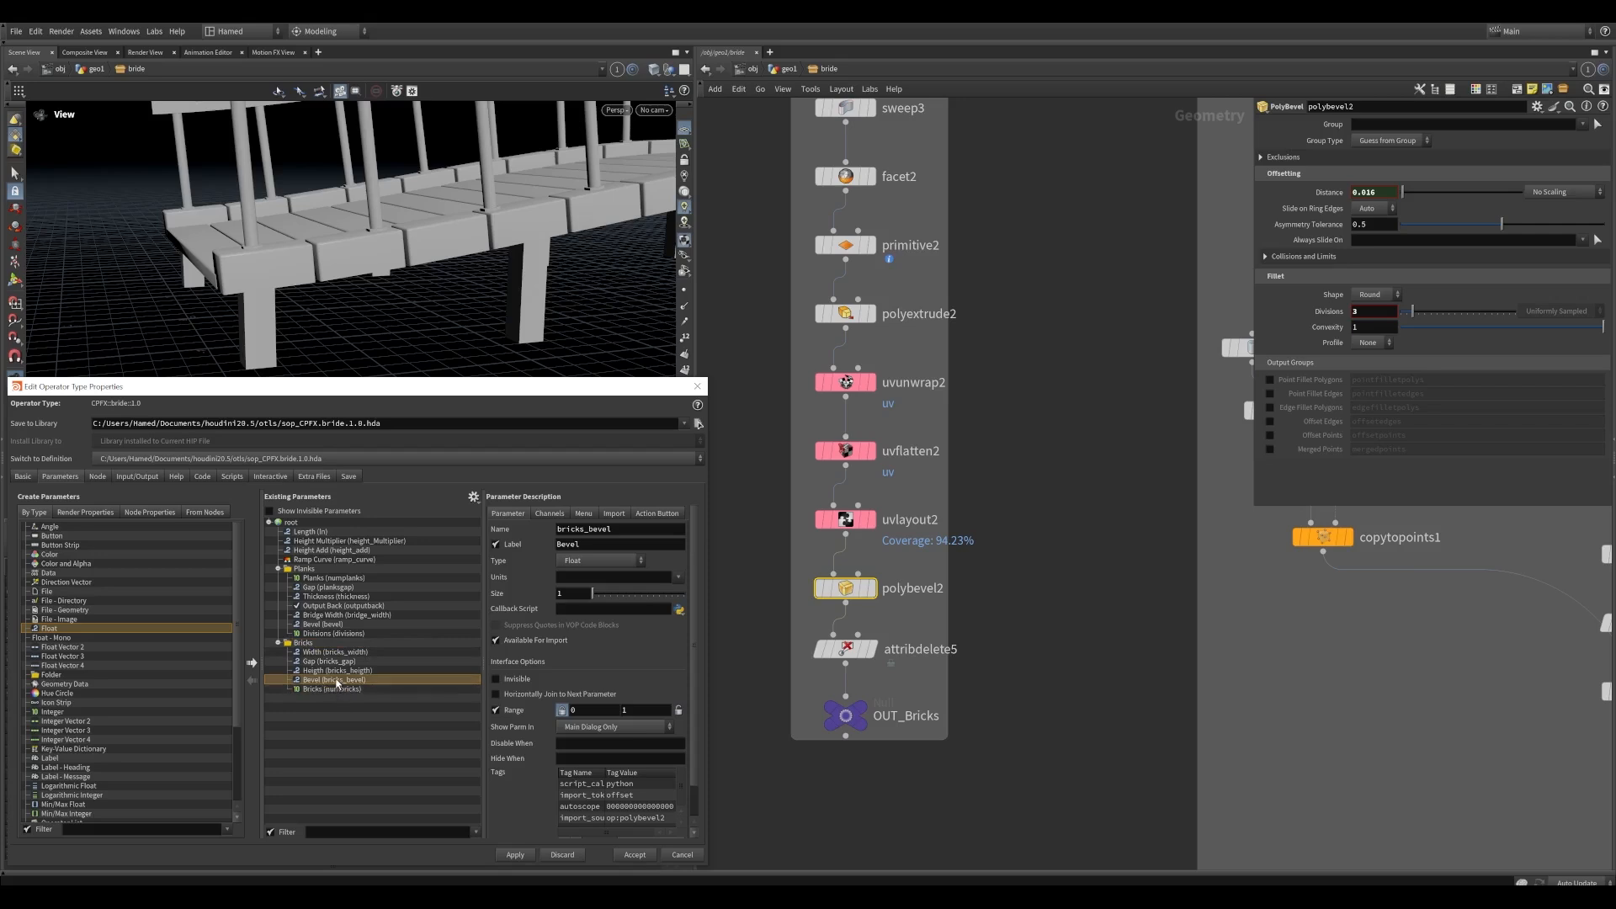
click(329, 635)
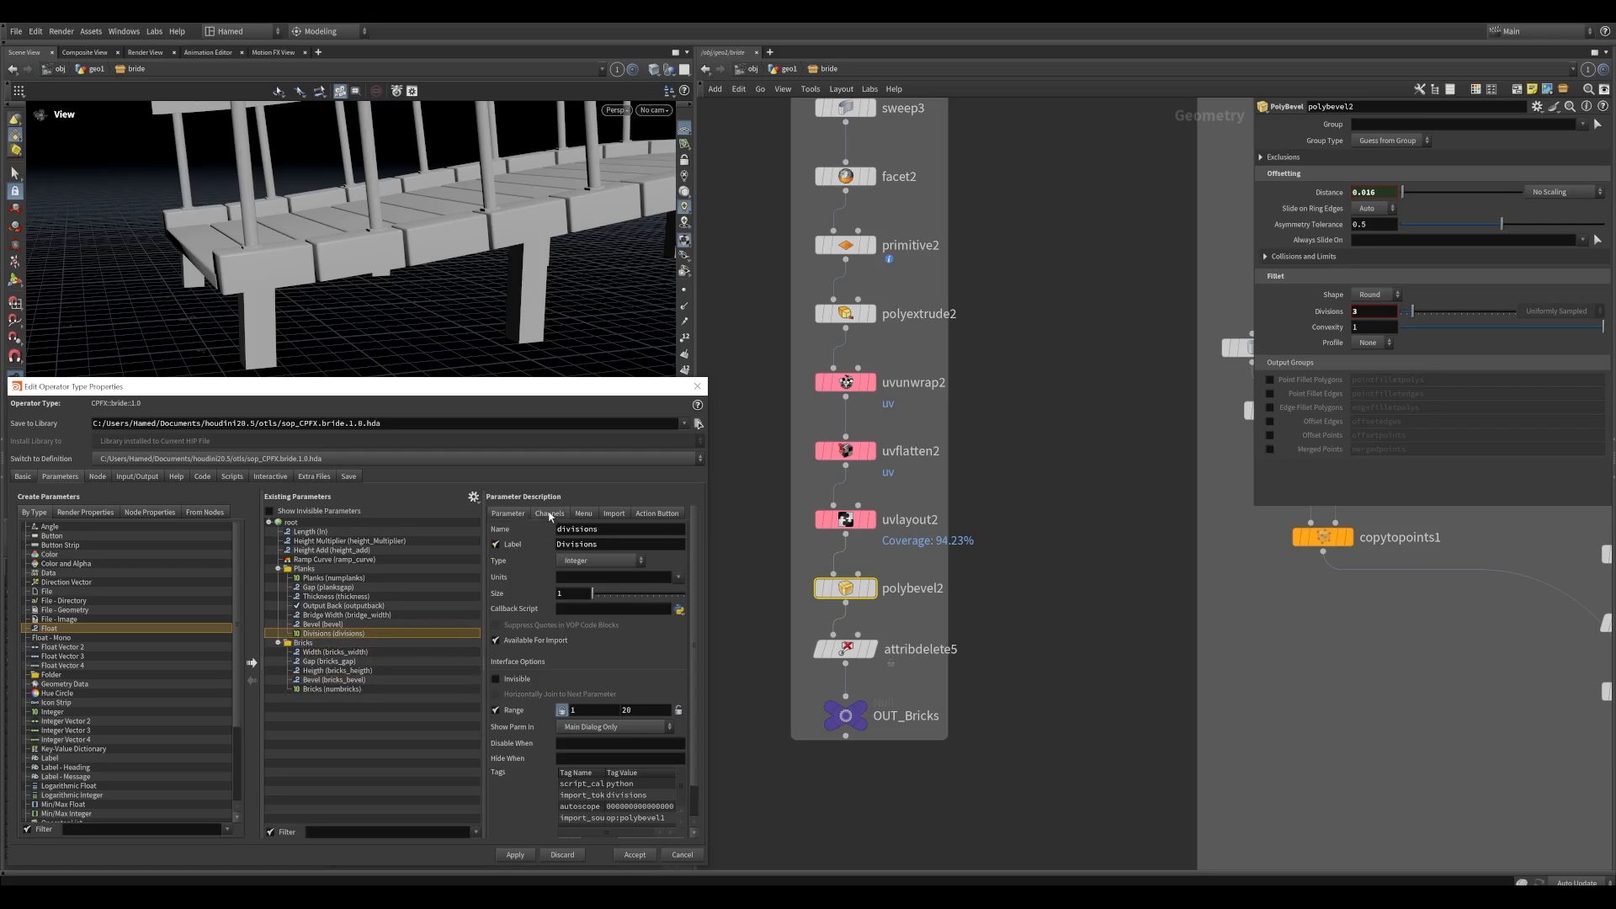
scroll(642, 562, down, 3)
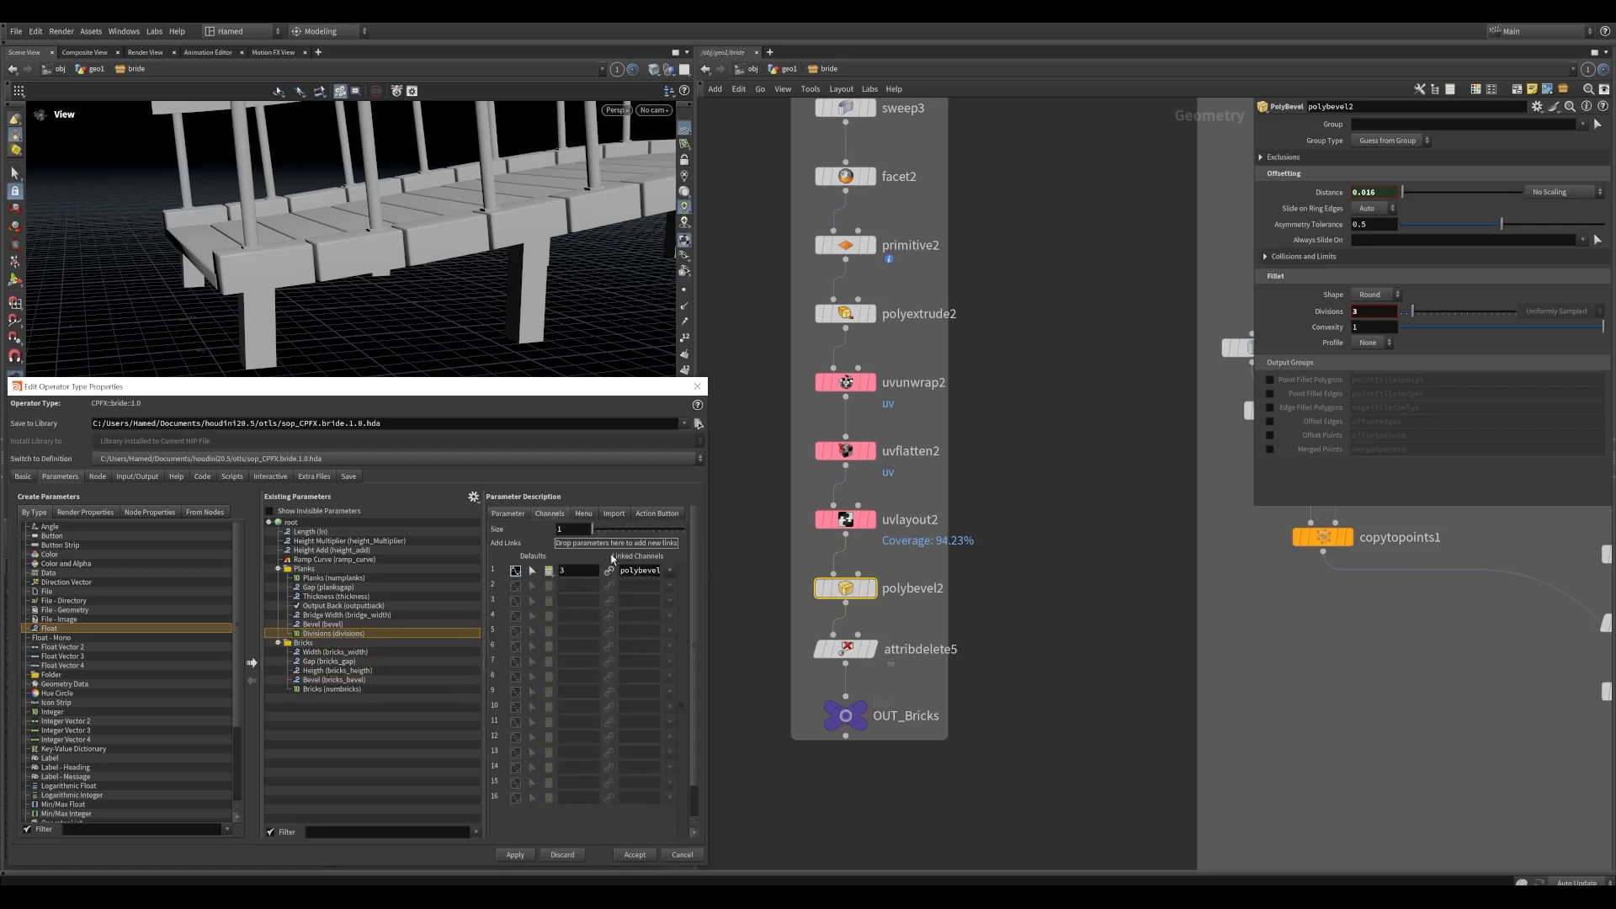
scroll(515, 518, up, 3)
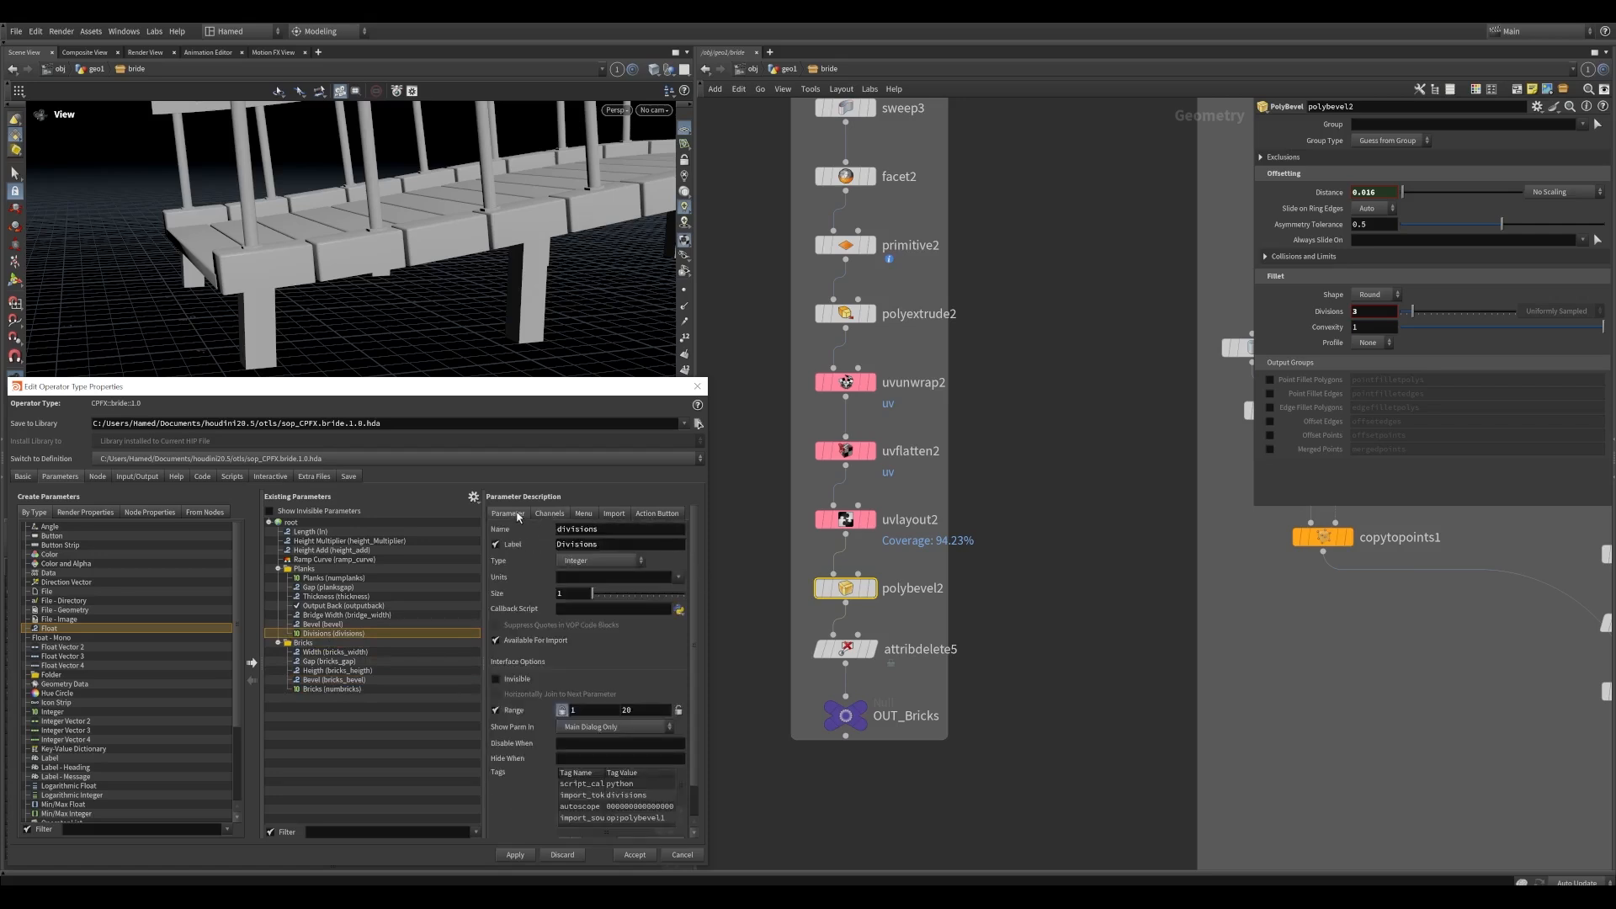
click(314, 645)
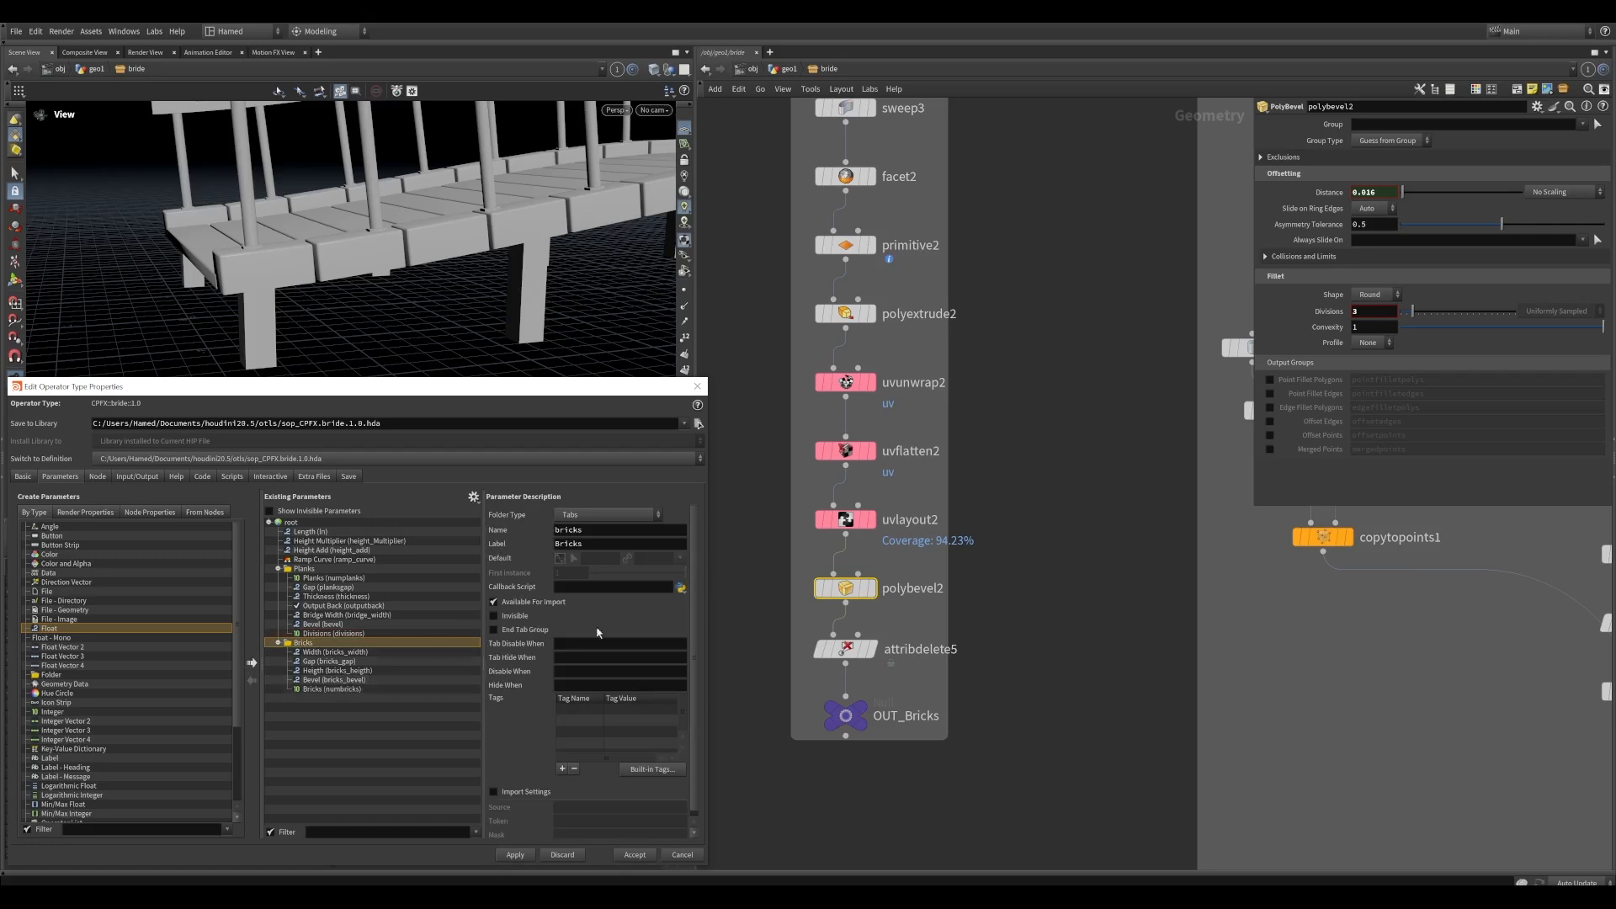
Promote polybevel2's Divisions to the end of the Bricks folder and apply the asset changes
drag(336, 688, 336, 642)
drag(756, 469, 353, 645)
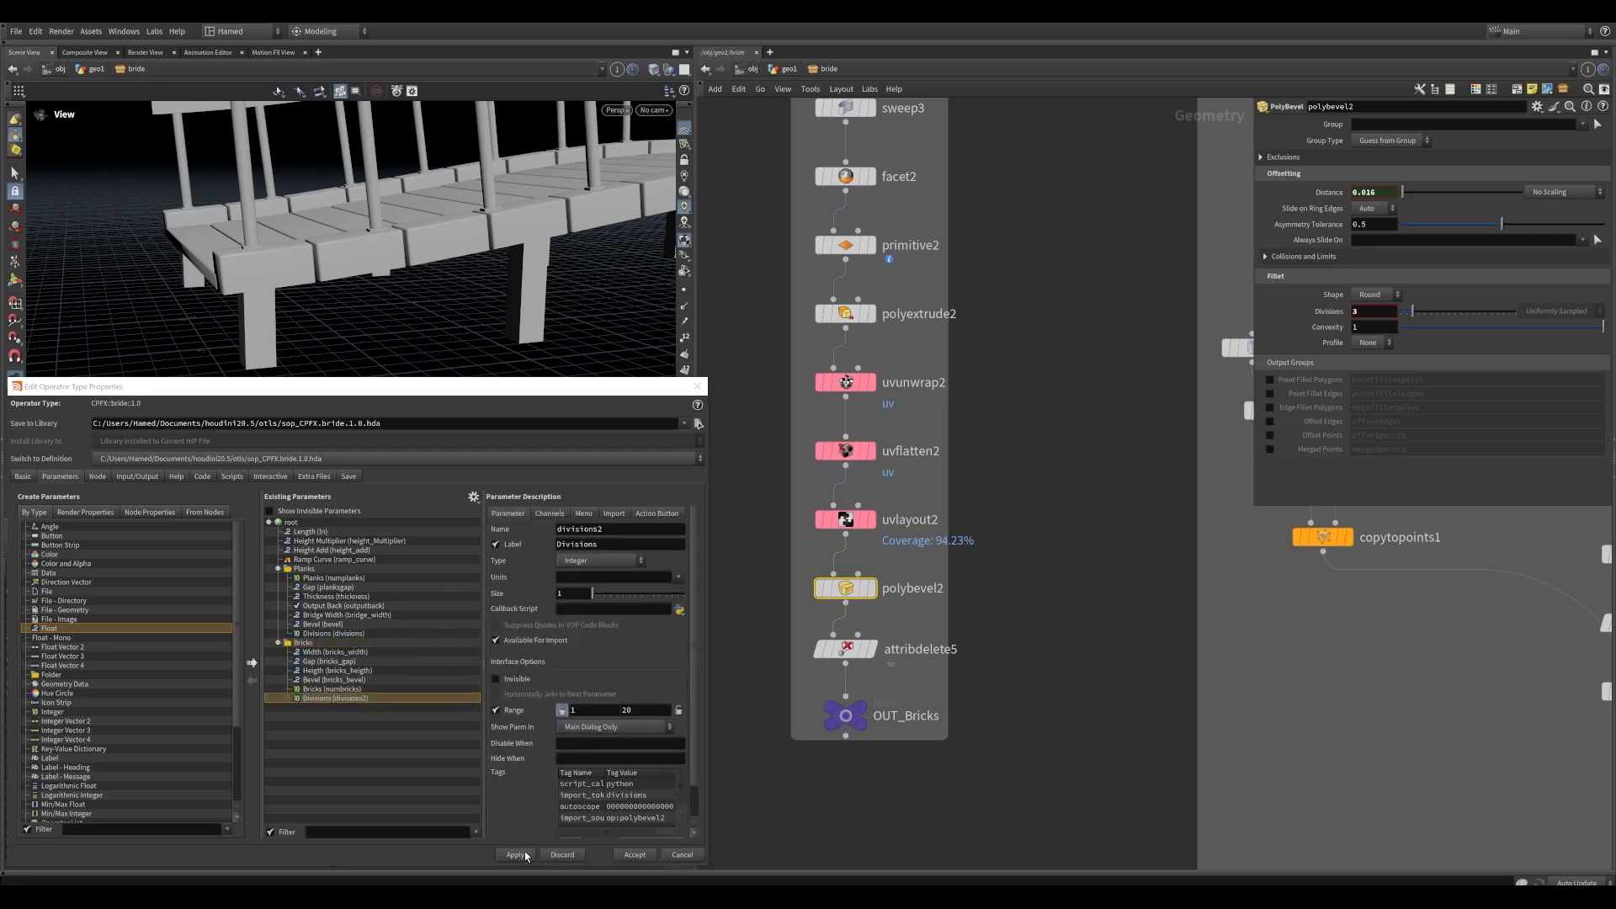
middle_drag(1126, 506, 1108, 430)
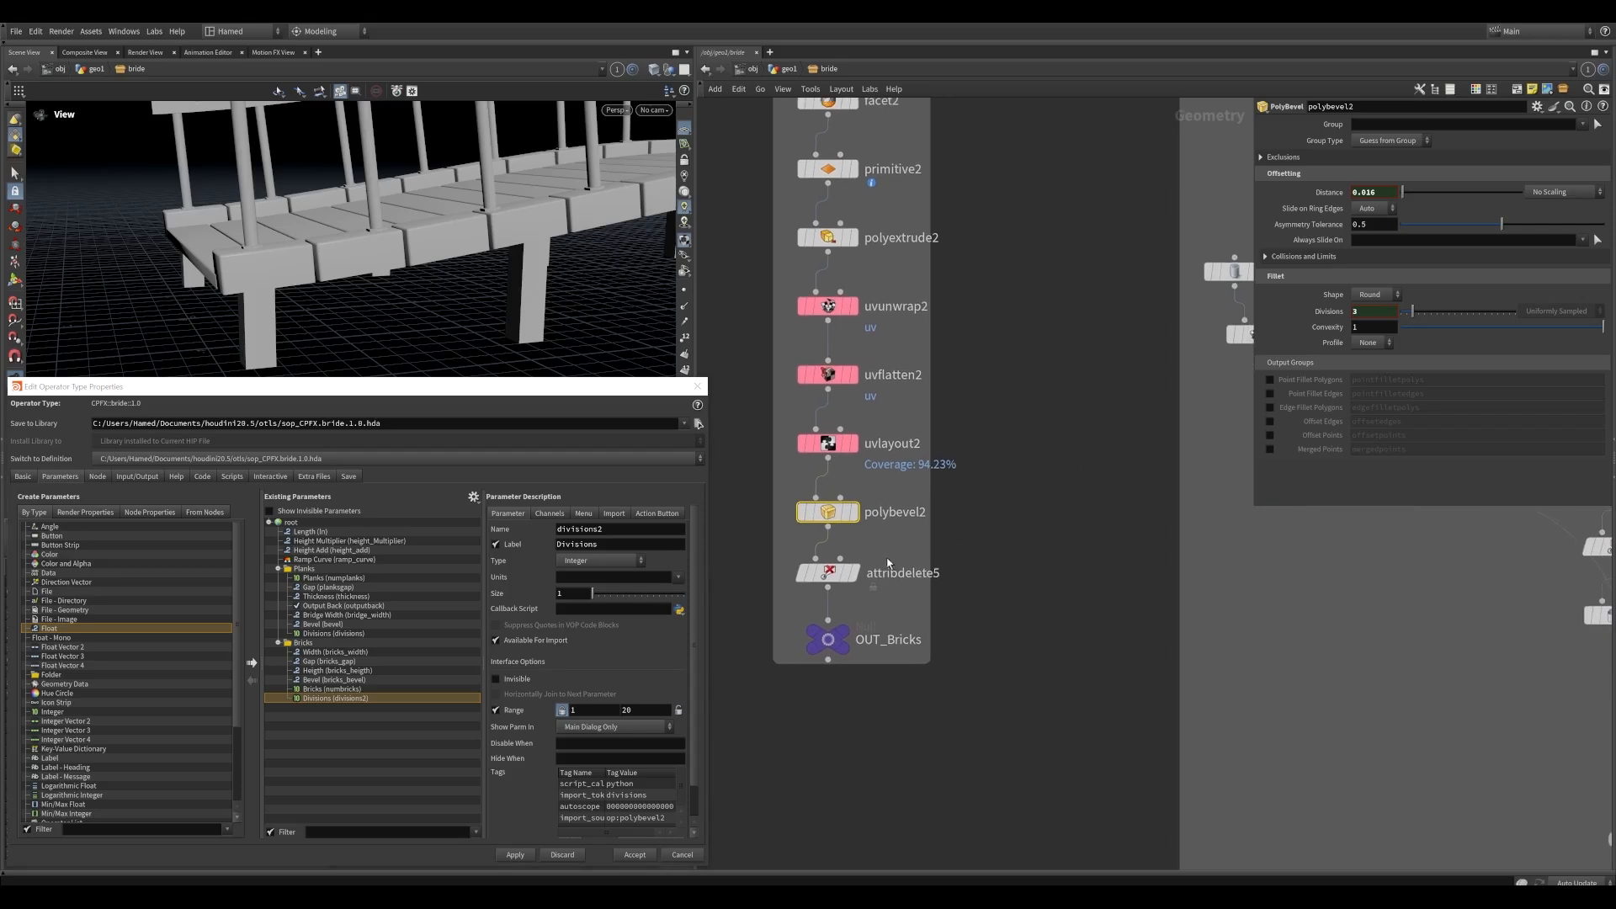
Check attribdelete5's settings, return to the bride asset's parent network, and enlarge the parameter pane to review the Planks and Bricks controls
click(825, 575)
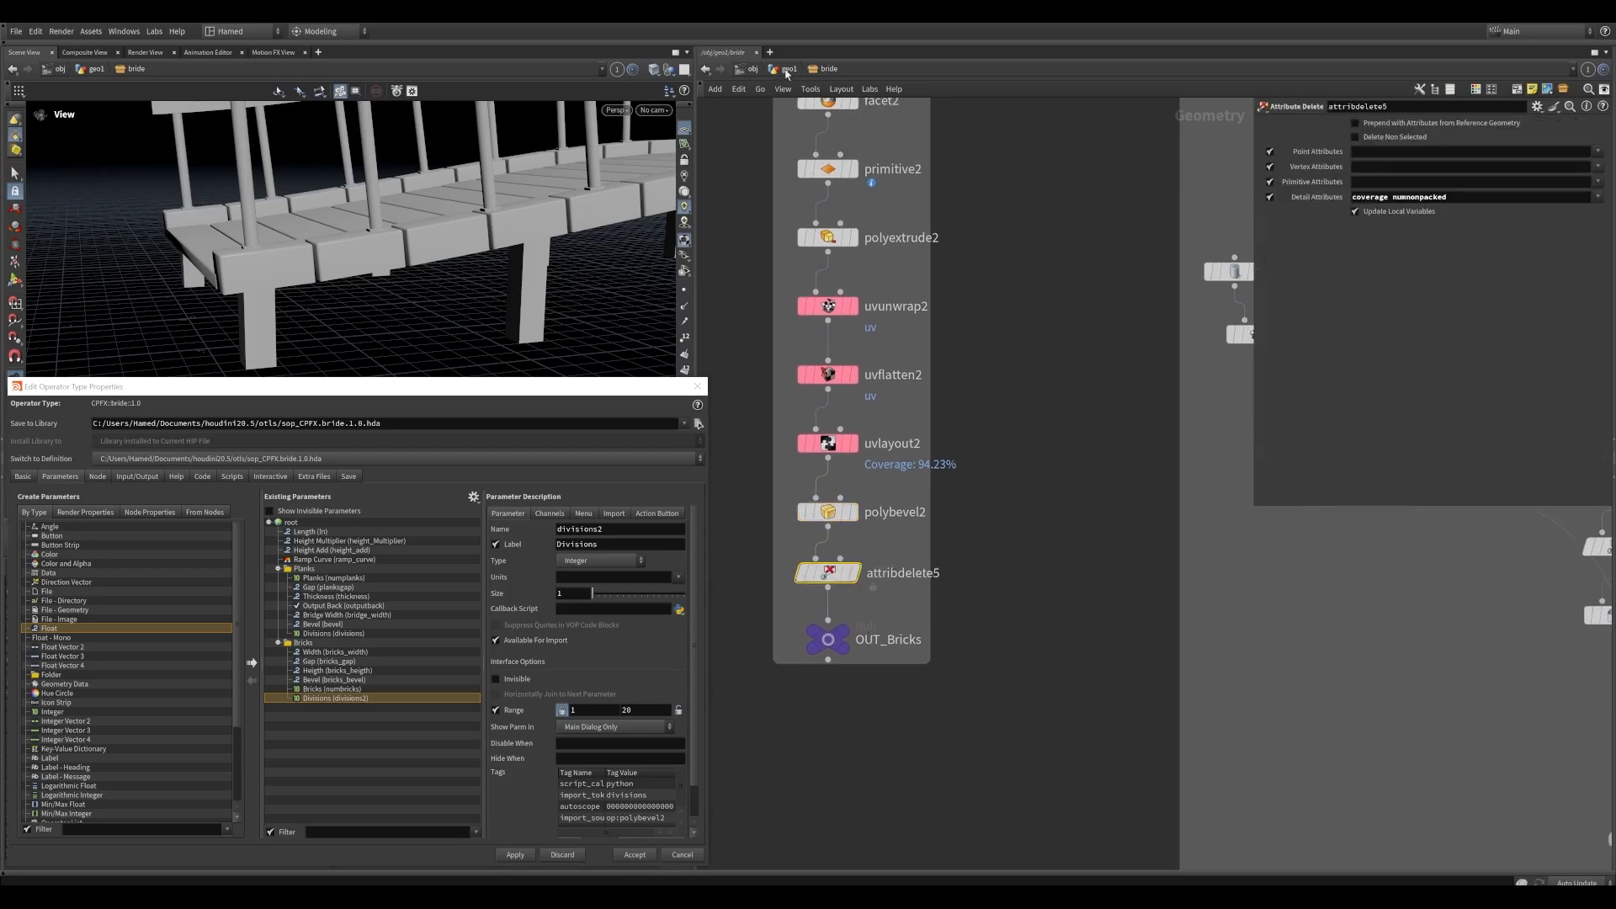
key(u)
drag(1297, 509, 1305, 661)
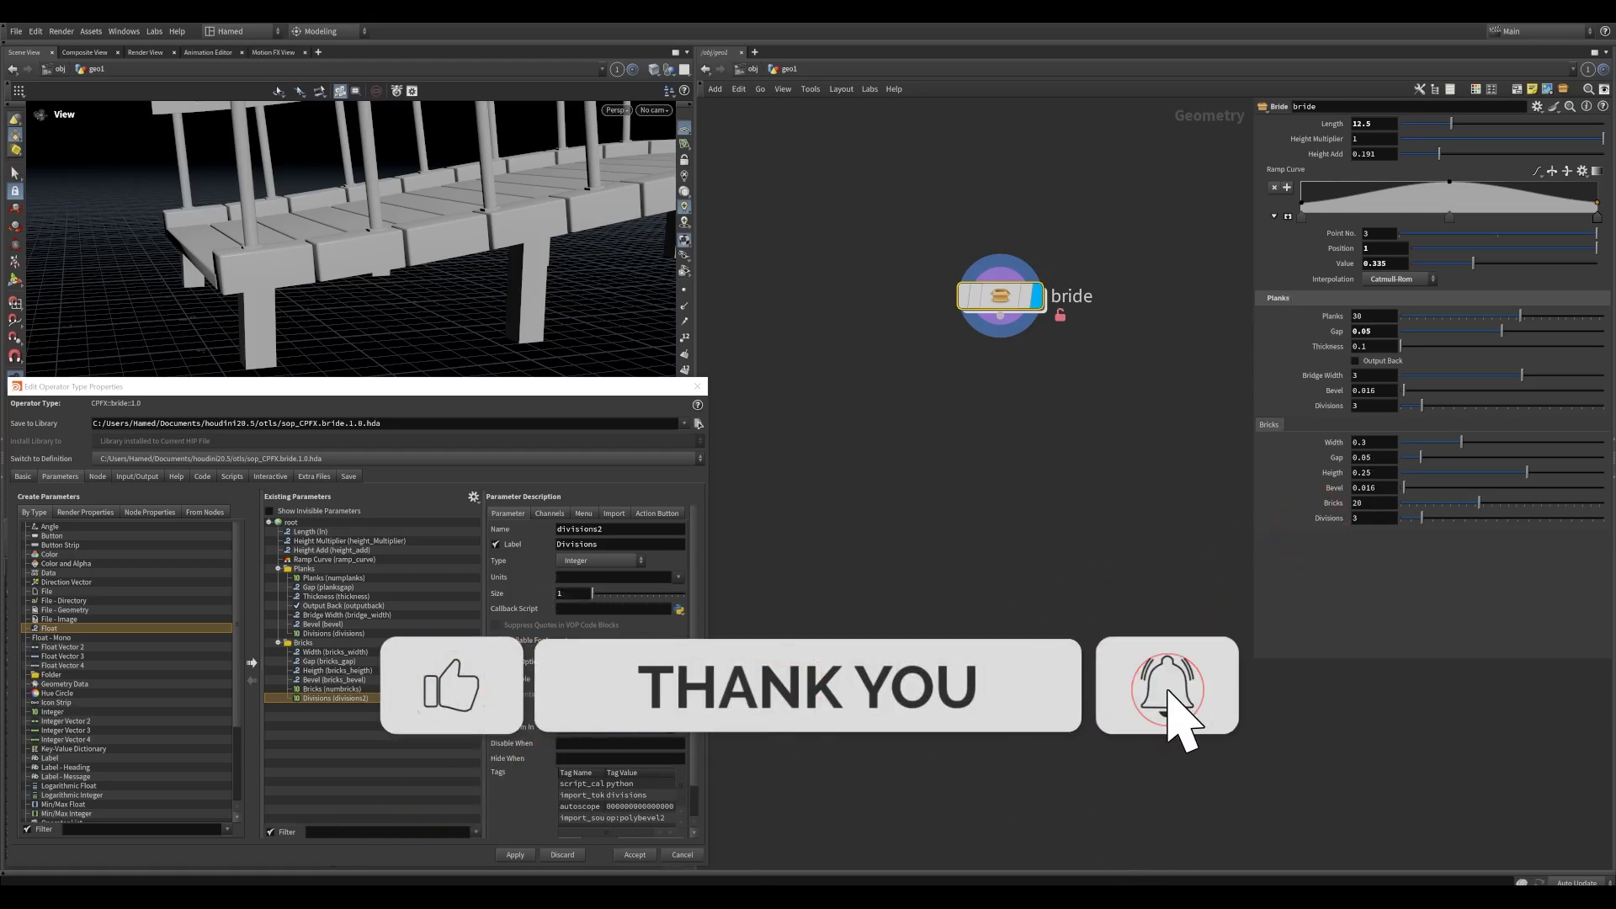
Review the Bricks folder's type, name and label in the asset's parameter list and apply the asset changes
click(340, 643)
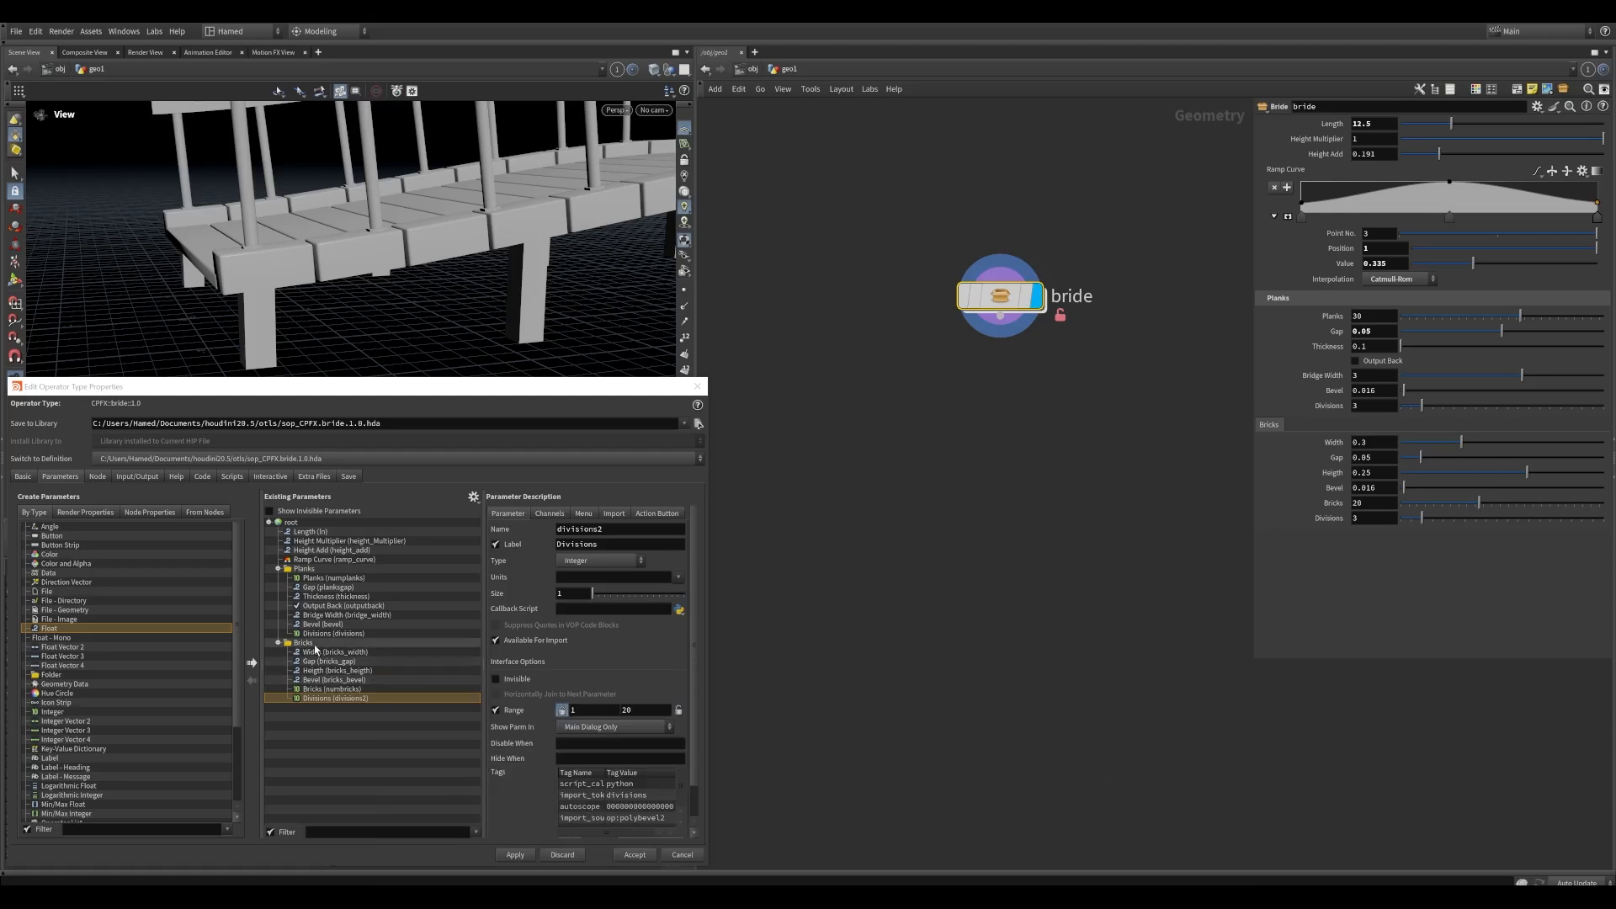
click(623, 516)
click(598, 544)
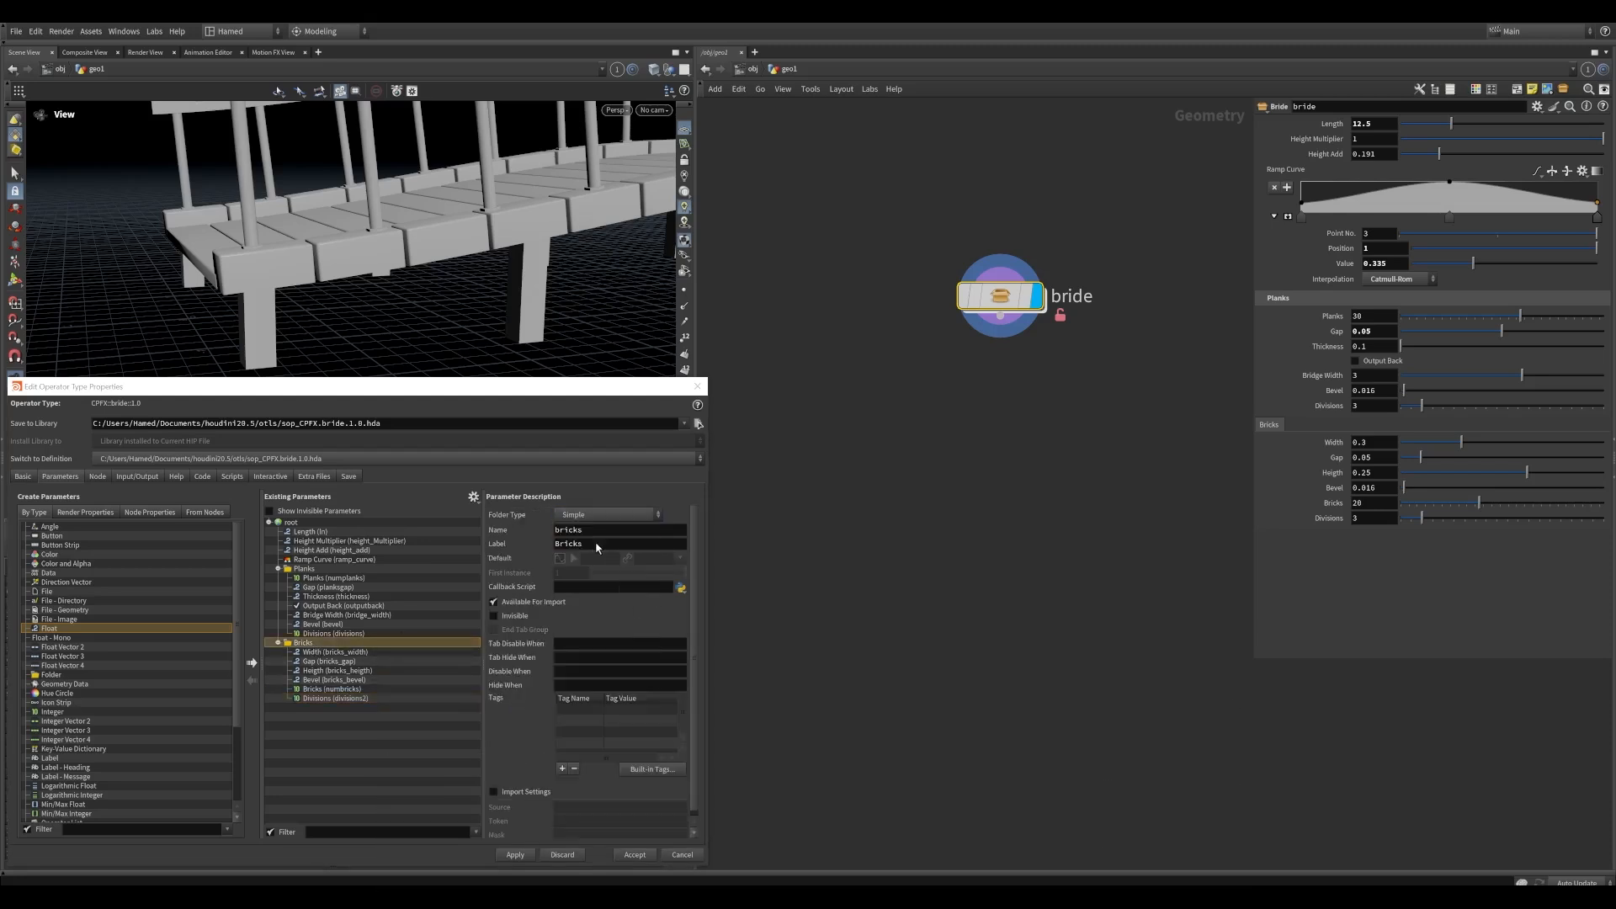
click(515, 855)
Reopen the bride asset's internal network and bring the rails section beside the bricks chain into view
double_click(1001, 294)
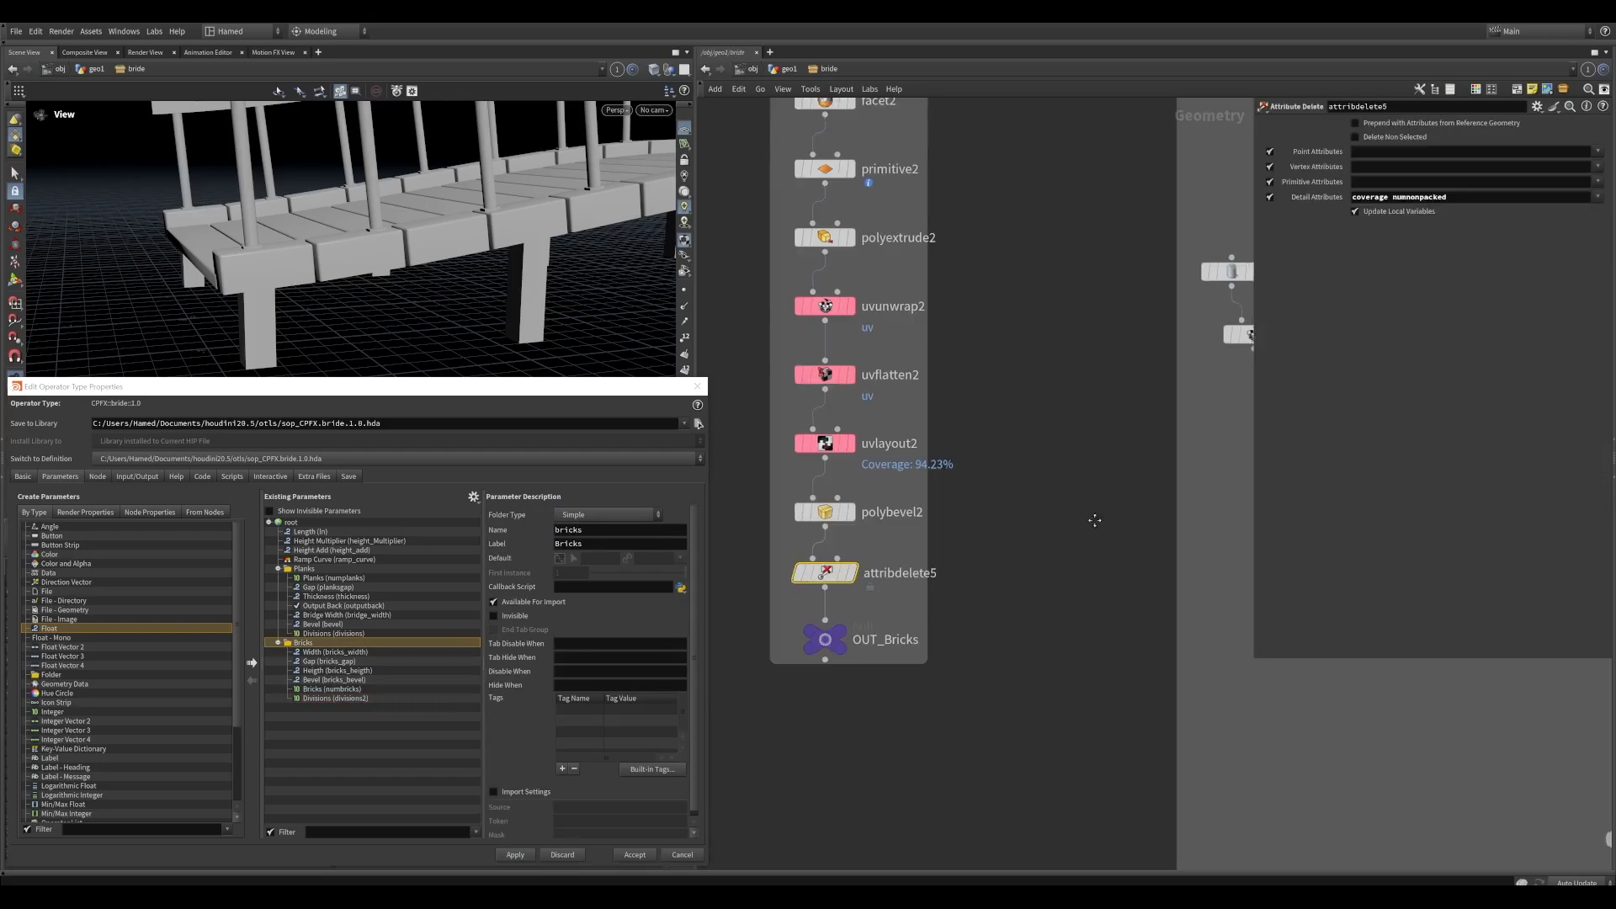
scroll(851, 522, down, 5)
scroll(941, 339, up, 5)
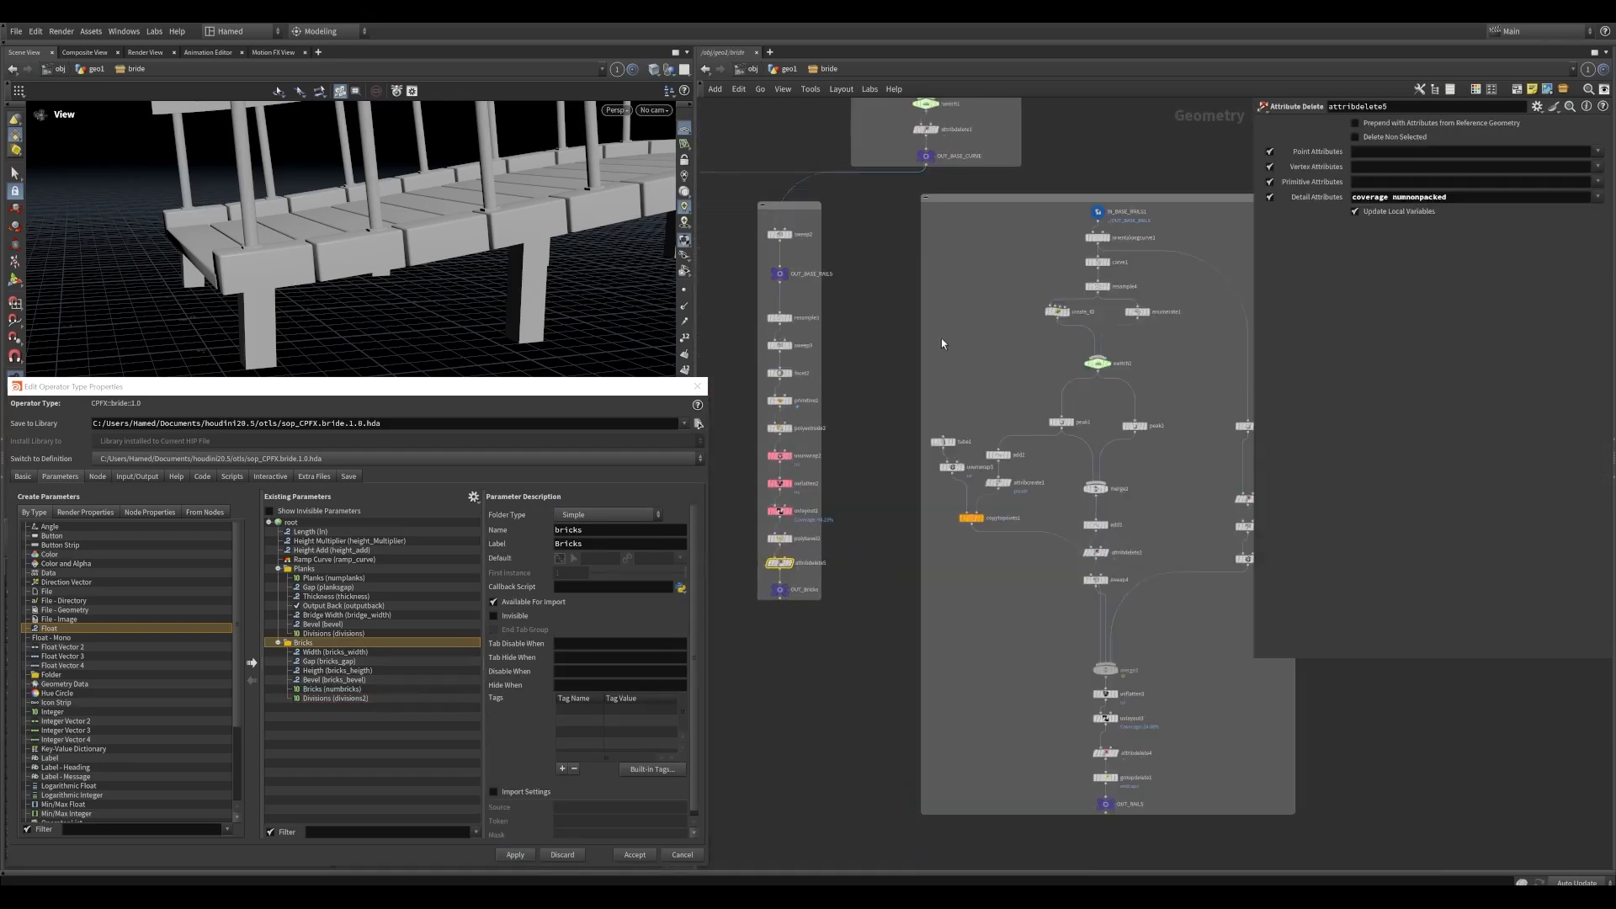